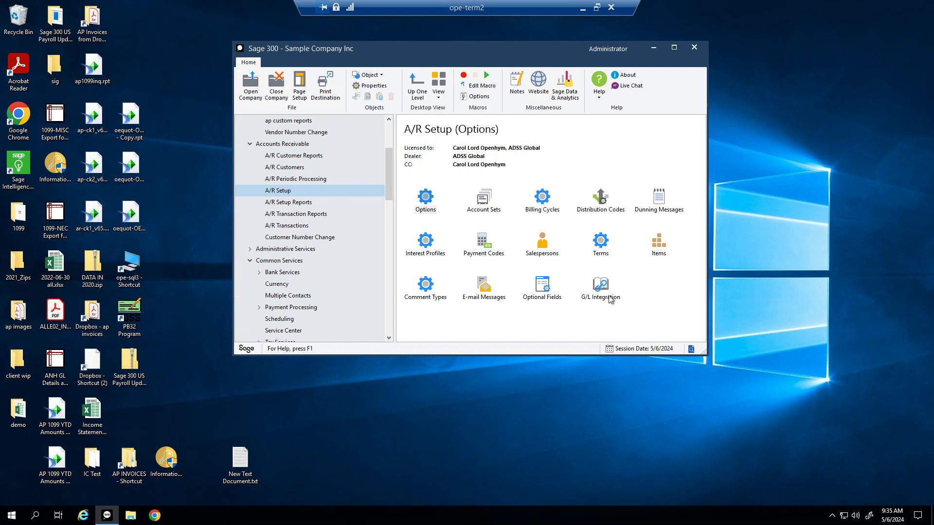
# Step: Open A/R Options, move it up and right, and list the Common Services functions
pyautogui.doubleClick(435, 207)
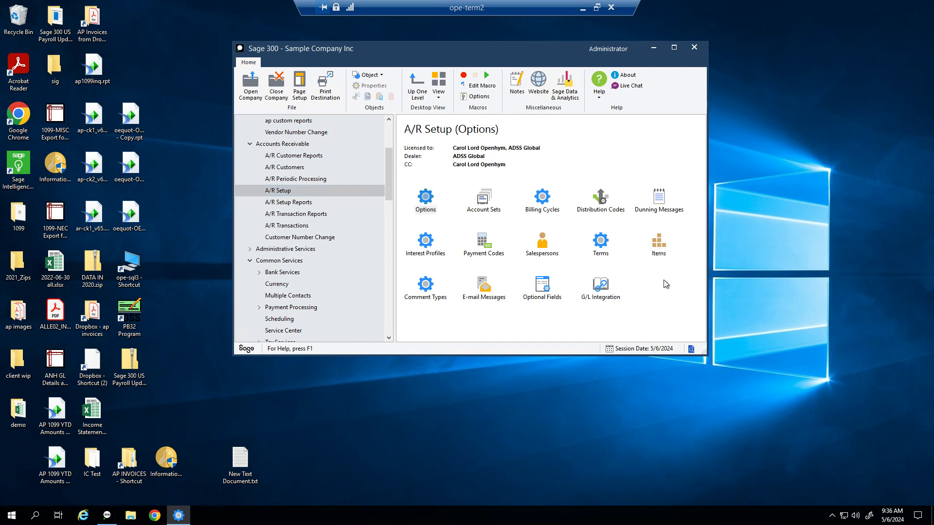
pyautogui.moveTo(424, 125); pyautogui.dragTo(487, 90)
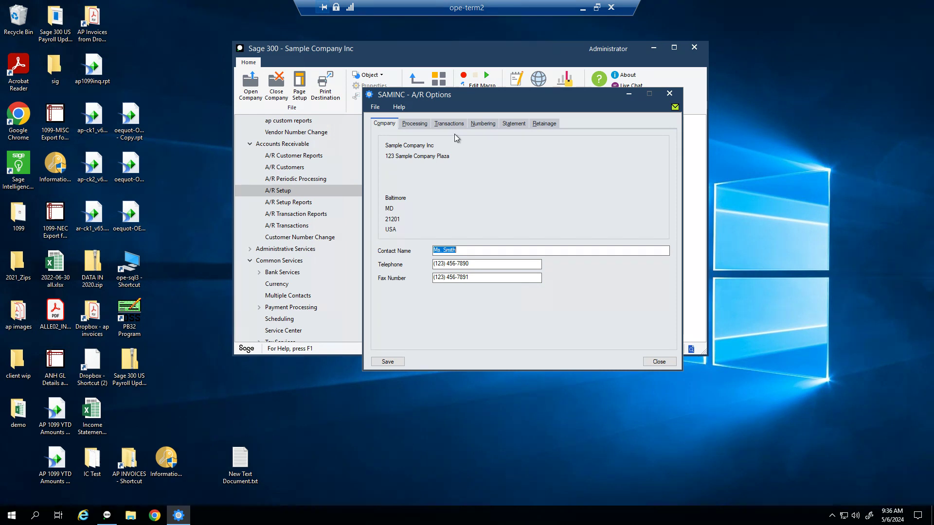
pyautogui.click(273, 262)
pyautogui.doubleClick(421, 208)
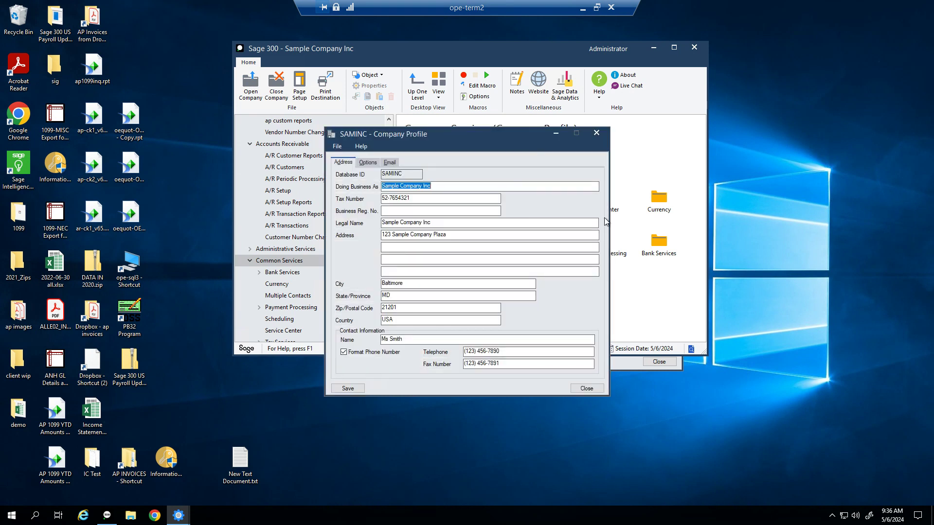
pyautogui.click(424, 198)
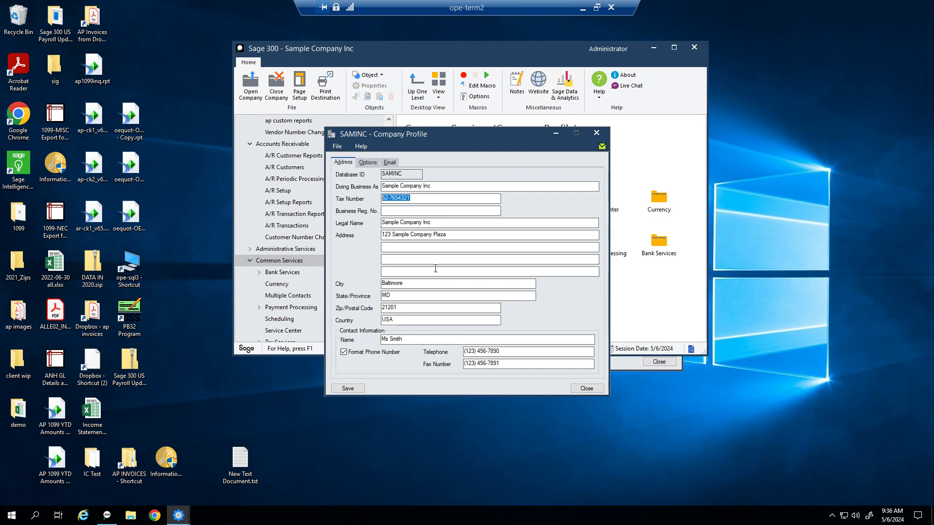
pyautogui.click(587, 388)
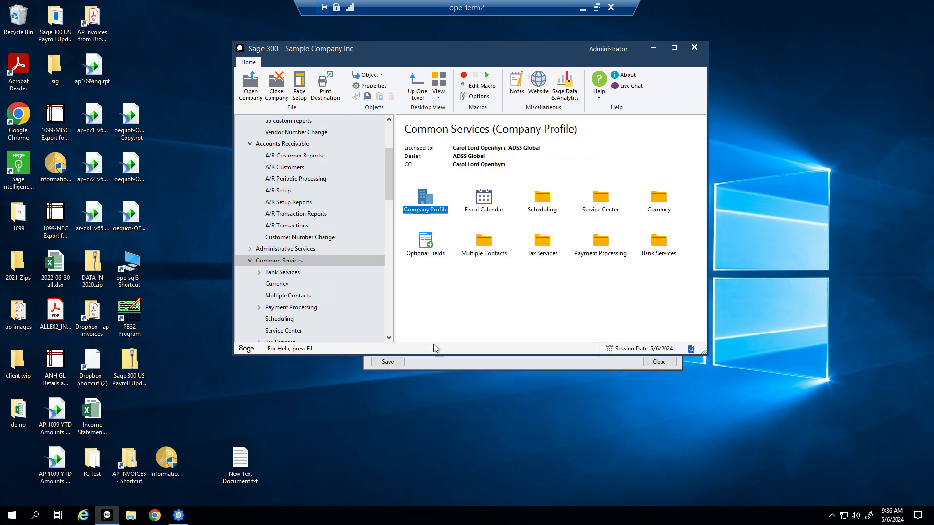
# Step: Bring A/R Options forward, select the company telephone number, and view the Processing settings
pyautogui.click(450, 366)
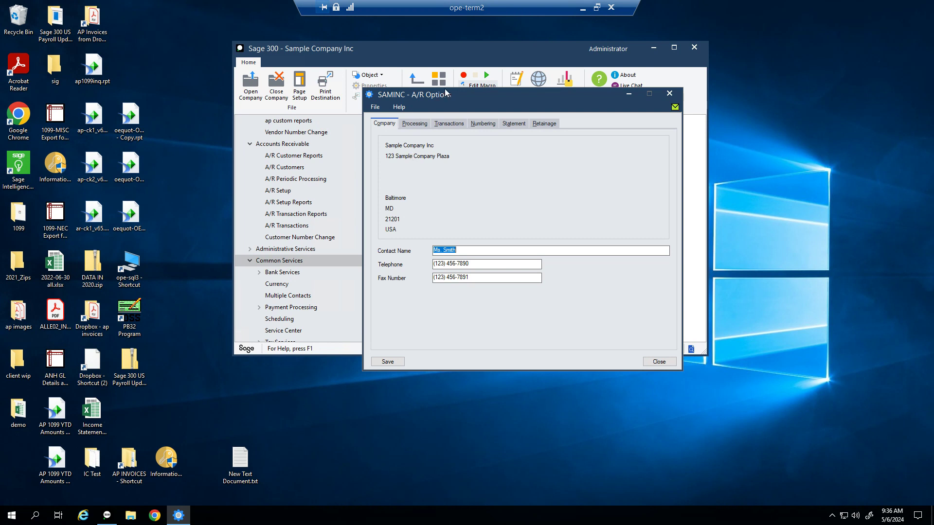
pyautogui.moveTo(447, 100); pyautogui.dragTo(452, 80)
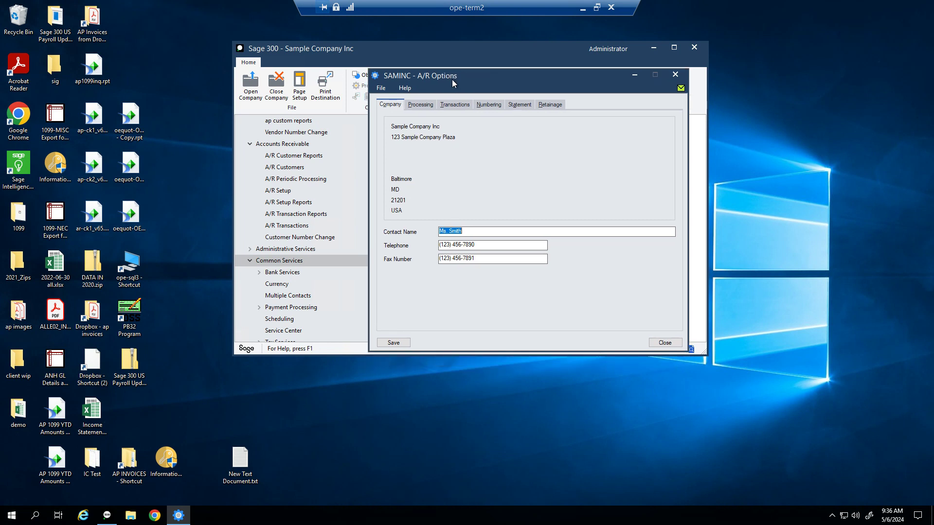
pyautogui.click(480, 244)
pyautogui.click(417, 106)
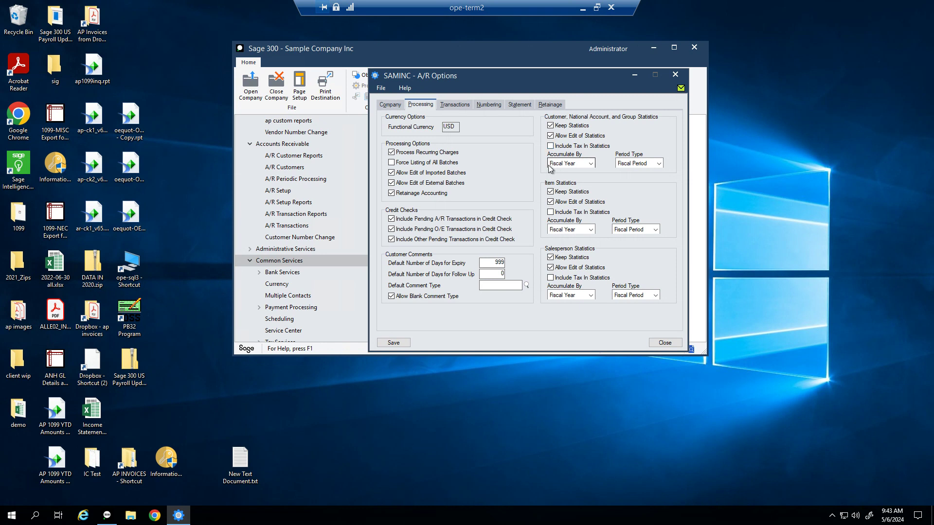
pyautogui.click(592, 165)
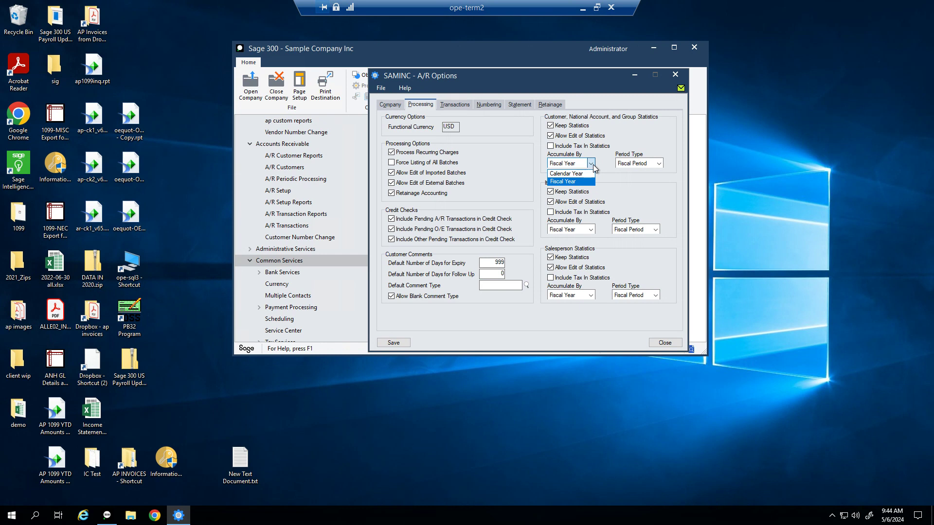
pyautogui.click(625, 203)
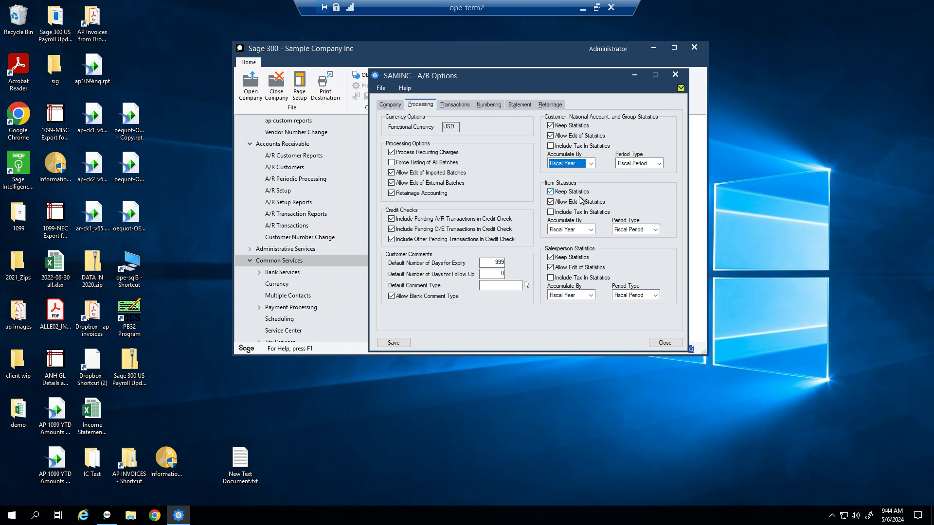
# Step: Keep Item Statistics on, confirm Fiscal Year accumulation for items and salespersons, then view Transactions
pyautogui.click(578, 194)
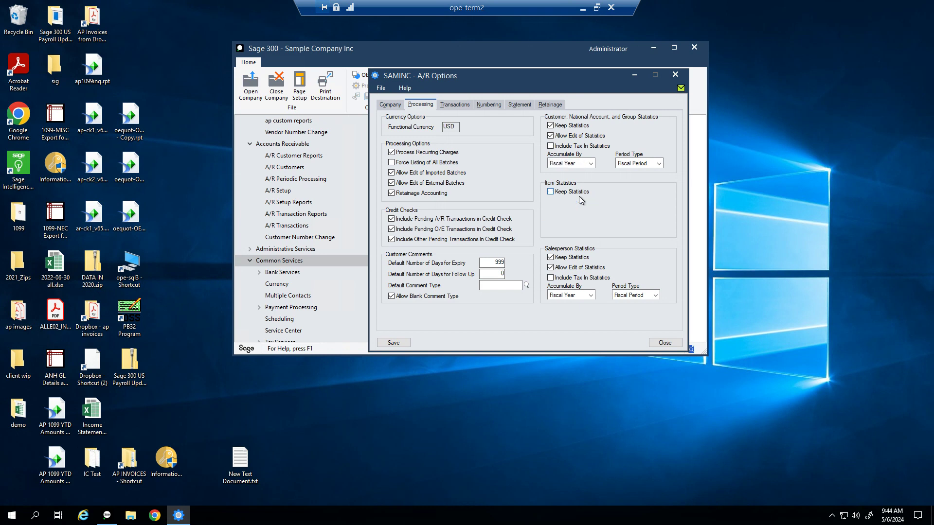
pyautogui.click(570, 193)
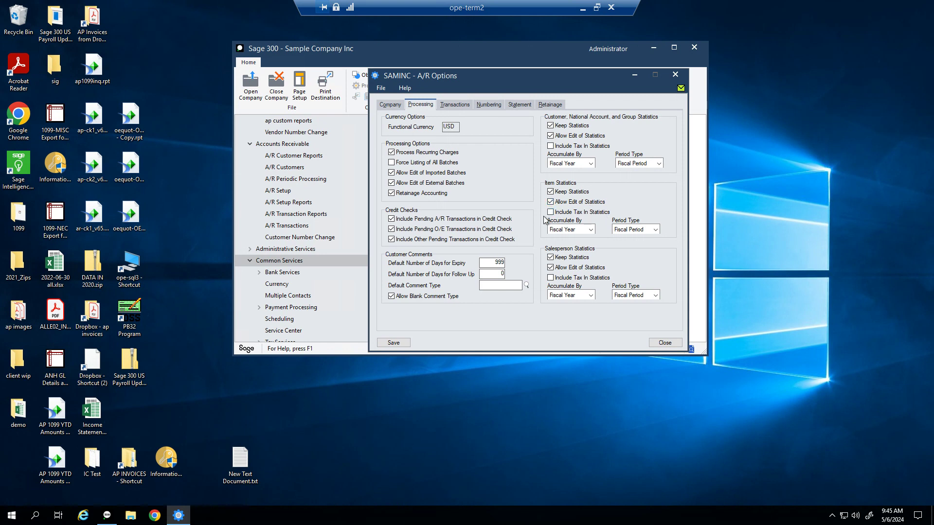
pyautogui.click(590, 230)
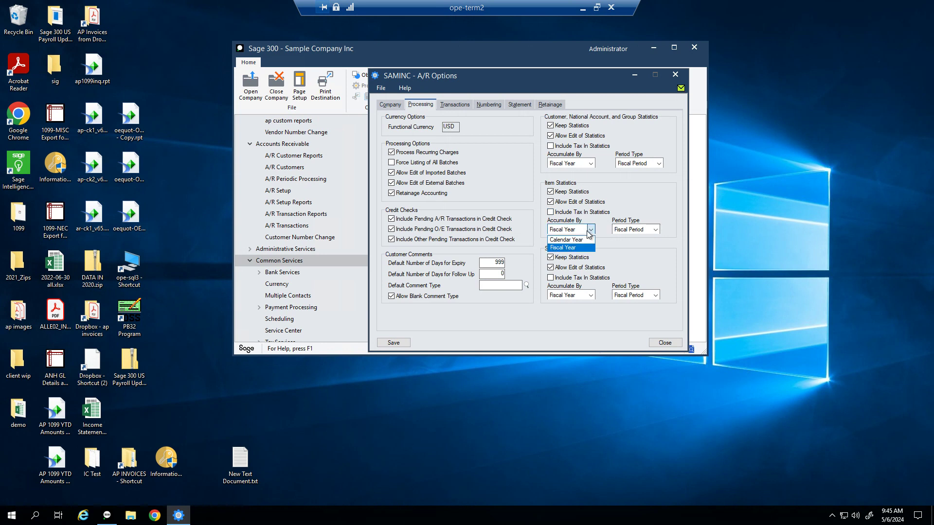
pyautogui.click(569, 247)
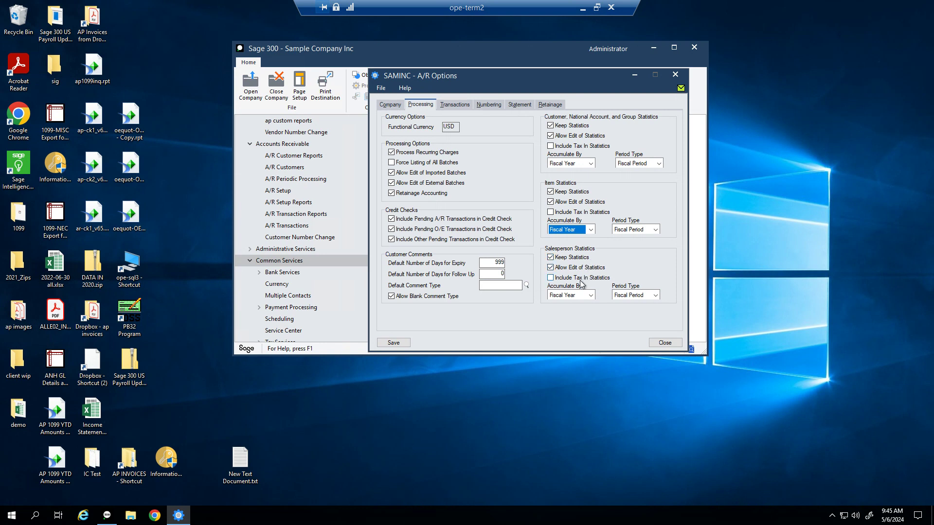
pyautogui.click(589, 296)
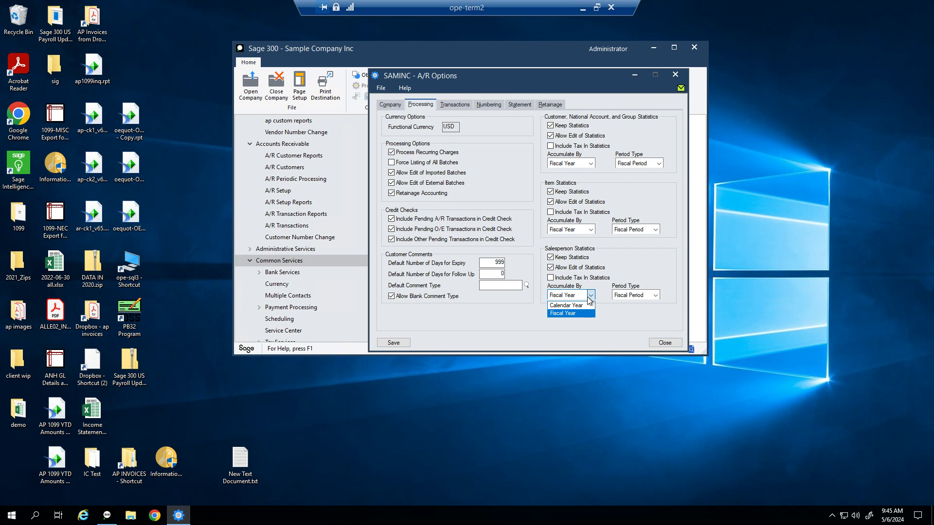
pyautogui.click(589, 298)
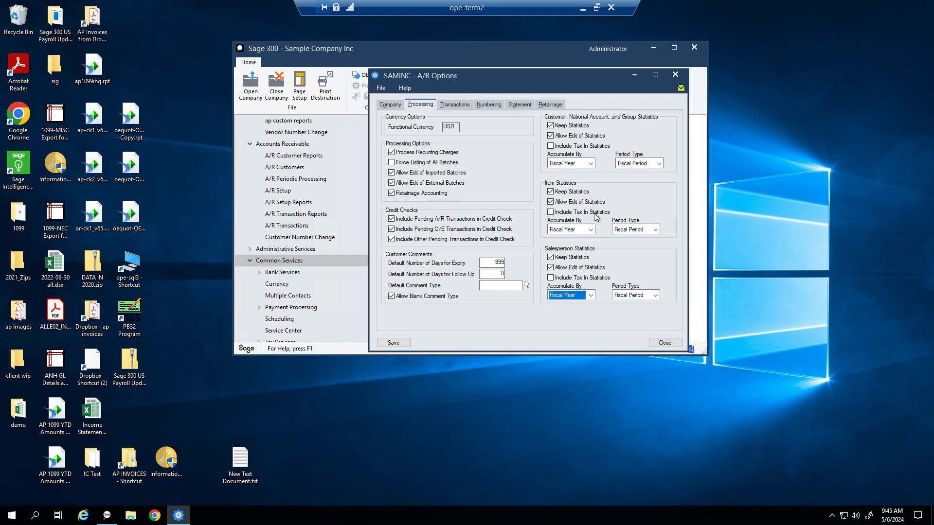
pyautogui.click(450, 105)
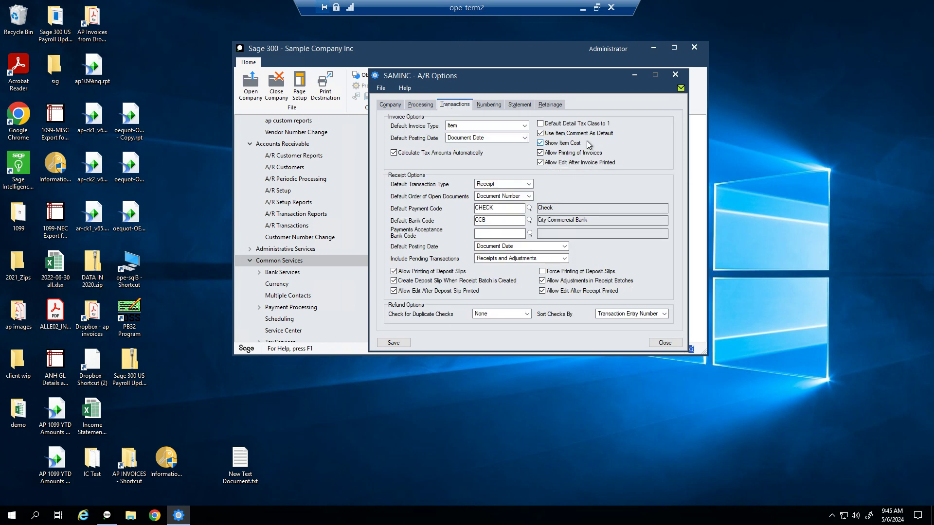
# Step: Drop down Default Invoice Type to view the Item and Summary choices
pyautogui.click(524, 126)
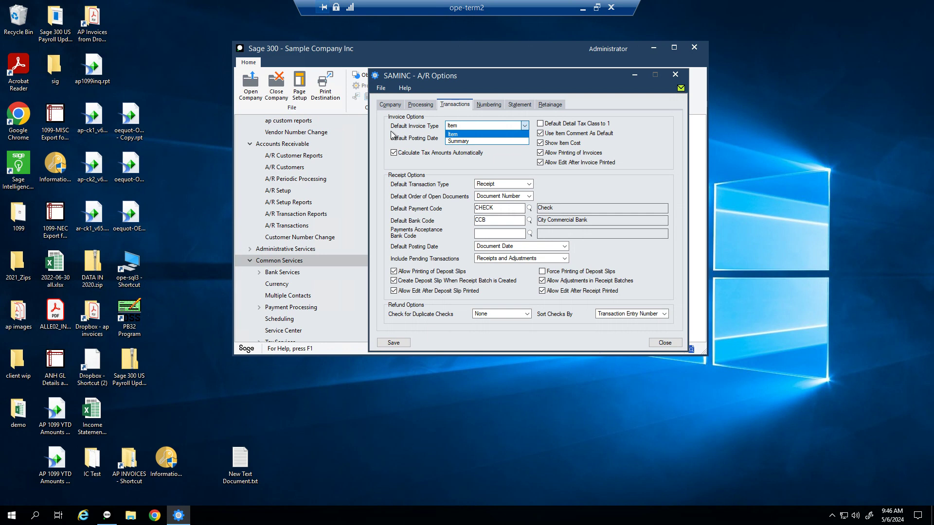
# Step: Keep Item as the invoice type and Document Date as the default posting date
pyautogui.press('Escape')
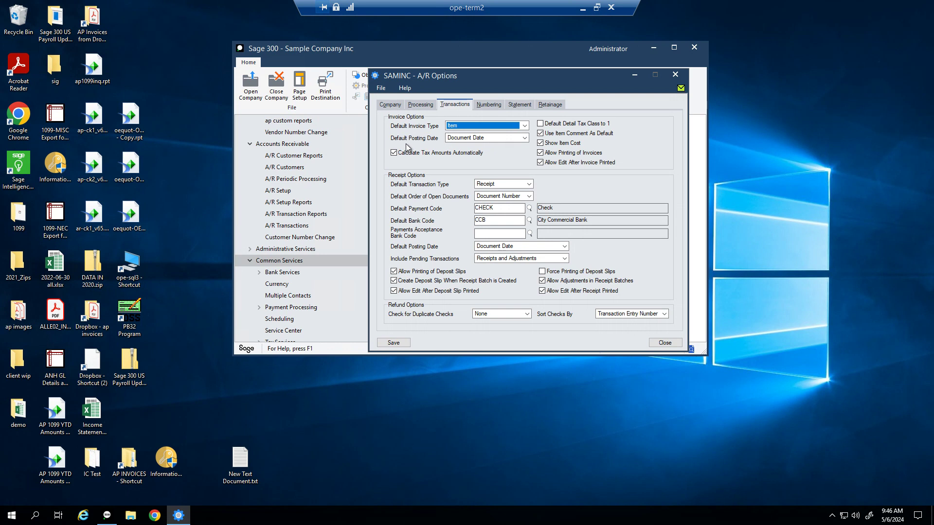
pyautogui.click(525, 139)
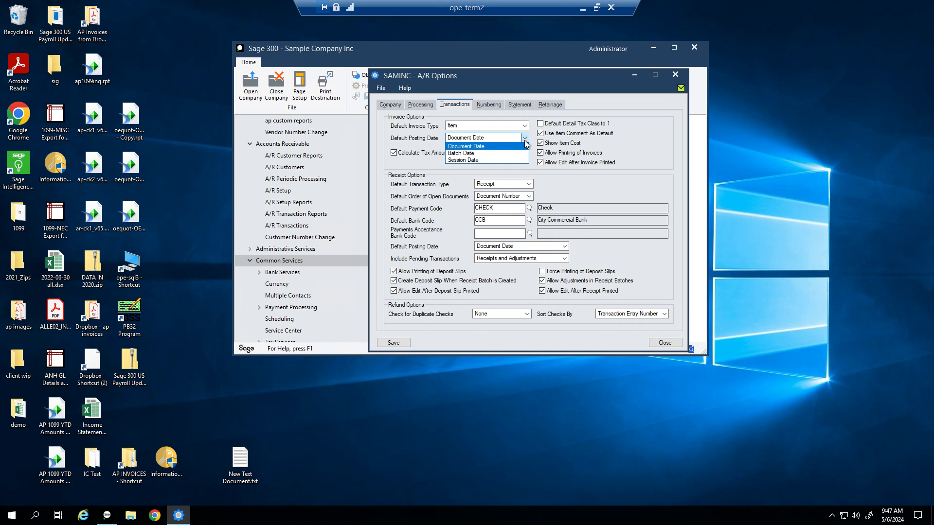
pyautogui.click(508, 146)
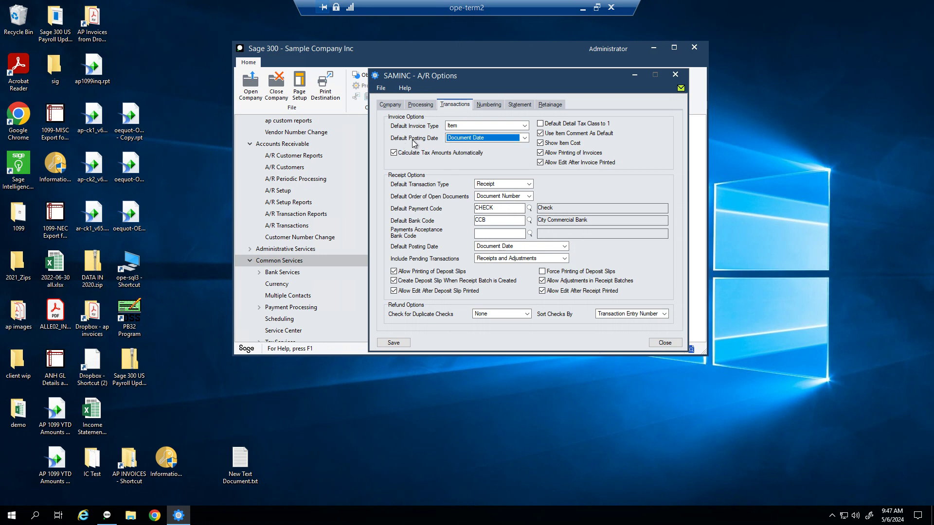
pyautogui.click(466, 140)
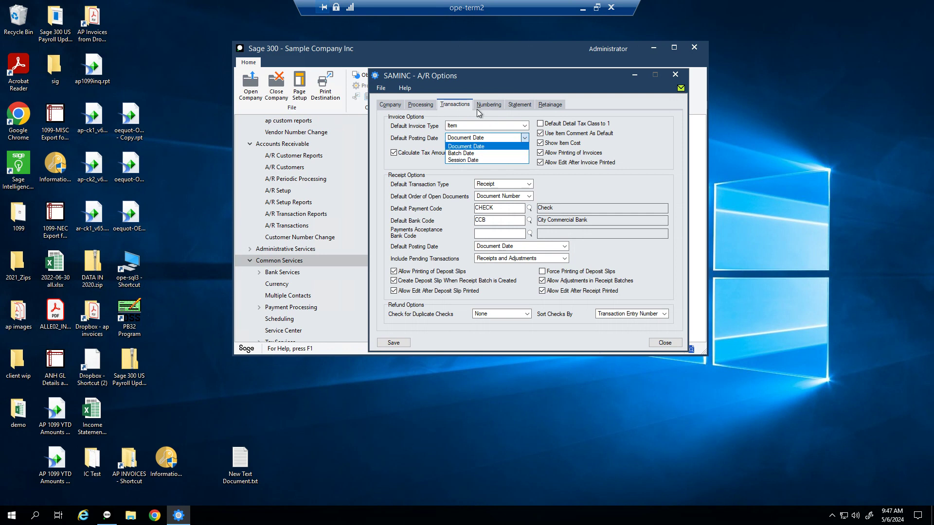
pyautogui.click(542, 81)
# Step: Reposition the A/R Options window higher and slightly further left on screen
pyautogui.moveTo(541, 75); pyautogui.dragTo(450, 57)
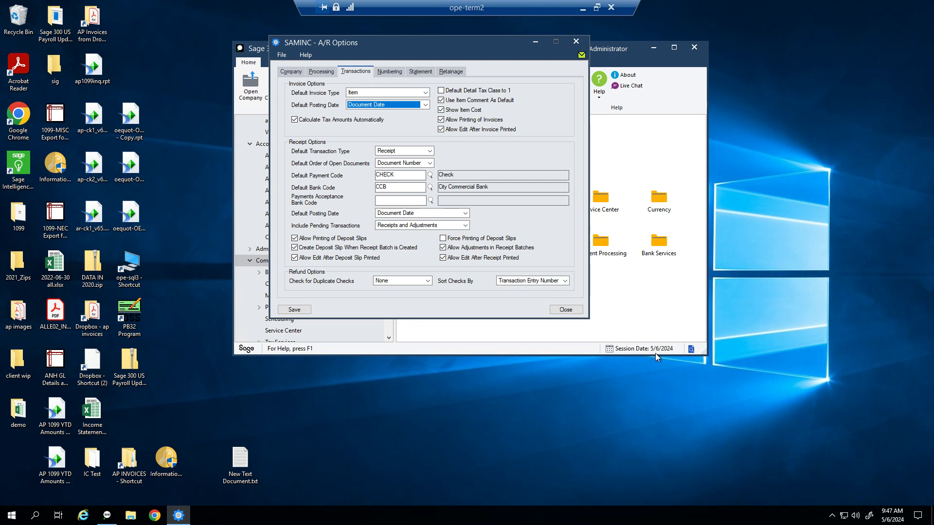
pyautogui.moveTo(448, 49); pyautogui.dragTo(533, 59)
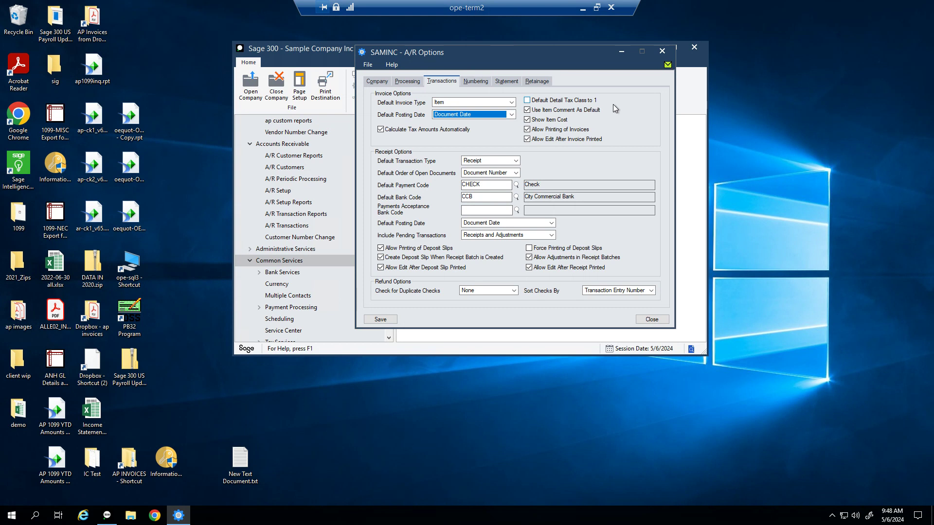
pyautogui.press('Tab')
pyautogui.click(517, 161)
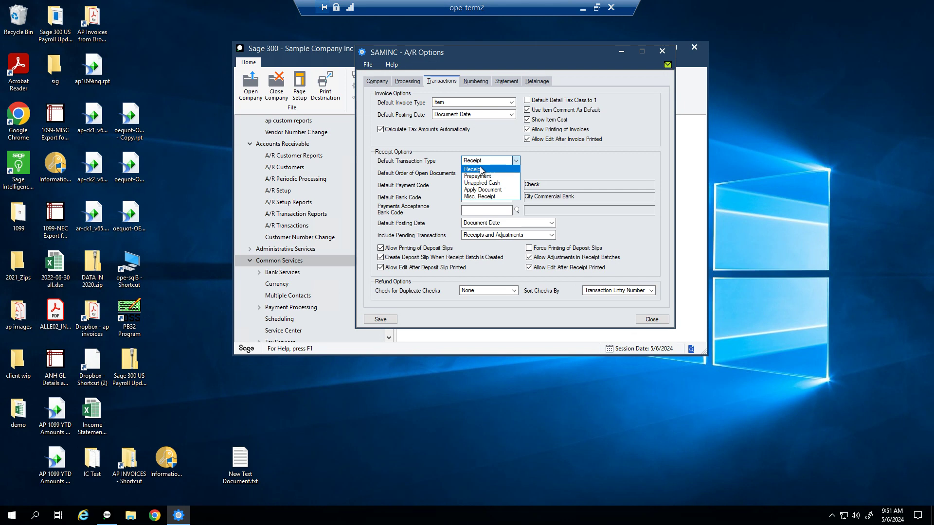
# Step: Reselect Receipt as the Default Transaction Type, closing its list
pyautogui.click(481, 170)
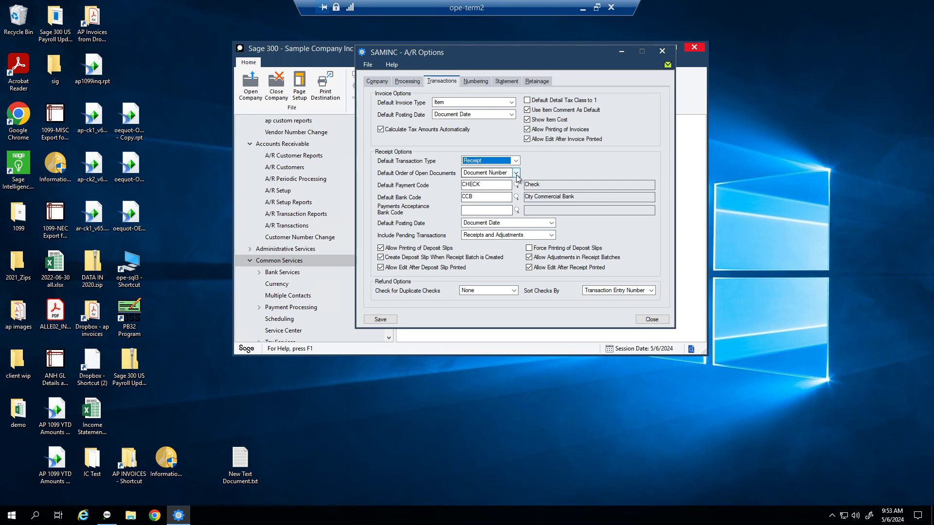
pyautogui.click(516, 175)
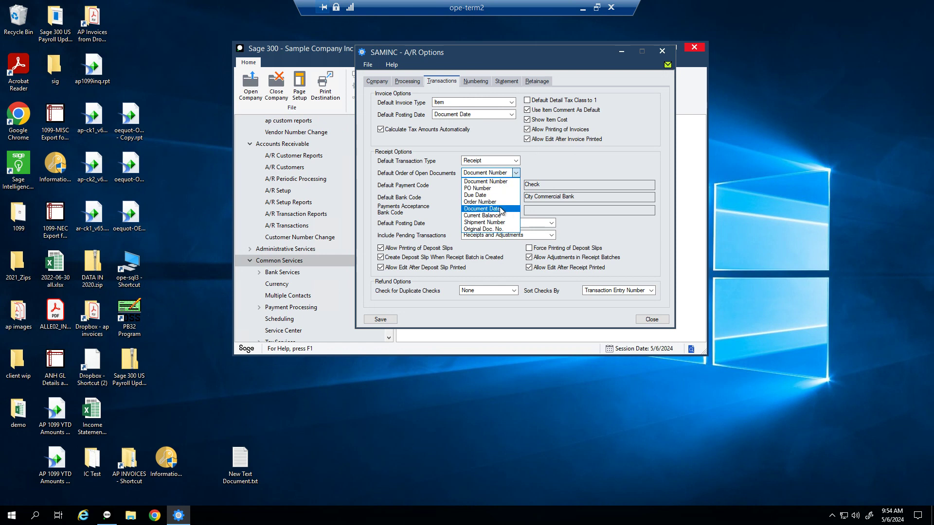
pyautogui.click(484, 182)
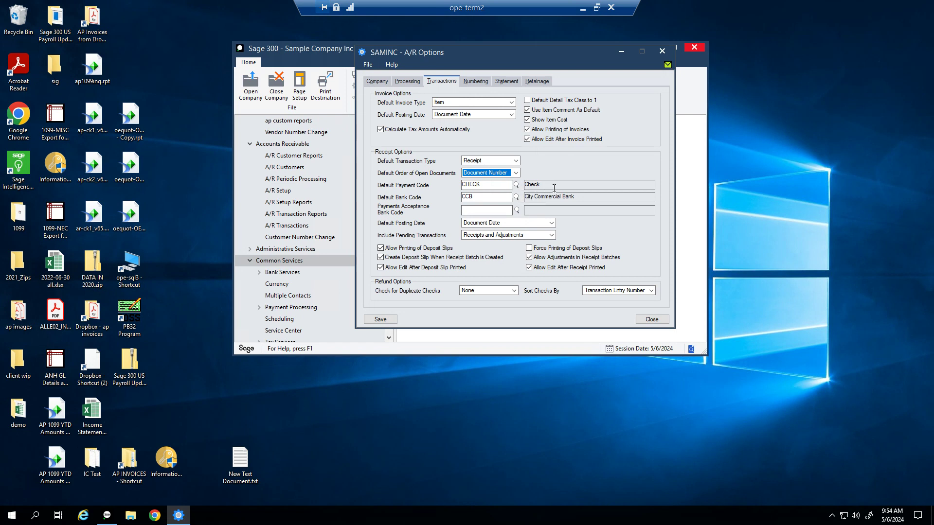
# Step: Set the Payments Acceptance Bank Code to CCB, City Commercial Bank, from Finder - Banks
pyautogui.click(491, 198)
pyautogui.click(517, 210)
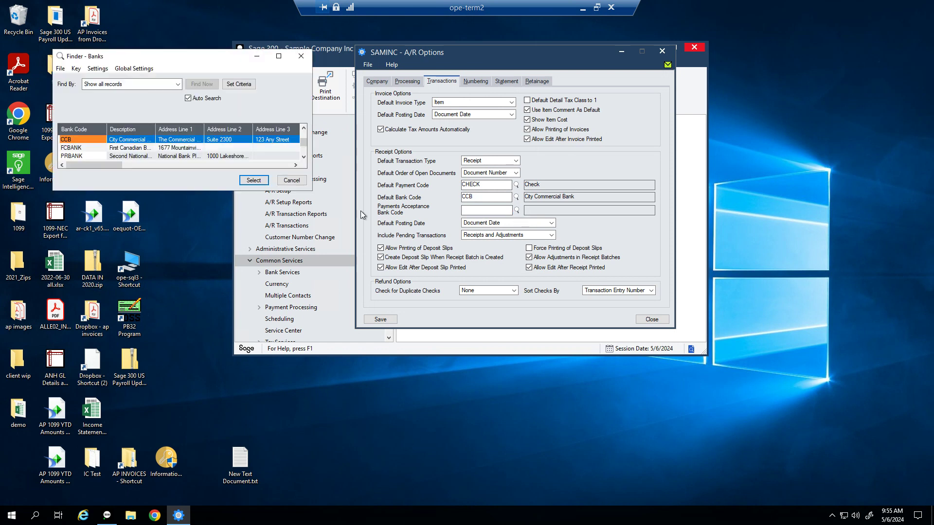
pyautogui.click(254, 180)
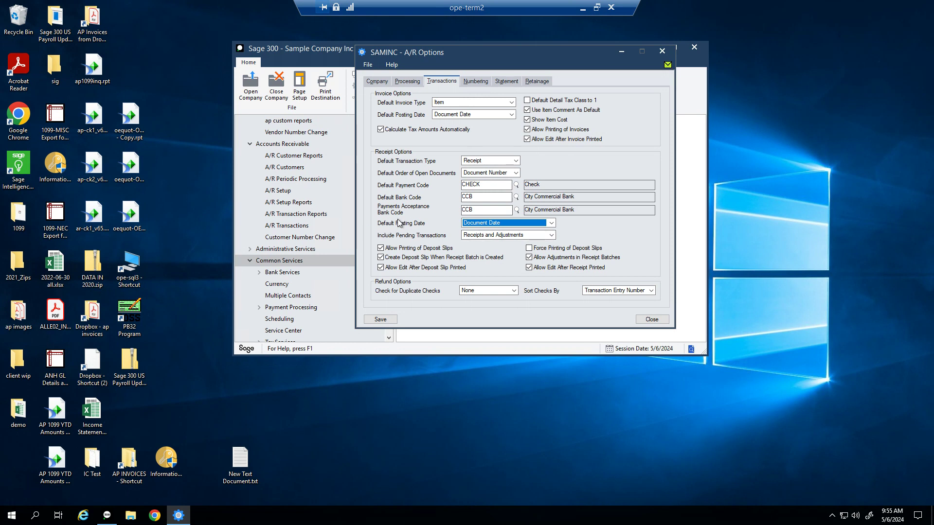
pyautogui.click(482, 222)
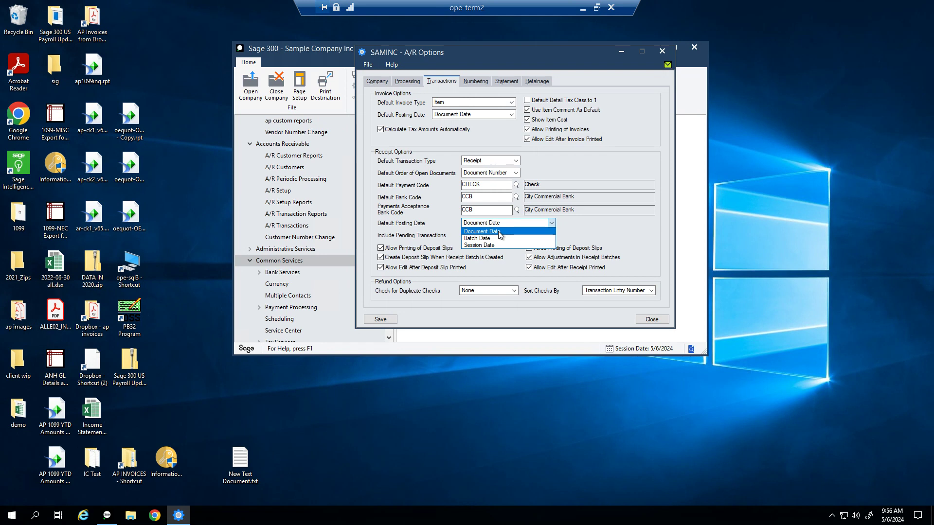
pyautogui.click(500, 232)
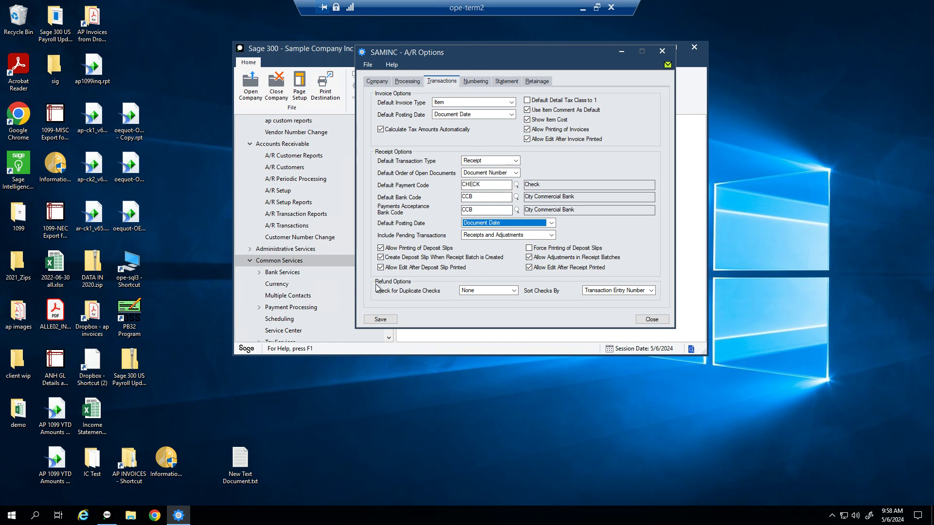
# Step: Keep duplicate checks at None and check sort by Transaction Entry Number, then view Numbering
pyautogui.click(509, 295)
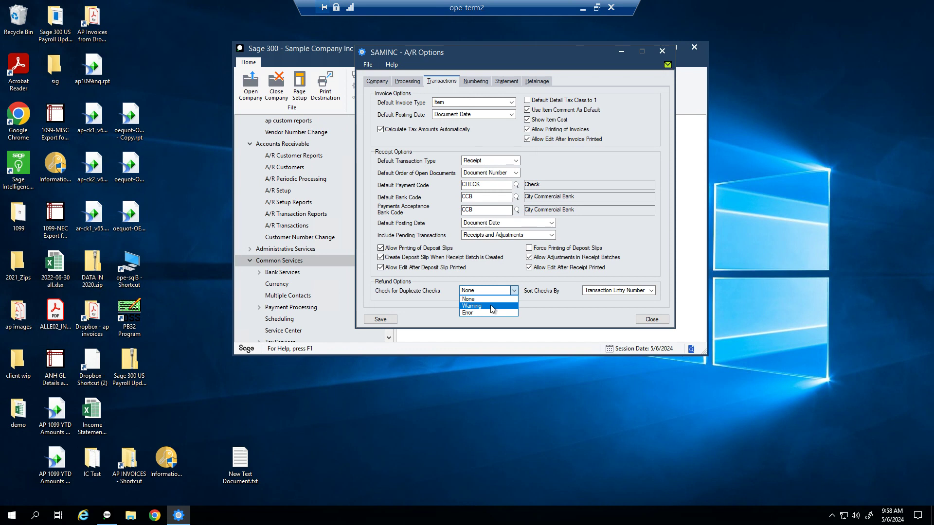
pyautogui.click(494, 300)
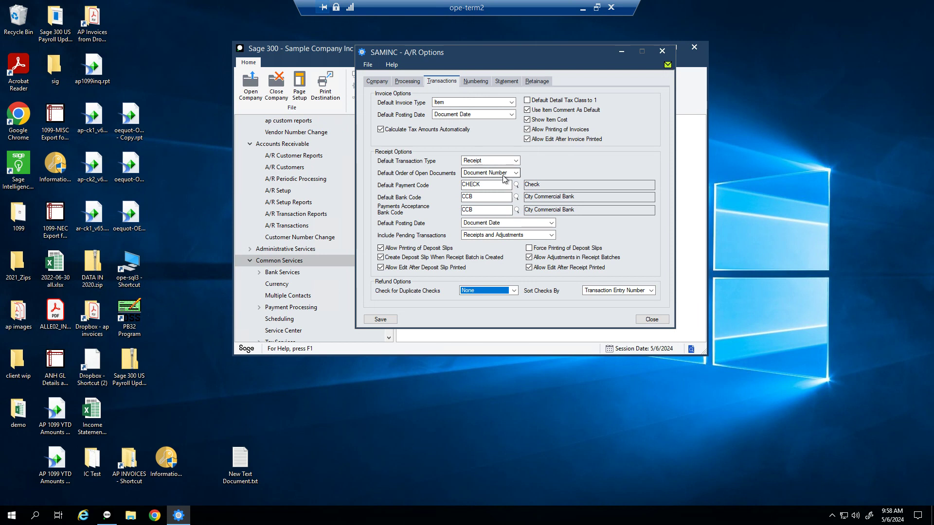
pyautogui.click(627, 291)
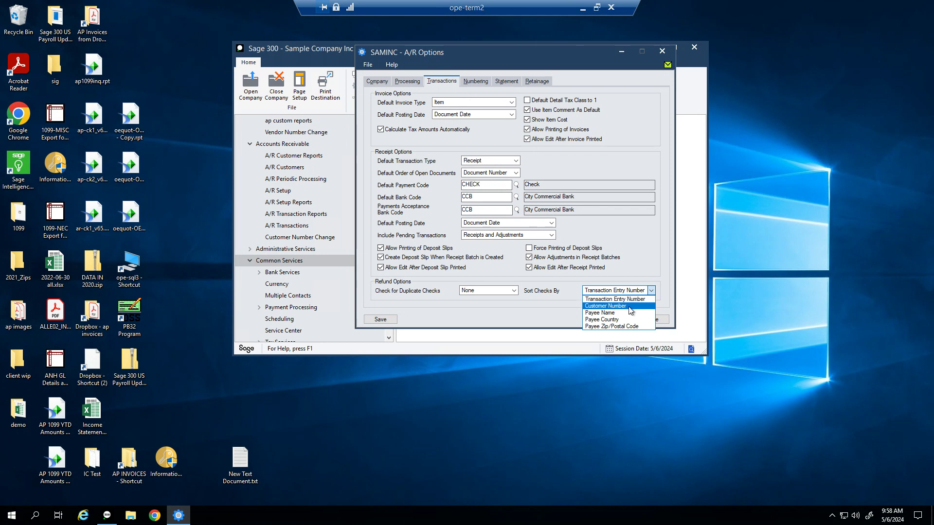
pyautogui.click(631, 302)
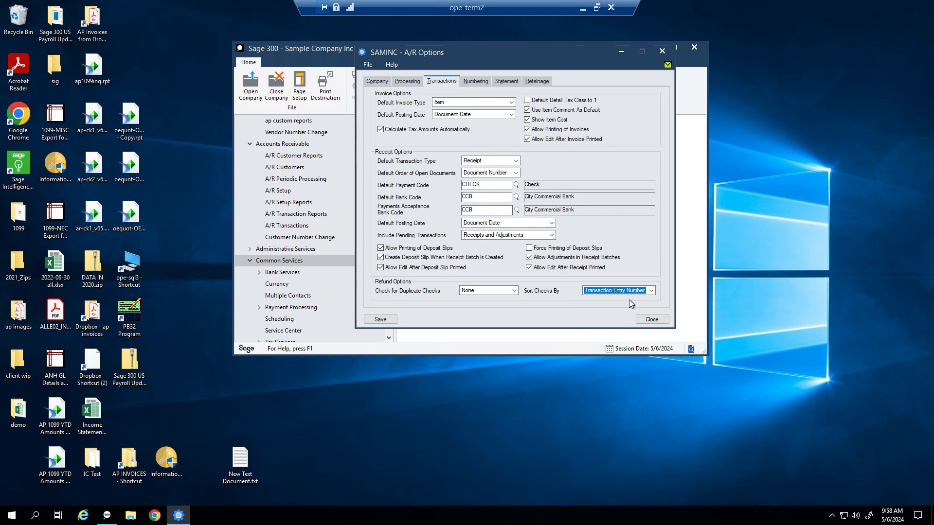
pyautogui.click(484, 84)
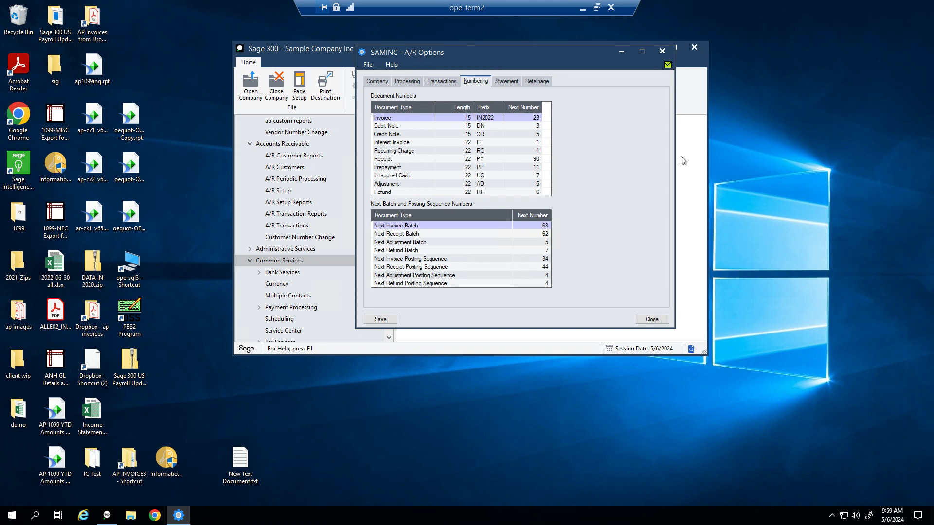
pyautogui.click(406, 117)
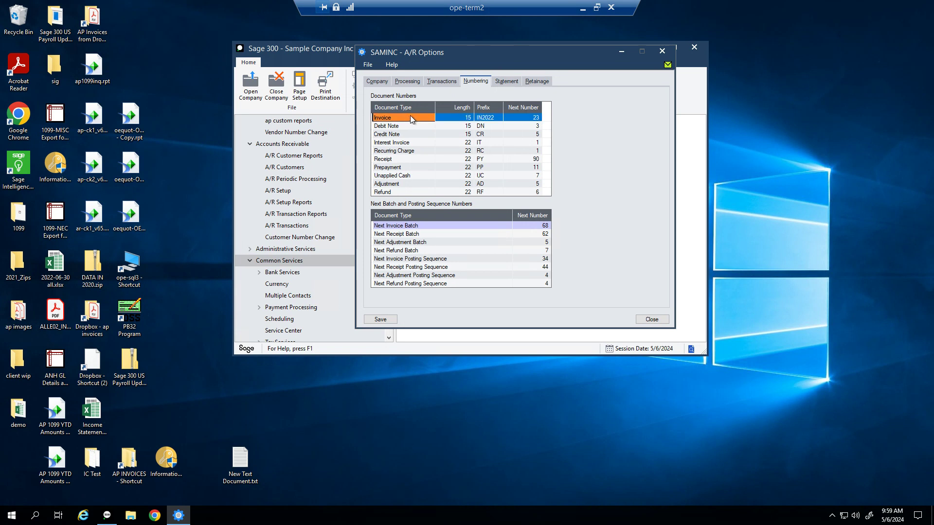
# Step: Change the Invoice prefix from IN2022 to IN2024
pyautogui.click(499, 120)
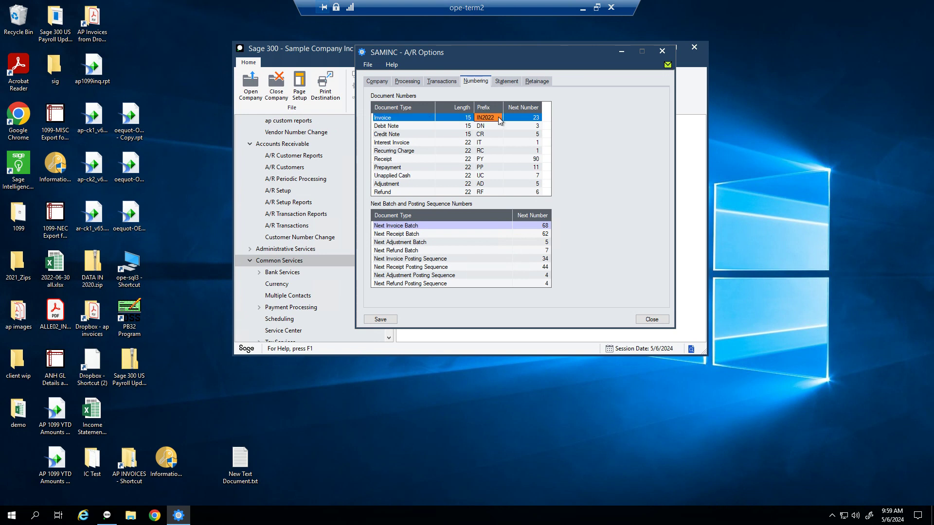
pyautogui.click(499, 117)
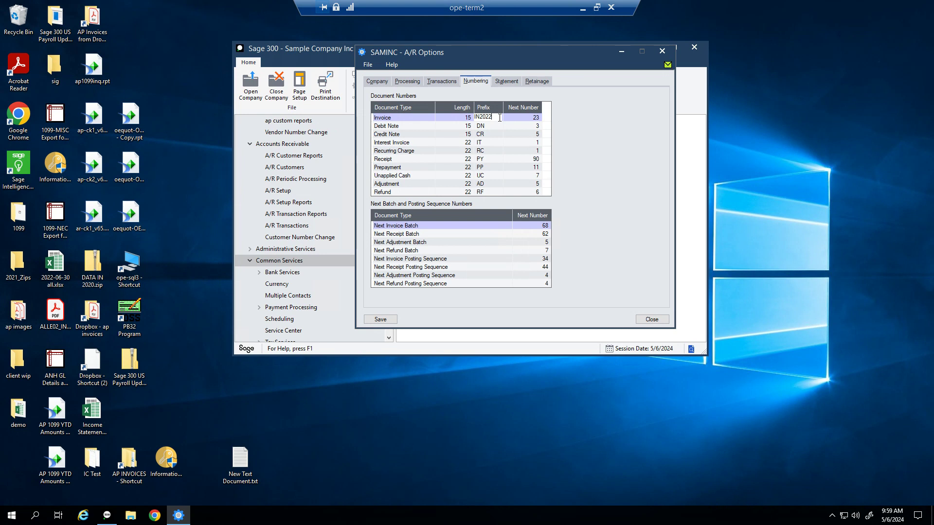
pyautogui.press('BackSpace')
pyautogui.write('7')
pyautogui.press('BackSpace')
pyautogui.write('4')
pyautogui.press('Tab')
pyautogui.press('Tab')
pyautogui.press('Tab')
pyautogui.press('Tab')
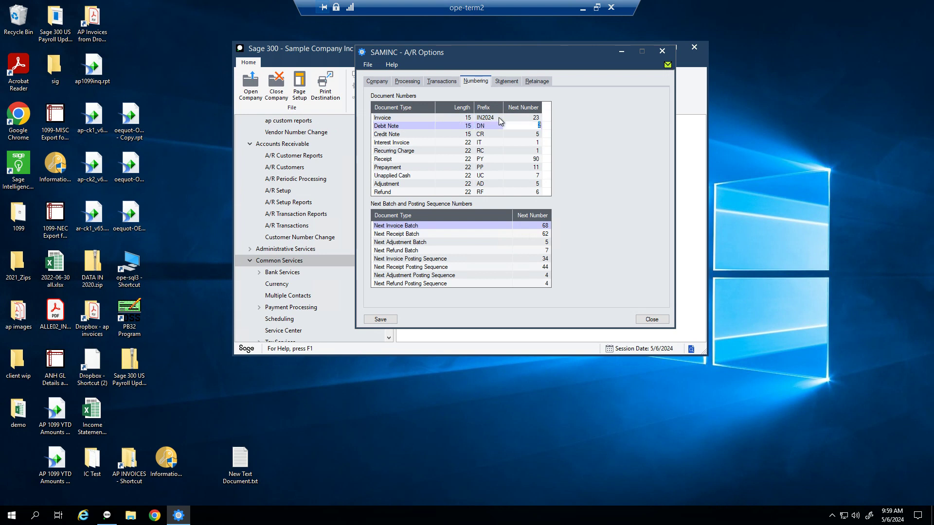
# Step: Enter DN2024 and CR2024 as the Debit Note and Credit Note prefixes
pyautogui.hotkey('shift', 'Tab')
pyautogui.write('DN202')
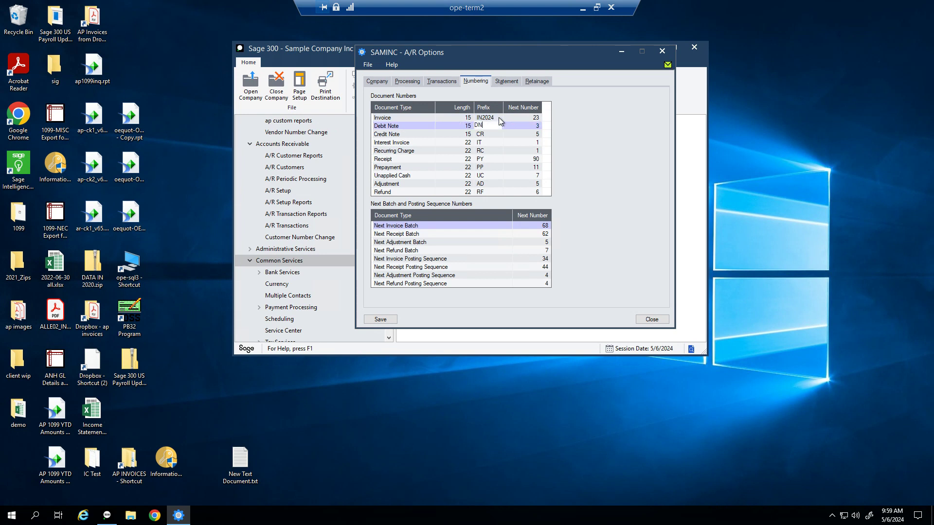
pyautogui.write('4')
pyautogui.press('Tab')
pyautogui.press('Tab')
pyautogui.press('Tab')
pyautogui.press('Tab')
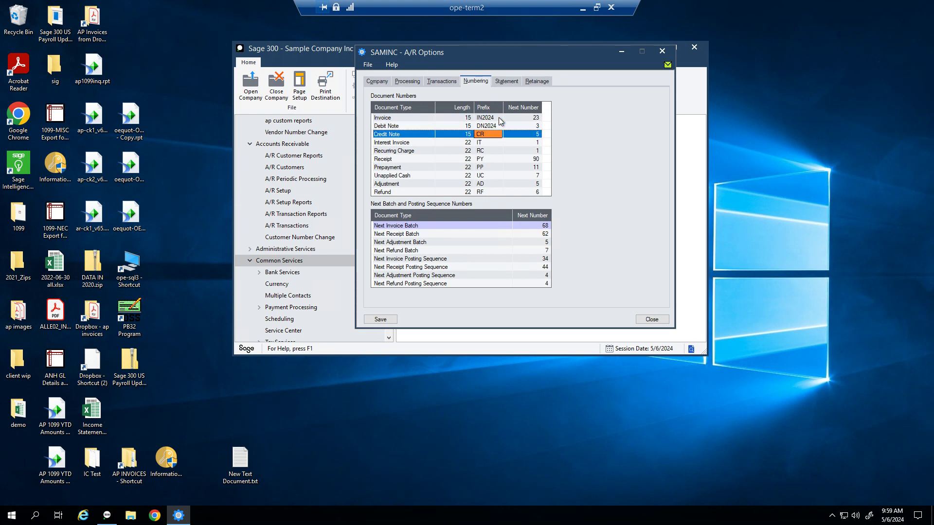
pyautogui.hotkey('shift', 'Tab')
pyautogui.write('CR20')
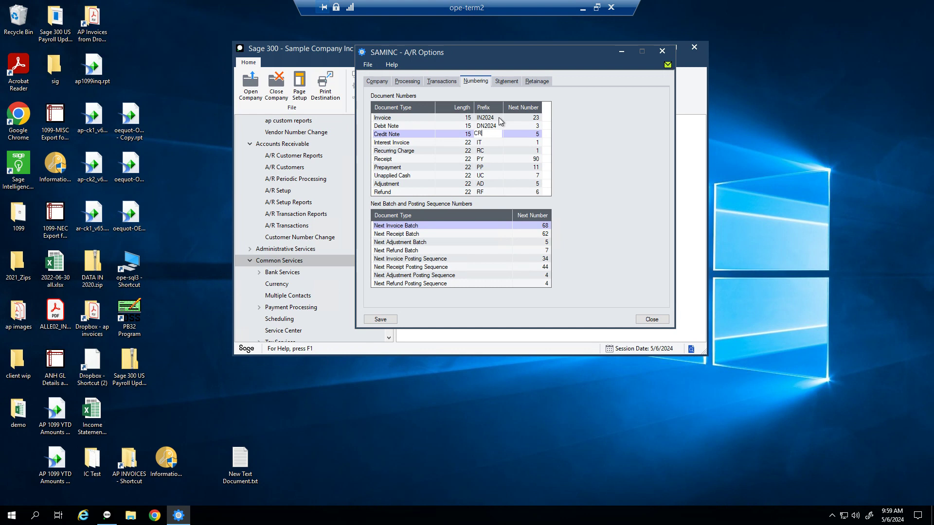
pyautogui.write('24')
pyautogui.click(527, 116)
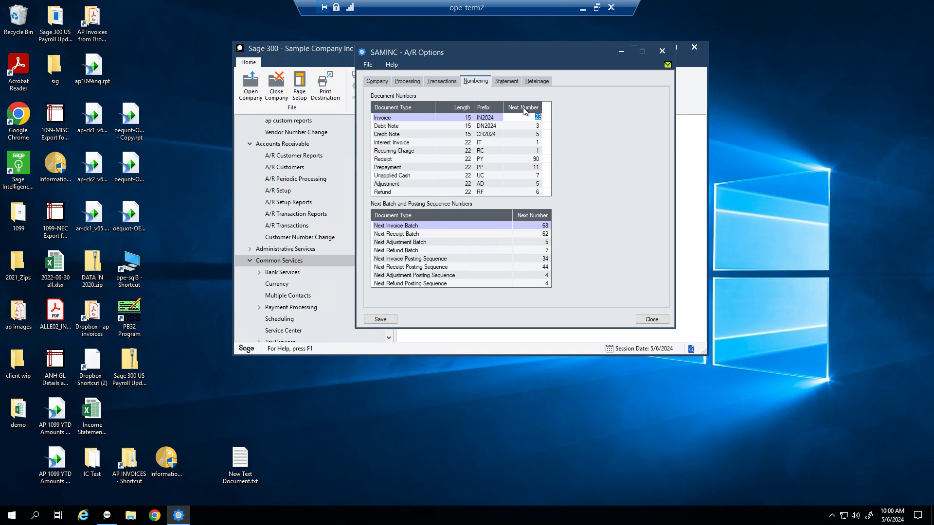
pyautogui.click(523, 108)
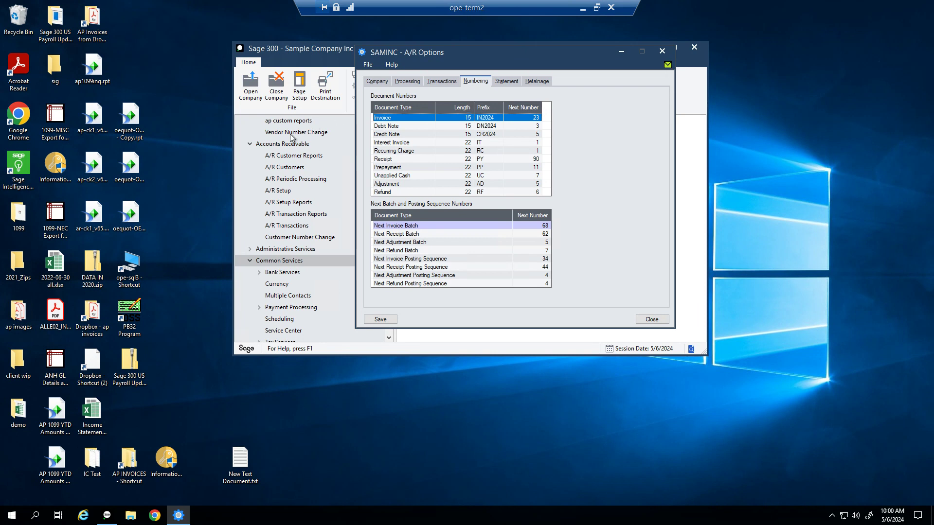
# Step: Append 2024 to the Interest Invoice prefix, making it IT2024
pyautogui.click(492, 143)
pyautogui.write('2024')
pyautogui.press('Return')
pyautogui.press('Down')
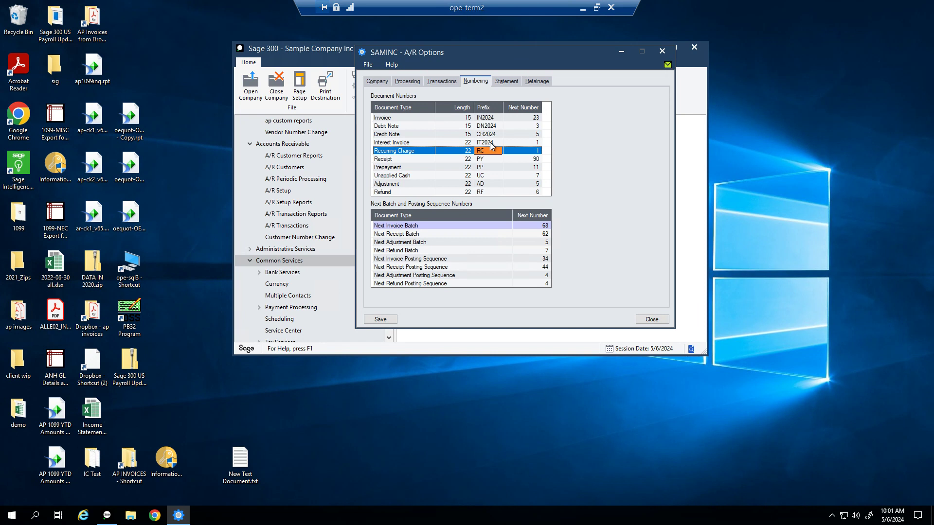
# Step: Set the Recurring Charge prefix to RC2024, save the options, and open A/R Customer Groups
pyautogui.press('F2')
pyautogui.write('2024')
pyautogui.hotkey('ctrl', 'a')
pyautogui.write('0')
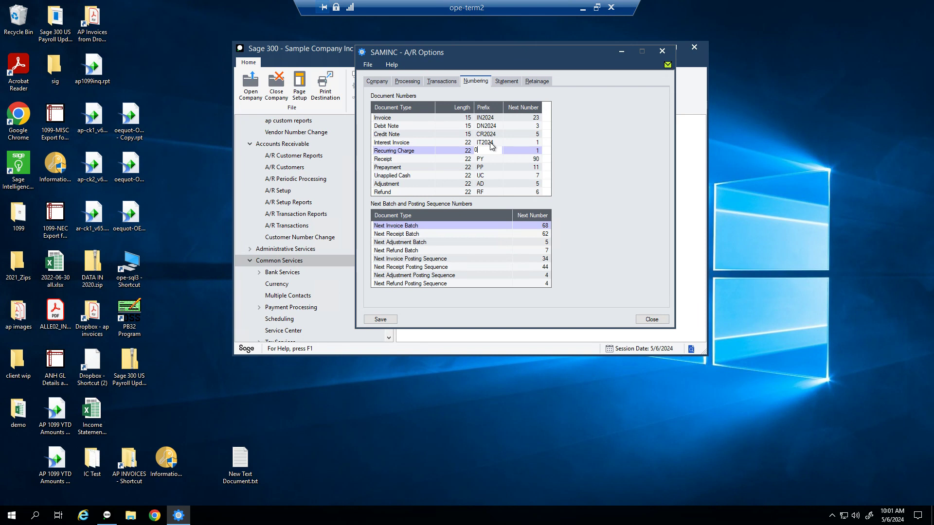
pyautogui.press('Escape')
pyautogui.press('Down')
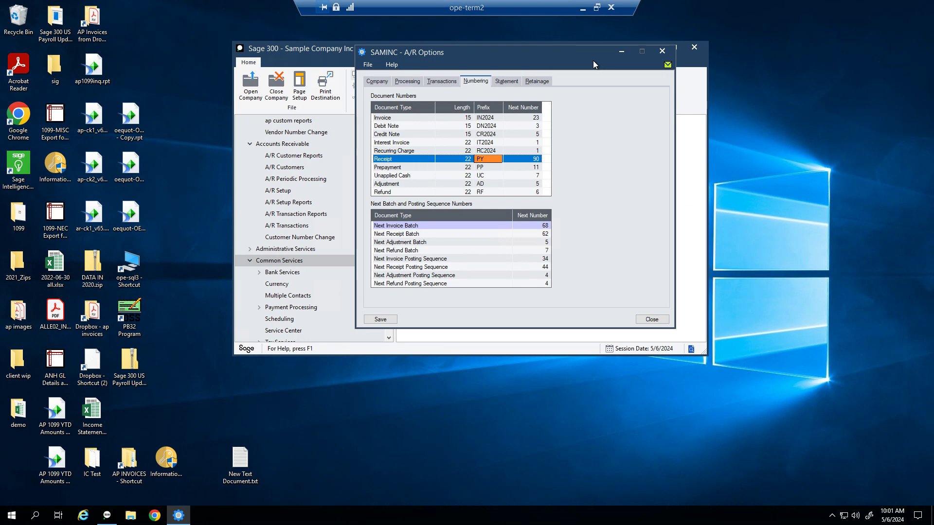
pyautogui.click(389, 321)
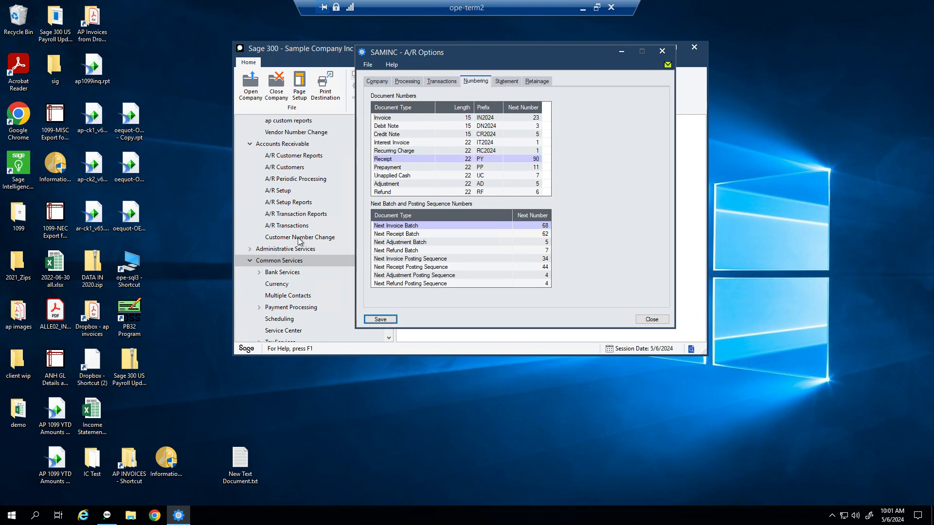
pyautogui.click(286, 167)
pyautogui.click(427, 209)
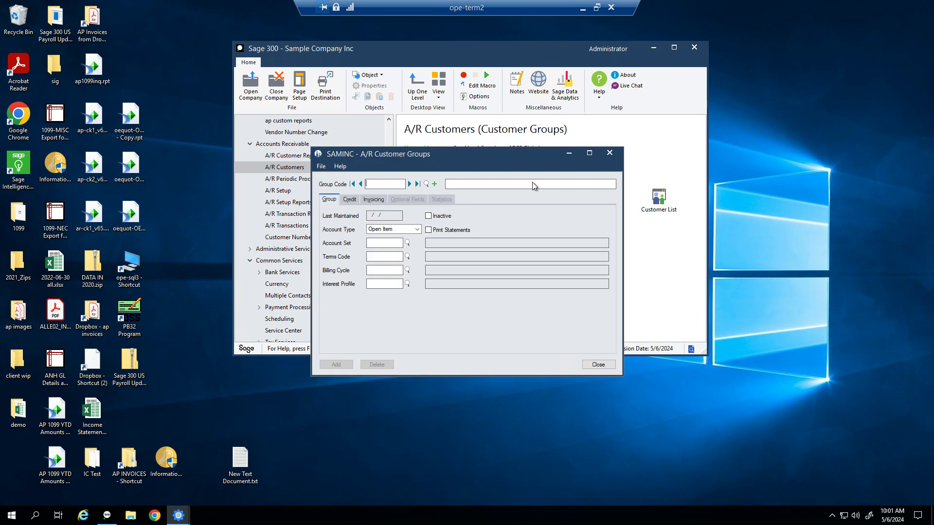
# Step: Bring the A/R Options window back in front of A/R Customer Groups
pyautogui.moveTo(179, 515)
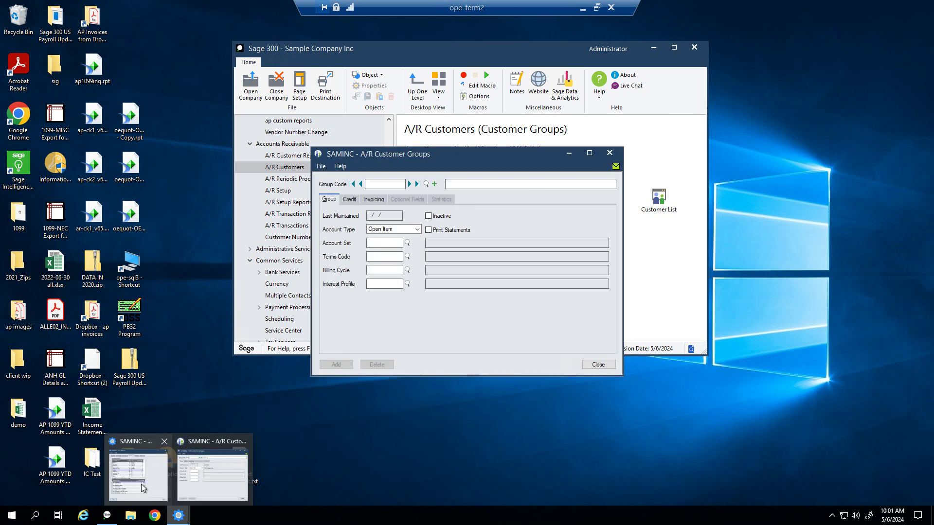
pyautogui.click(191, 474)
pyautogui.click(460, 372)
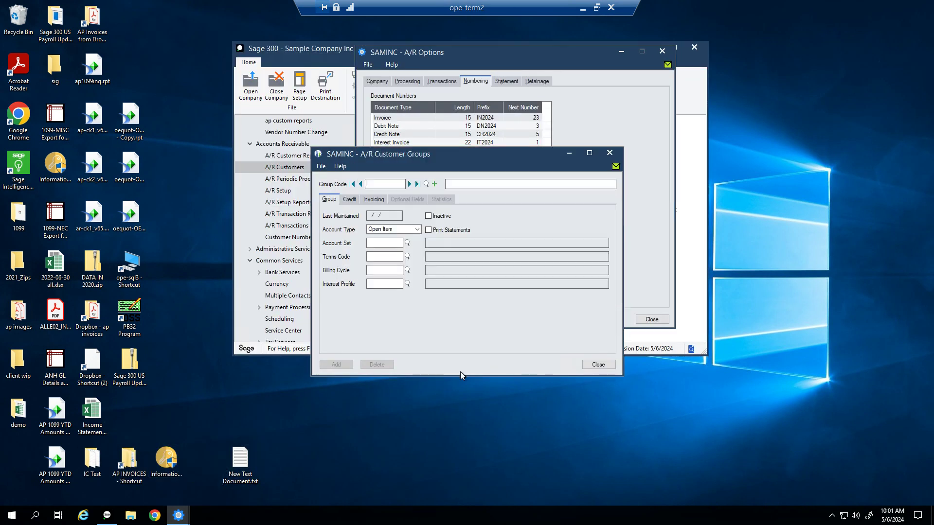
pyautogui.click(500, 73)
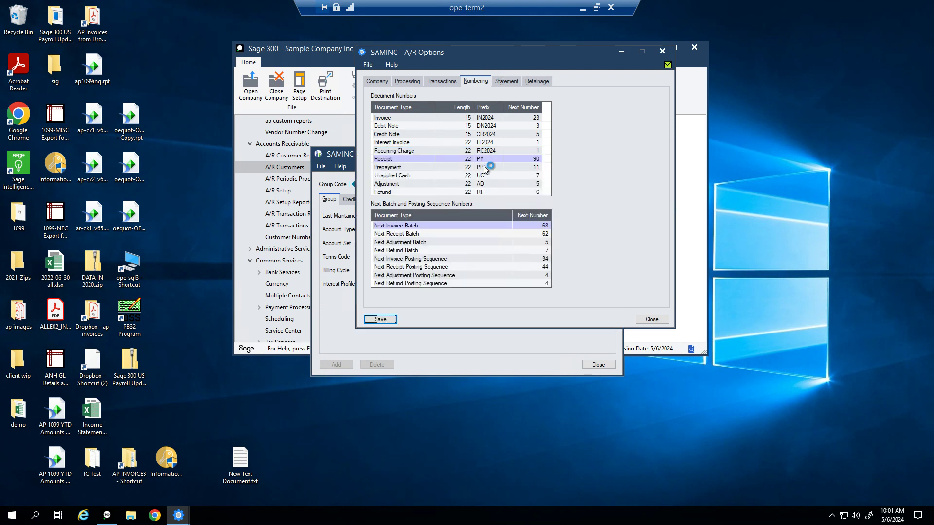
# Step: Change the Receipt prefix to PY2024 and try saving the numbering options
pyautogui.click(491, 160)
pyautogui.write('2024')
pyautogui.press('Tab')
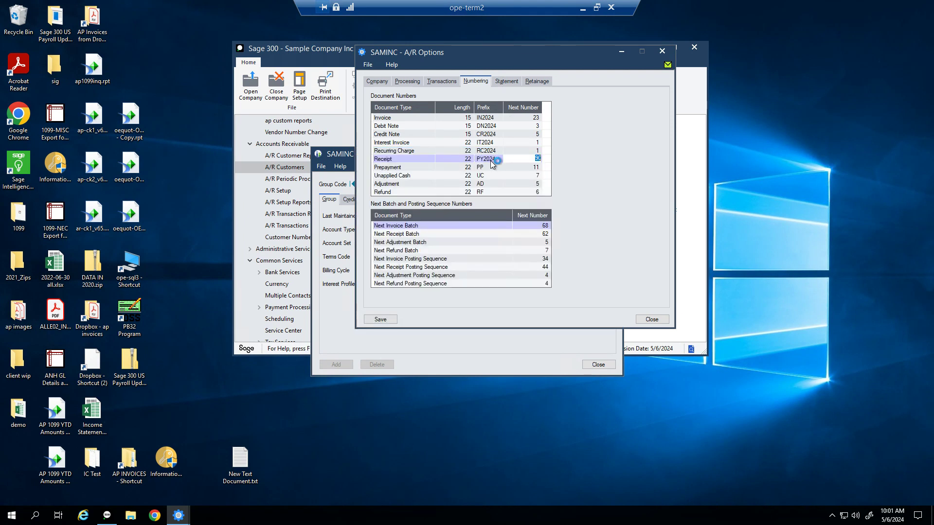
pyautogui.click(381, 319)
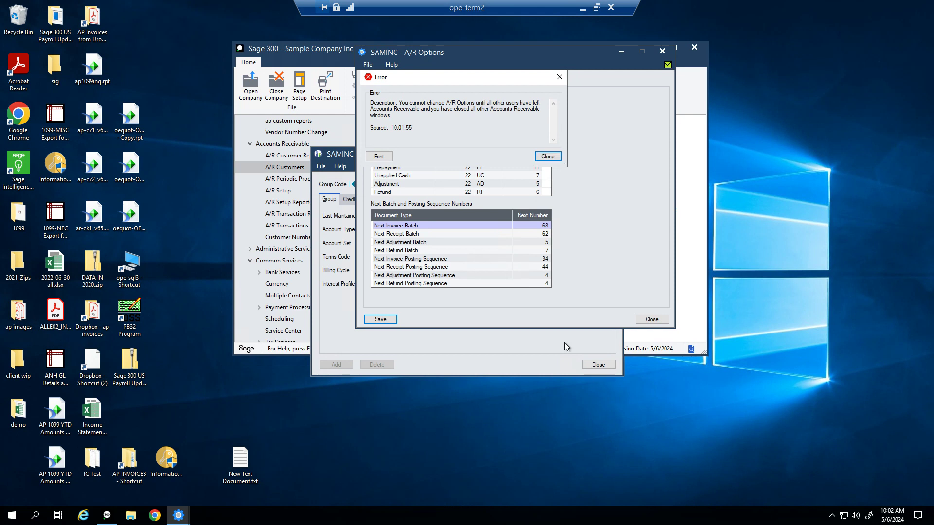
# Step: Close A/R Customer Groups, dismiss the save error, and shift A/R Options further left
pyautogui.click(598, 364)
pyautogui.click(599, 365)
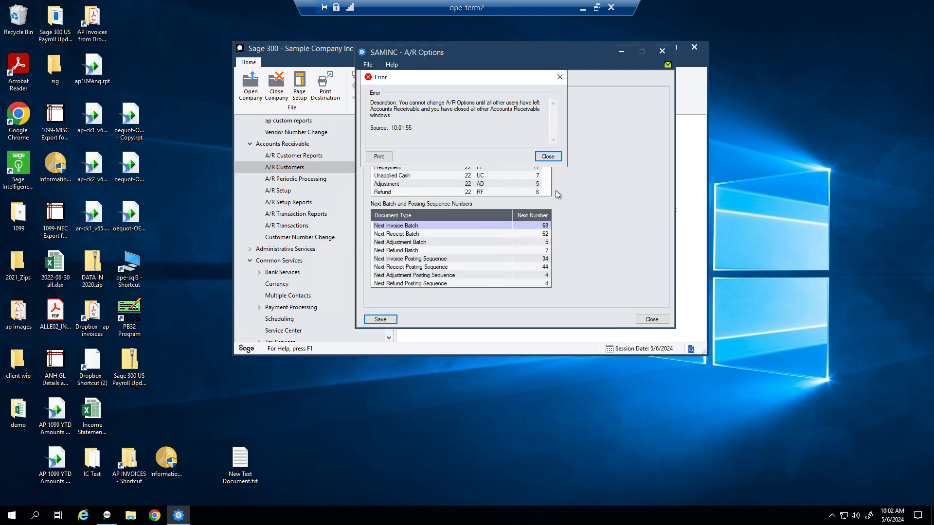
pyautogui.click(548, 157)
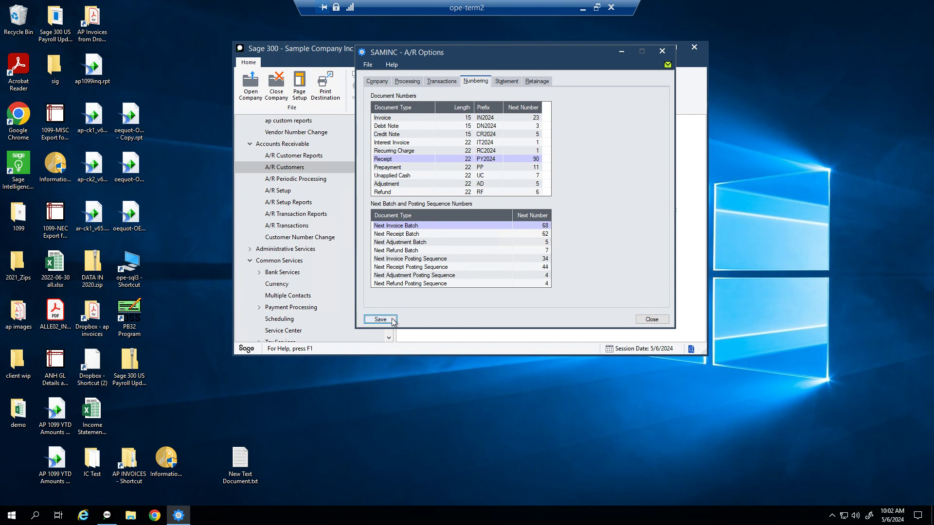
pyautogui.moveTo(532, 51); pyautogui.dragTo(360, 47)
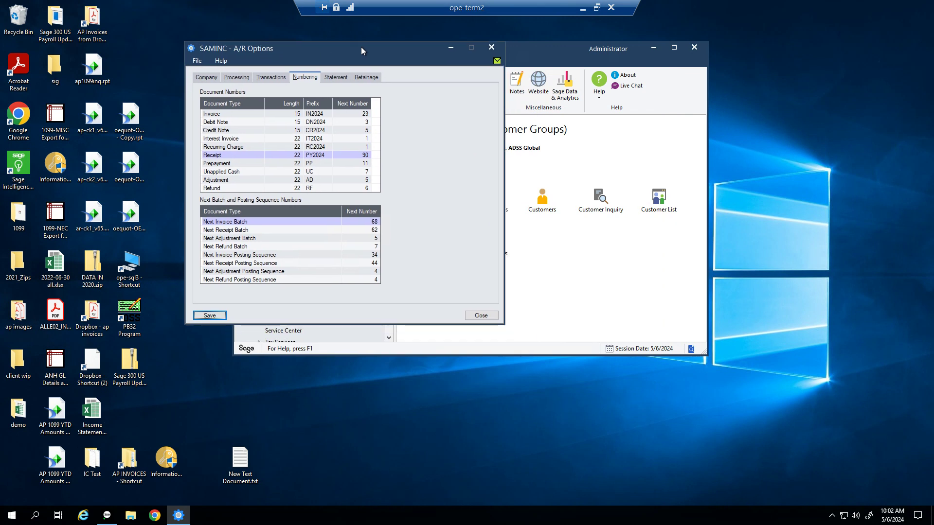
# Step: Open Help > Current Users, review each user's open screens, and right-click the Sage 300 taskbar icon
pyautogui.click(600, 93)
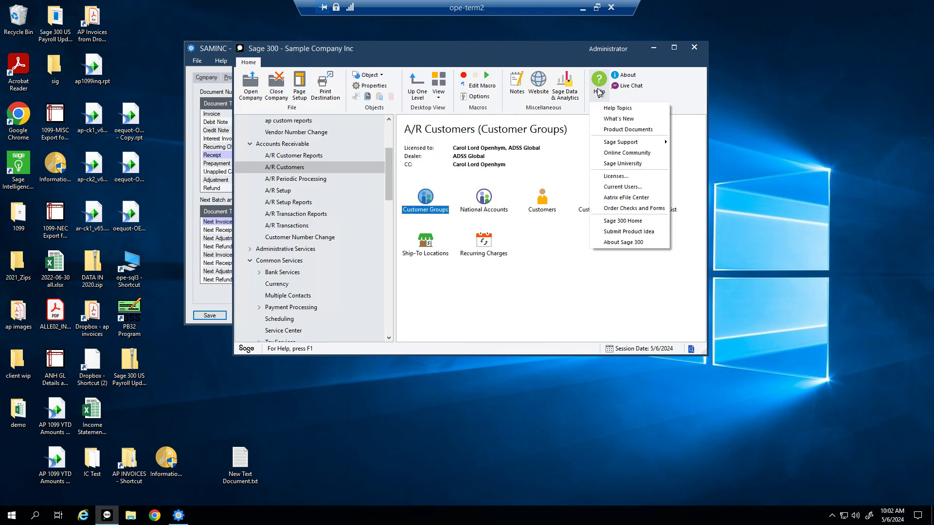
pyautogui.click(639, 191)
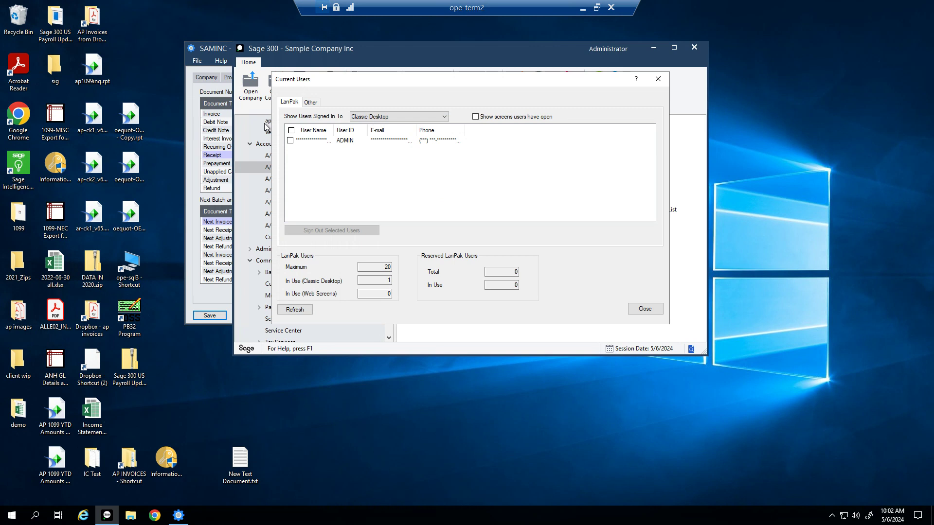
pyautogui.click(476, 117)
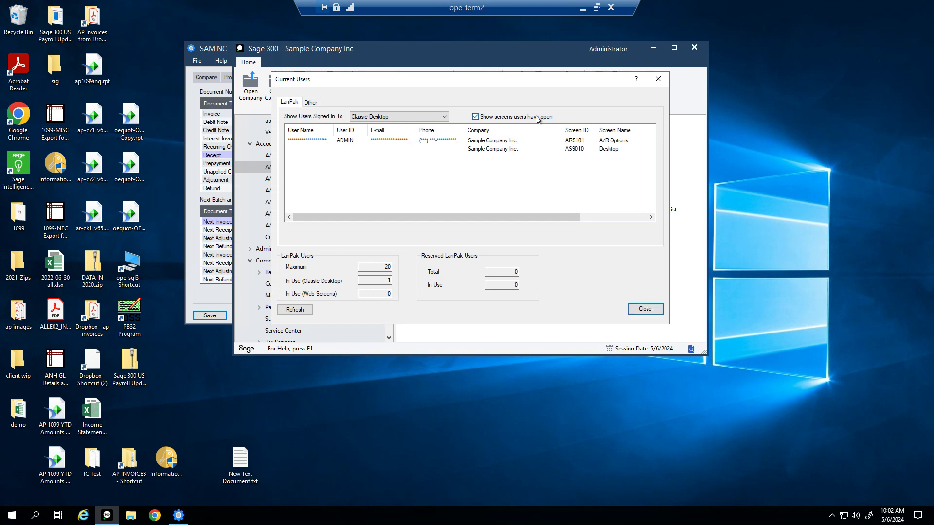
pyautogui.click(475, 117)
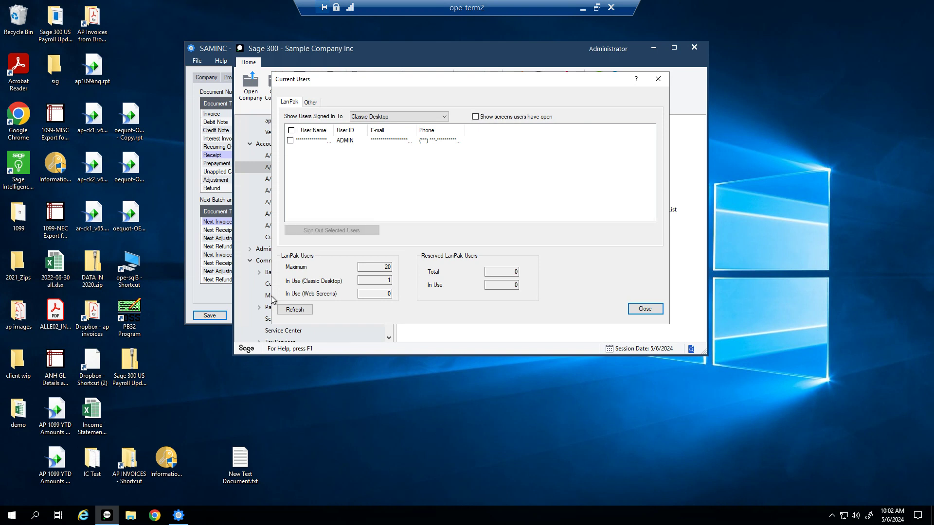
pyautogui.rightClick(110, 517)
pyautogui.click(84, 462)
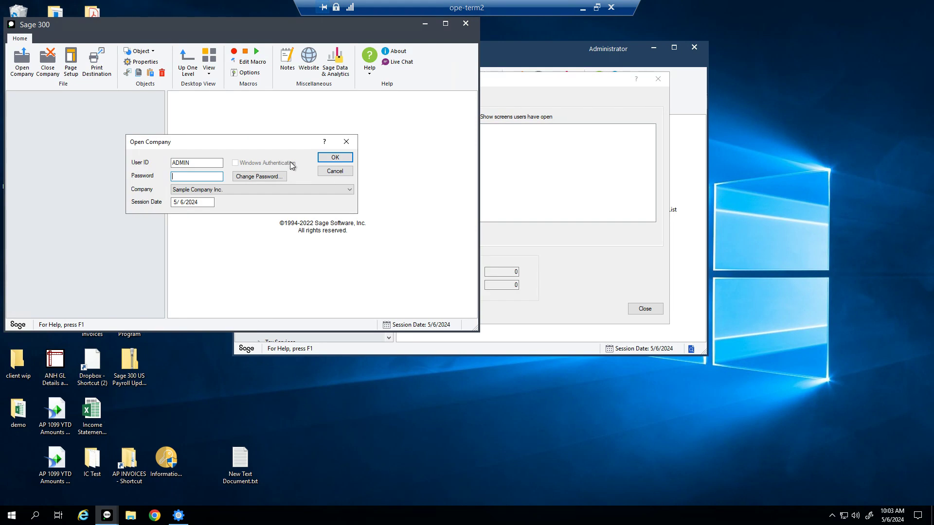
pyautogui.press('Return')
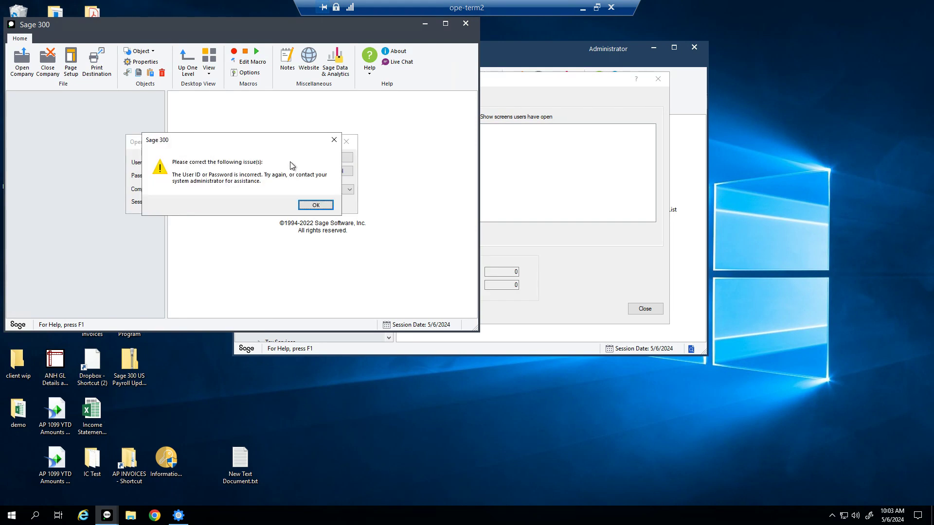
pyautogui.press('Return')
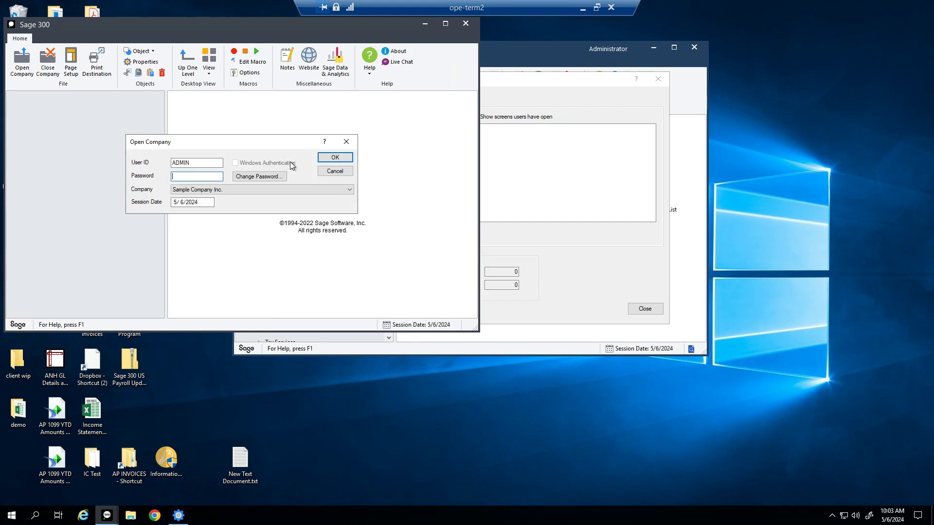
pyautogui.click(331, 174)
pyautogui.click(465, 23)
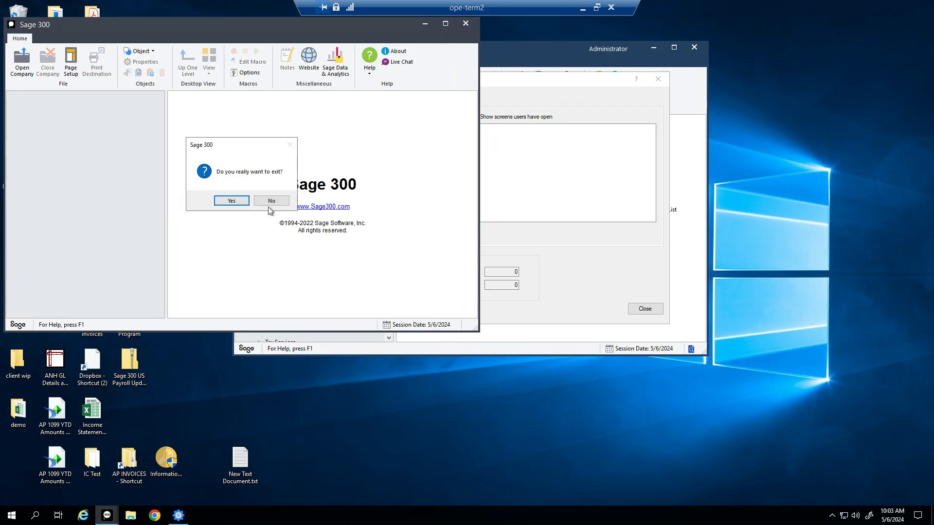
pyautogui.click(248, 200)
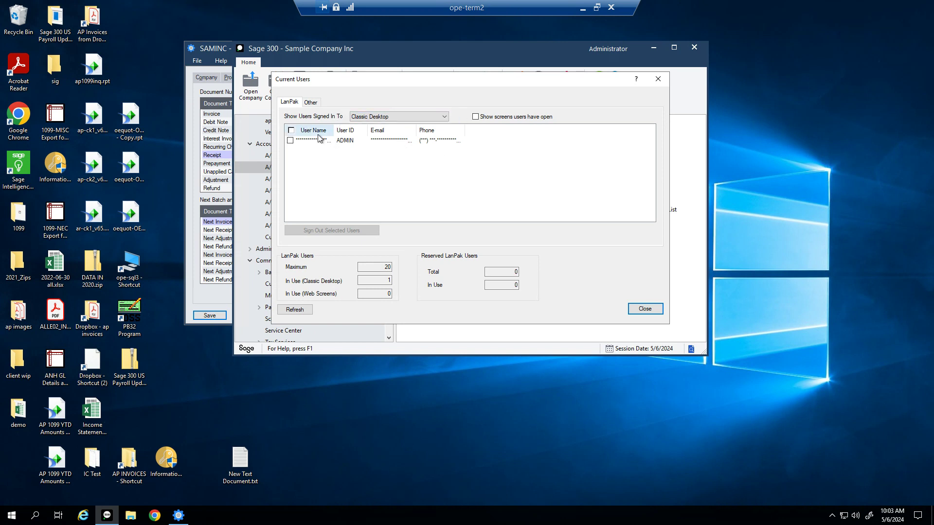
# Step: Review the ADMIN user's open screens, then tick ADMIN for sign-out in Current Users
pyautogui.click(477, 117)
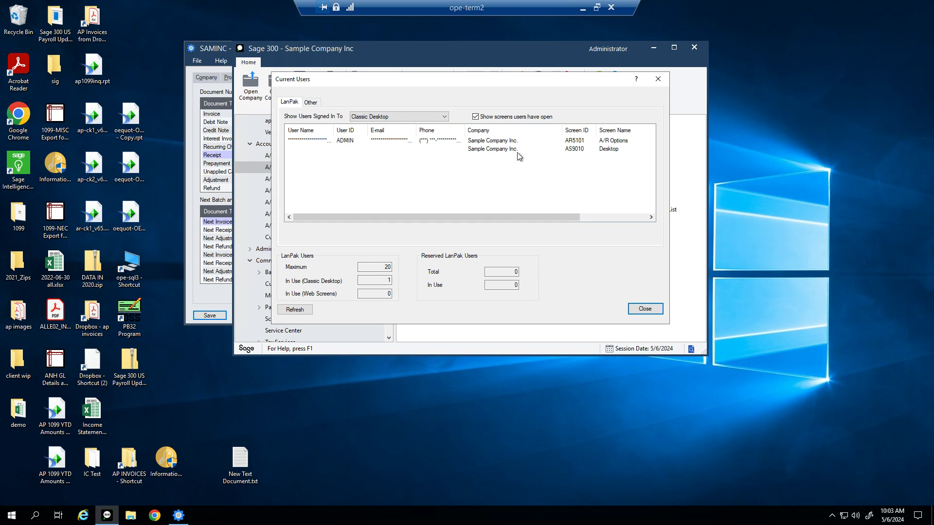
pyautogui.click(475, 117)
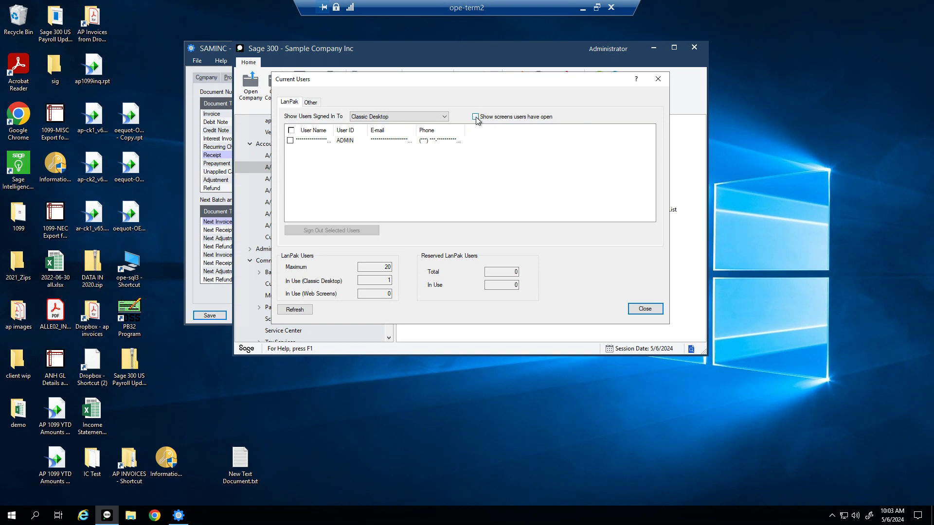
pyautogui.click(291, 140)
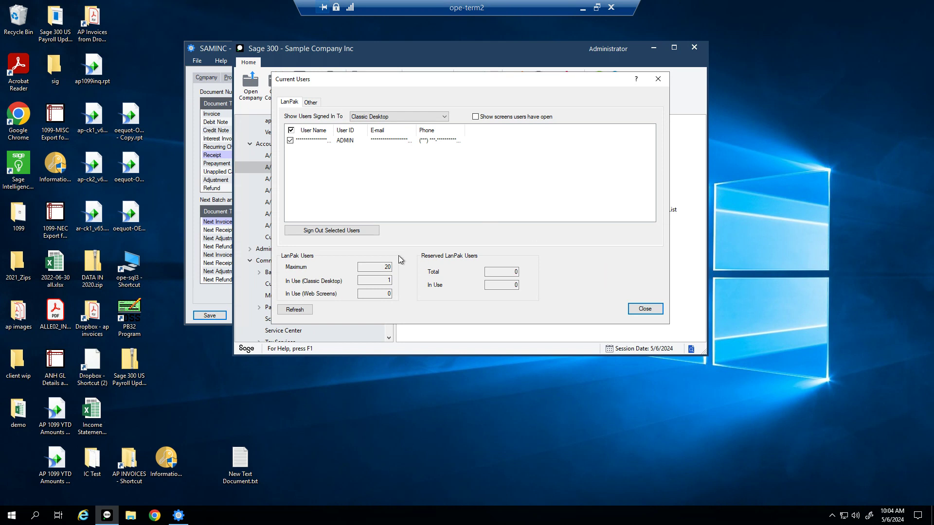
pyautogui.click(295, 309)
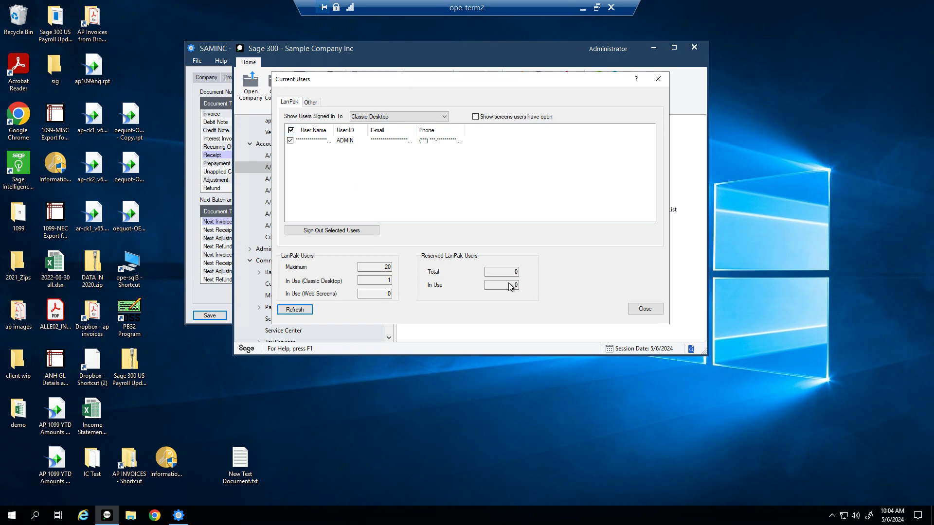
pyautogui.moveTo(530, 79); pyautogui.dragTo(570, 75)
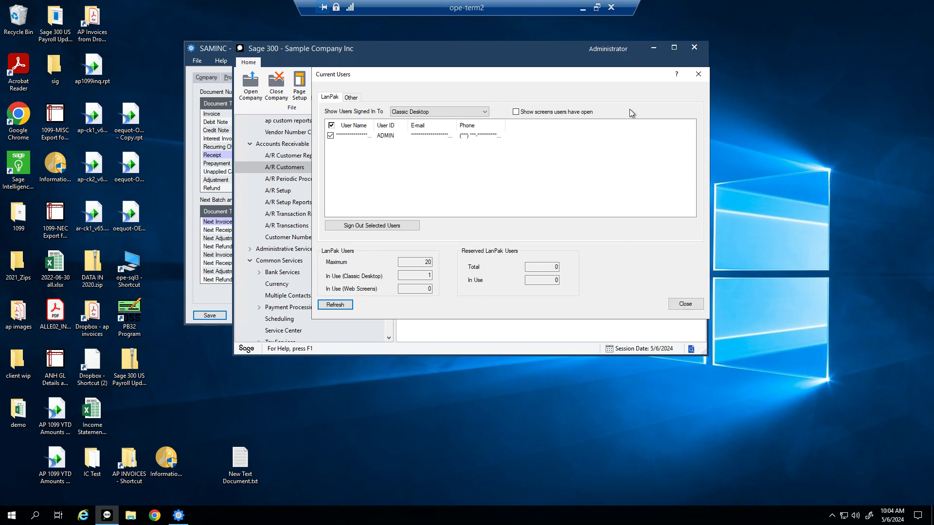
# Step: Close Current Users and bring A/R Options forward, moving it to the right
pyautogui.click(699, 75)
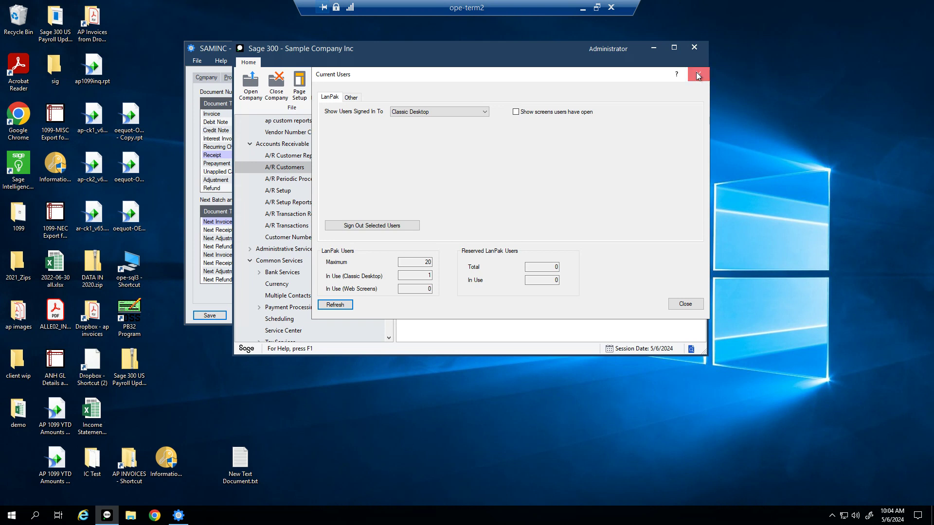
pyautogui.click(214, 50)
pyautogui.moveTo(348, 49); pyautogui.dragTo(428, 54)
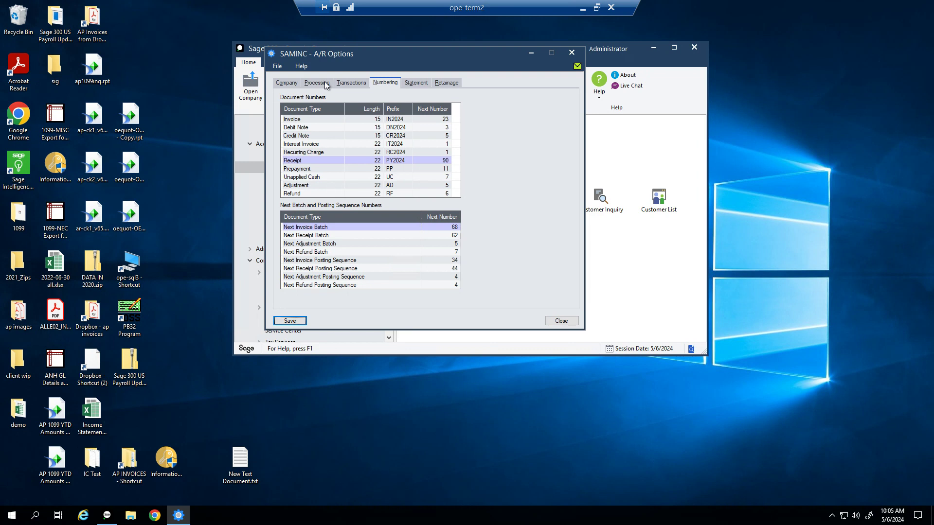
# Step: Check the Next Invoice, Receipt and Adjustment Batch numbers, then show the Statement settings
pyautogui.click(451, 235)
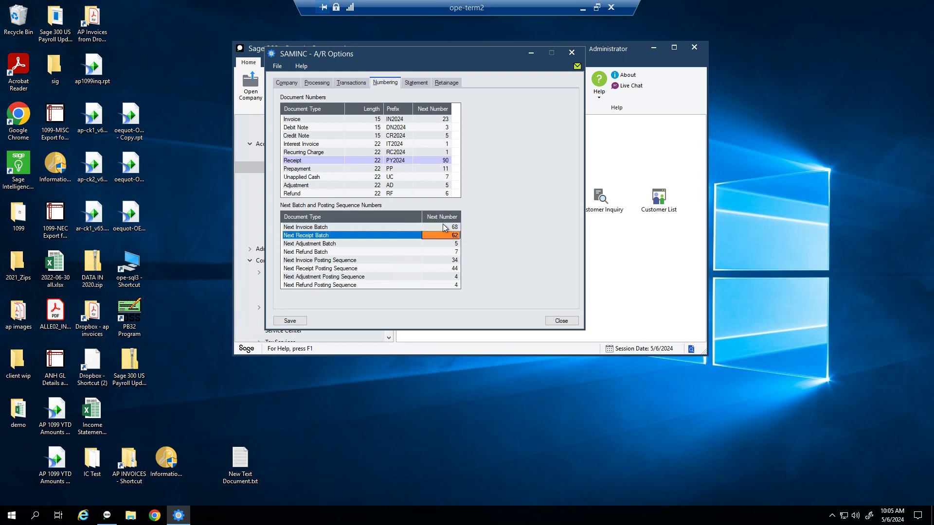
pyautogui.click(443, 227)
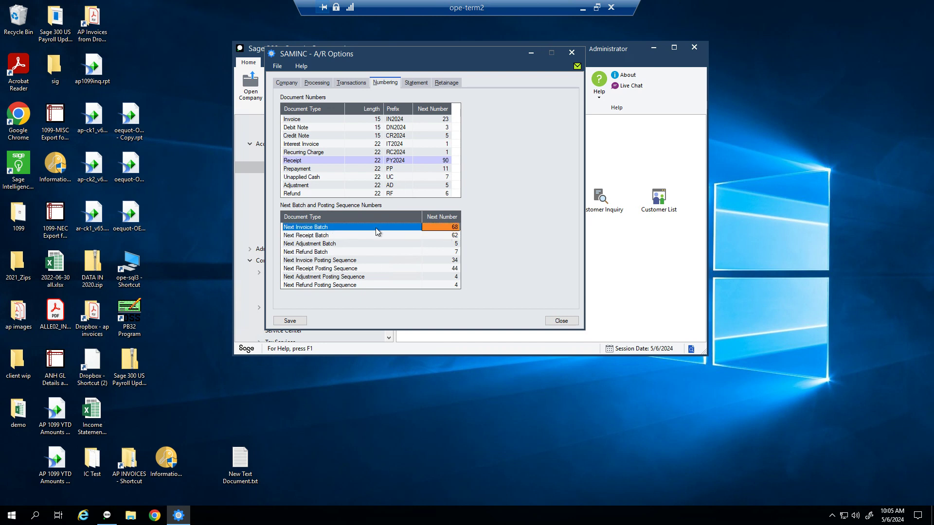
pyautogui.click(444, 237)
pyautogui.click(439, 247)
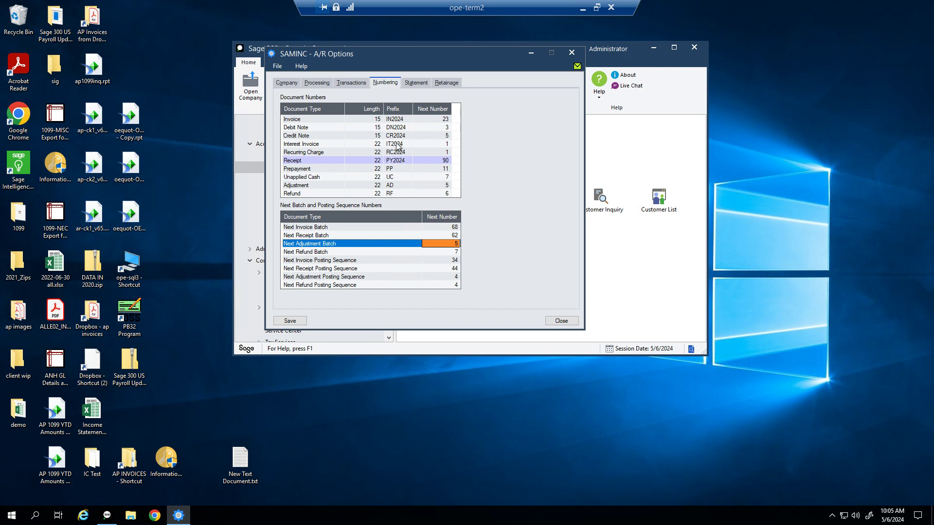
pyautogui.click(409, 83)
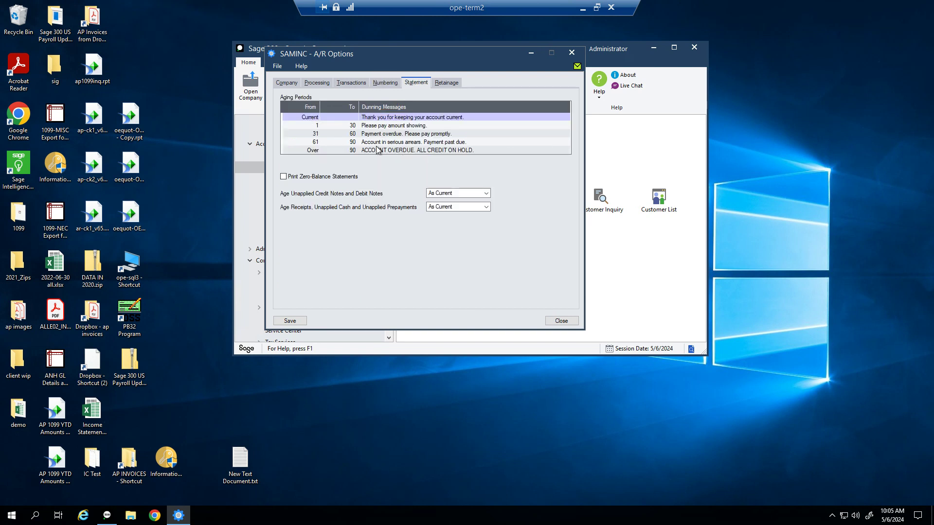
pyautogui.click(311, 119)
pyautogui.click(311, 125)
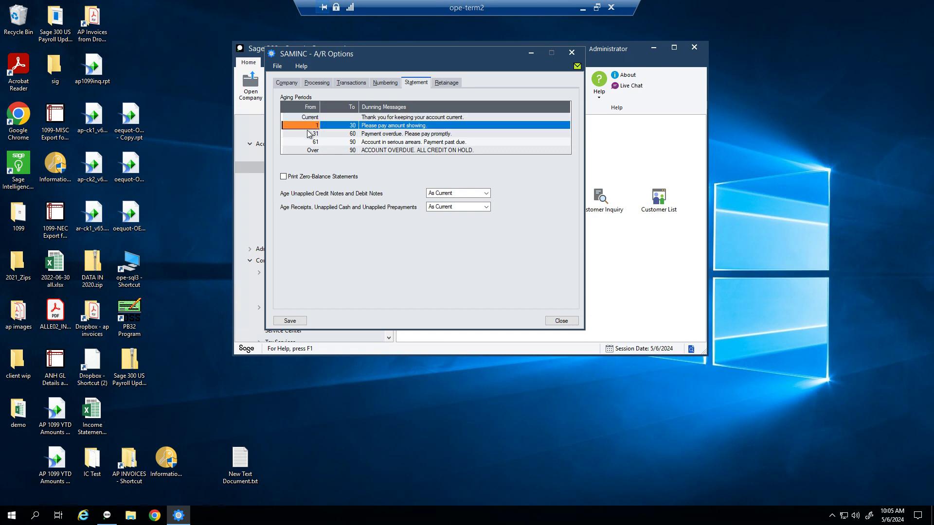
pyautogui.click(307, 134)
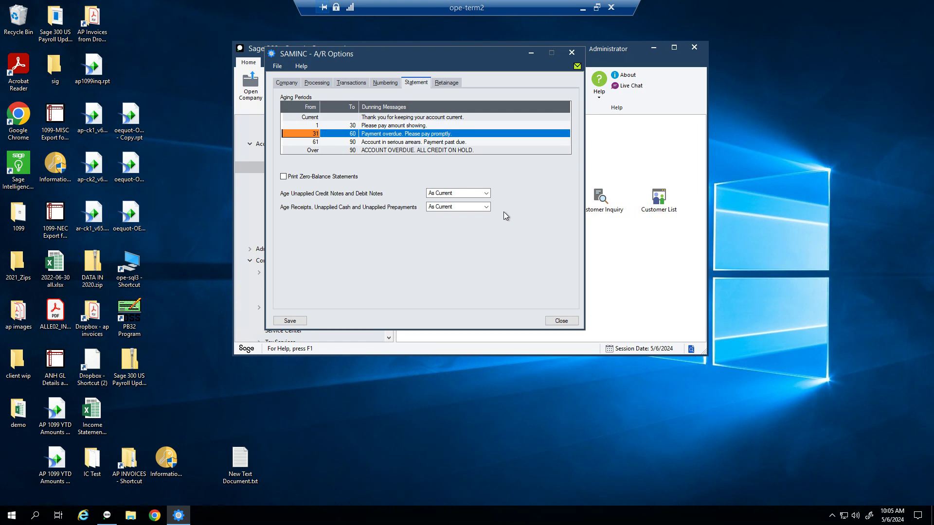
# Step: Keep credit note aging As Current in A/R Options
pyautogui.click(470, 194)
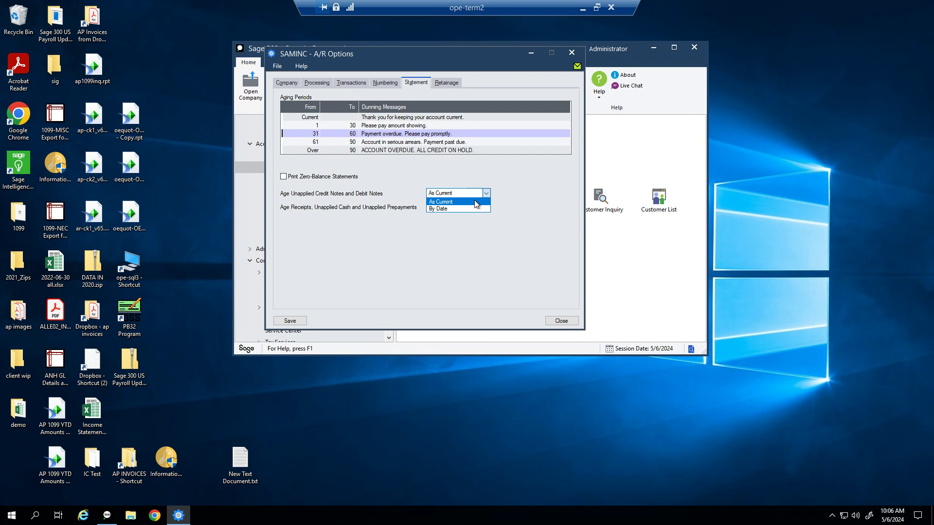
pyautogui.click(476, 204)
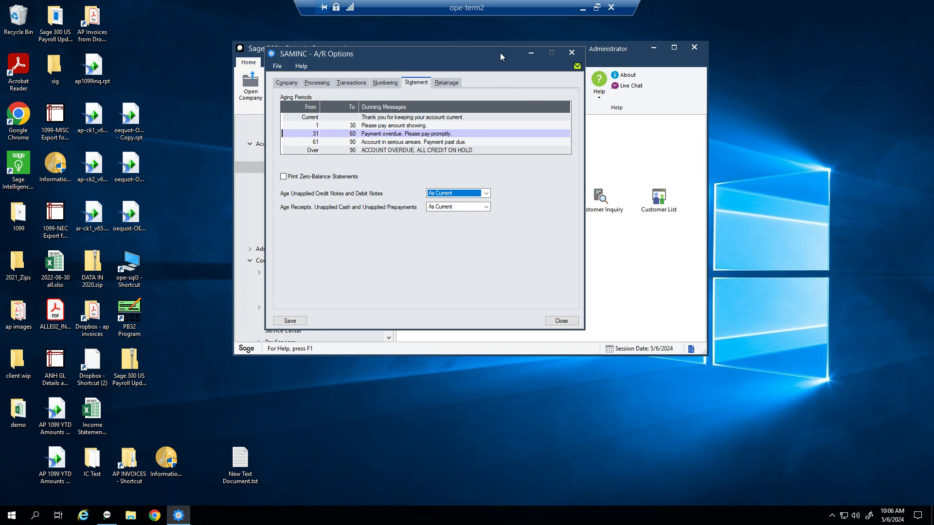
pyautogui.moveTo(501, 53); pyautogui.dragTo(516, 60)
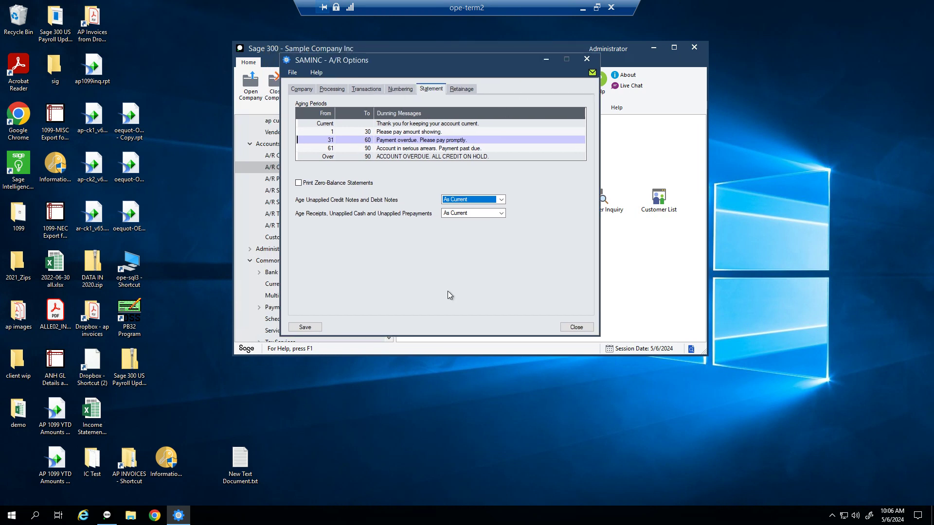
# Step: Review the 10% default retainage and the retention period, then save A/R Options
pyautogui.click(463, 89)
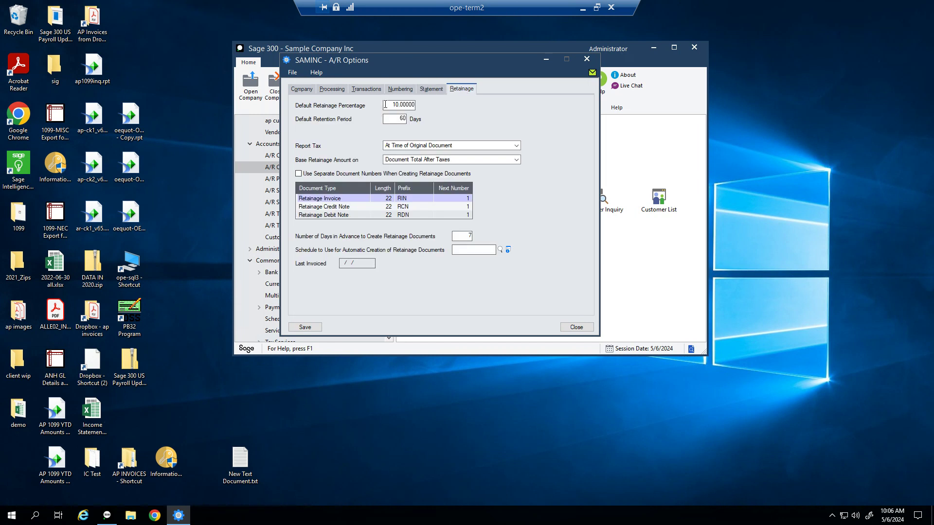
pyautogui.moveTo(385, 105); pyautogui.dragTo(489, 110)
pyautogui.doubleClick(401, 118)
pyautogui.click(305, 326)
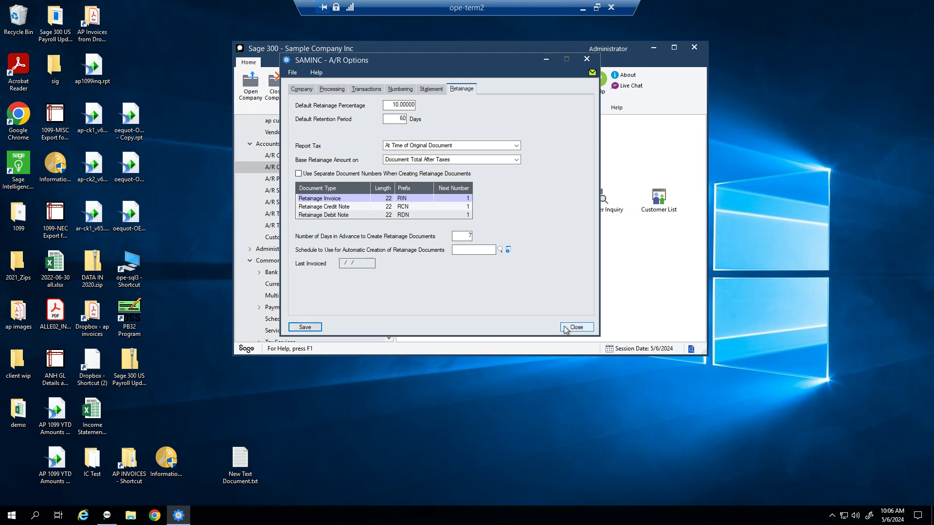
# Step: Close A/R Options and select Account Sets among the A/R Setup functions
pyautogui.click(583, 331)
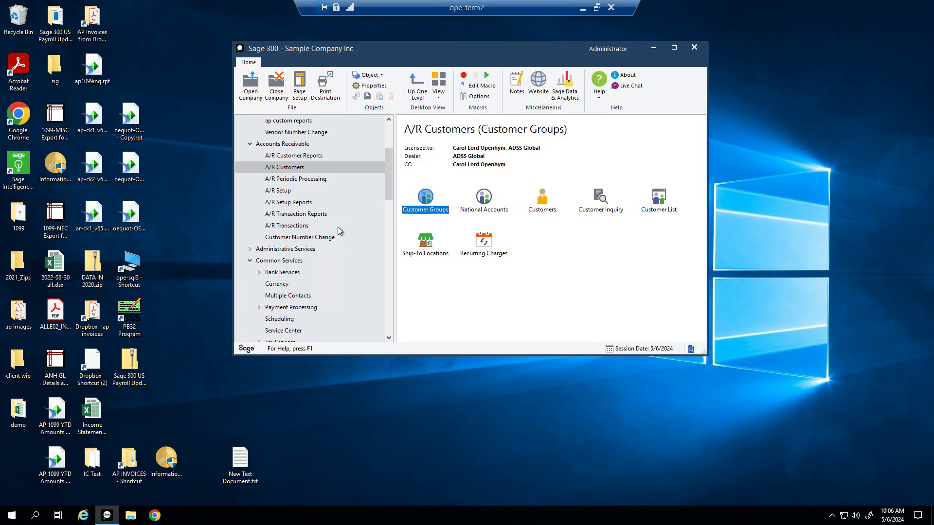
pyautogui.click(283, 191)
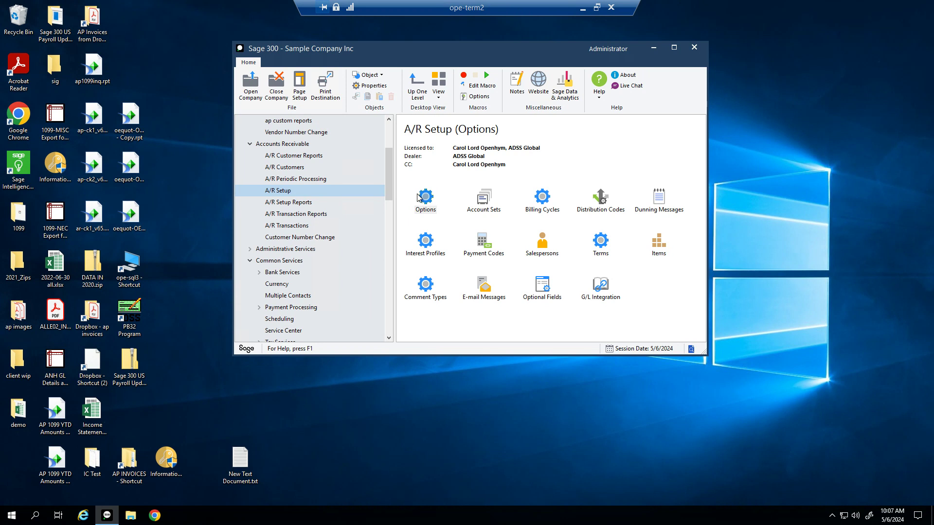
pyautogui.click(481, 209)
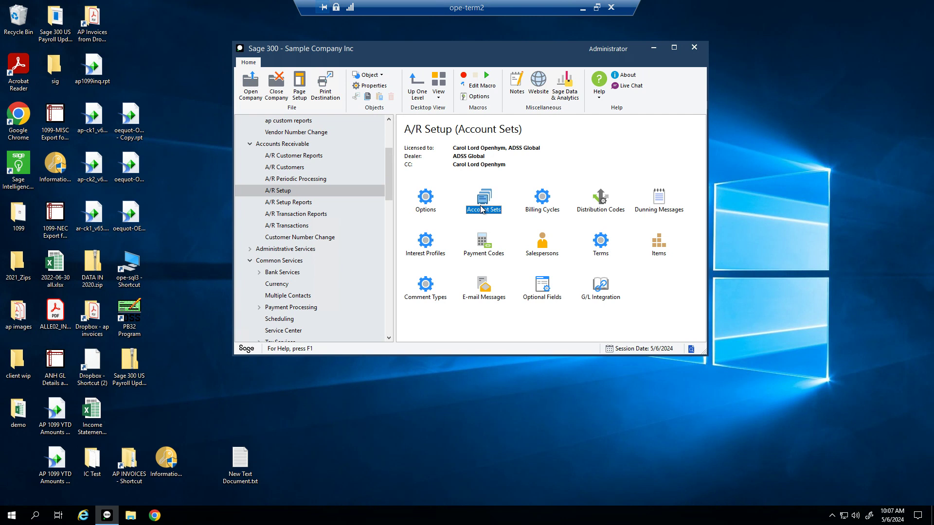
# Step: Open Account Sets and step from EMPLOY to the TRADE set with receivables control 1115
pyautogui.doubleClick(483, 200)
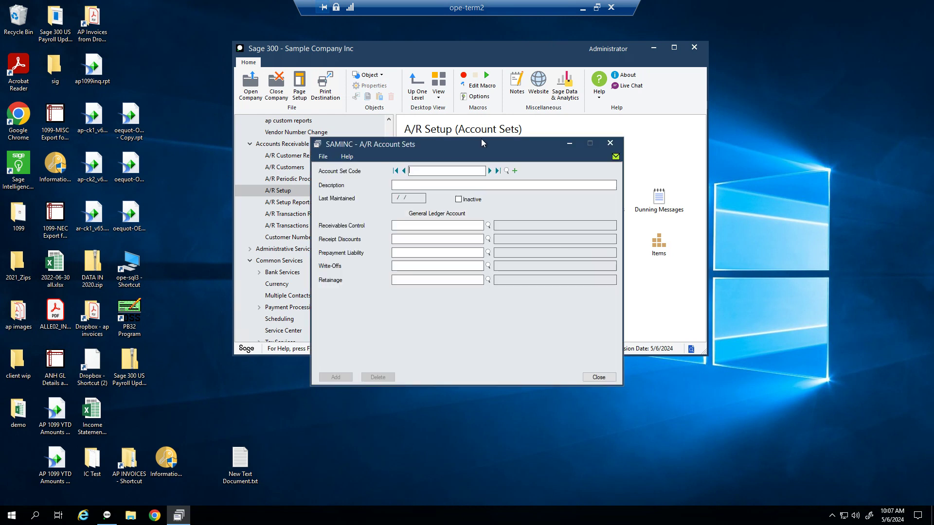
pyautogui.click(490, 171)
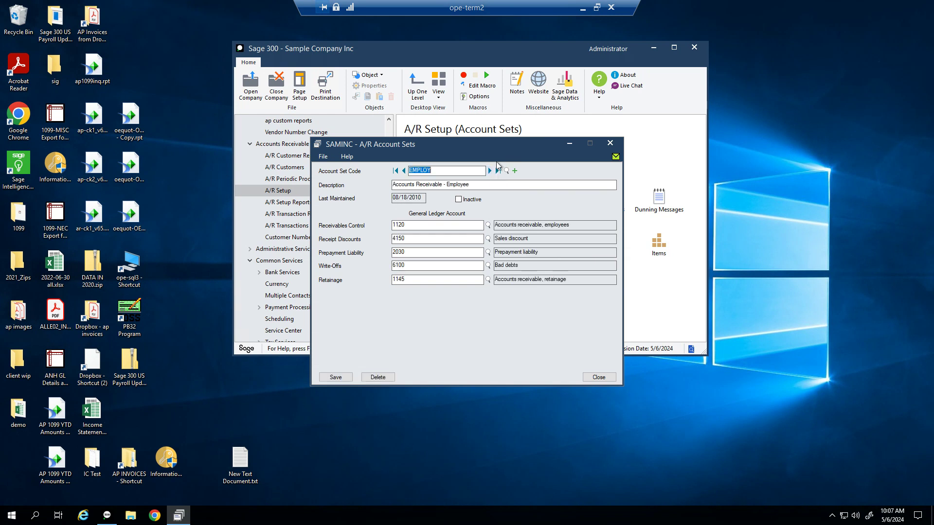
pyautogui.click(490, 172)
pyautogui.click(490, 172)
pyautogui.click(430, 239)
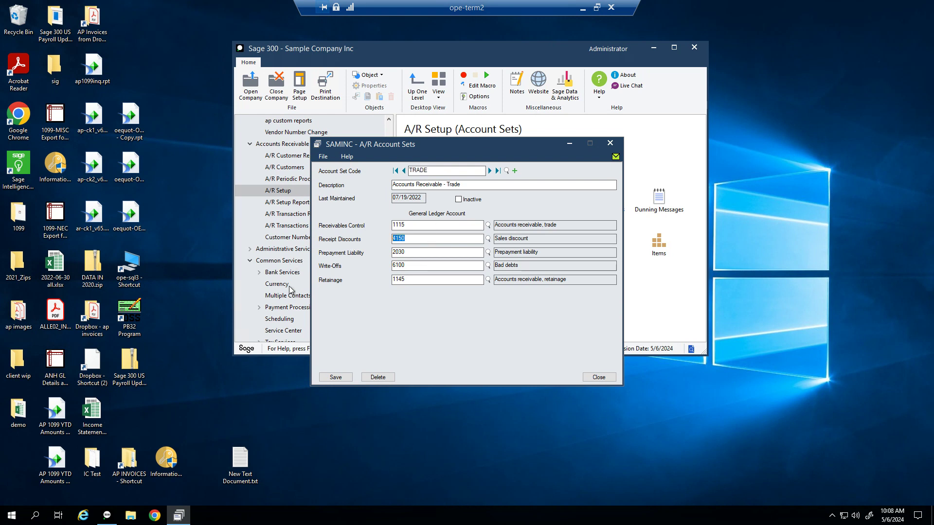
pyautogui.click(413, 252)
pyautogui.click(422, 266)
pyautogui.press('Tab')
pyautogui.click(404, 173)
pyautogui.click(403, 170)
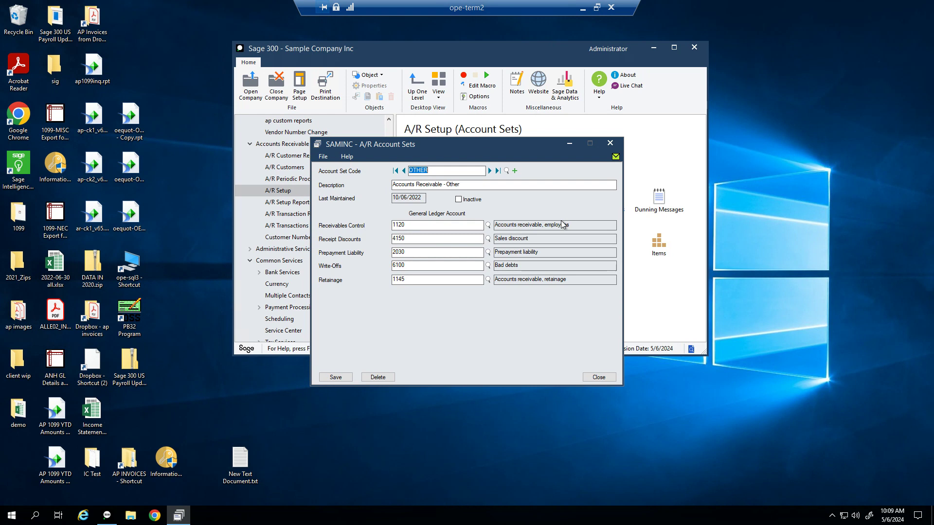
pyautogui.click(497, 170)
pyautogui.click(404, 170)
pyautogui.click(489, 171)
# Step: Close Account Sets and load billing cycle BILLBI in A/R Billing Cycles
pyautogui.click(608, 143)
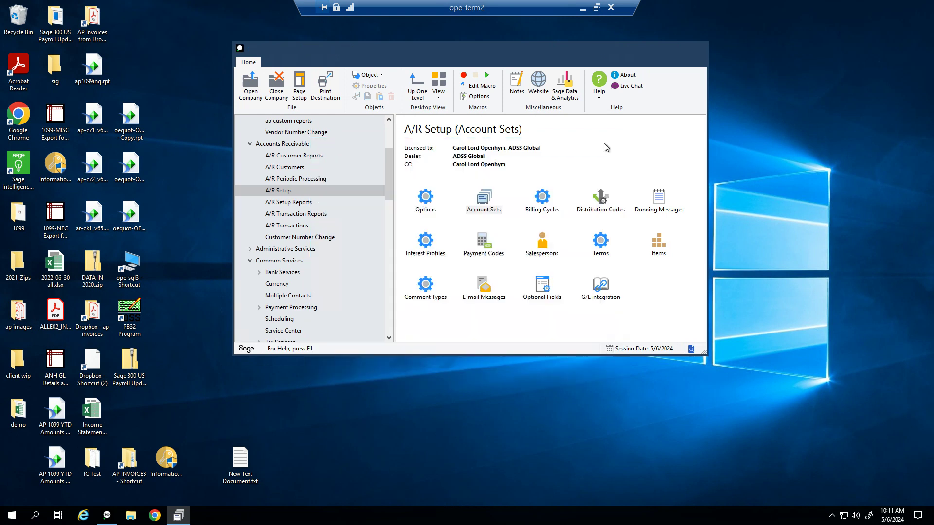
pyautogui.doubleClick(542, 199)
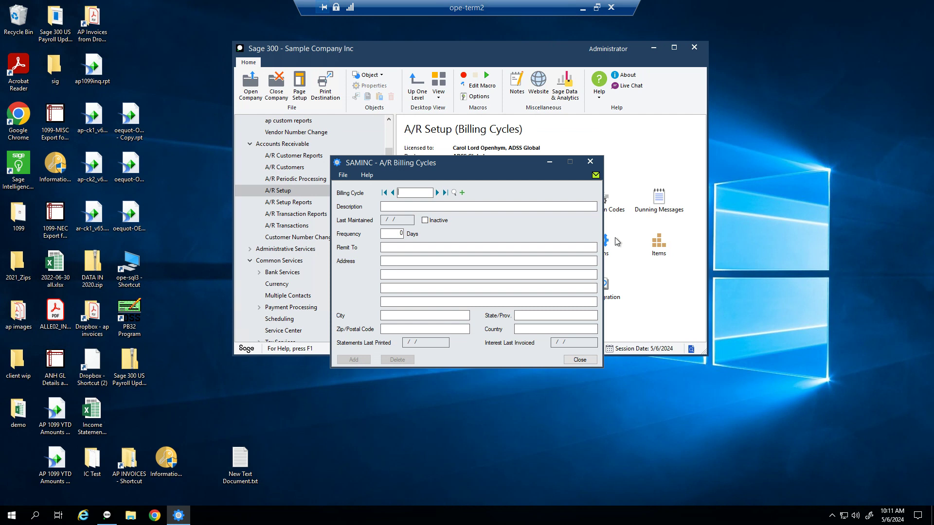
pyautogui.click(437, 194)
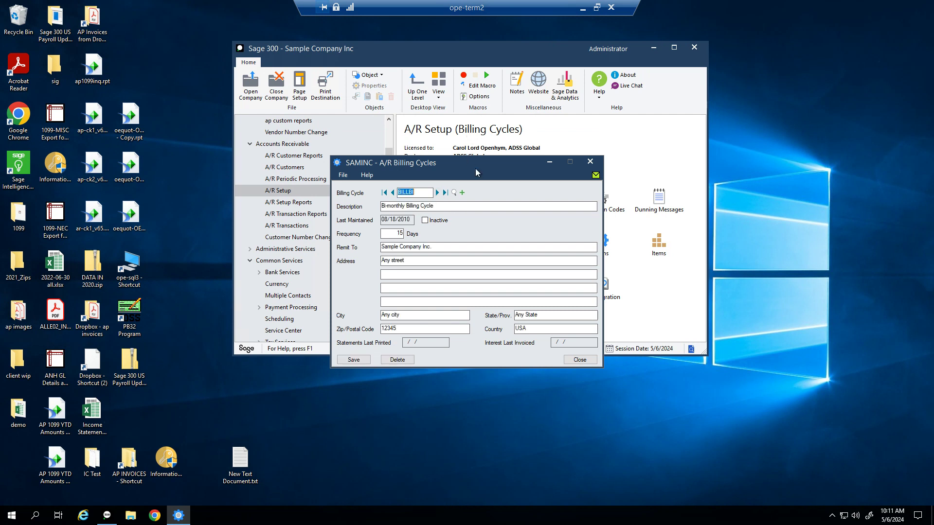
pyautogui.moveTo(475, 166); pyautogui.dragTo(482, 116)
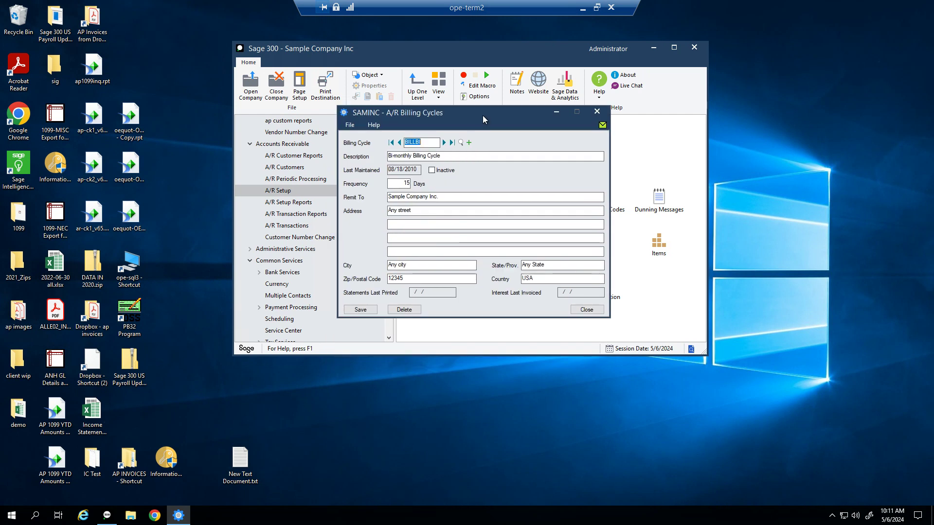
# Step: Review BILLBI's Remit To company name, address and city, then close the window
pyautogui.click(389, 197)
pyautogui.click(428, 213)
pyautogui.moveTo(421, 212); pyautogui.dragTo(326, 216)
pyautogui.click(452, 198)
pyautogui.click(428, 213)
pyautogui.moveTo(429, 213); pyautogui.dragTo(377, 220)
pyautogui.moveTo(434, 265); pyautogui.dragTo(388, 280)
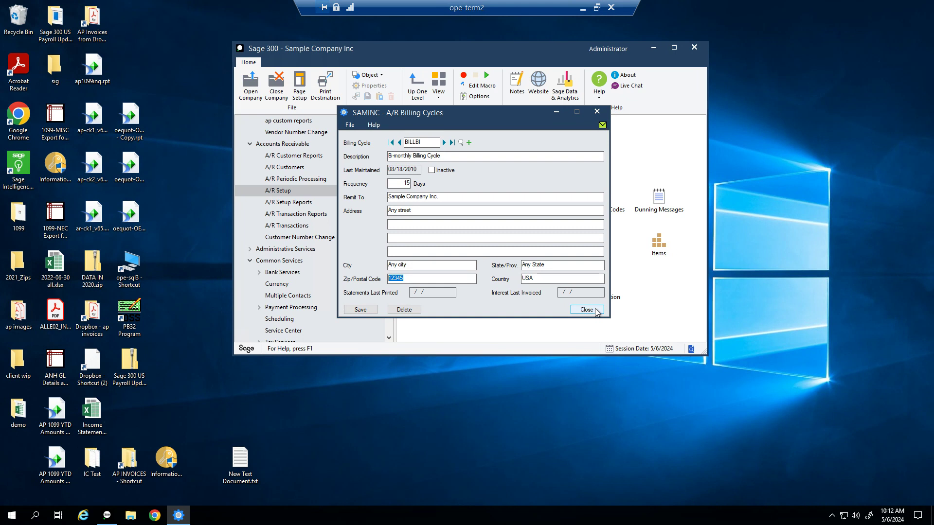
pyautogui.click(597, 111)
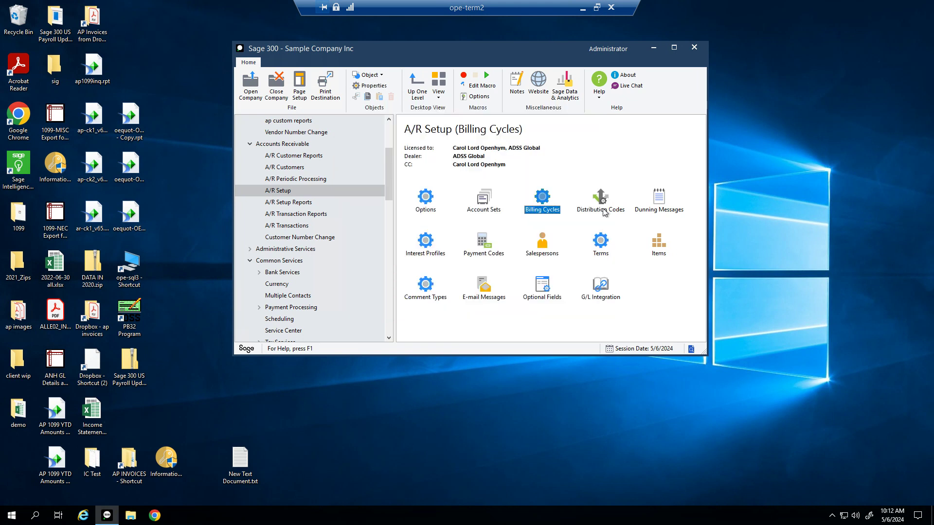
pyautogui.doubleClick(602, 210)
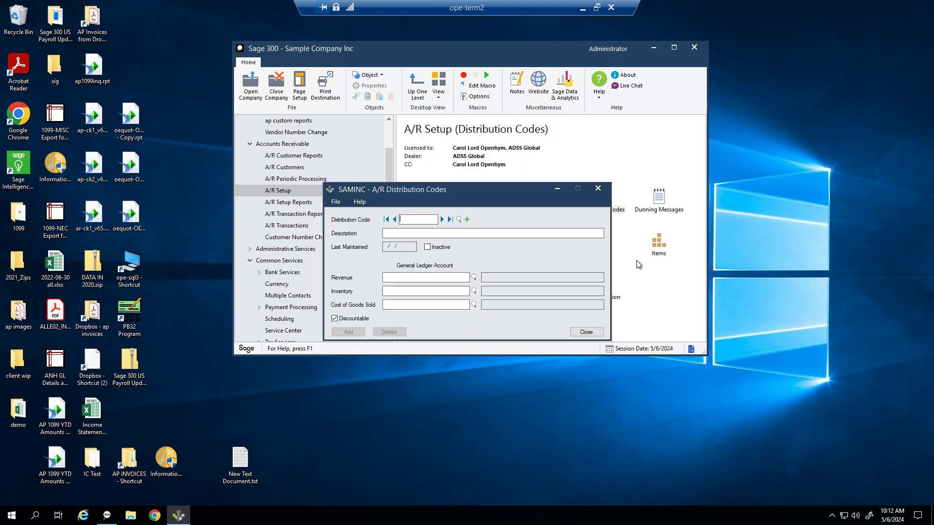
pyautogui.click(441, 219)
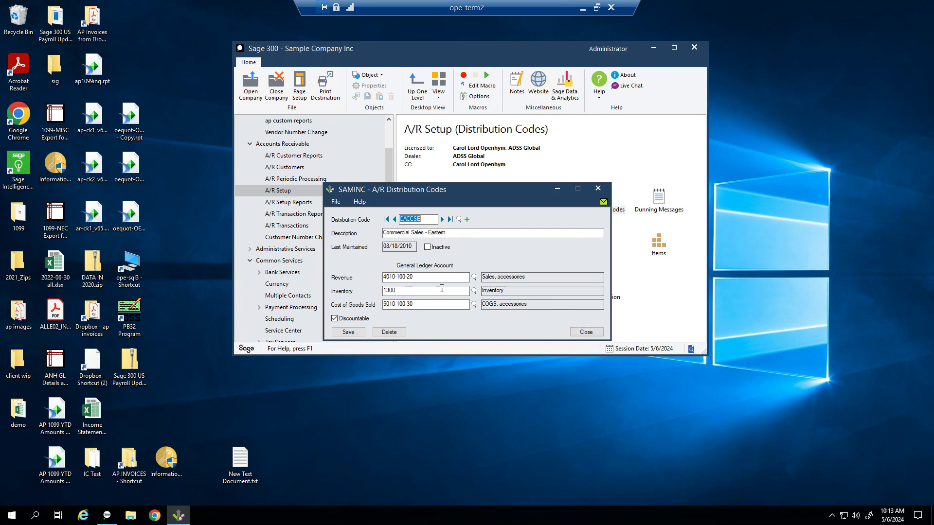
pyautogui.moveTo(447, 233); pyautogui.dragTo(349, 240)
pyautogui.moveTo(440, 278); pyautogui.dragTo(377, 282)
pyautogui.click(578, 334)
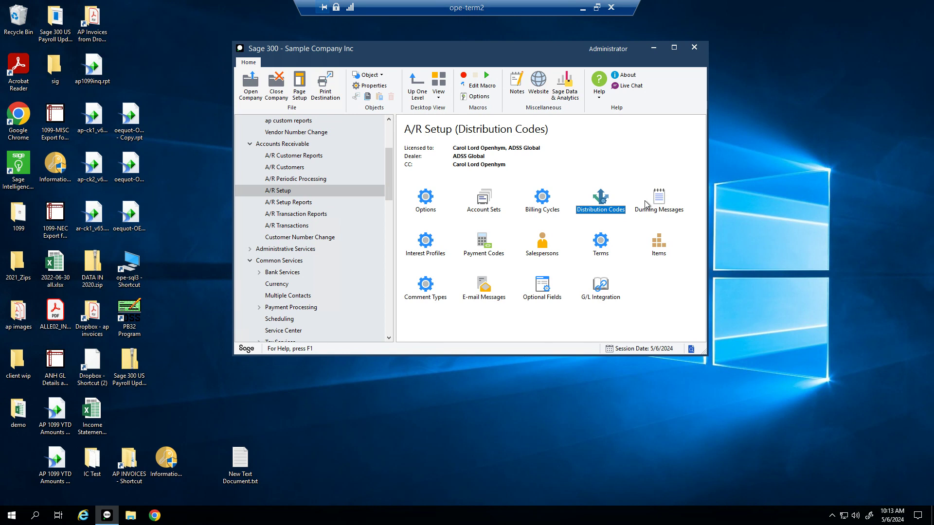
# Step: Enter distribution code SS, Social Security, with revenue, inventory and COGS accounts 4000
pyautogui.doubleClick(610, 212)
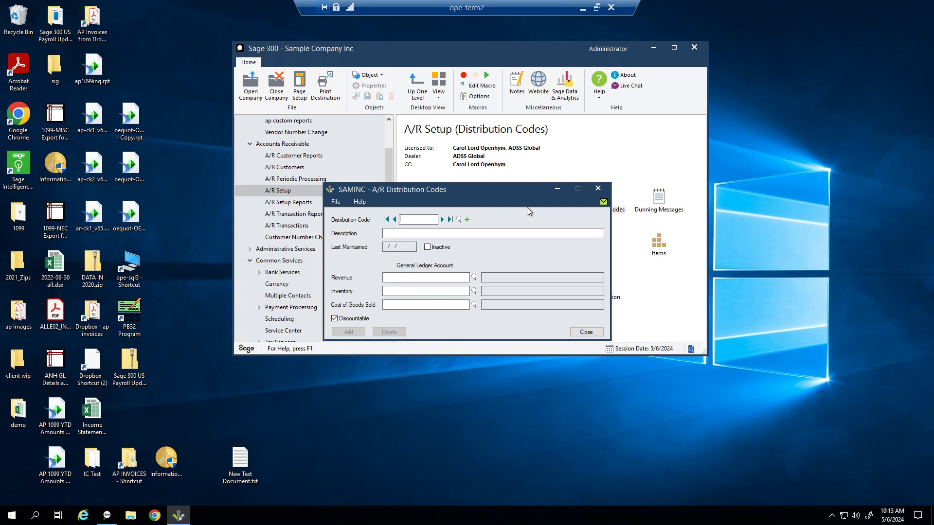
pyautogui.write('SS')
pyautogui.press('Tab')
pyautogui.write('Social Security')
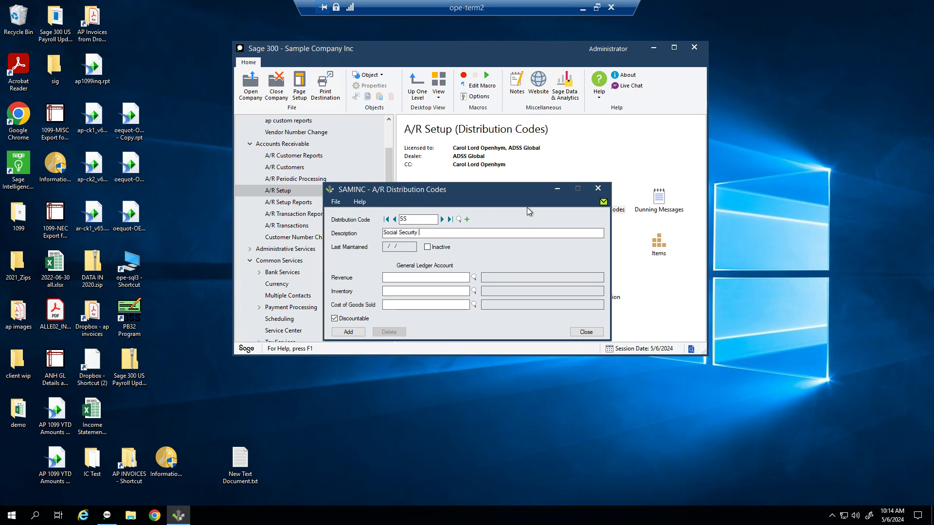
pyautogui.press('Tab')
pyautogui.press('Tab')
pyautogui.write('4000')
pyautogui.press('Tab')
pyautogui.write('4000')
pyautogui.press('Tab')
pyautogui.write('4000')
pyautogui.press('Tab')
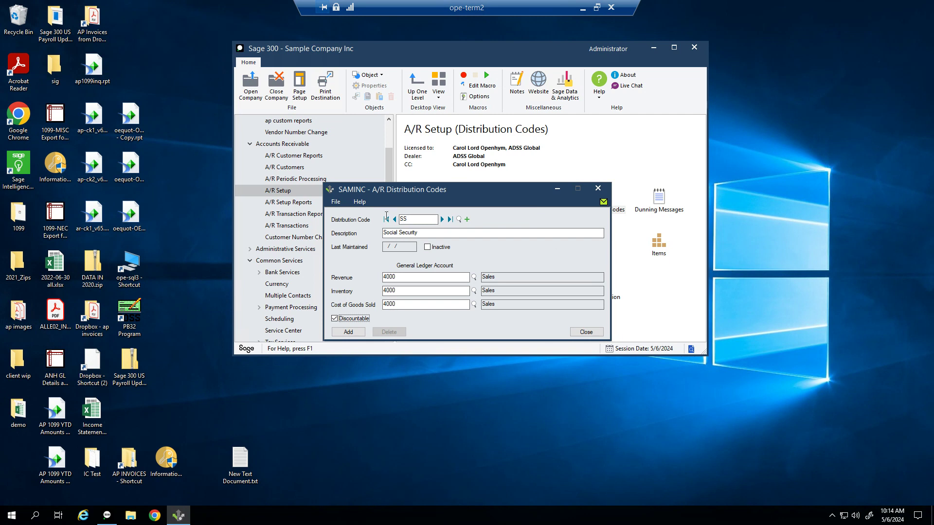
# Step: Check the 4000 revenue account and add the SS distribution code
pyautogui.click(413, 219)
pyautogui.click(403, 276)
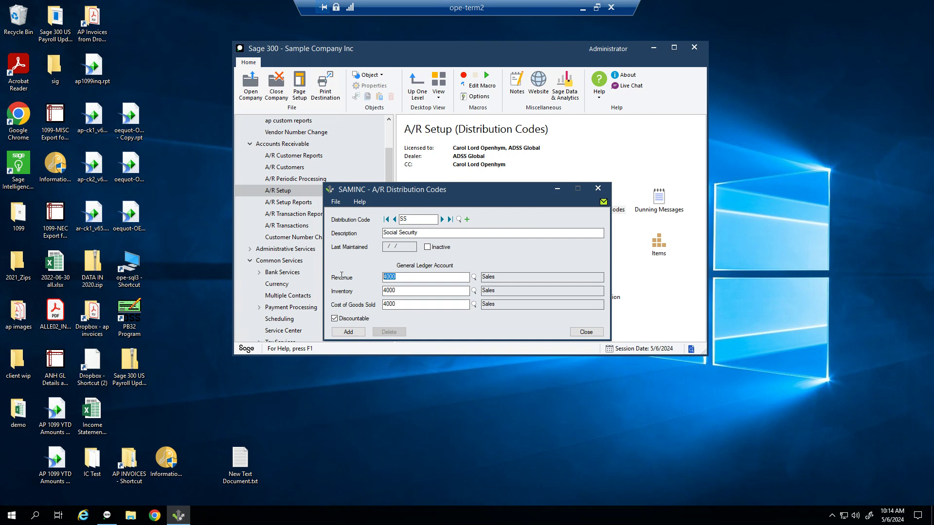
pyautogui.click(349, 332)
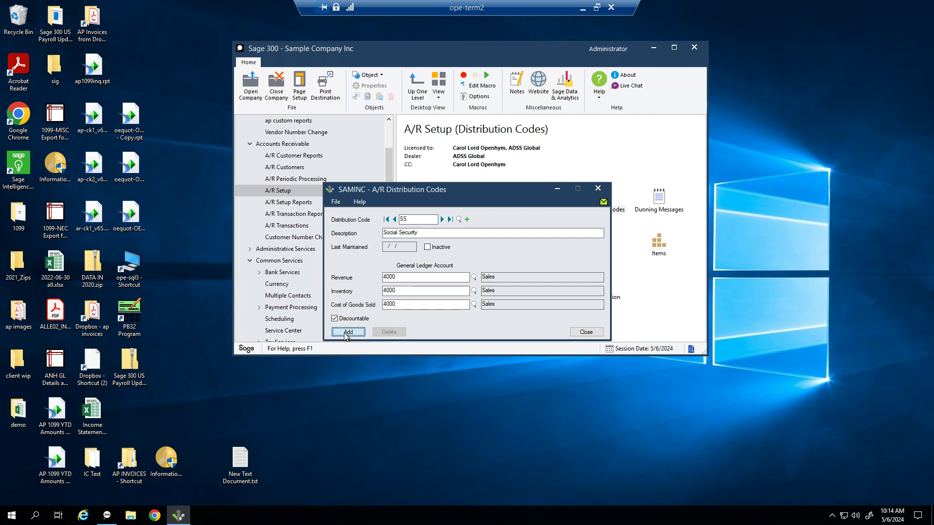
pyautogui.click(587, 333)
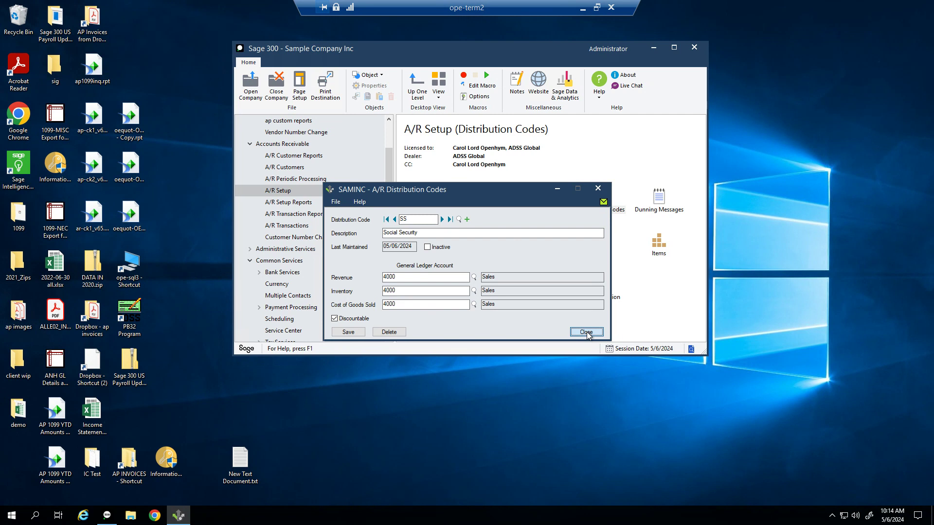
# Step: Replace the SS code with new code RB, described as Room & Board
pyautogui.moveTo(413, 220); pyautogui.dragTo(379, 224)
pyautogui.press('BackSpace')
pyautogui.write('RB')
pyautogui.press('Tab')
pyautogui.write('Room')
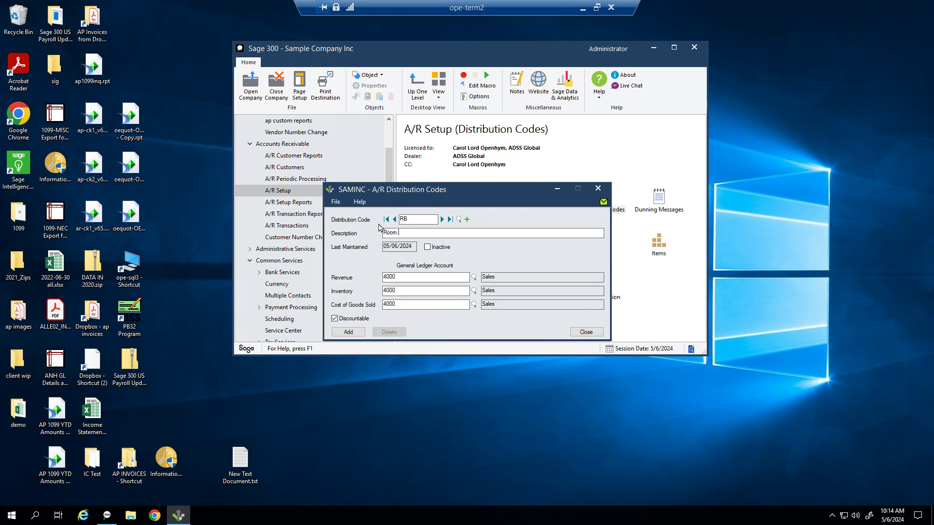
pyautogui.write(' & Board')
pyautogui.press('Tab')
# Step: Enter RB's revenue, inventory and COGS accounts (4100), add it and move to RENT
pyautogui.write('4100')
pyautogui.press('Tab')
pyautogui.write('4100')
pyautogui.press('Tab')
pyautogui.write('40')
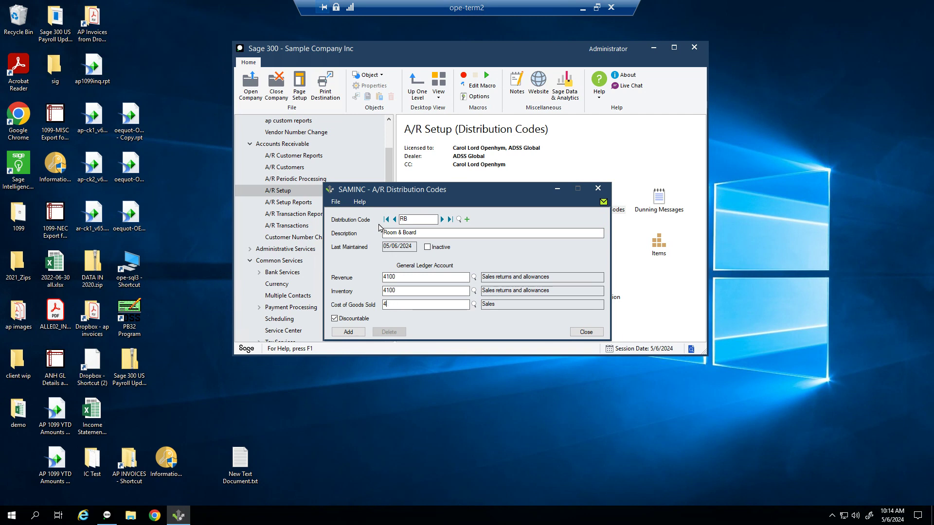
pyautogui.write('10')
pyautogui.click(343, 333)
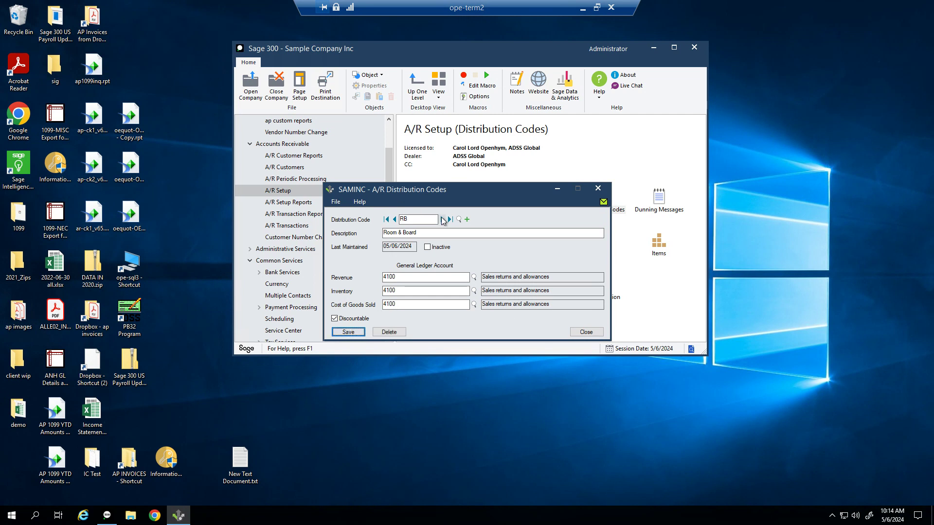
pyautogui.click(441, 219)
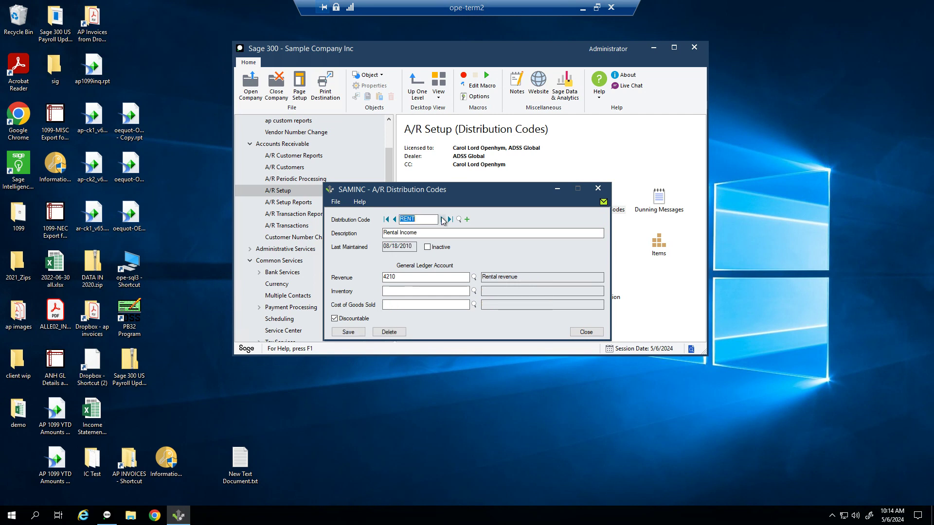
# Step: Step through the REVS, SALESC and SALESR codes, then close Distribution Codes
pyautogui.click(443, 221)
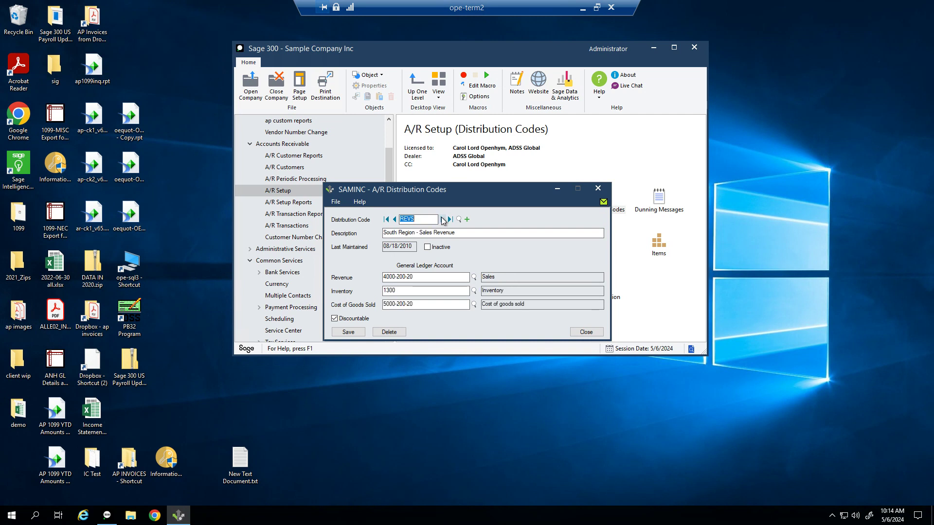
pyautogui.click(444, 221)
pyautogui.click(444, 221)
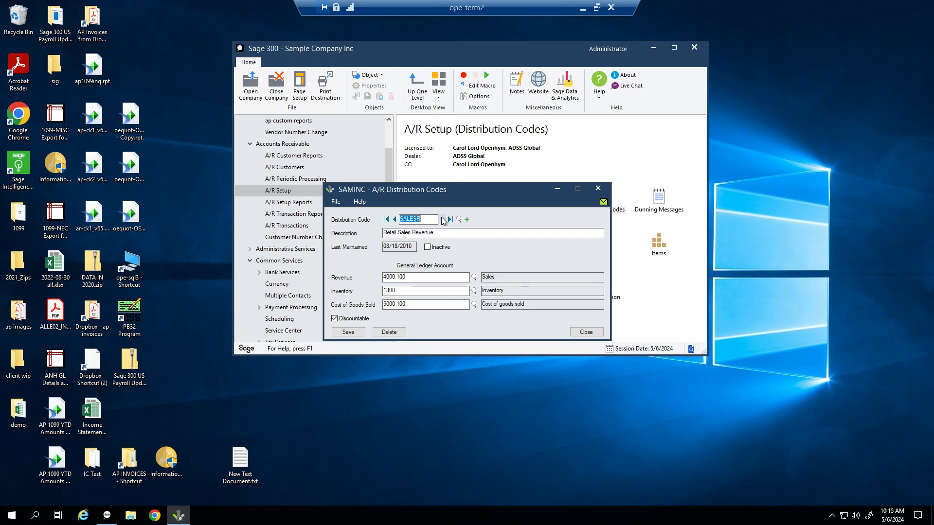
pyautogui.click(603, 195)
pyautogui.click(606, 190)
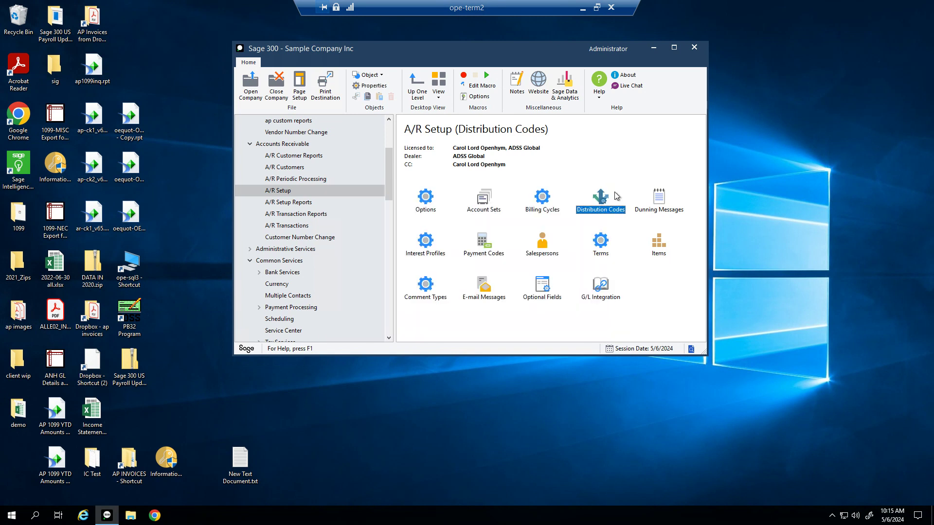
pyautogui.doubleClick(666, 212)
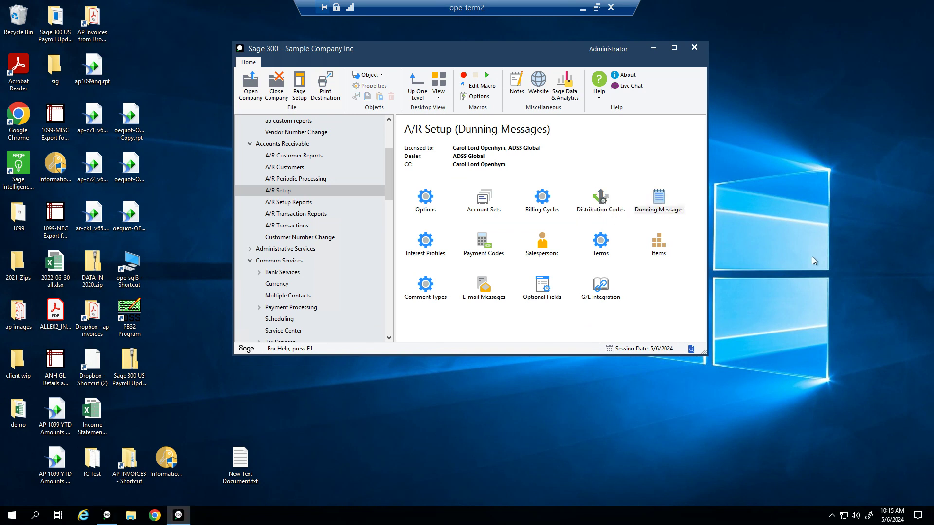
pyautogui.click(458, 213)
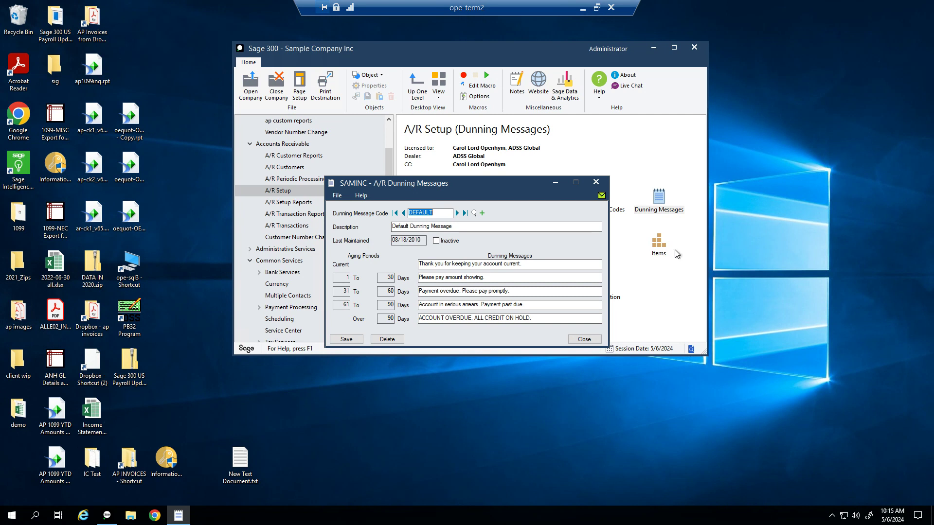
pyautogui.click(457, 213)
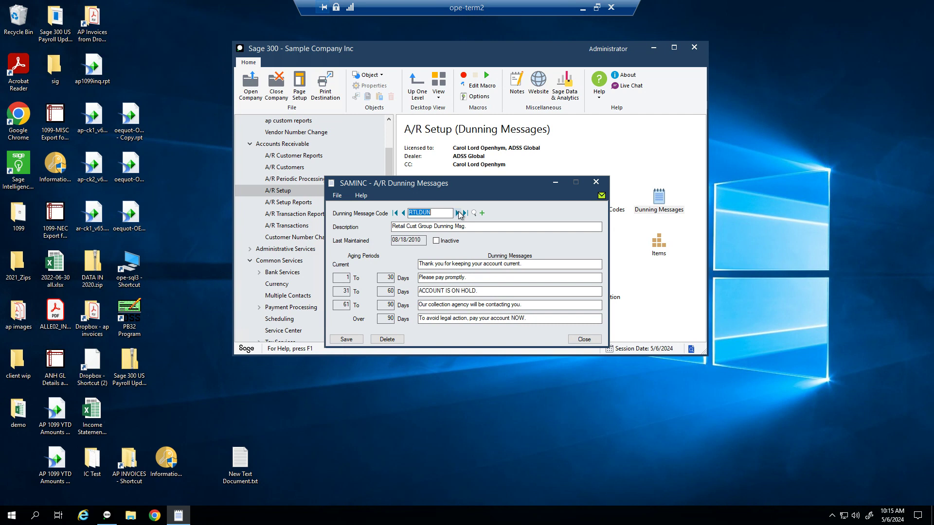
pyautogui.click(403, 213)
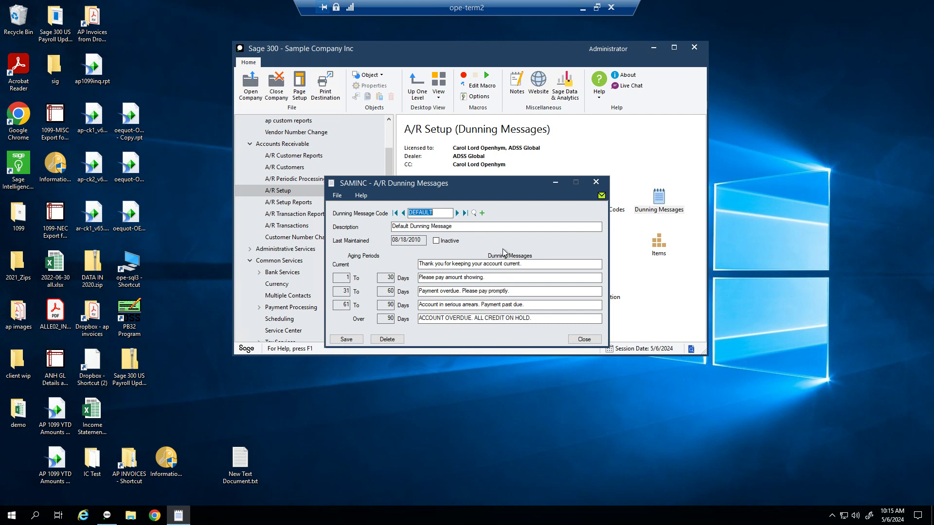
pyautogui.moveTo(537, 264); pyautogui.dragTo(389, 265)
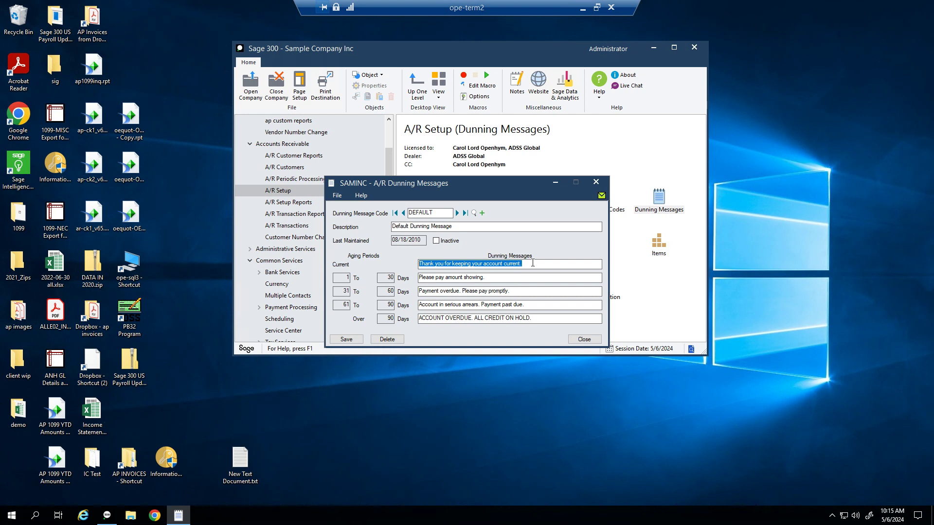
pyautogui.click(502, 277)
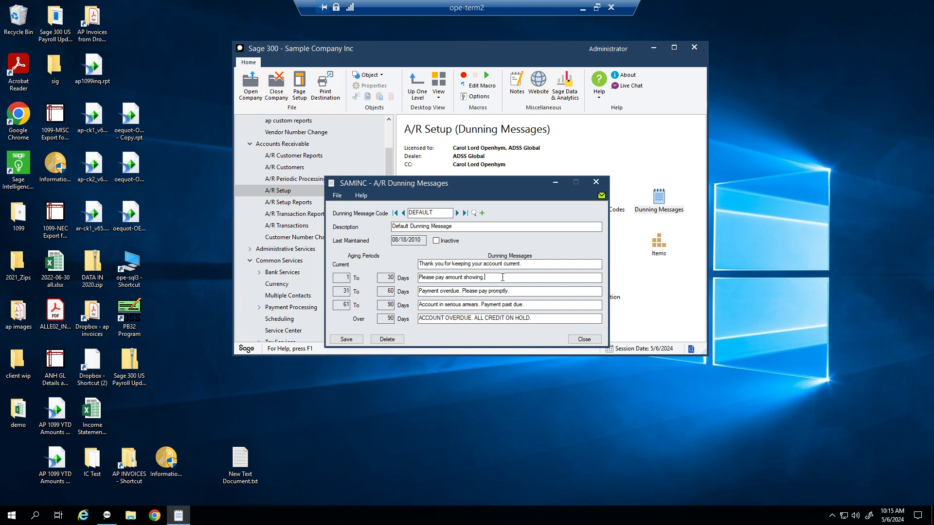
pyautogui.moveTo(502, 277); pyautogui.dragTo(380, 276)
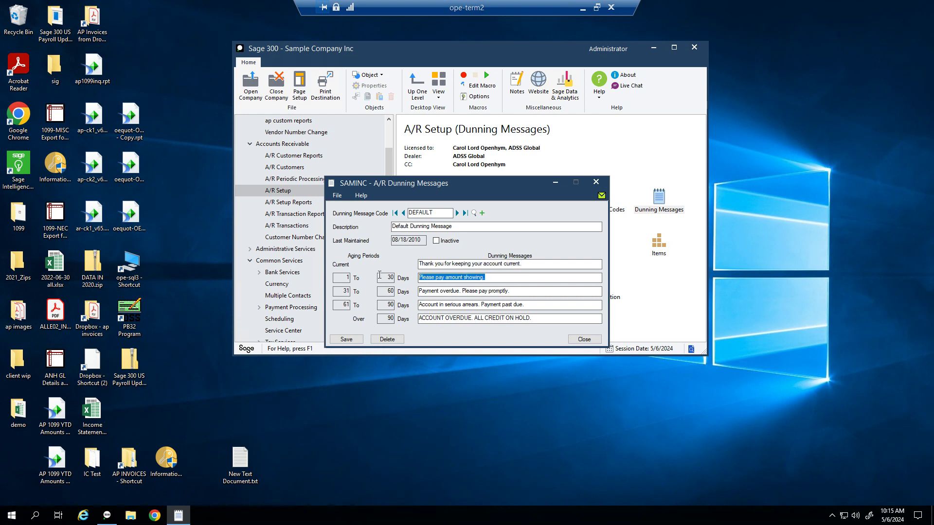
pyautogui.moveTo(511, 291); pyautogui.dragTo(367, 291)
pyautogui.moveTo(526, 305); pyautogui.dragTo(402, 309)
pyautogui.moveTo(552, 317); pyautogui.dragTo(400, 321)
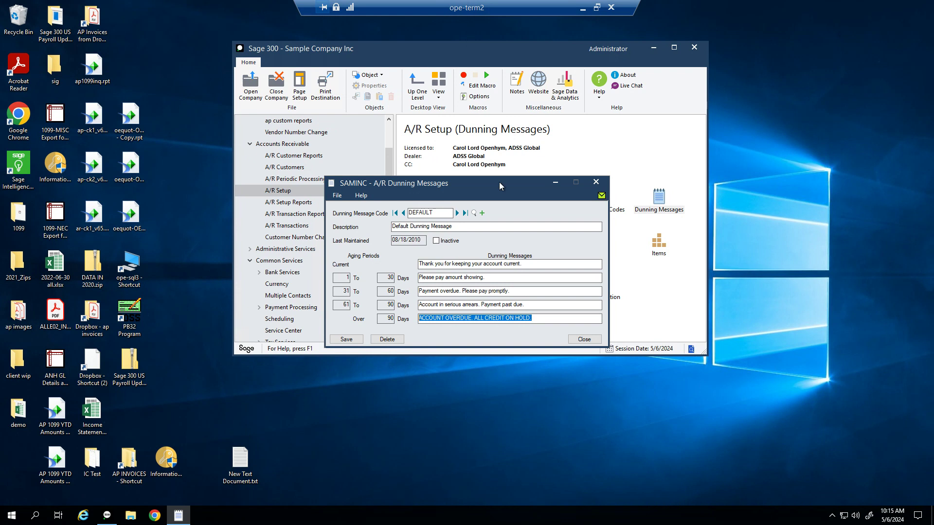
pyautogui.moveTo(465, 182); pyautogui.dragTo(458, 126)
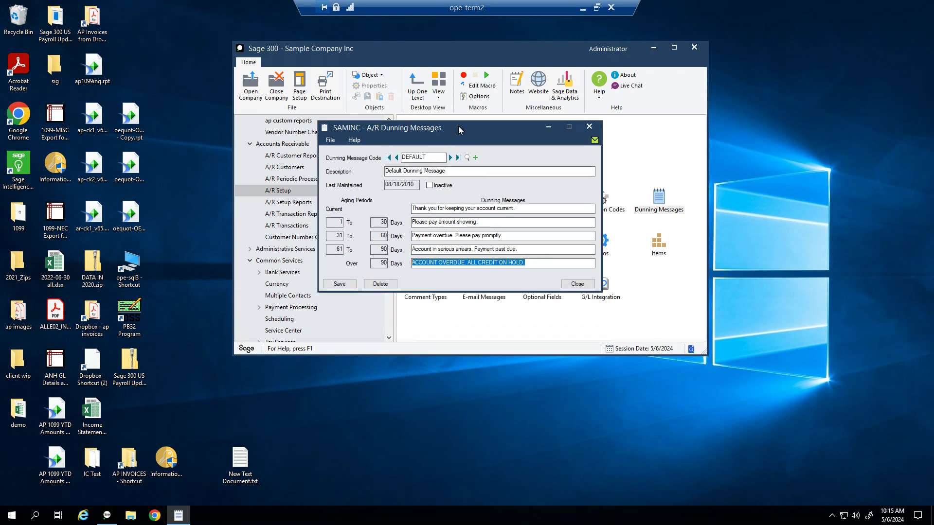
pyautogui.click(590, 128)
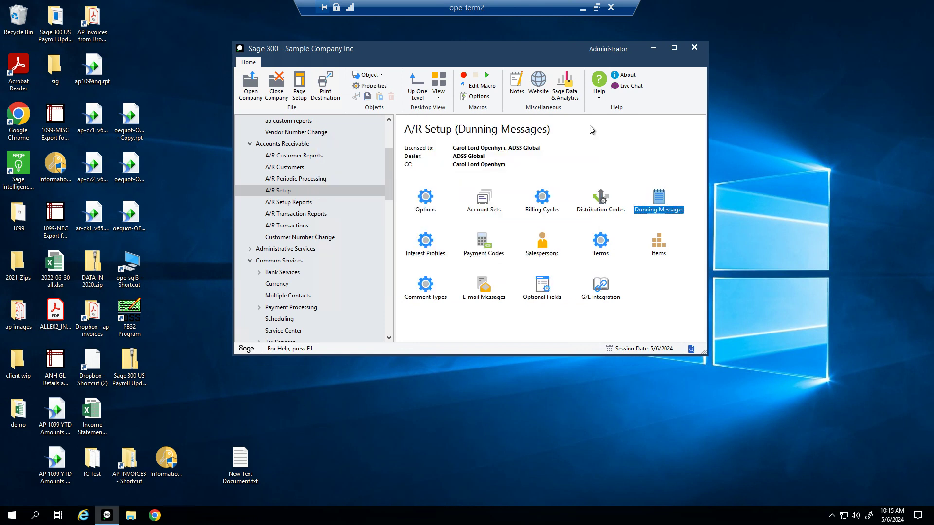
# Step: Open Interest Profiles and load the retail profile INTRTL
pyautogui.click(421, 248)
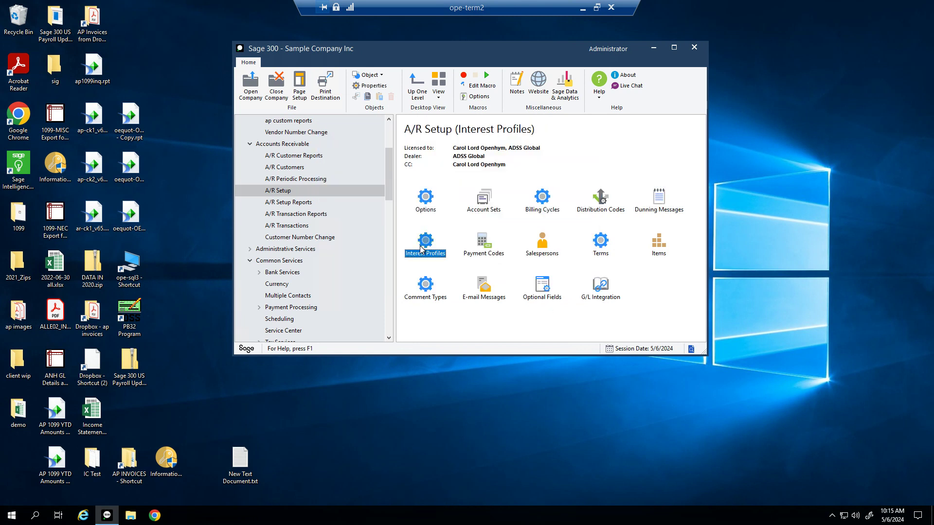
pyautogui.doubleClick(421, 248)
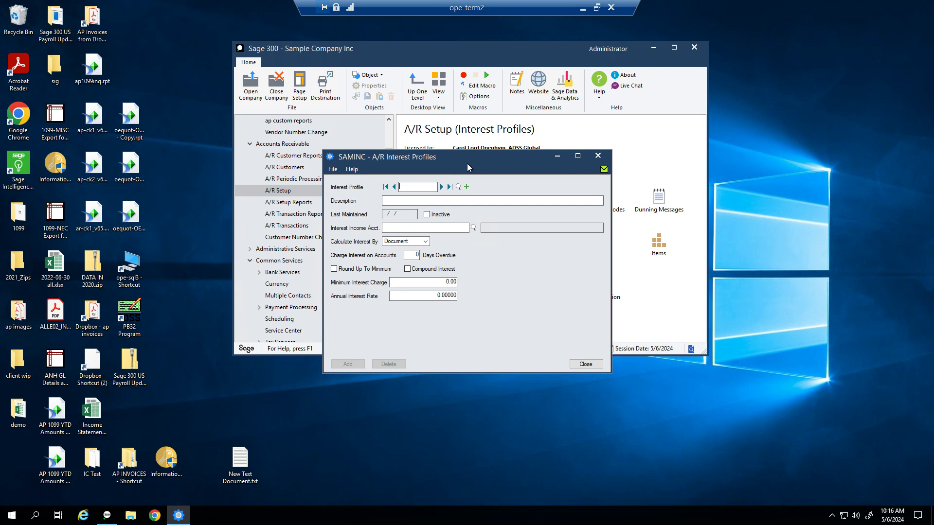
pyautogui.click(442, 186)
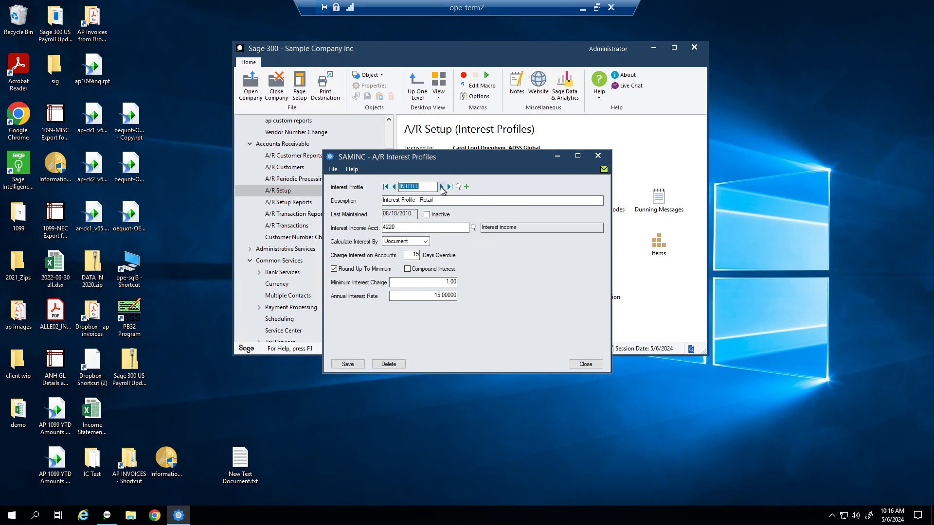
# Step: Start a new interest profile with code ZERO and description Zero
pyautogui.click(442, 187)
pyautogui.click(466, 187)
pyautogui.write('Z')
pyautogui.write('OE')
pyautogui.press('BackSpace')
pyautogui.press('BackSpace')
pyautogui.press('BackSpace')
pyautogui.write('ERO')
pyautogui.press('Tab')
pyautogui.write('Zero')
pyautogui.press('Tab')
pyautogui.press('Tab')
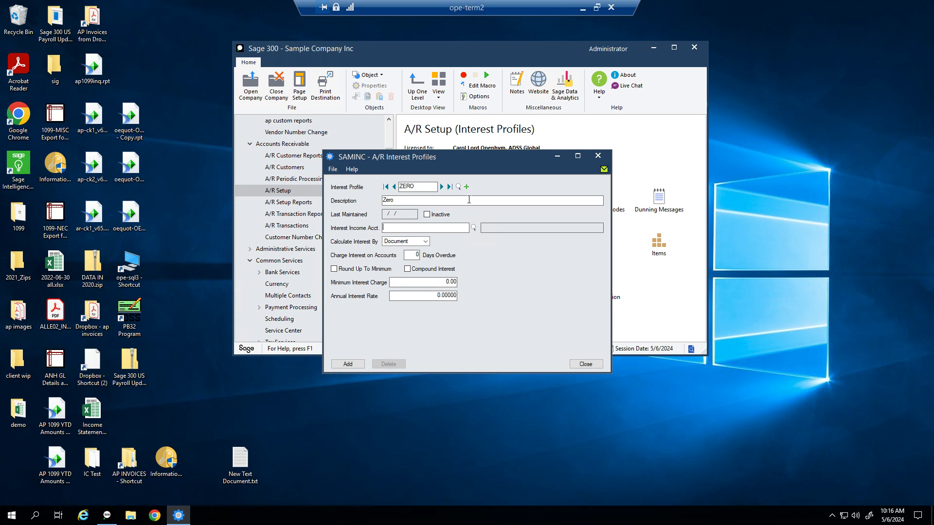
# Step: Set its interest income account to 4000-300 Sales, Wholesale from the account finder
pyautogui.write('4900')
pyautogui.press('Tab')
pyautogui.press('Return')
pyautogui.write('4000')
pyautogui.press('F5')
pyautogui.click(164, 155)
pyautogui.scroll(-1, 165, 155)
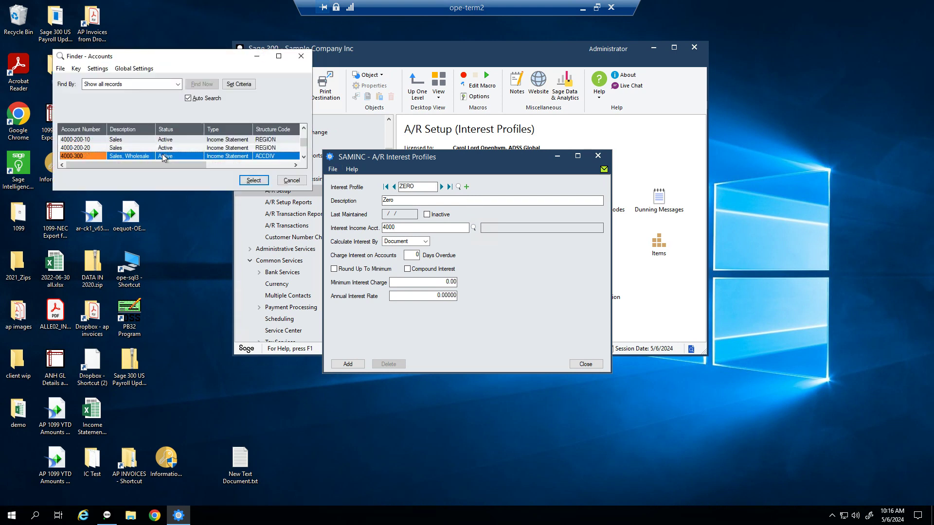
pyautogui.doubleClick(134, 158)
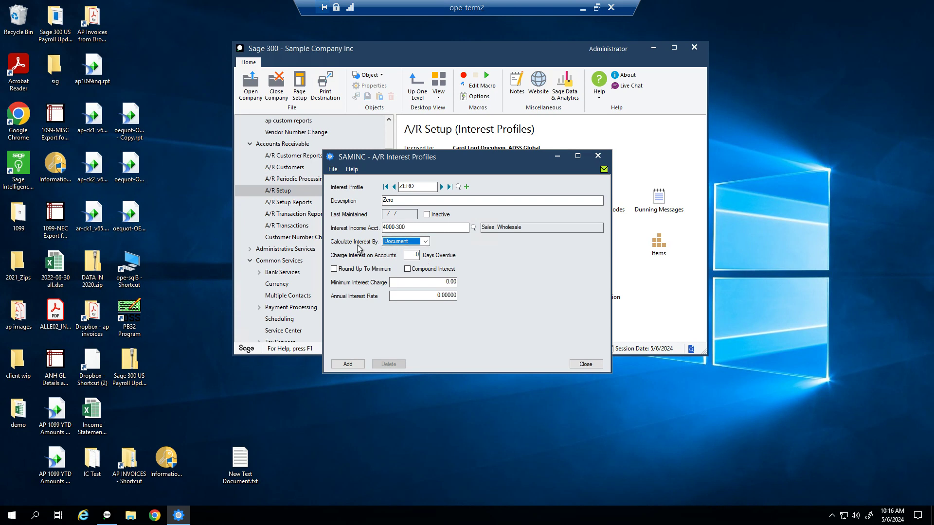
# Step: Keep calculation by Document, set 30 days overdue, and add the ZERO profile
pyautogui.click(425, 242)
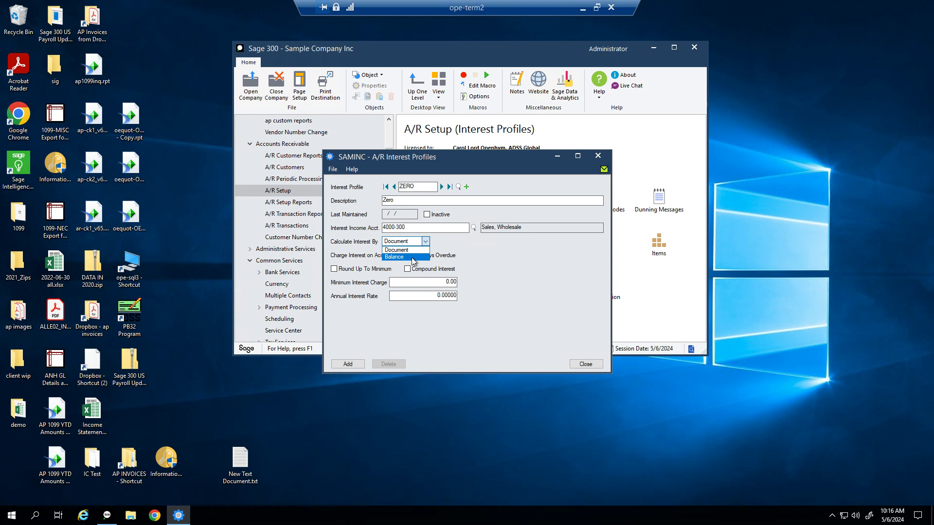
pyautogui.click(417, 250)
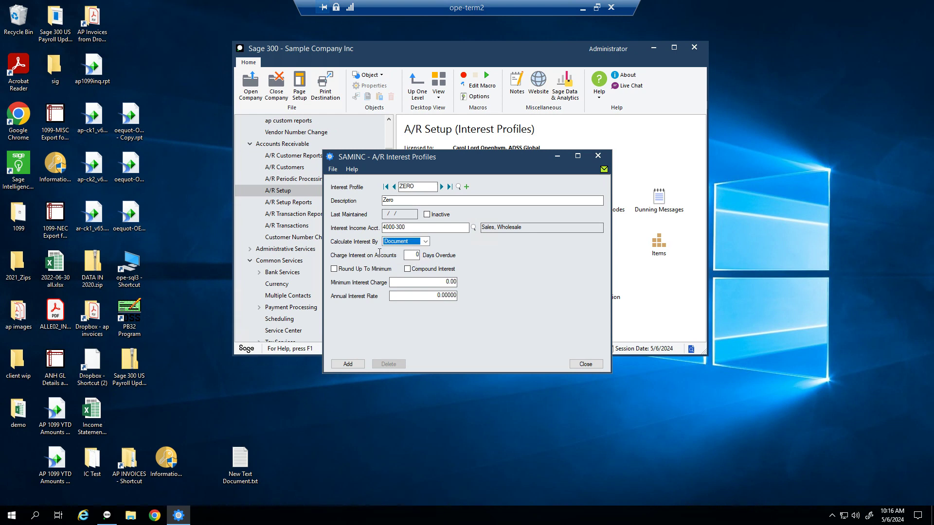
pyautogui.click(416, 256)
pyautogui.click(415, 255)
pyautogui.write('30')
pyautogui.doubleClick(422, 256)
pyautogui.click(446, 295)
pyautogui.click(347, 364)
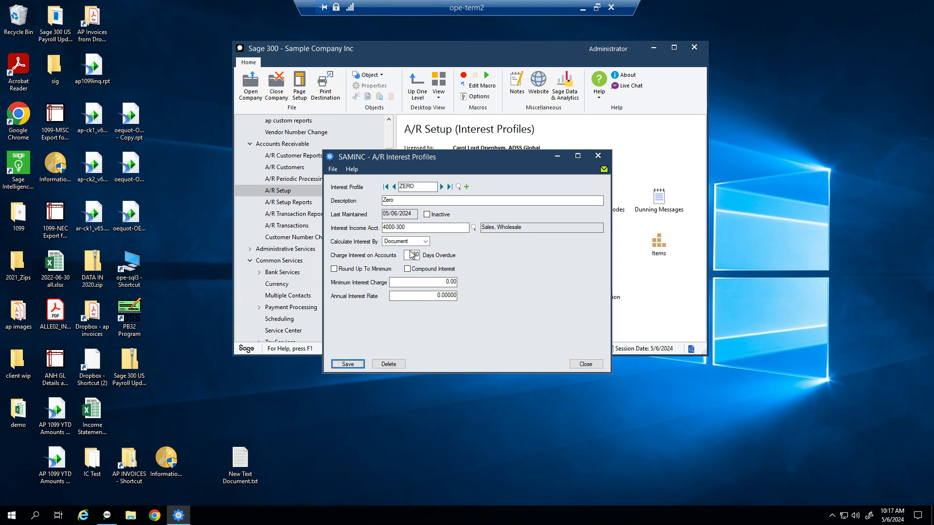
pyautogui.click(394, 187)
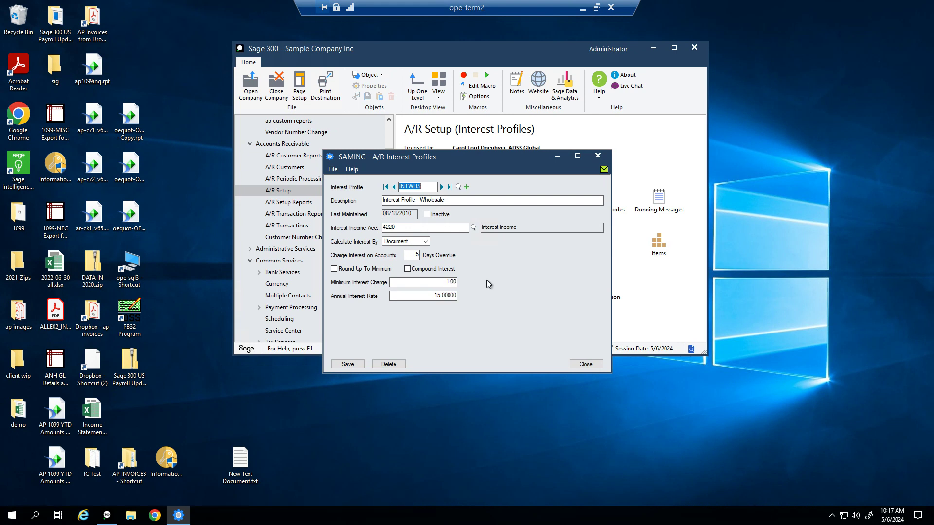
# Step: Save the wholesale INTWHS profile again and close Interest Profiles
pyautogui.click(425, 295)
pyautogui.click(358, 366)
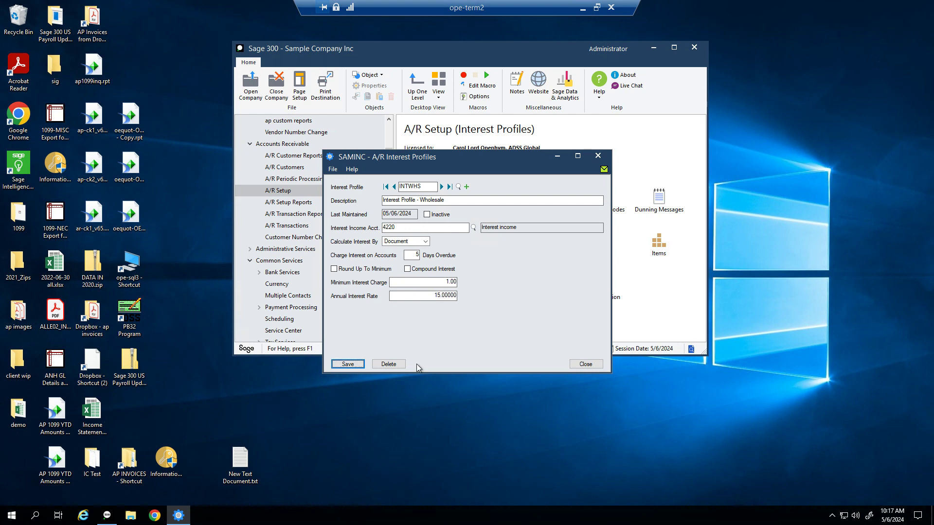
pyautogui.click(586, 365)
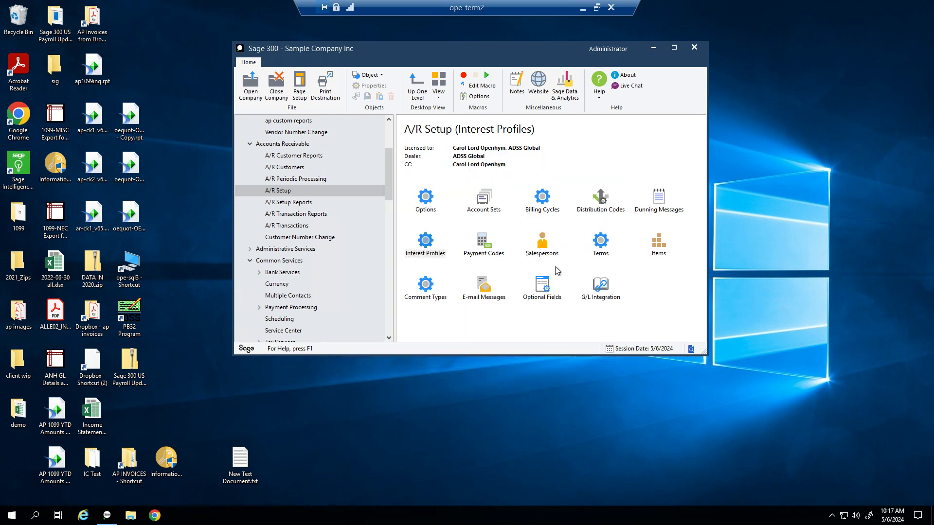
# Step: Open Payment Codes and browse the AMEX, CHECK, CASH, MASTER and WT codes in the finder without selecting one
pyautogui.doubleClick(491, 257)
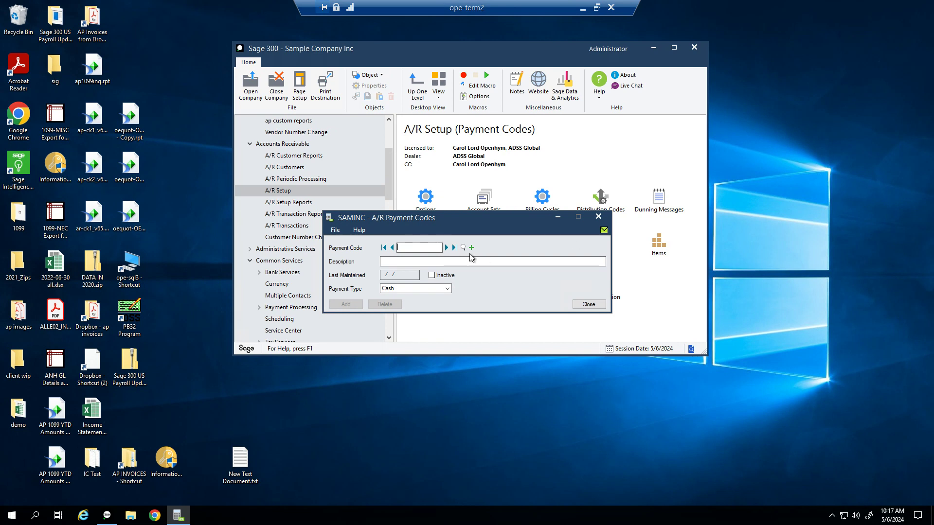
pyautogui.click(462, 248)
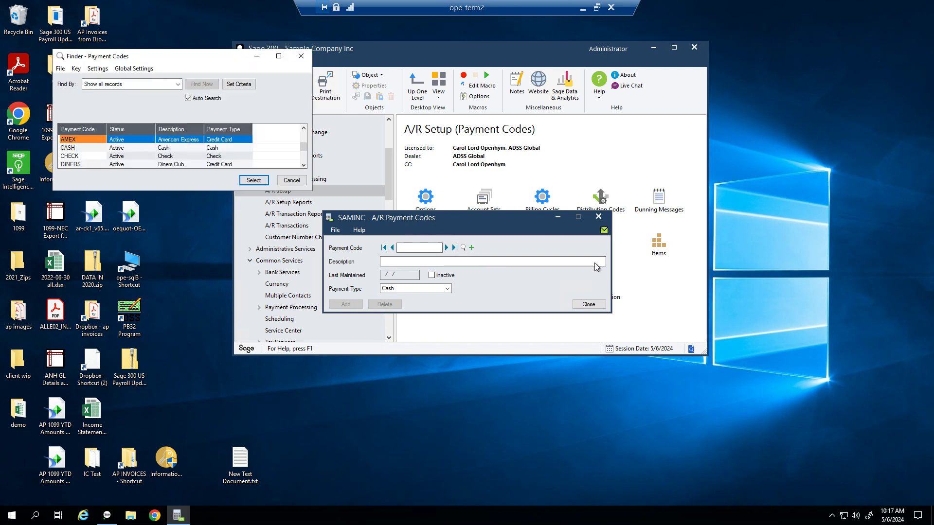
pyautogui.moveTo(290, 191); pyautogui.dragTo(297, 361)
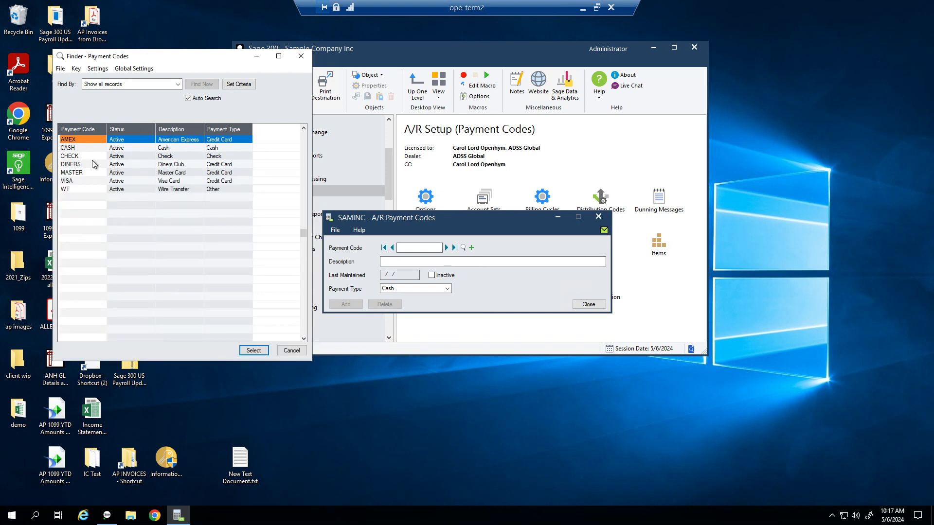
pyautogui.click(94, 165)
pyautogui.click(97, 157)
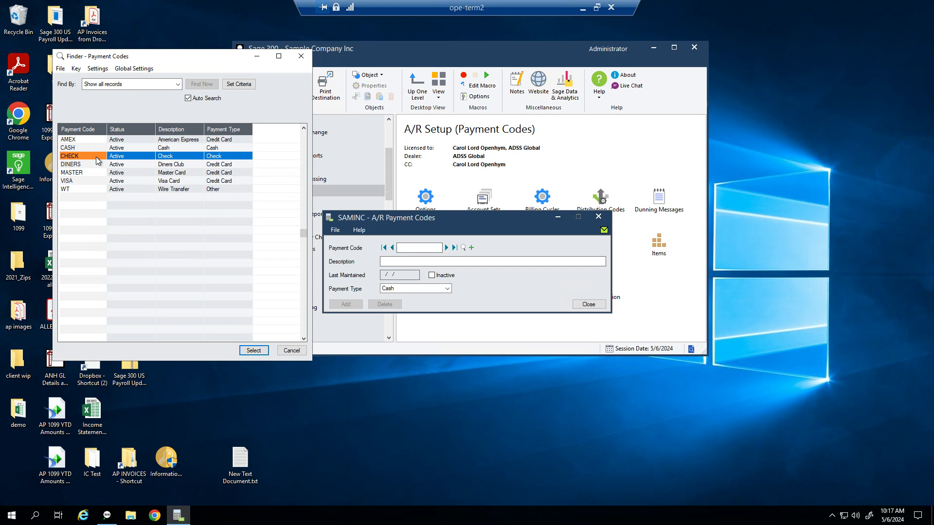
pyautogui.click(100, 149)
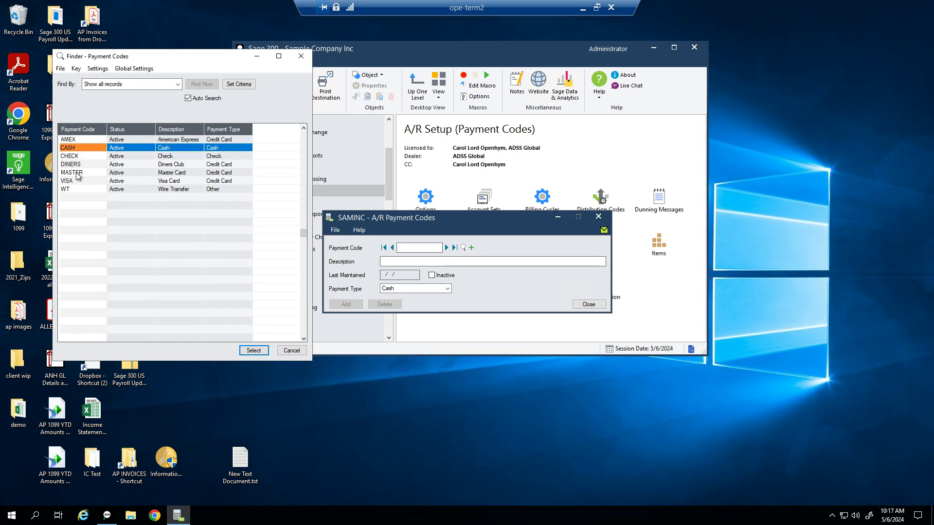
pyautogui.click(77, 175)
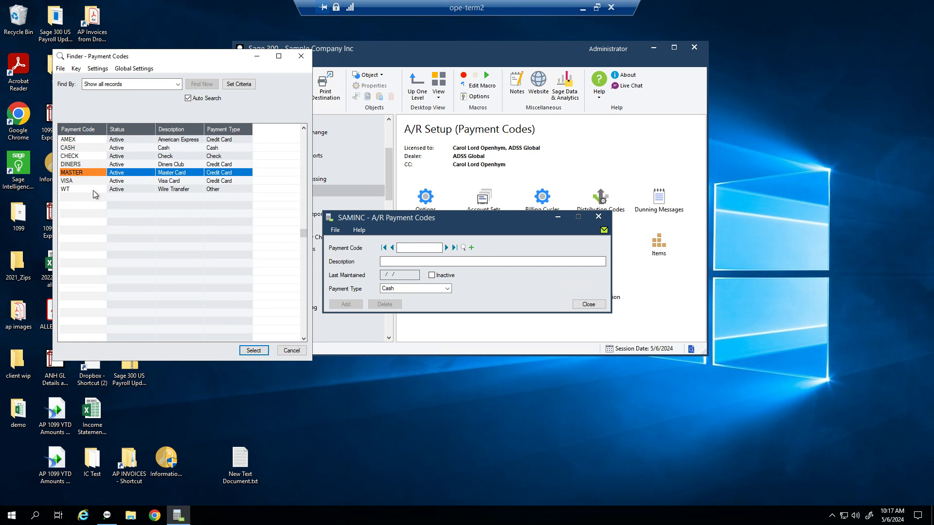
pyautogui.click(94, 192)
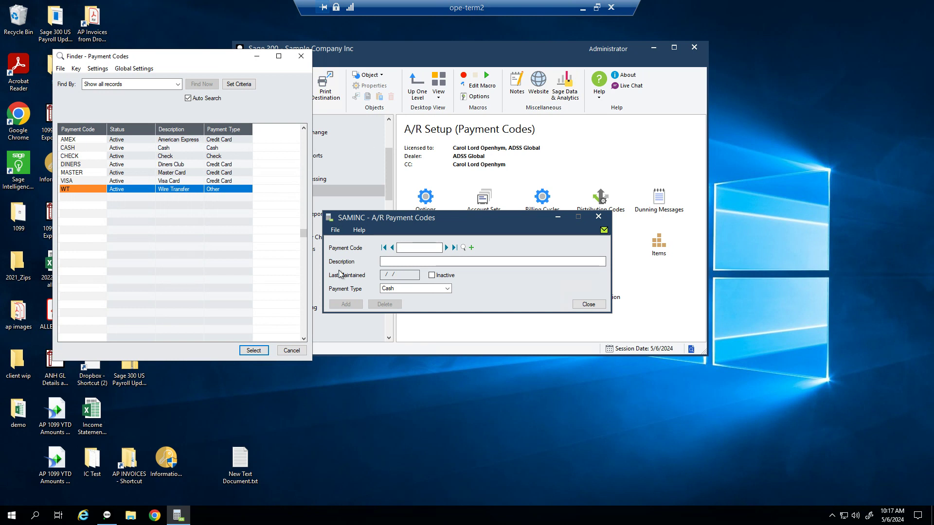
pyautogui.click(292, 350)
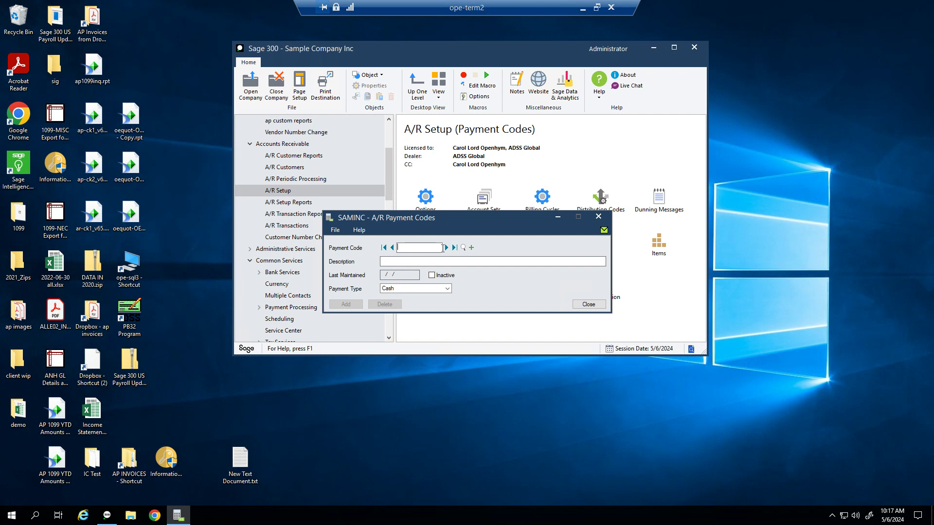
# Step: Add payment code ACH, described 'ACH Paymkents', with payment type Cash, then close the form
pyautogui.write('ACH')
pyautogui.press('Tab')
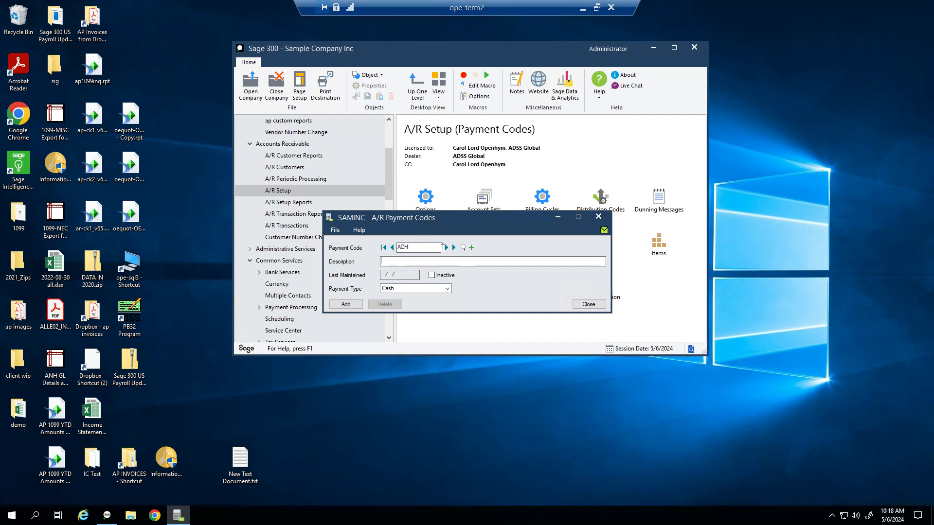
pyautogui.write('ACH Paymkents')
pyautogui.click(447, 290)
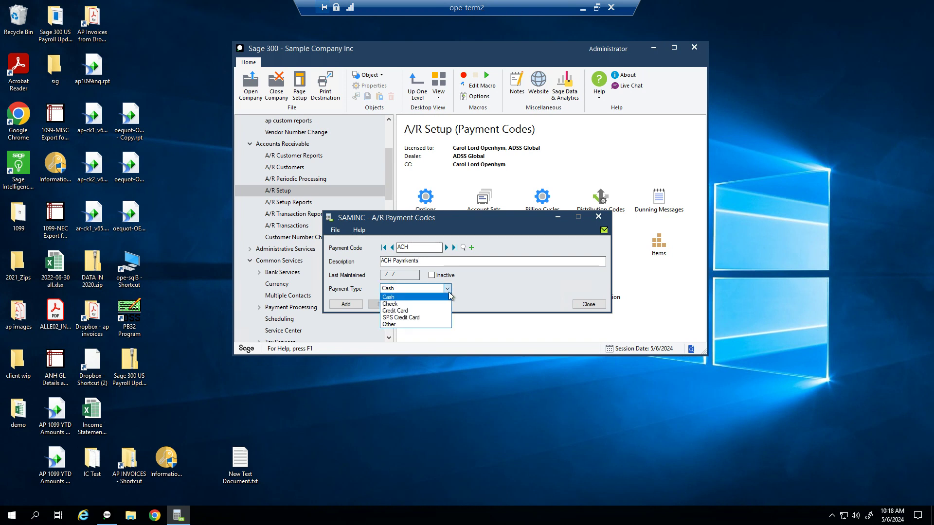
pyautogui.click(448, 296)
pyautogui.click(355, 306)
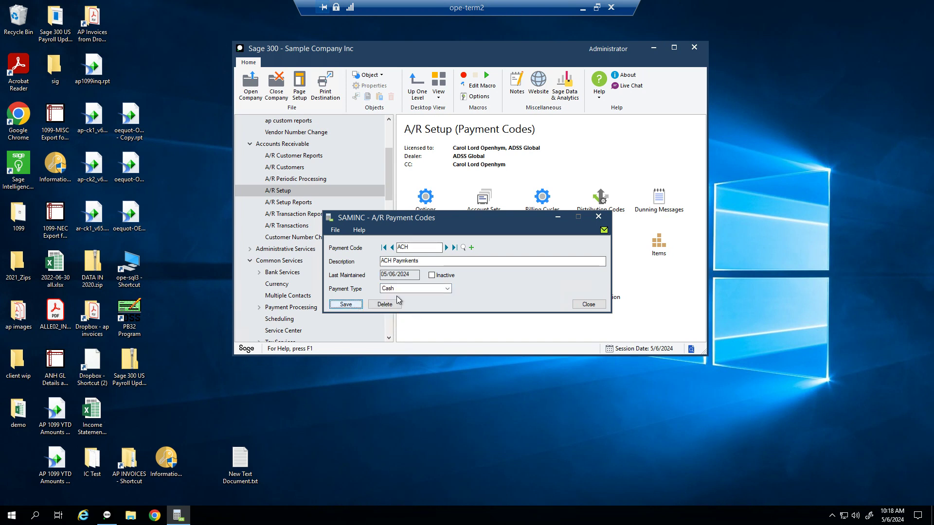
pyautogui.moveTo(517, 224); pyautogui.dragTo(569, 279)
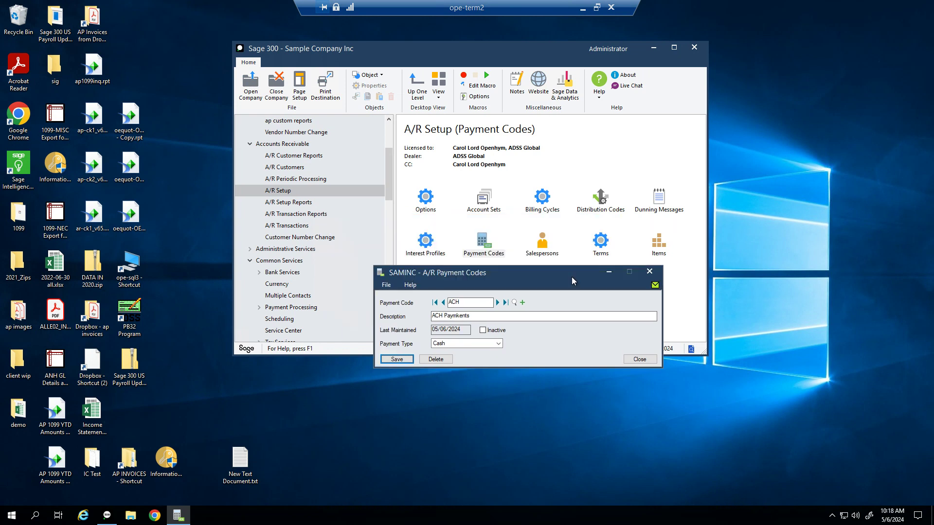
pyautogui.click(639, 358)
# Step: Open Salespersons, load the first salesperson and view its 2024 period 05 statistics
pyautogui.doubleClick(545, 252)
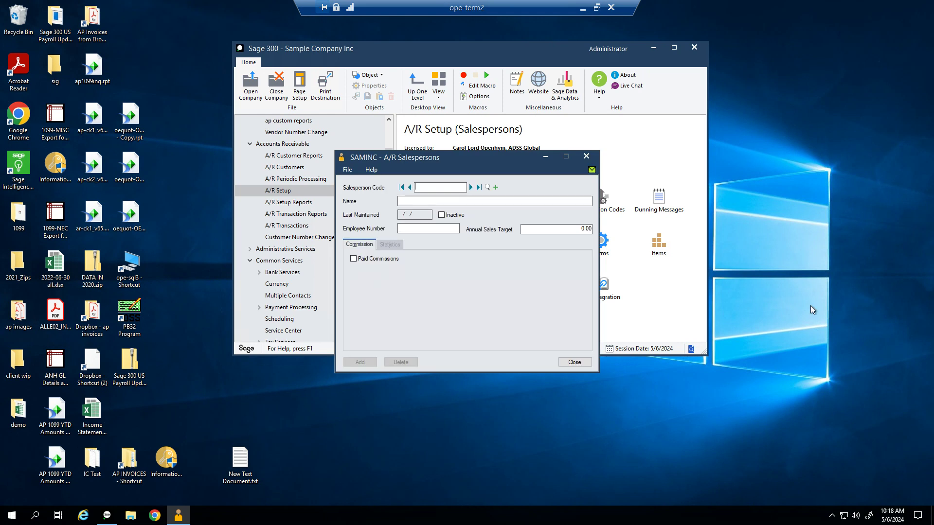
pyautogui.click(472, 188)
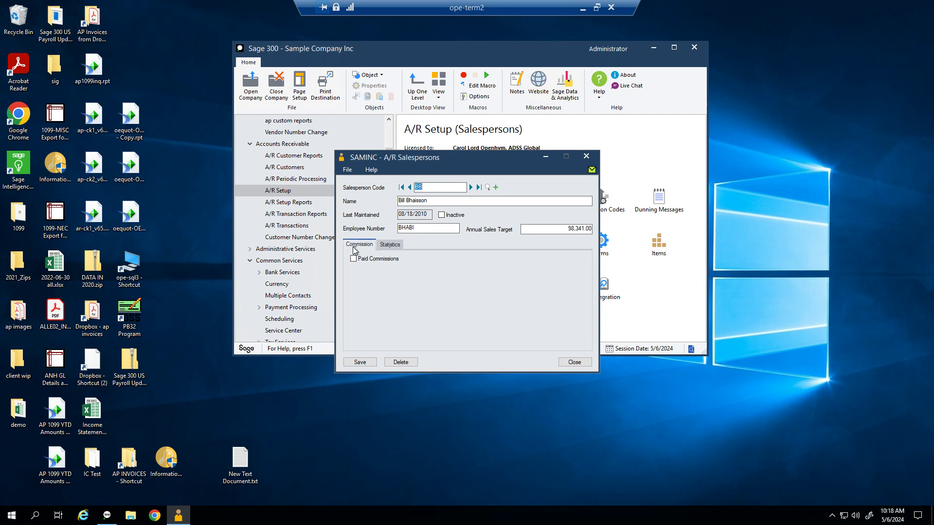
pyautogui.click(389, 244)
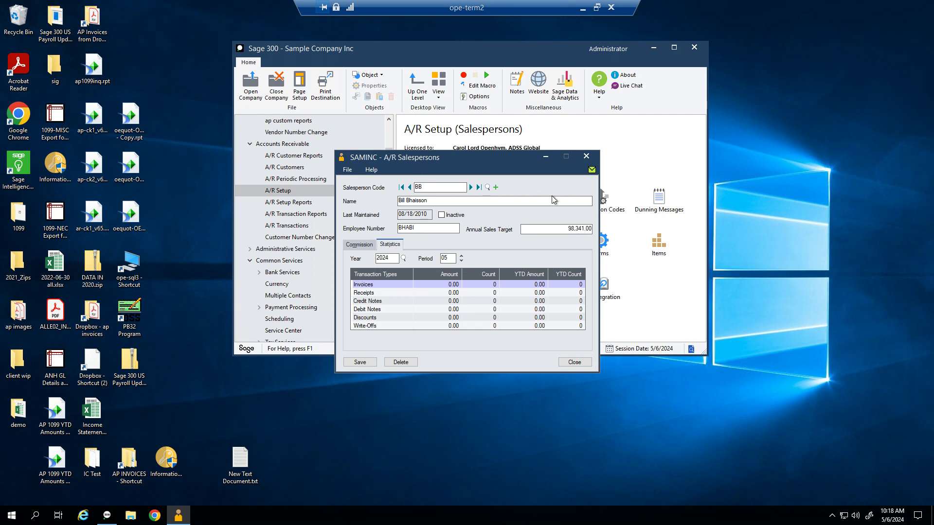
# Step: Close the A/R Salespersons window
pyautogui.click(587, 157)
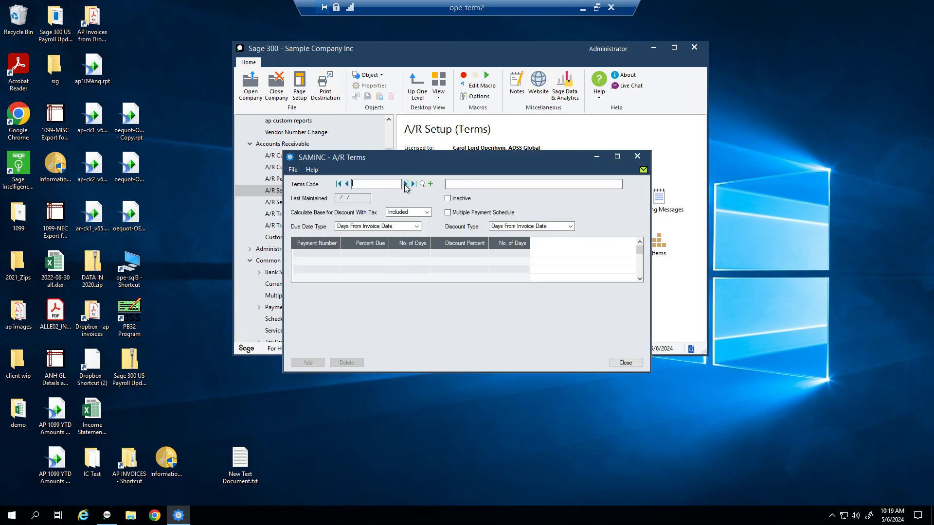
# Step: Review terms 2N30: due in 30 days with a 2% discount within 10 days, then advance to COD
pyautogui.click(405, 184)
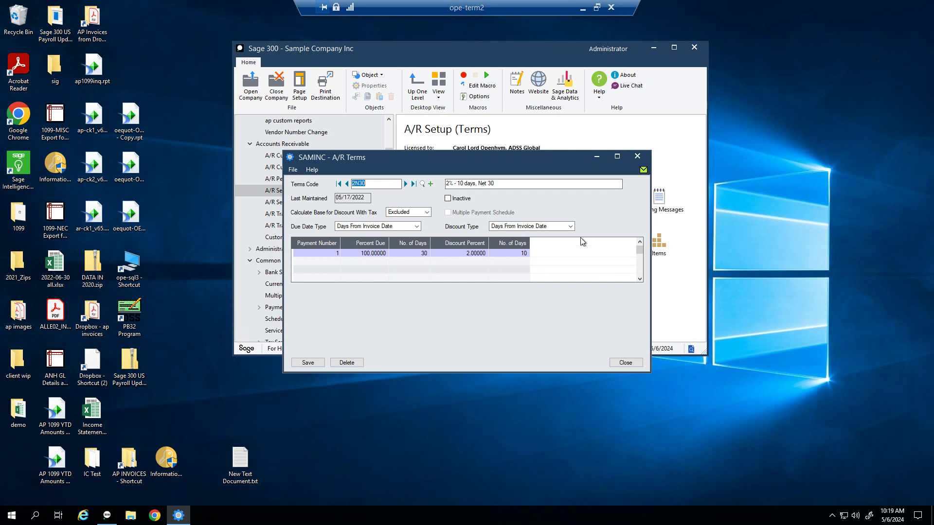
pyautogui.moveTo(523, 159); pyautogui.dragTo(548, 100)
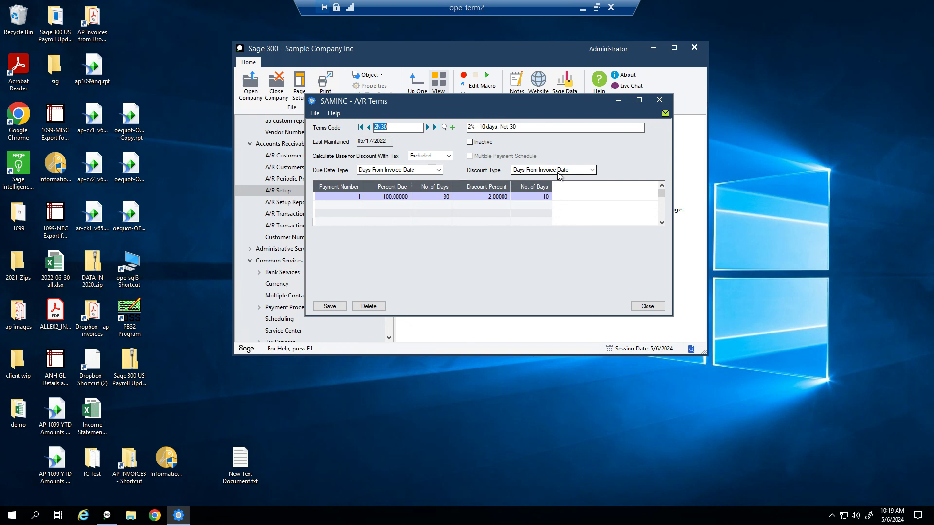
pyautogui.click(342, 200)
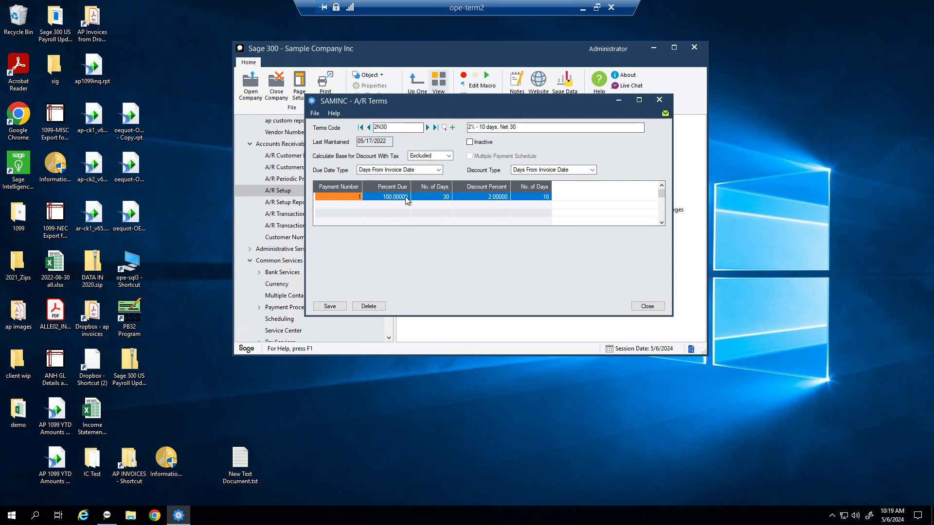
pyautogui.click(429, 197)
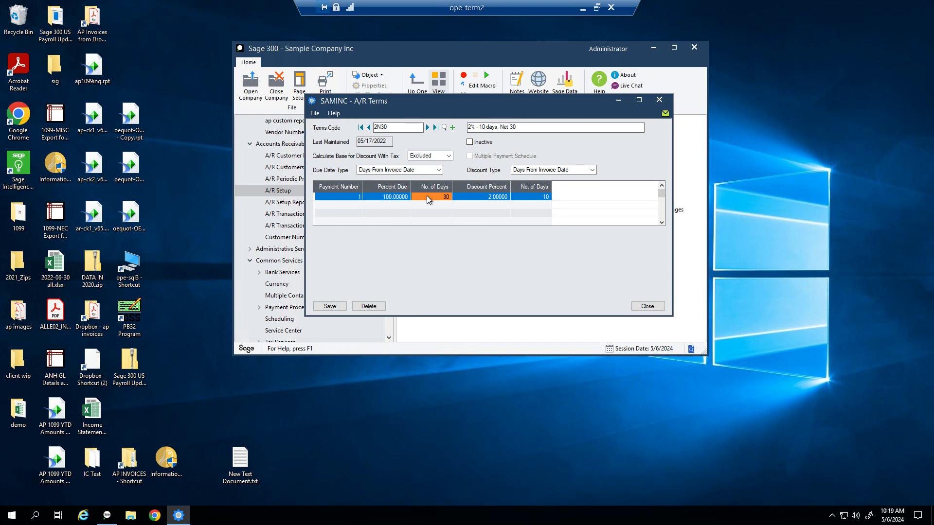
pyautogui.click(477, 199)
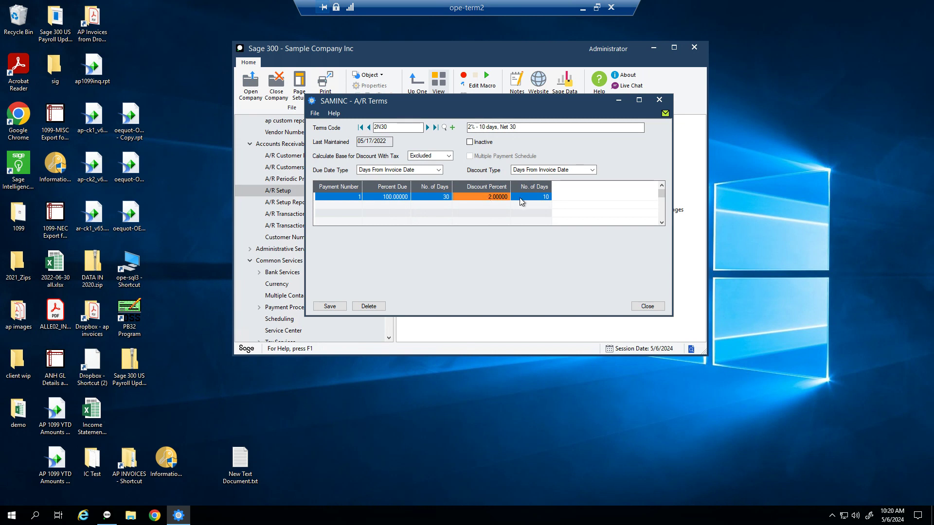
pyautogui.click(533, 200)
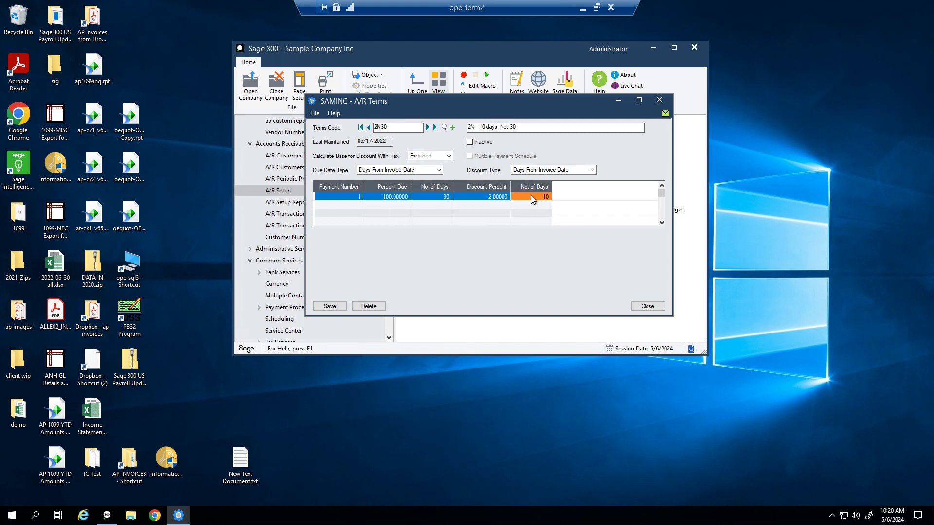
pyautogui.click(429, 128)
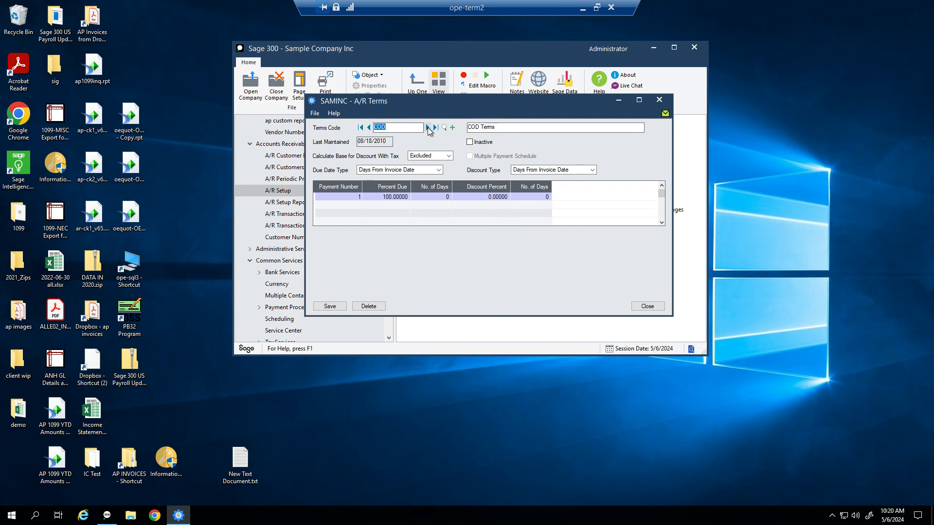
# Step: Check the COD payment row, 100% due in 0 days, then advance to DUETBL
pyautogui.click(359, 200)
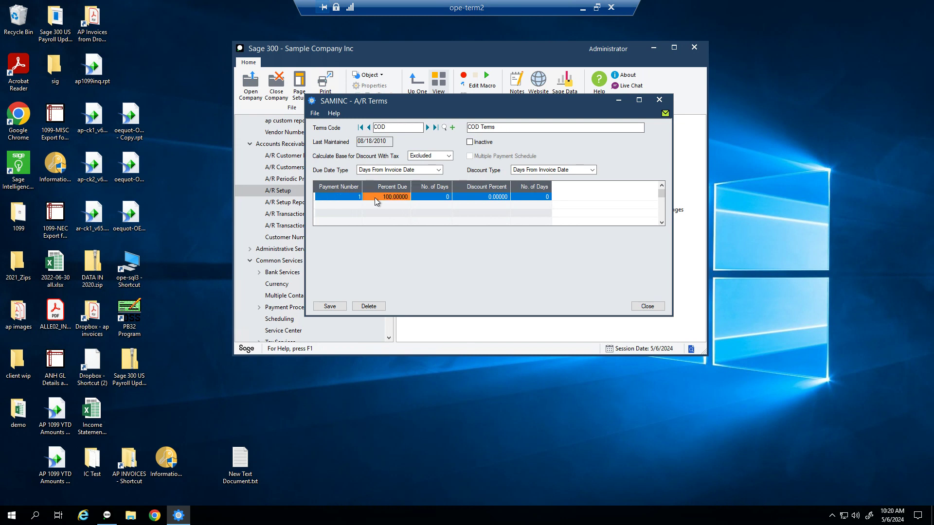
pyautogui.click(436, 198)
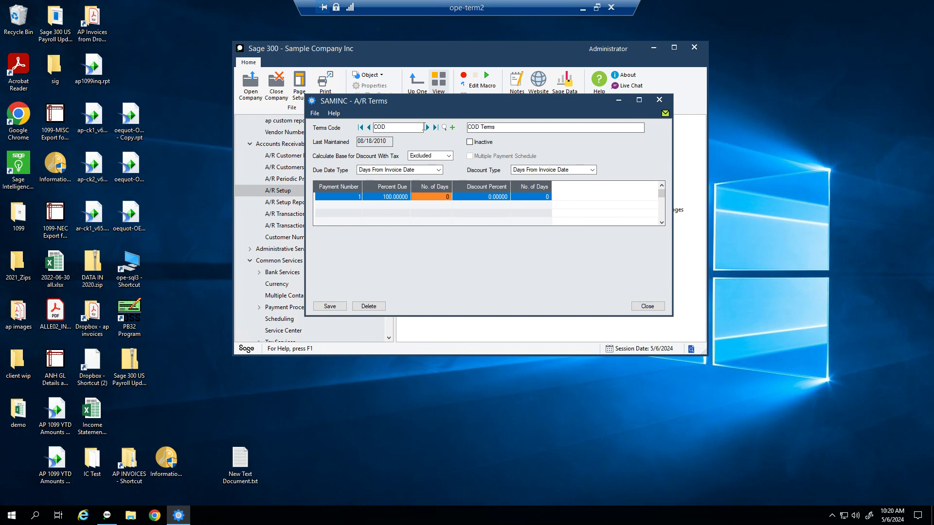
pyautogui.click(427, 128)
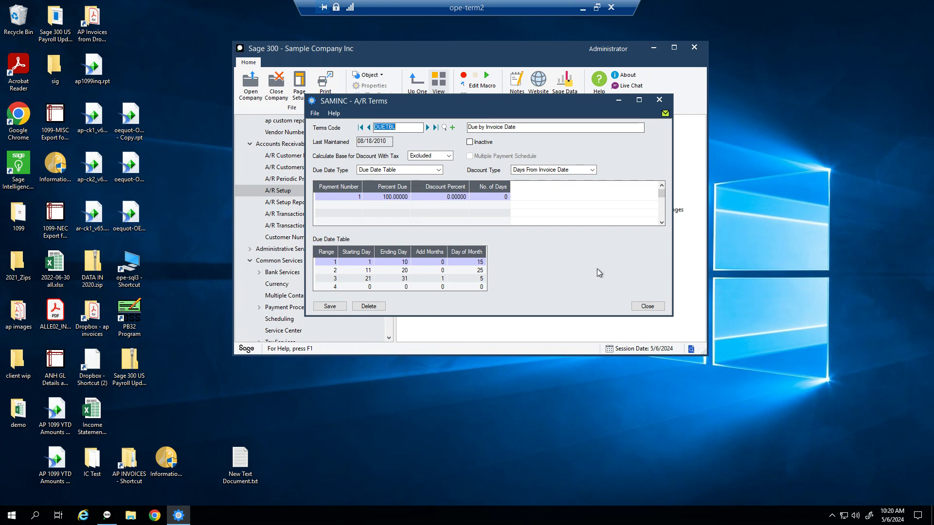
# Step: Review DUETBL's 100% payment row and its first due-date range (ending day 10, due day 15)
pyautogui.click(348, 199)
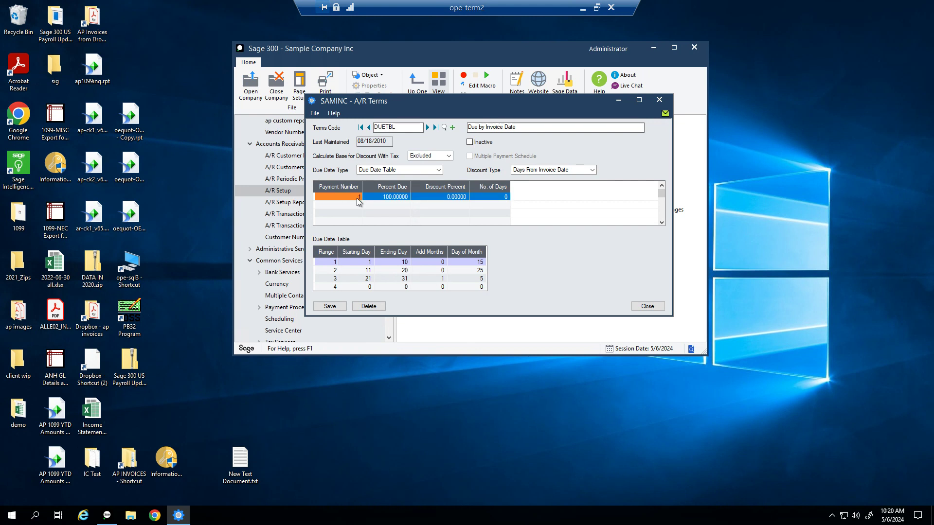
pyautogui.click(392, 197)
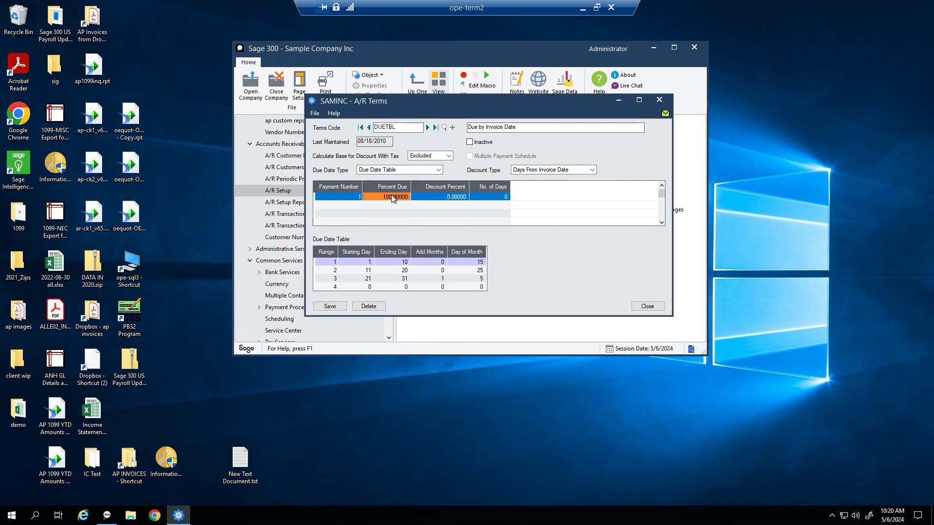
pyautogui.click(346, 263)
pyautogui.click(404, 262)
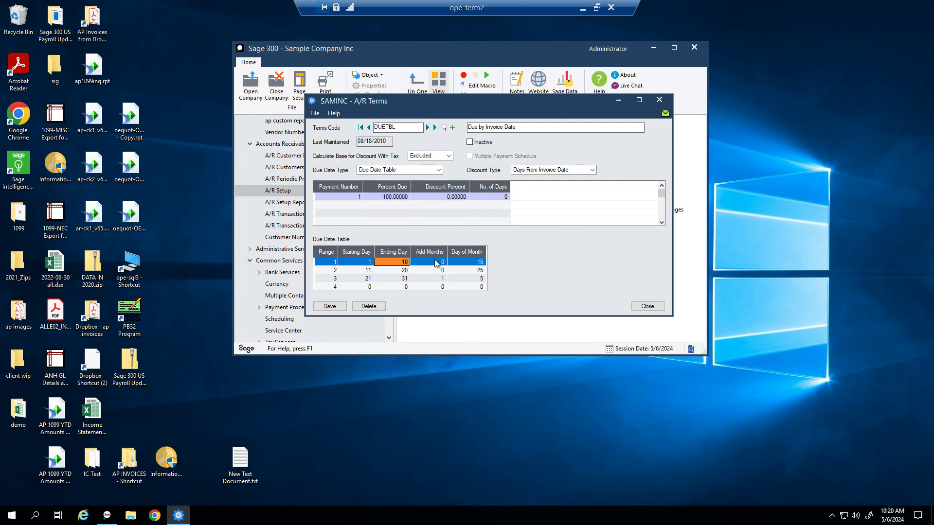
pyautogui.click(467, 264)
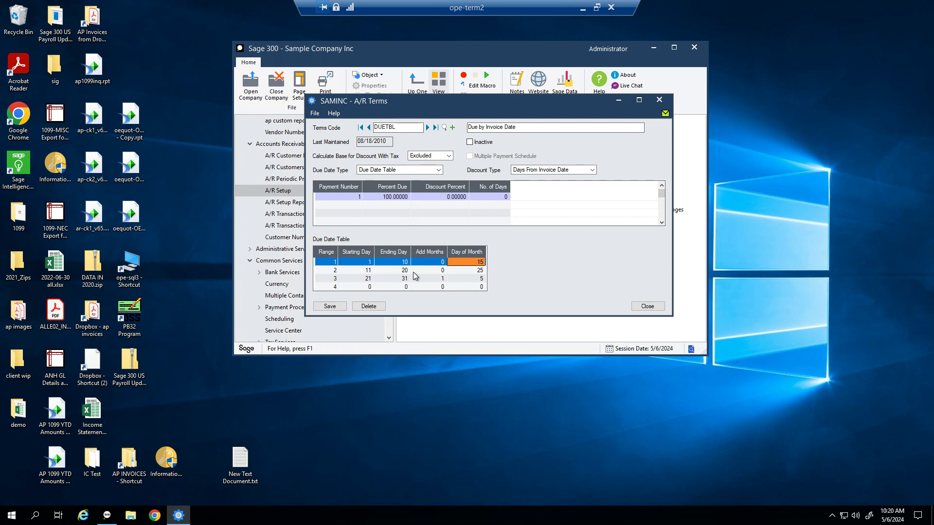
# Step: Review the second and third due-date ranges, then advance to the N30 terms
pyautogui.click(367, 271)
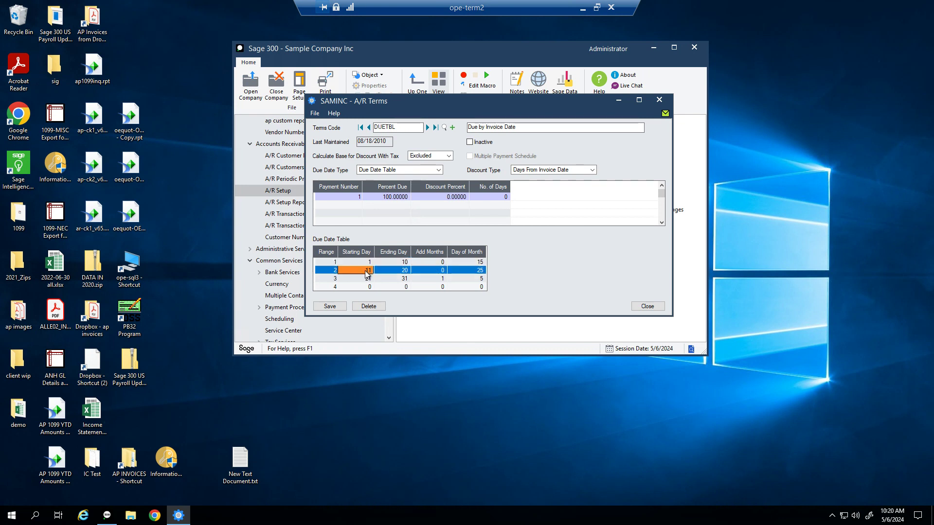
pyautogui.click(391, 271)
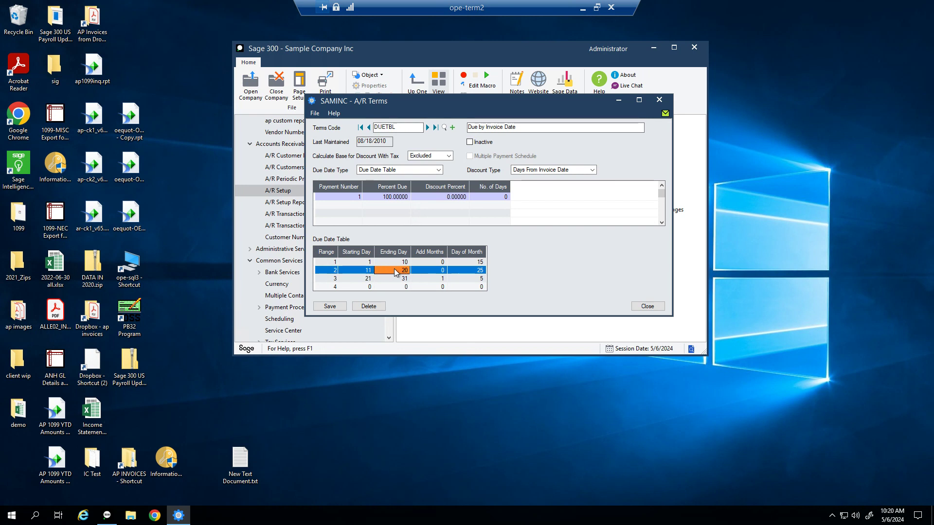
pyautogui.click(473, 272)
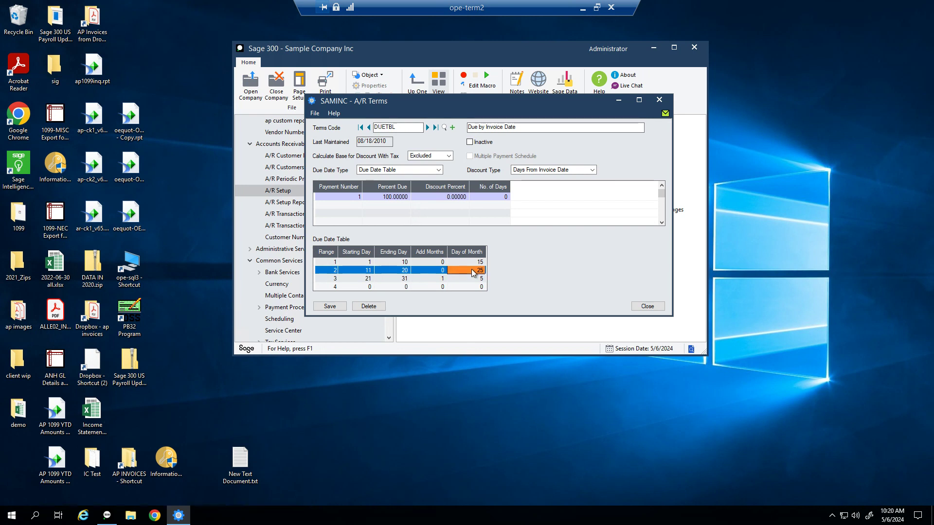
pyautogui.click(351, 281)
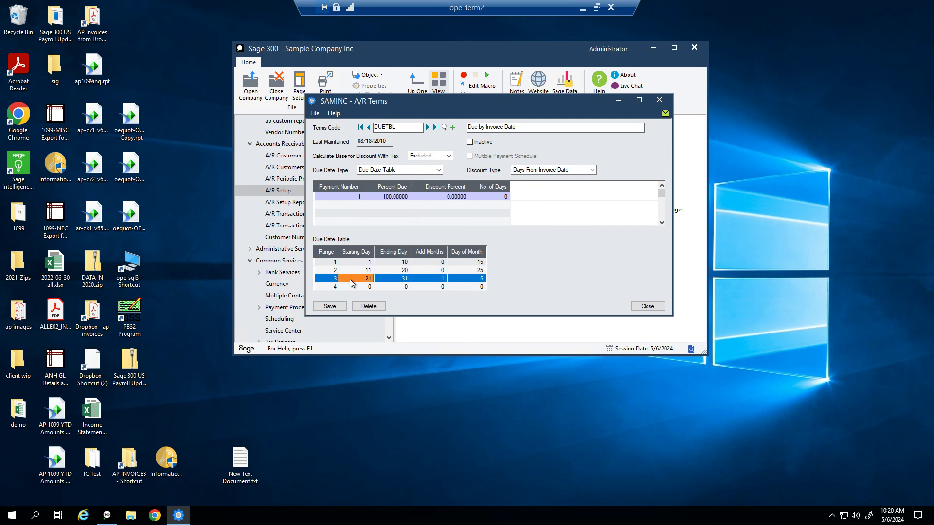
pyautogui.click(387, 281)
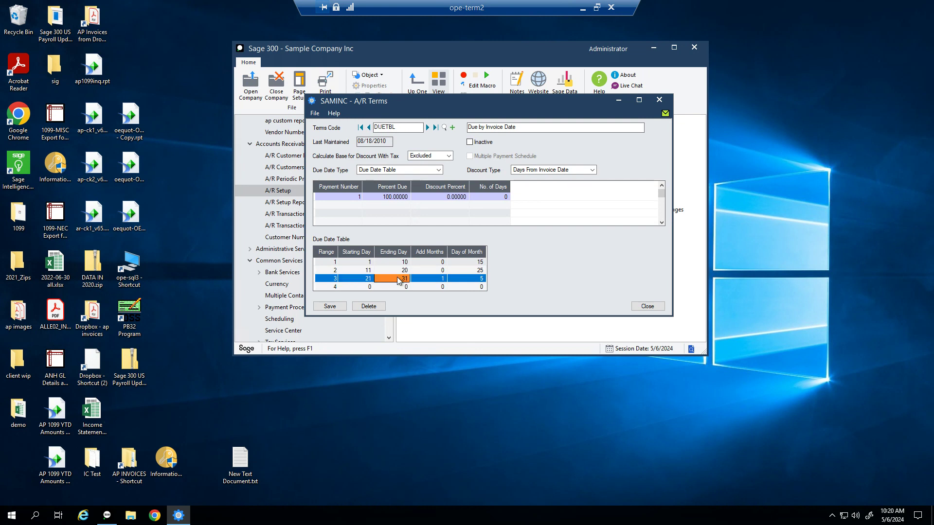
pyautogui.click(431, 281)
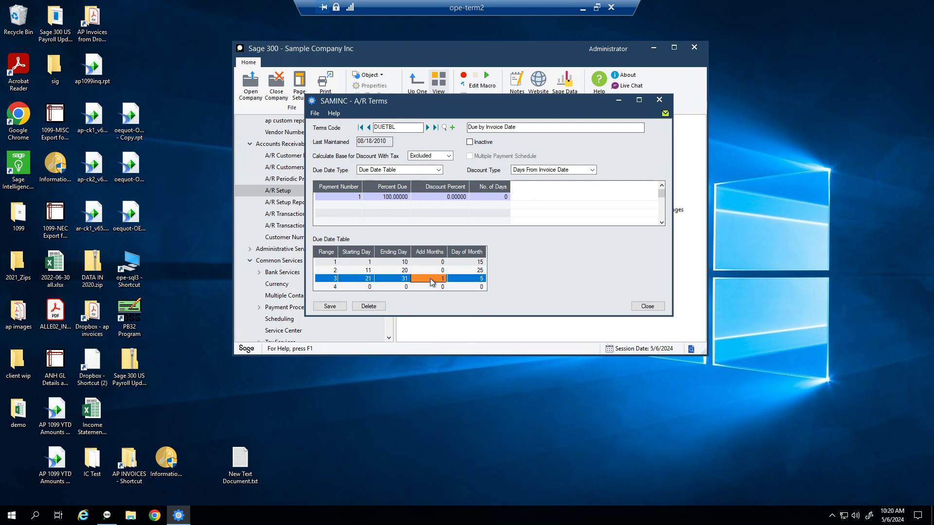
pyautogui.click(474, 281)
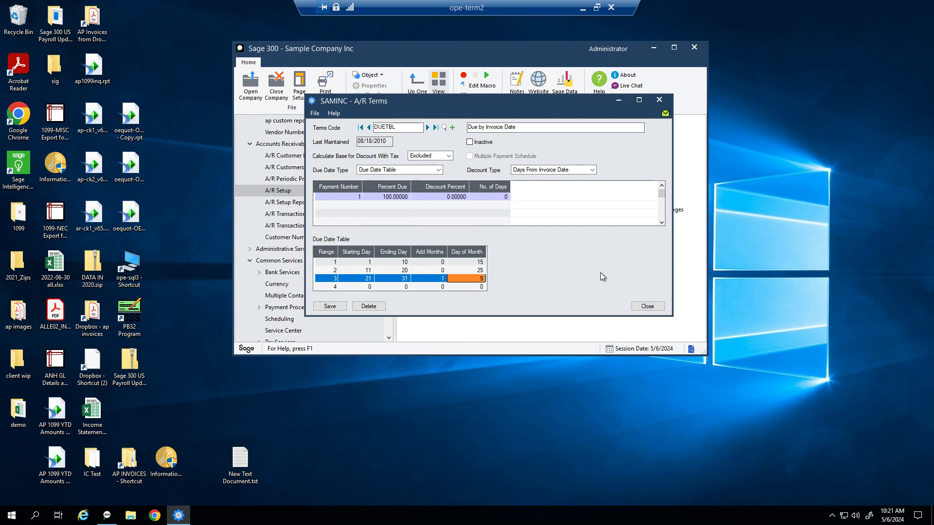
pyautogui.click(428, 127)
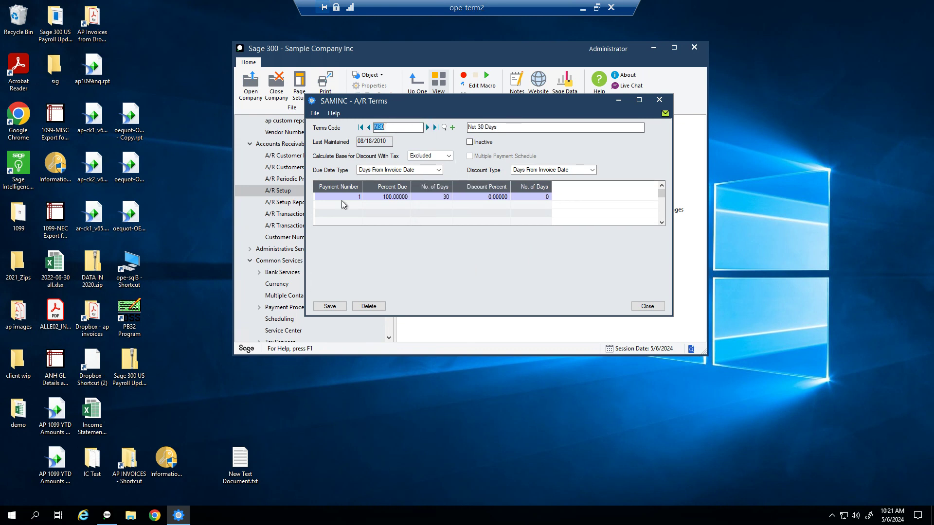
# Step: Inspect N30's single payment line, 100% due in 30 days, then advance to P90
pyautogui.click(377, 198)
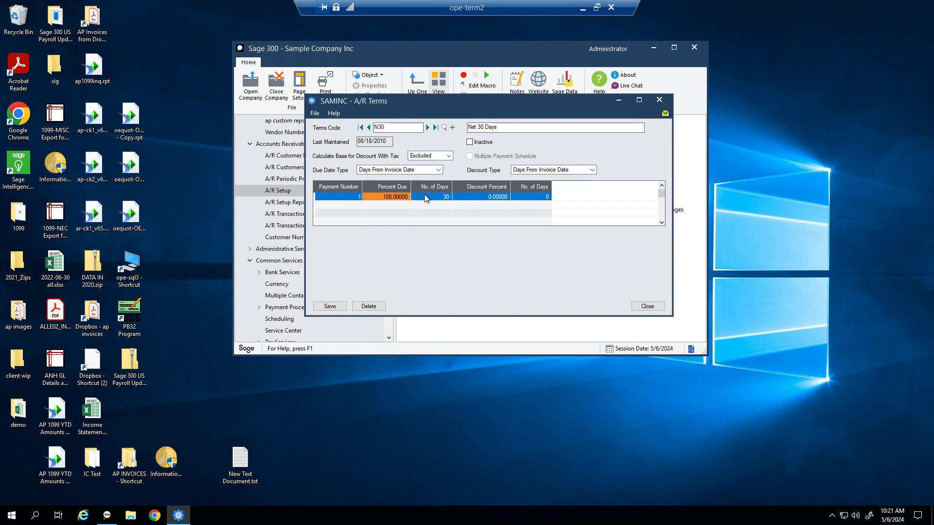
pyautogui.click(432, 199)
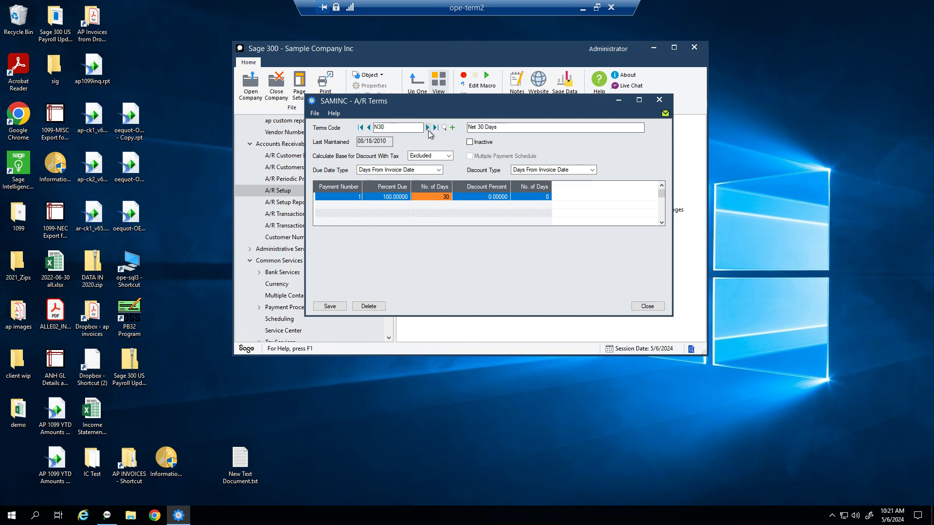
pyautogui.click(427, 127)
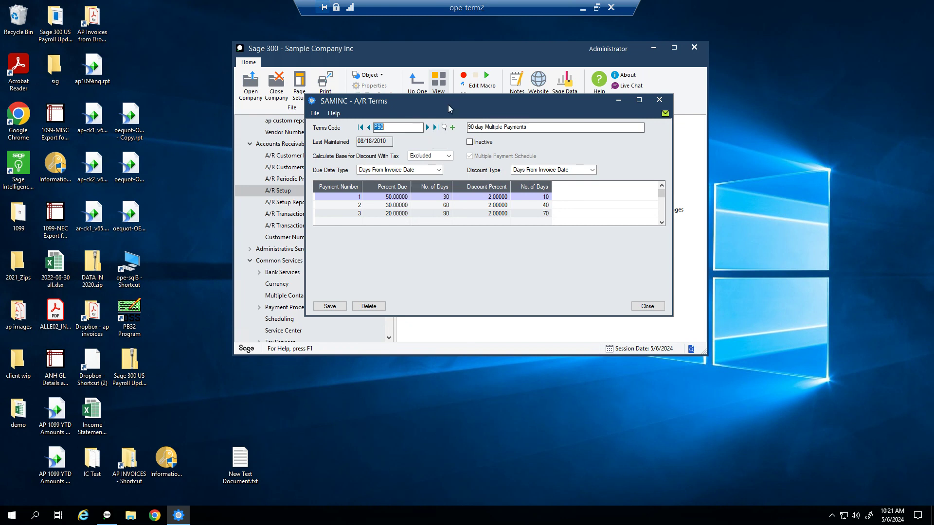
# Step: Review P90's three instalments of 50%, 30% and 20%, then close the Terms window
pyautogui.moveTo(451, 101); pyautogui.dragTo(486, 89)
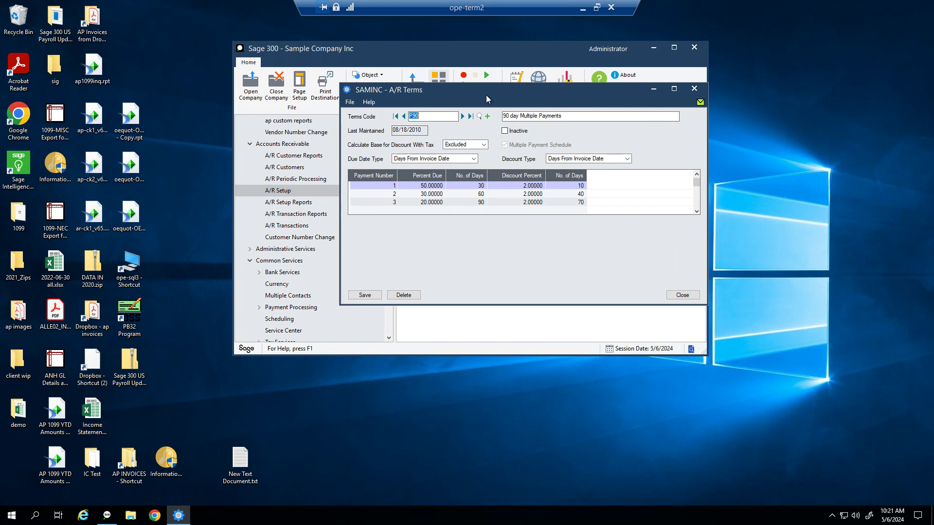
pyautogui.click(428, 189)
pyautogui.click(431, 194)
pyautogui.click(434, 202)
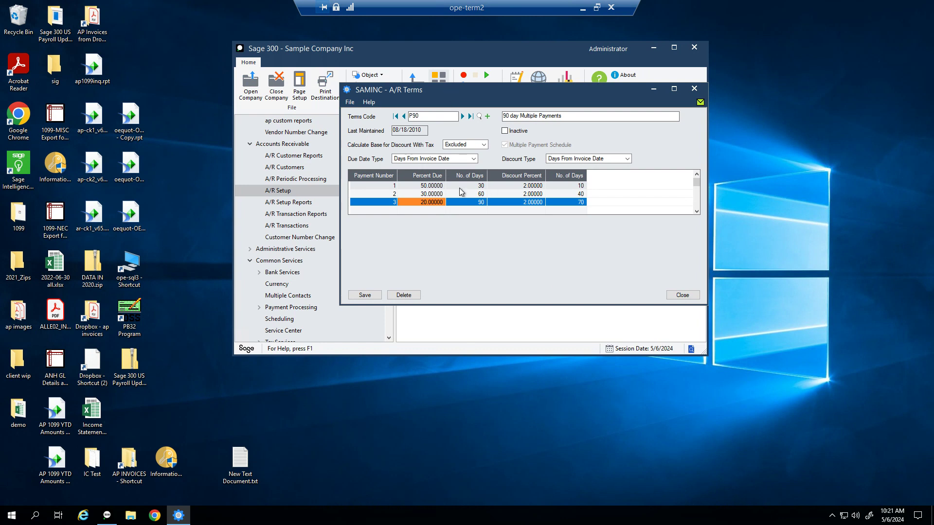
pyautogui.click(430, 186)
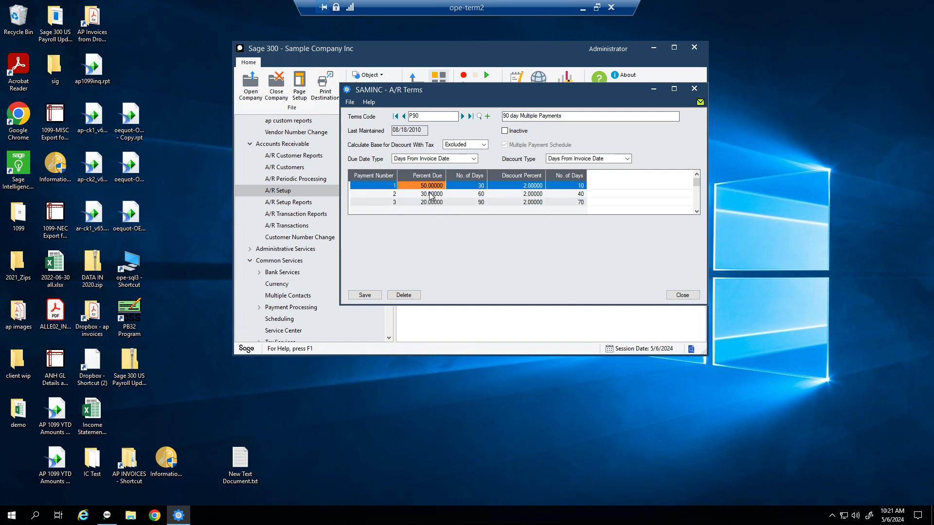
pyautogui.click(431, 194)
pyautogui.click(431, 202)
pyautogui.click(431, 185)
pyautogui.click(431, 194)
pyautogui.click(431, 201)
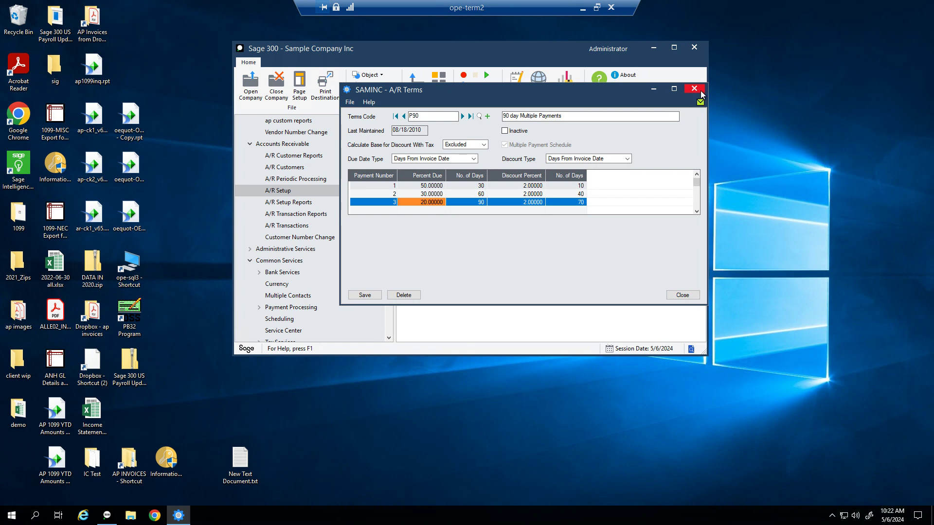
pyautogui.moveTo(492, 91); pyautogui.dragTo(547, 77)
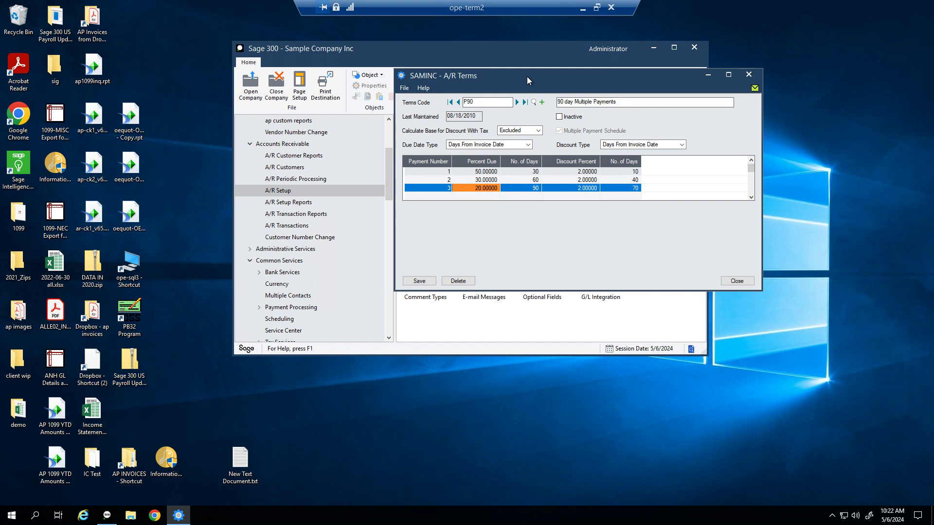
pyautogui.click(748, 74)
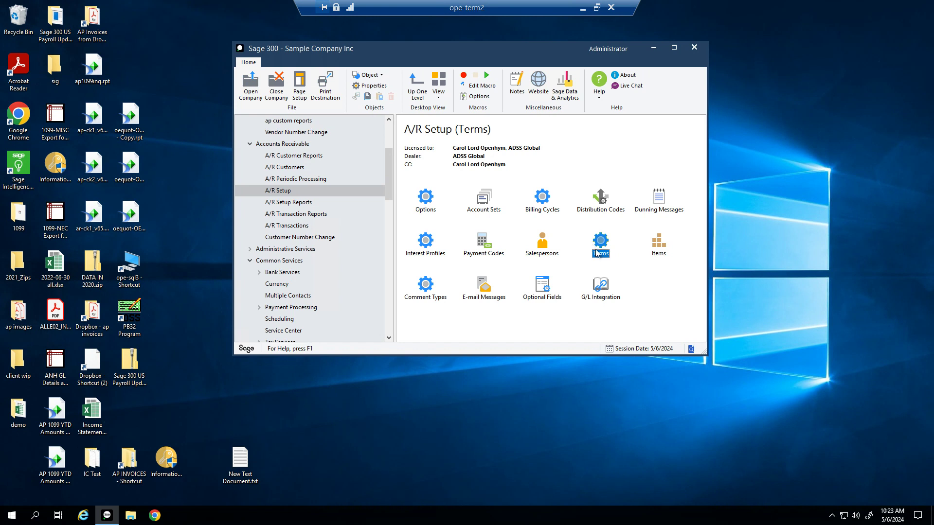
# Step: Open Items and start a new item RB described 'Room and Board'
pyautogui.doubleClick(665, 250)
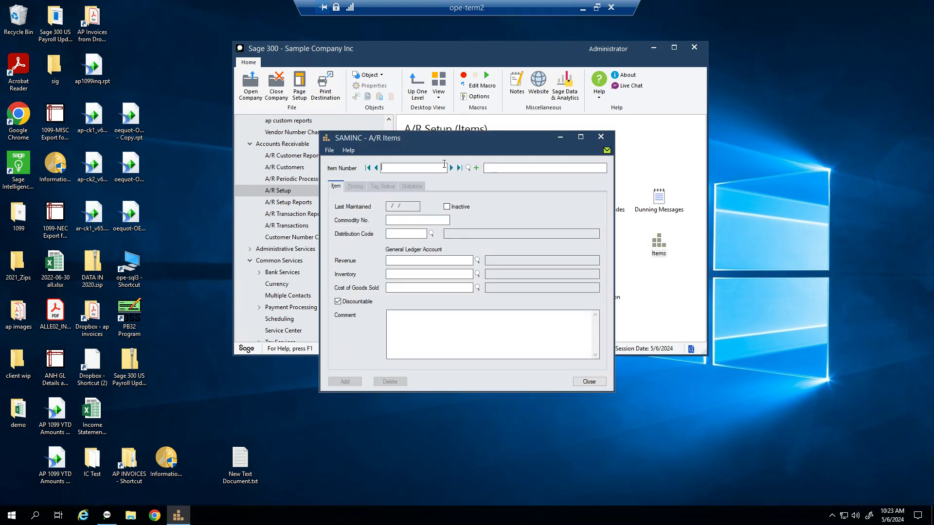
pyautogui.moveTo(463, 141); pyautogui.dragTo(463, 120)
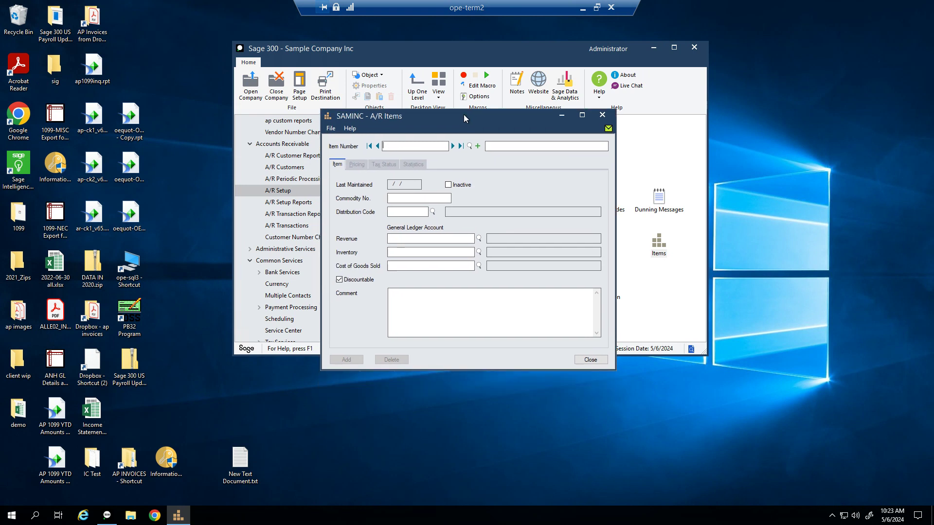
pyautogui.click(451, 148)
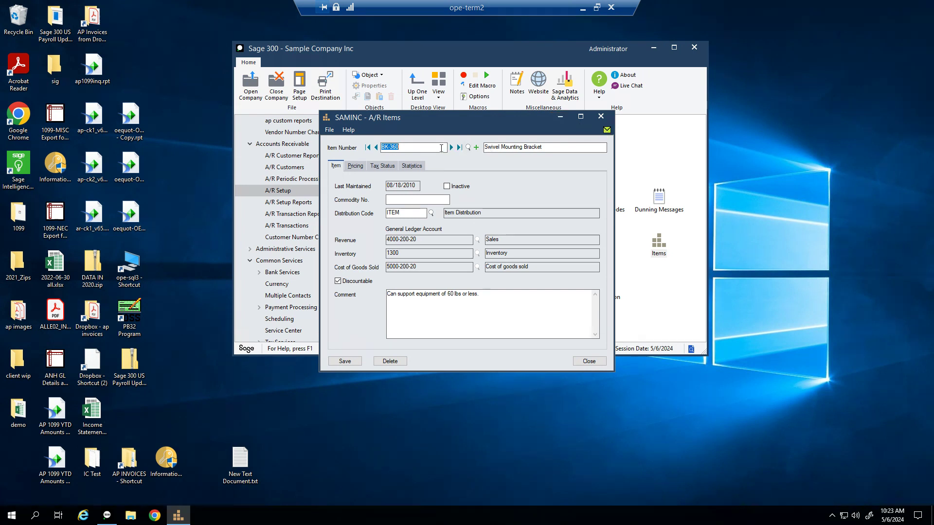
pyautogui.click(476, 148)
pyautogui.write('RB')
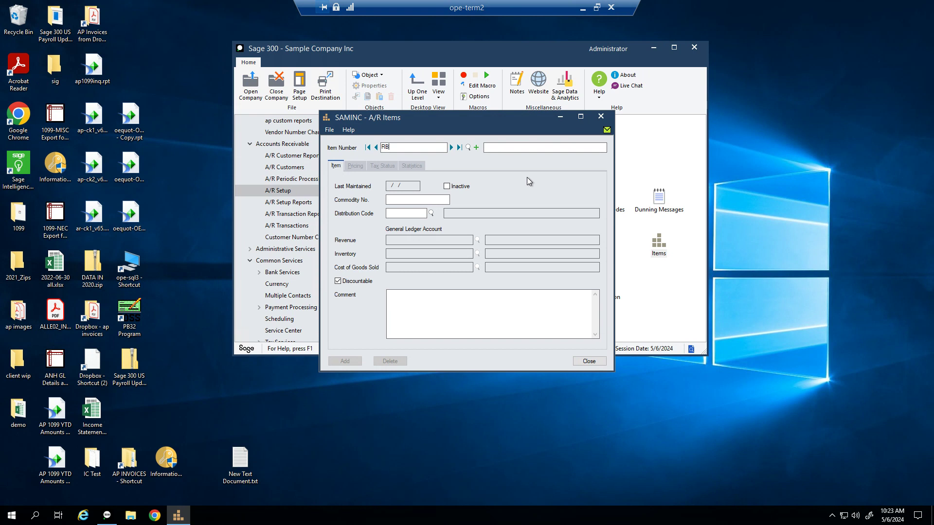
pyautogui.press('Tab')
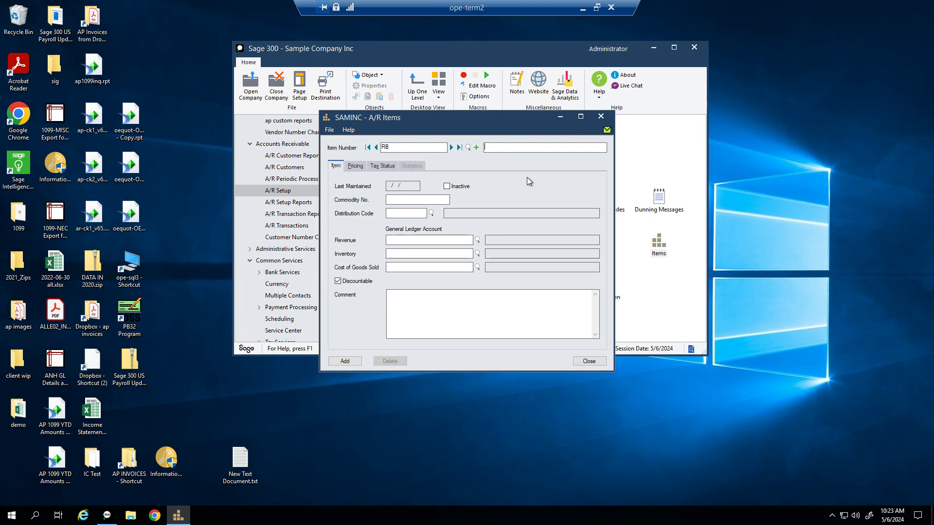
pyautogui.write('Room and Board')
pyautogui.press('Tab')
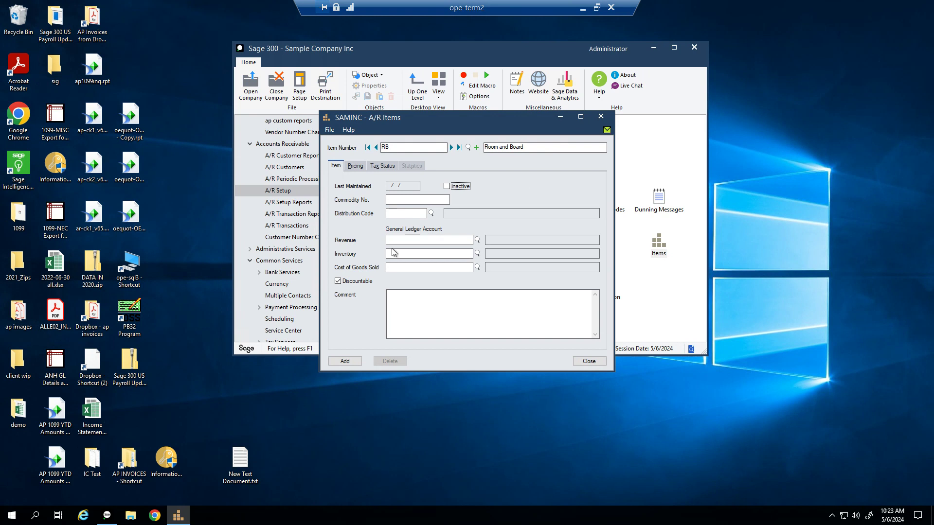
# Step: Assign distribution code RB to the item, filling accounts 4100, and show its pricing page
pyautogui.click(398, 213)
pyautogui.write('RB')
pyautogui.press('Tab')
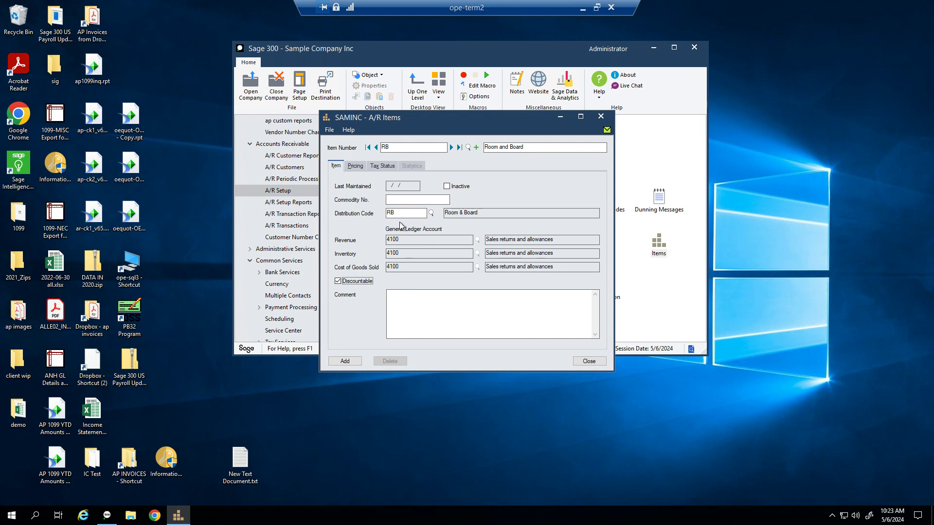
pyautogui.moveTo(406, 213); pyautogui.dragTo(343, 211)
pyautogui.press('Delete')
pyautogui.press('Tab')
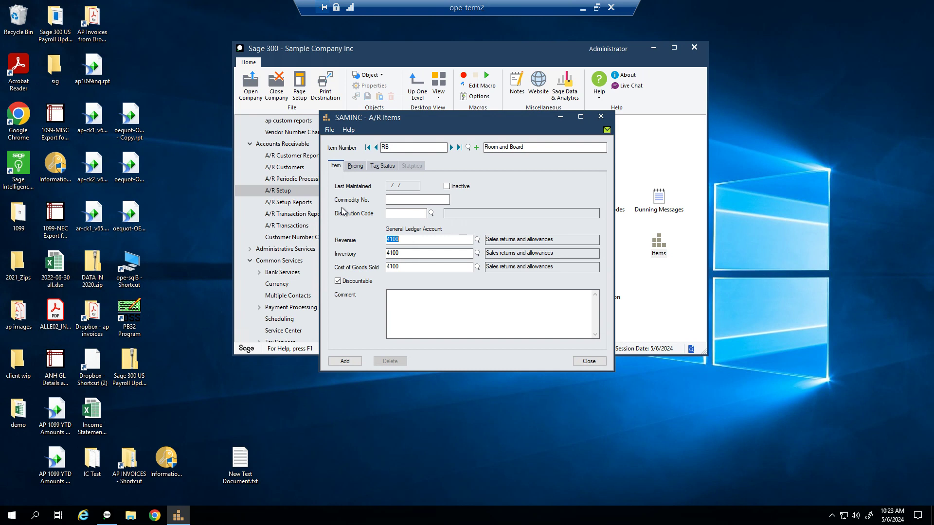
pyautogui.click(403, 212)
pyautogui.write('RB')
pyautogui.press('Tab')
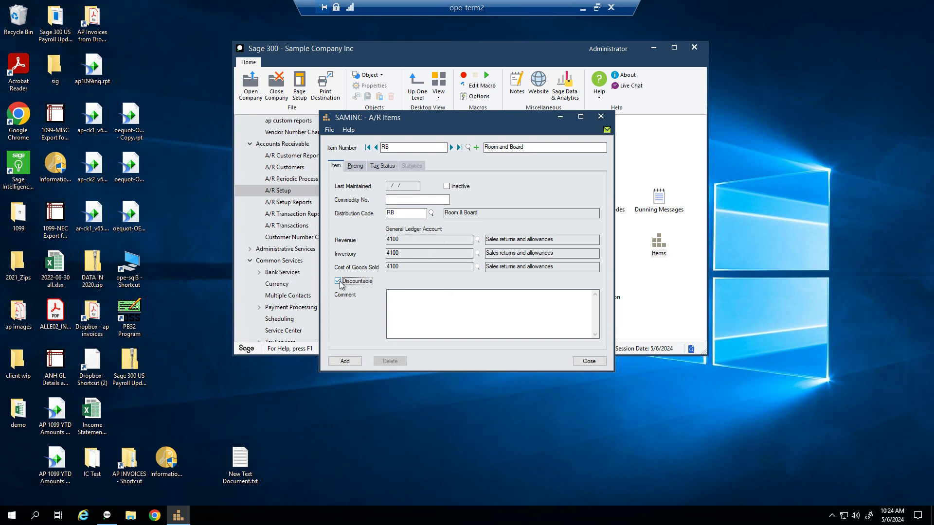
pyautogui.click(414, 305)
pyautogui.click(355, 166)
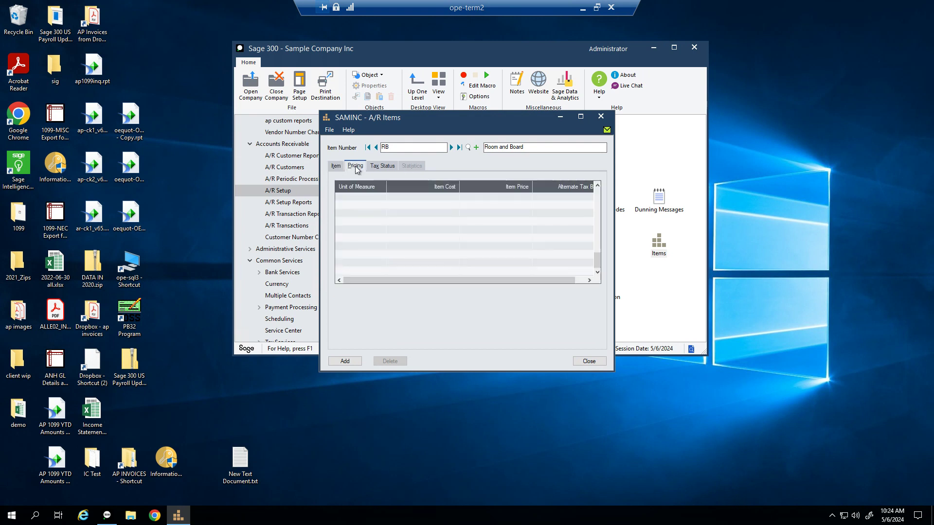
# Step: Add a WK pricing row to item RB with an item price of 100
pyautogui.click(355, 196)
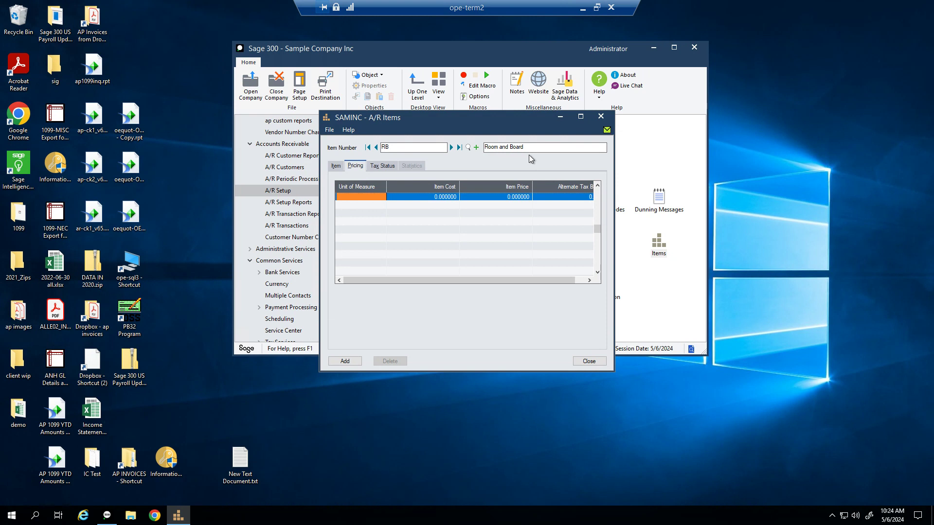
pyautogui.write('WK')
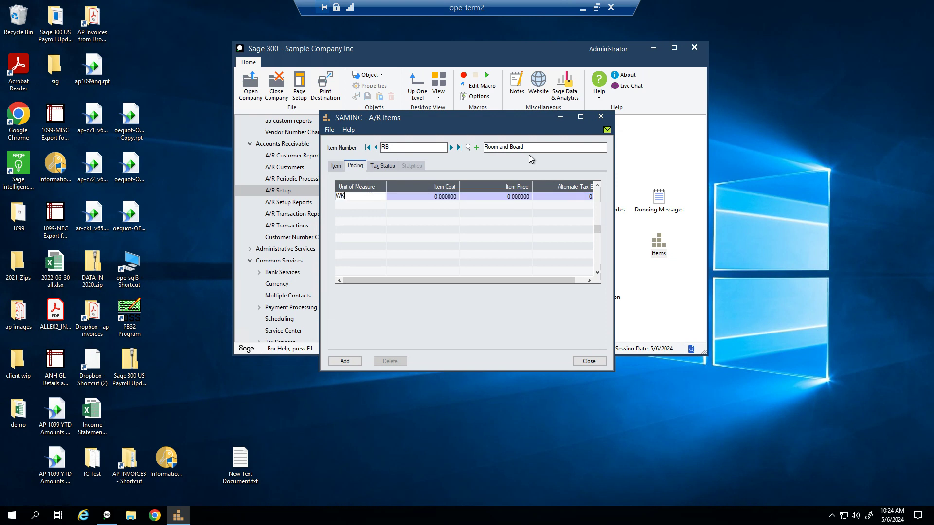
pyautogui.press('Tab')
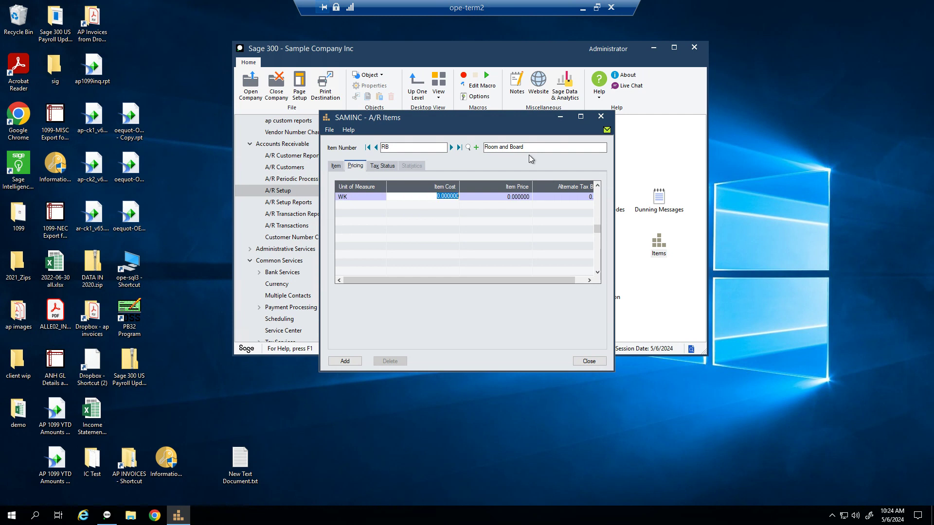
pyautogui.press('Tab')
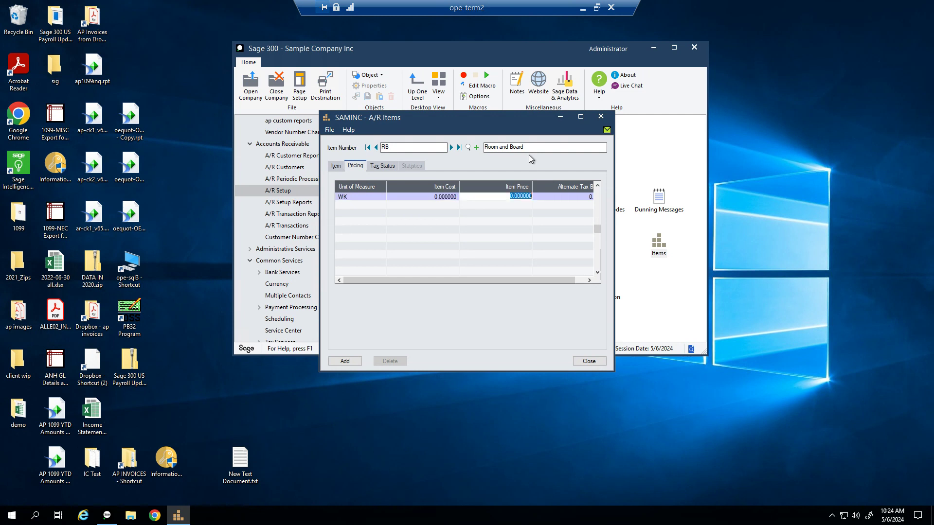
pyautogui.write('100')
pyautogui.press('Tab')
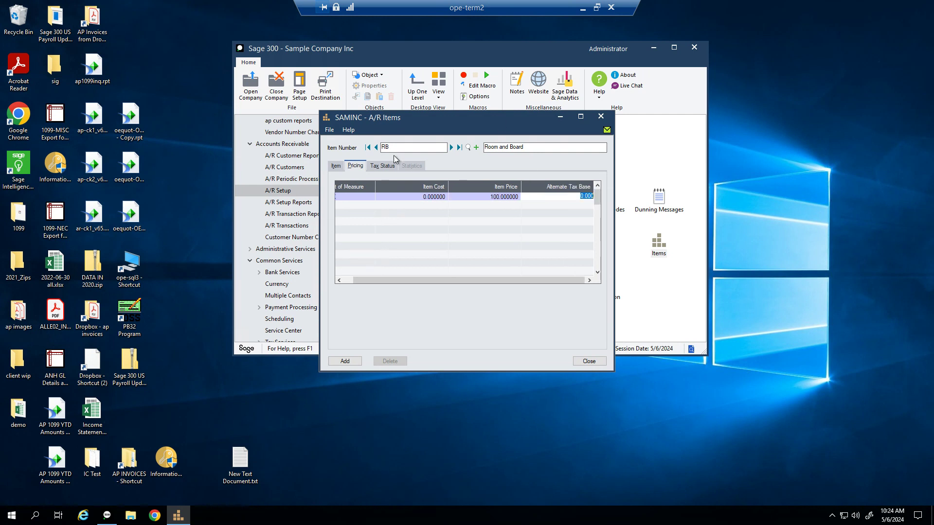
# Step: Set the item's tax status to authority NC with tax class 2, then add the item
pyautogui.click(381, 165)
pyautogui.click(379, 197)
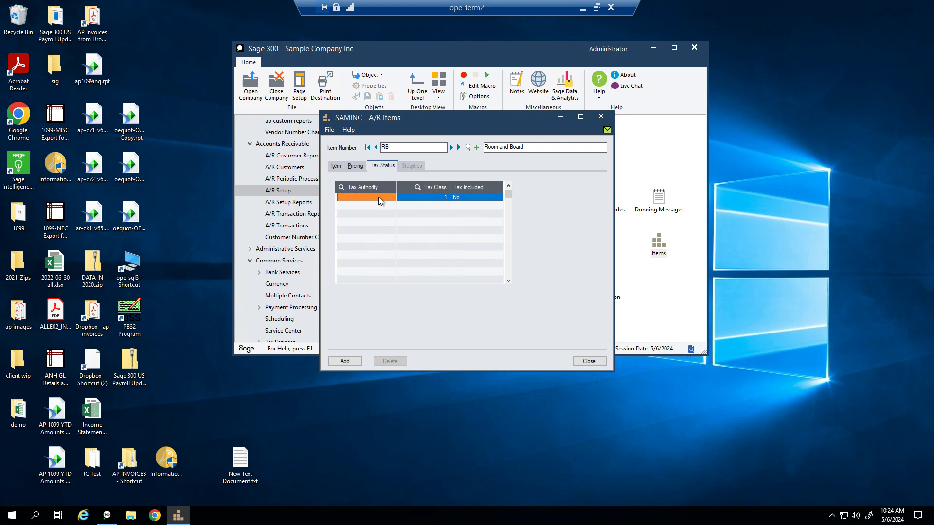
pyautogui.click(341, 187)
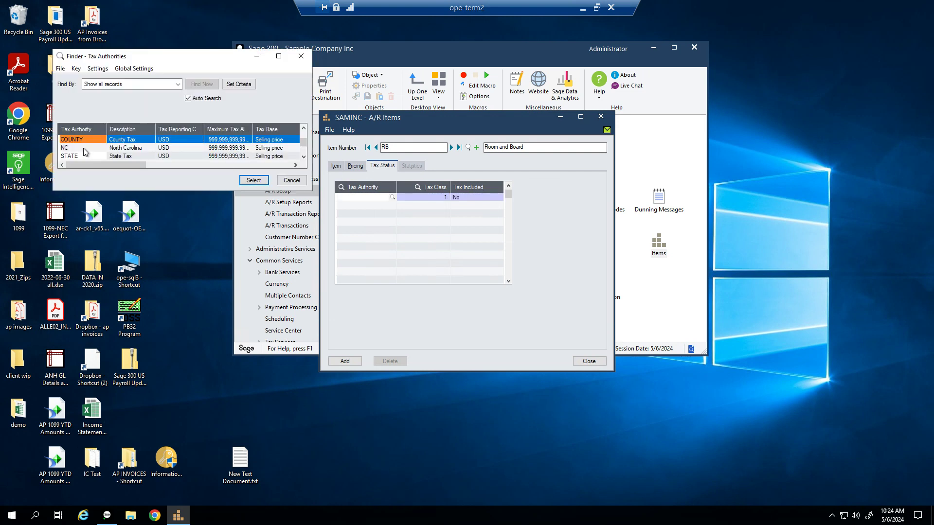
pyautogui.click(88, 155)
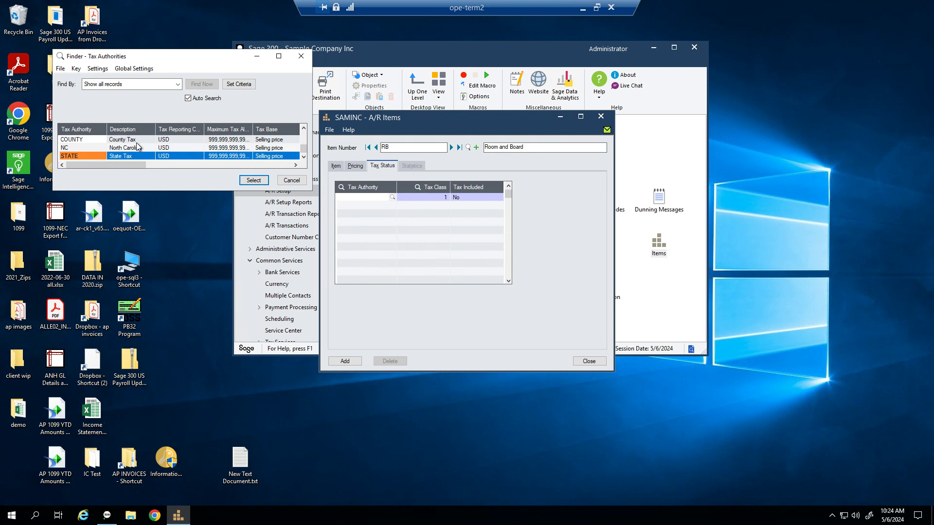
pyautogui.doubleClick(101, 148)
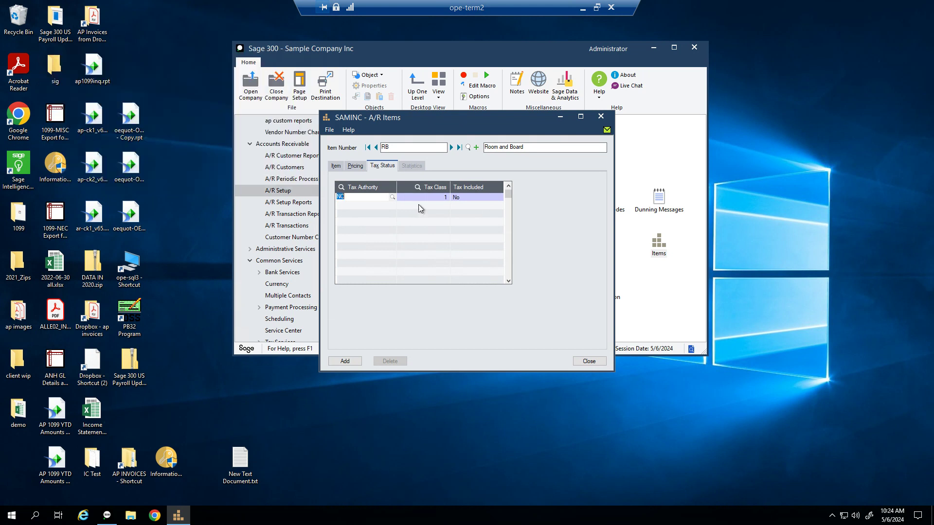
pyautogui.press('Tab')
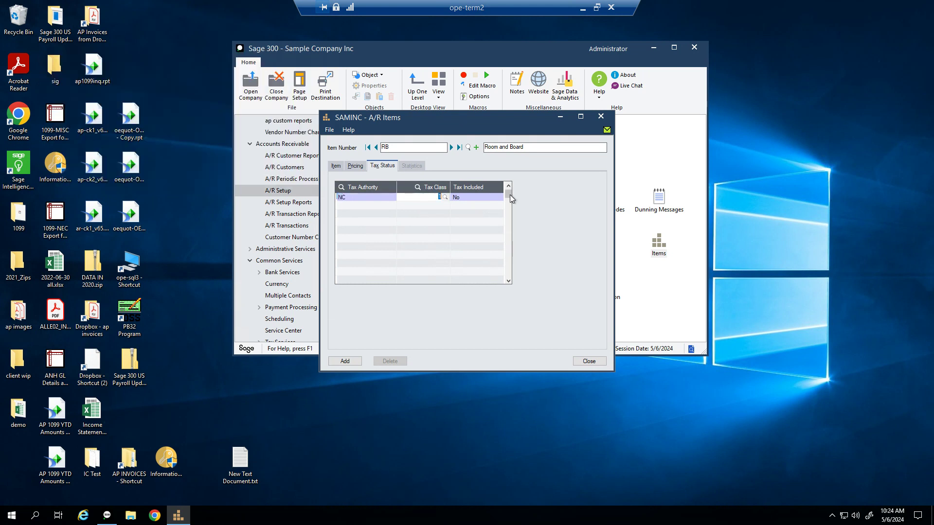
pyautogui.click(447, 198)
pyautogui.click(122, 148)
pyautogui.doubleClick(122, 148)
pyautogui.press('Tab')
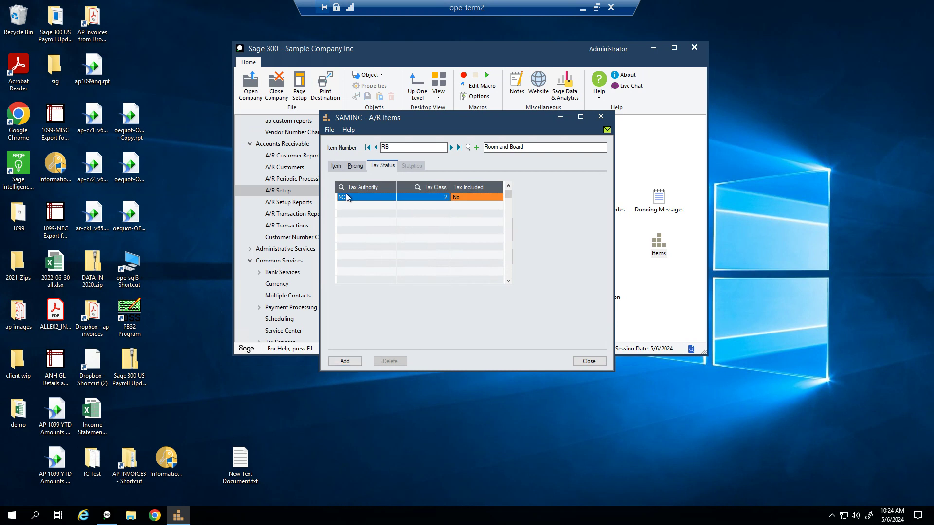
pyautogui.click(344, 361)
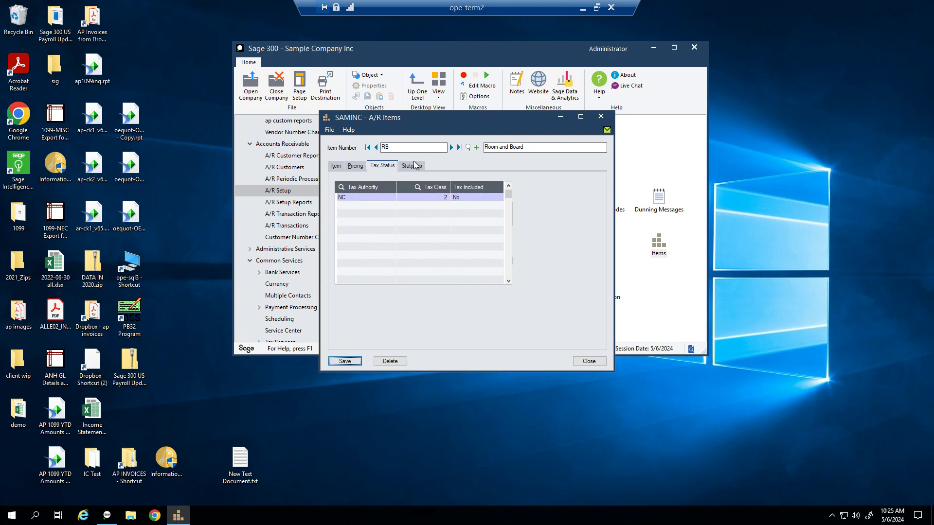
# Step: Review item RB's Statistics, Pricing and Item tabs, then close the A/R Items window
pyautogui.click(413, 166)
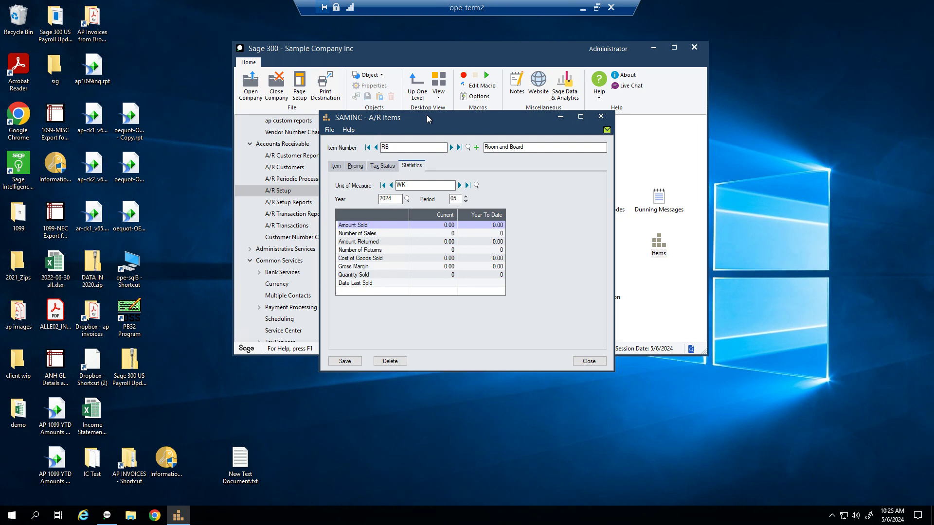
pyautogui.moveTo(427, 115); pyautogui.dragTo(579, 94)
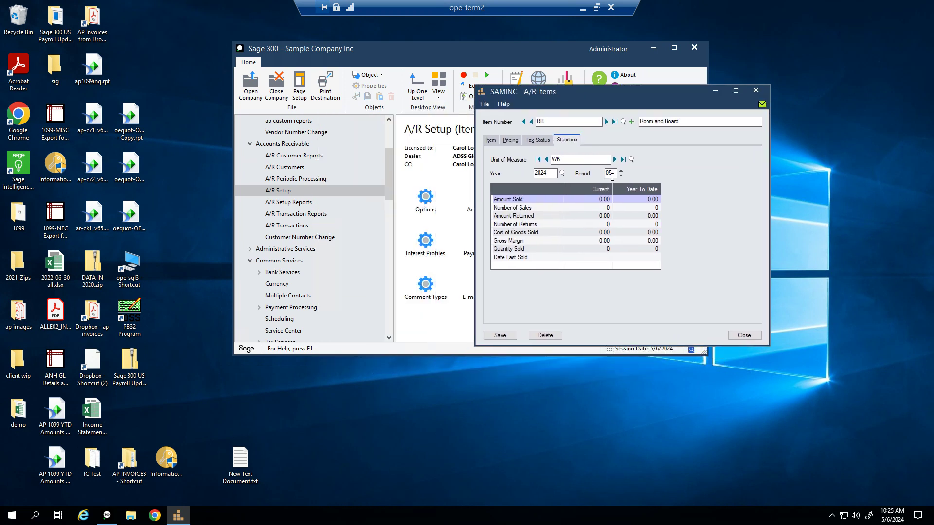
pyautogui.click(516, 144)
pyautogui.click(493, 143)
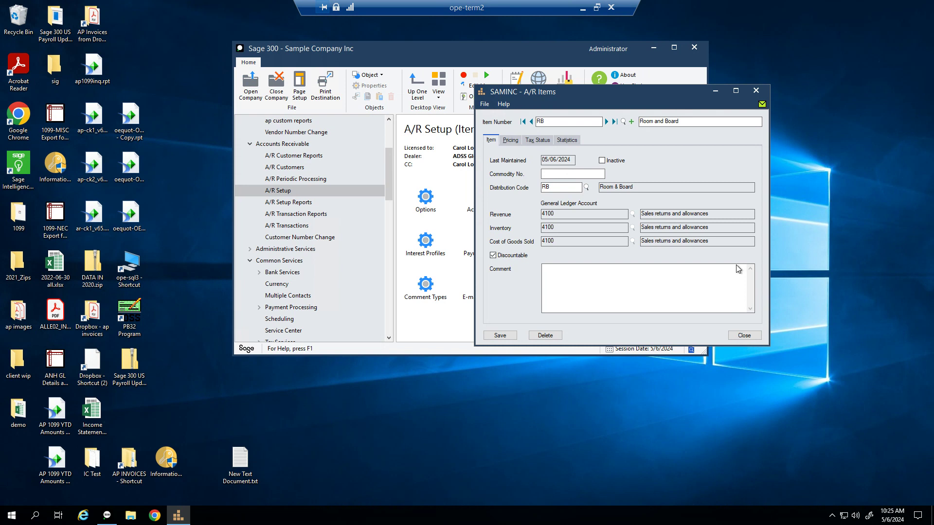
pyautogui.click(737, 336)
pyautogui.click(510, 140)
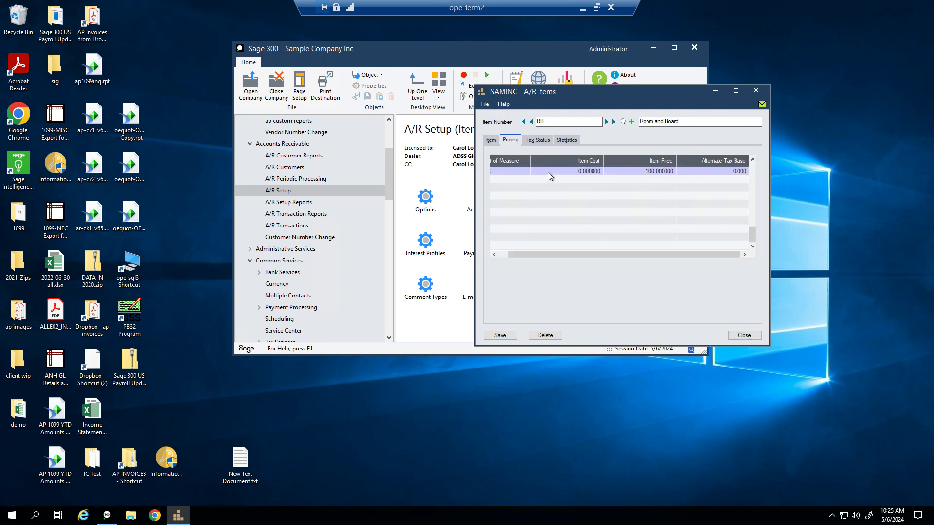
pyautogui.click(500, 254)
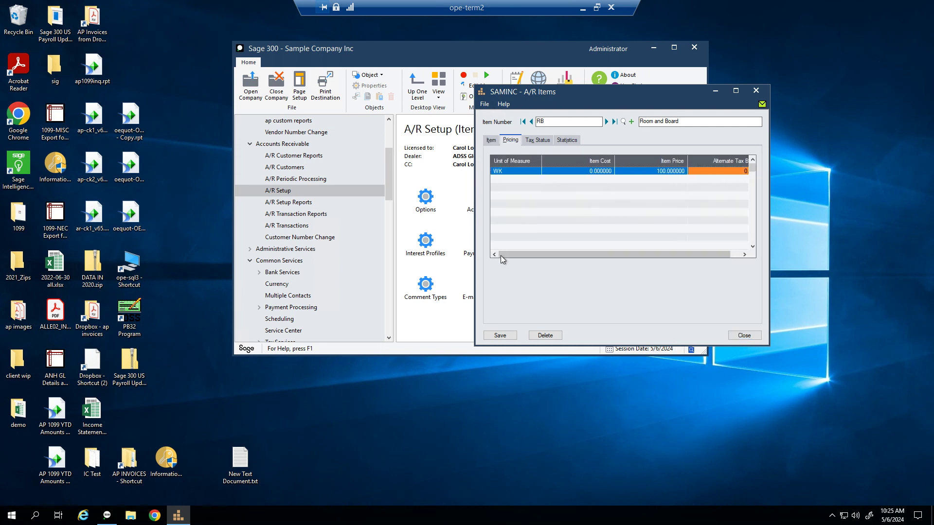
pyautogui.click(492, 142)
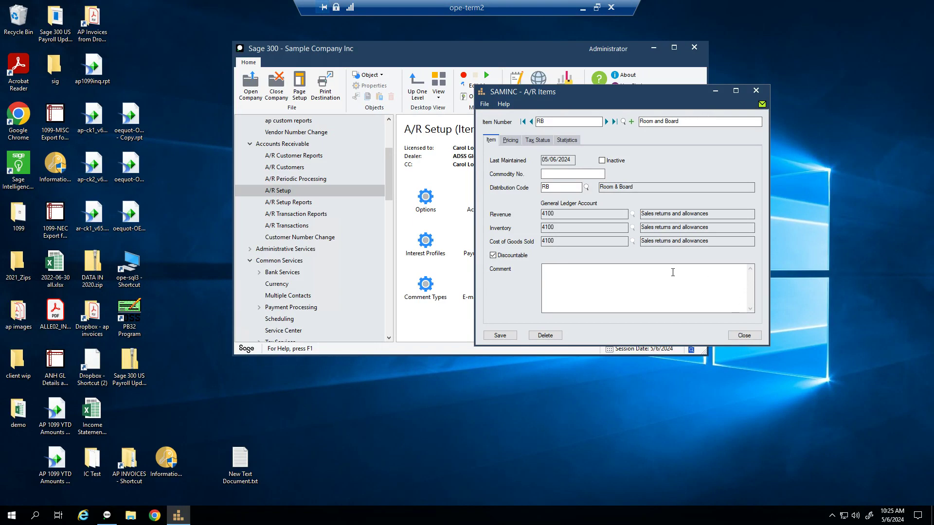
pyautogui.click(739, 337)
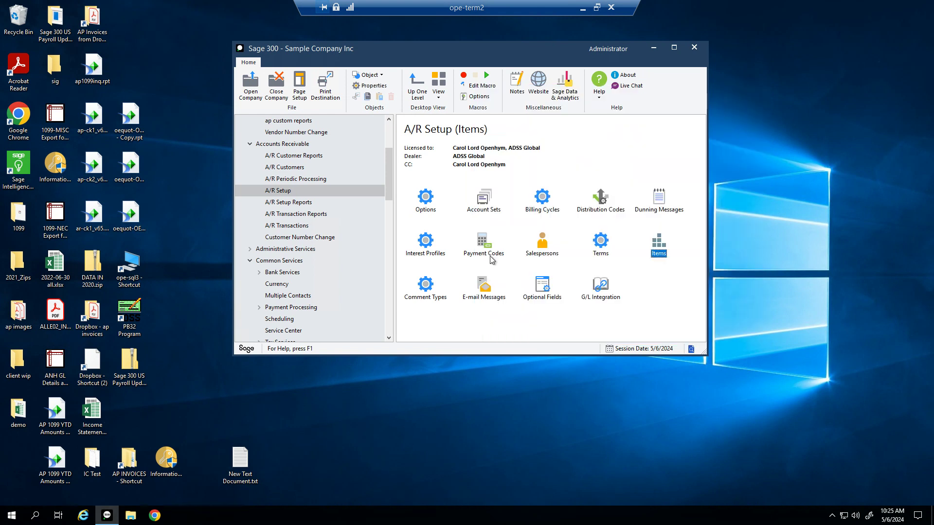
pyautogui.doubleClick(427, 287)
pyautogui.moveTo(443, 221); pyautogui.dragTo(433, 167)
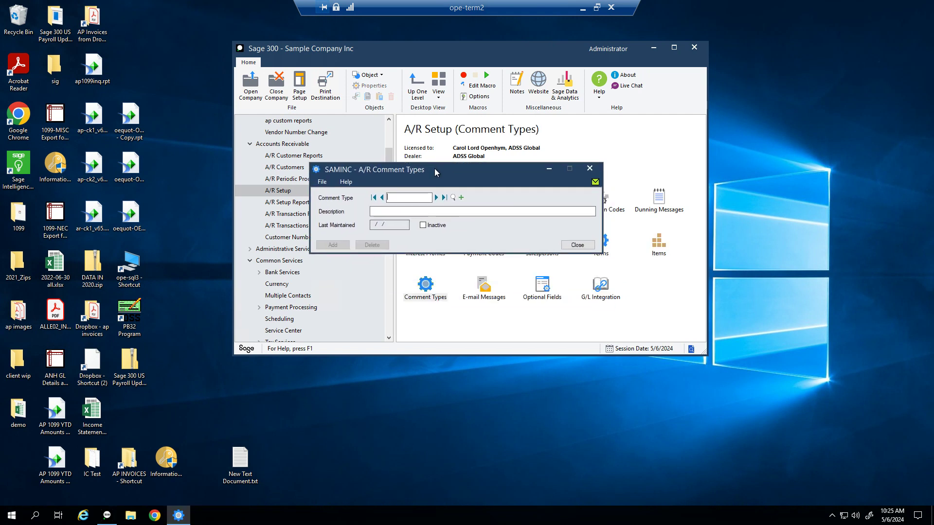
pyautogui.click(436, 197)
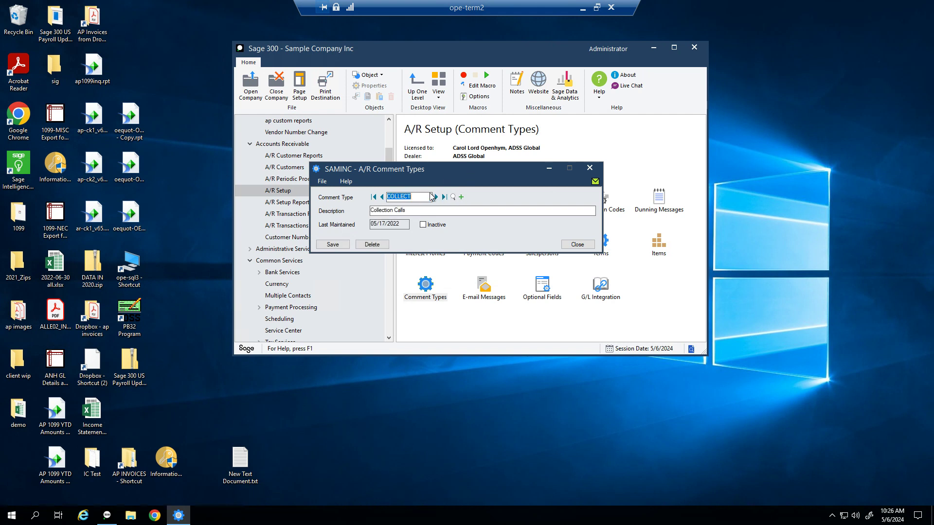
pyautogui.click(437, 197)
pyautogui.click(578, 245)
# Step: Open E-mail Messages and inspect the DEFAULT Invoice (E-mail) template's $CUSTOMER_CONTACT: body text
pyautogui.doubleClick(488, 294)
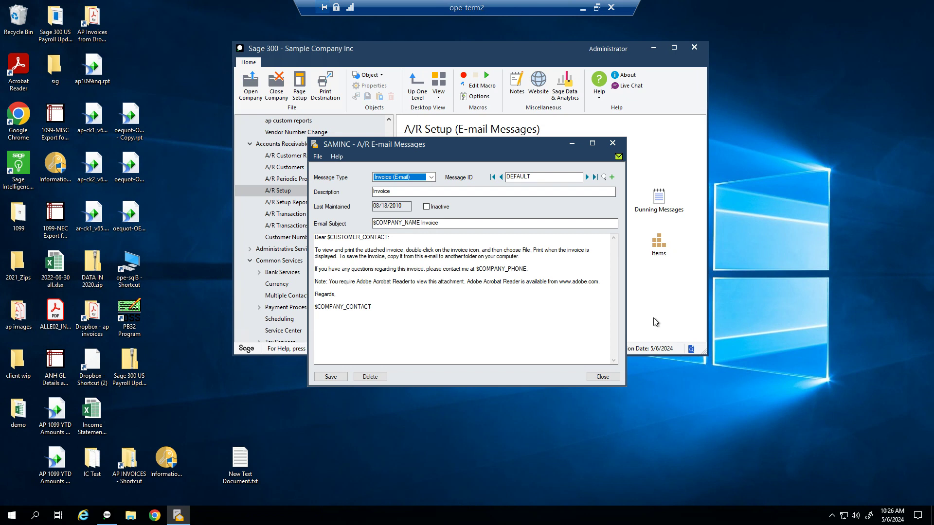
pyautogui.click(409, 238)
pyautogui.moveTo(327, 237); pyautogui.dragTo(383, 243)
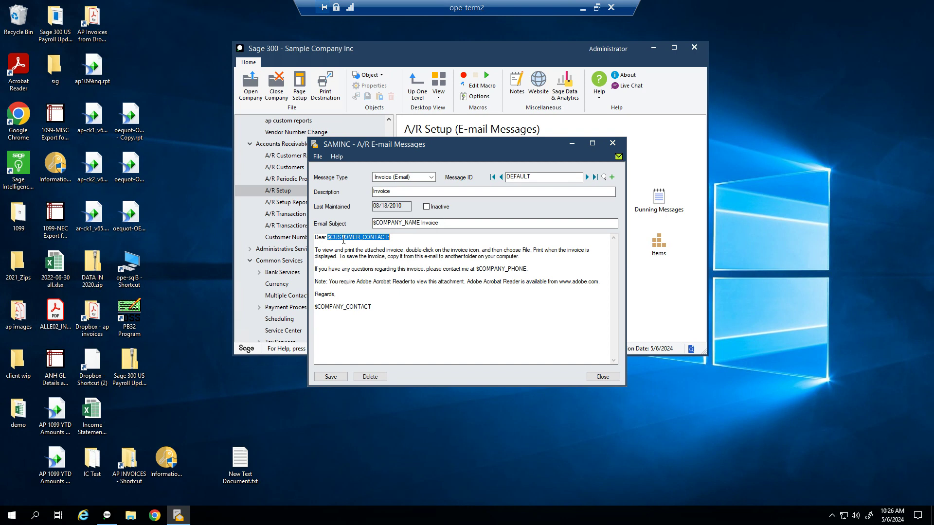
pyautogui.click(406, 238)
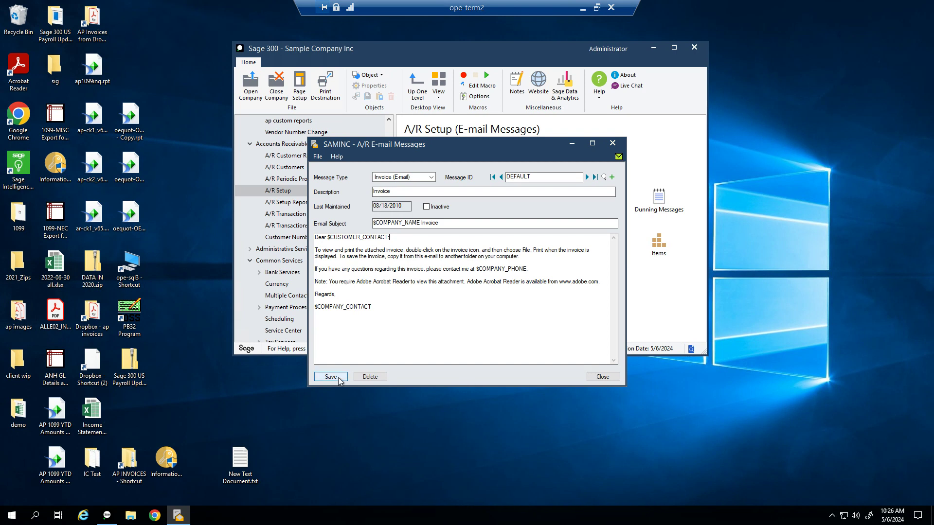
pyautogui.click(431, 178)
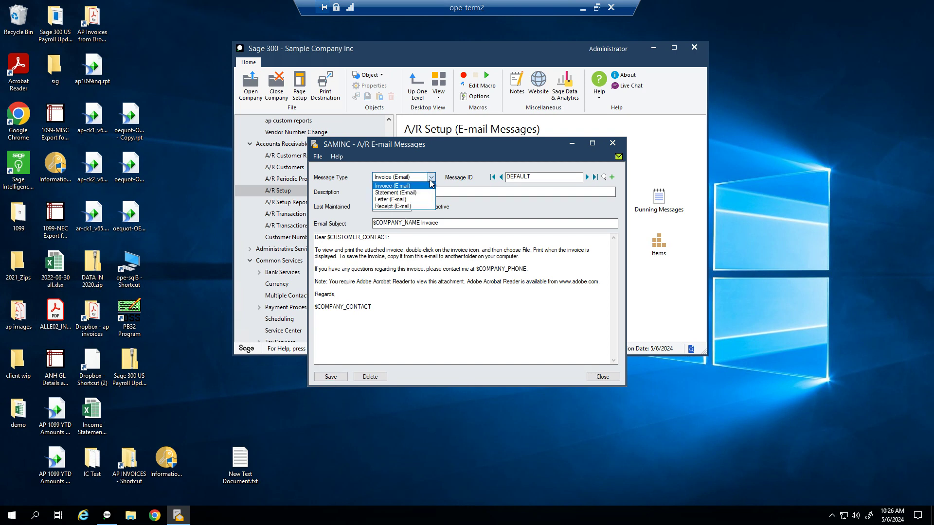
pyautogui.click(404, 185)
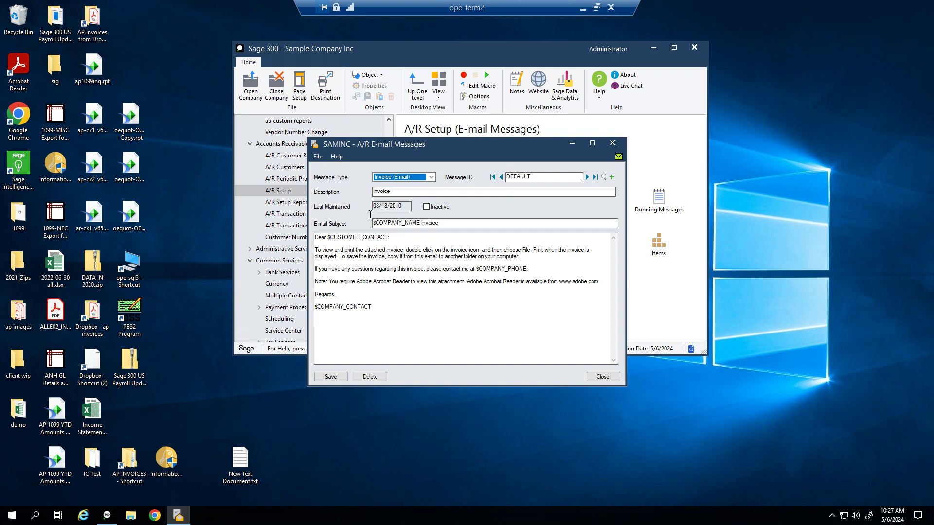
# Step: Close E-mail Messages and open the Company Profile from Common Services
pyautogui.click(602, 376)
pyautogui.click(287, 265)
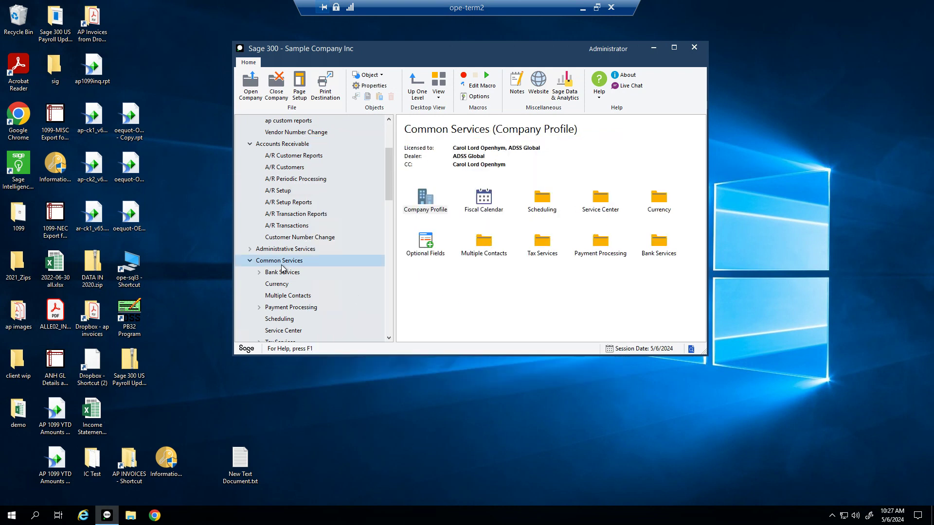
pyautogui.doubleClick(428, 208)
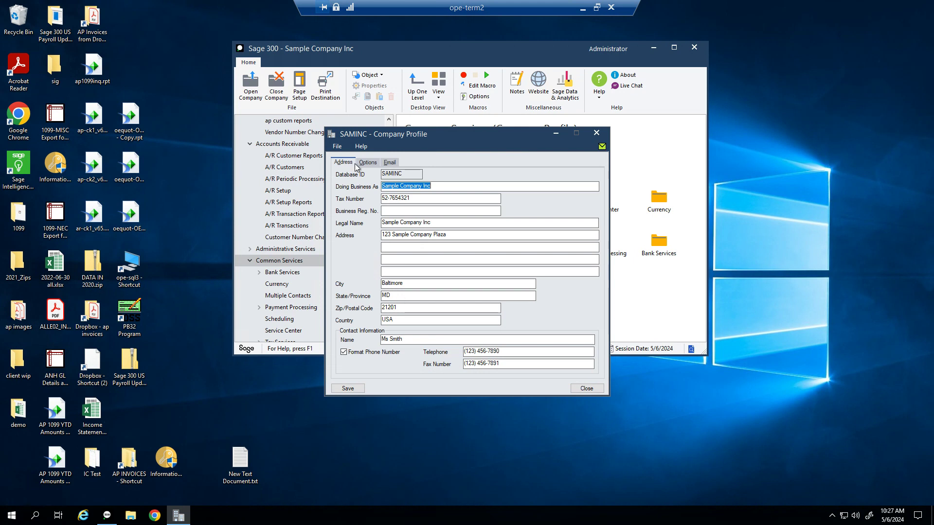
pyautogui.moveTo(399, 136); pyautogui.dragTo(504, 123)
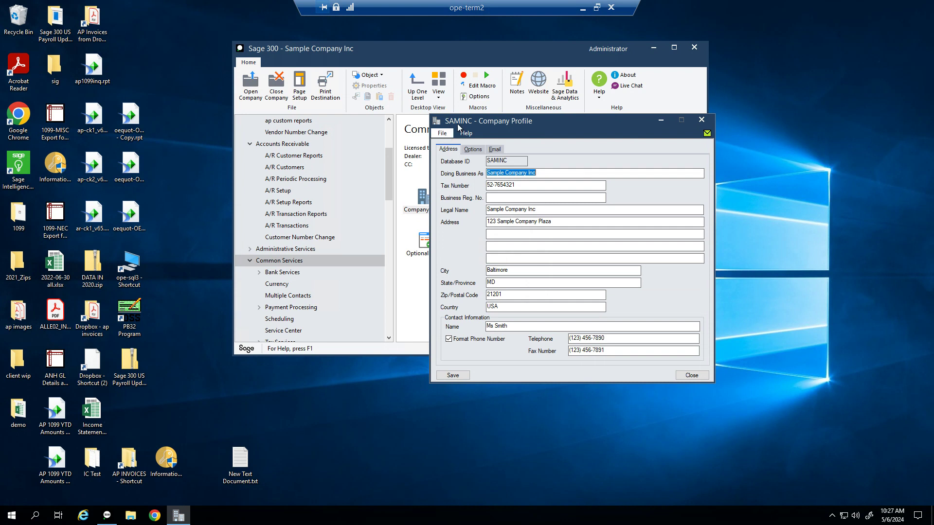
# Step: Keep Basic Authentication SMTP as the email service, check the address fields, and close the profile
pyautogui.click(494, 150)
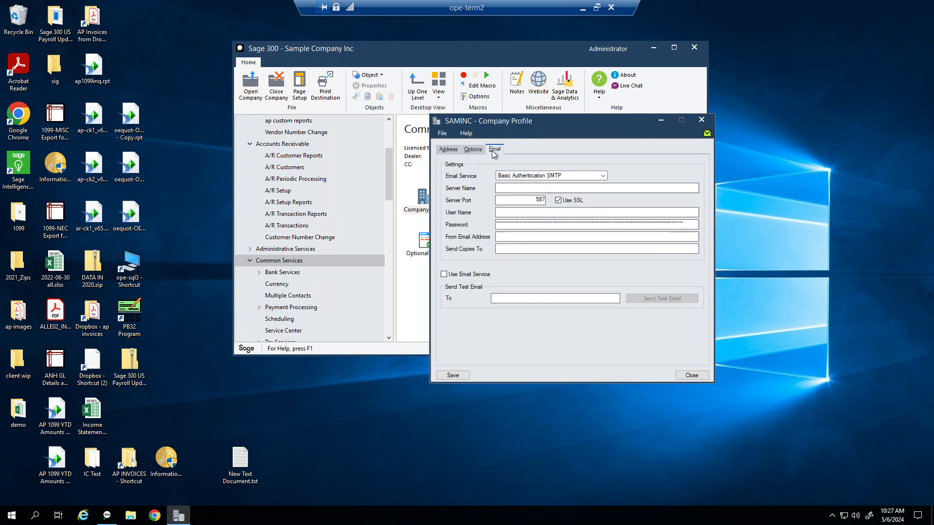
pyautogui.click(571, 176)
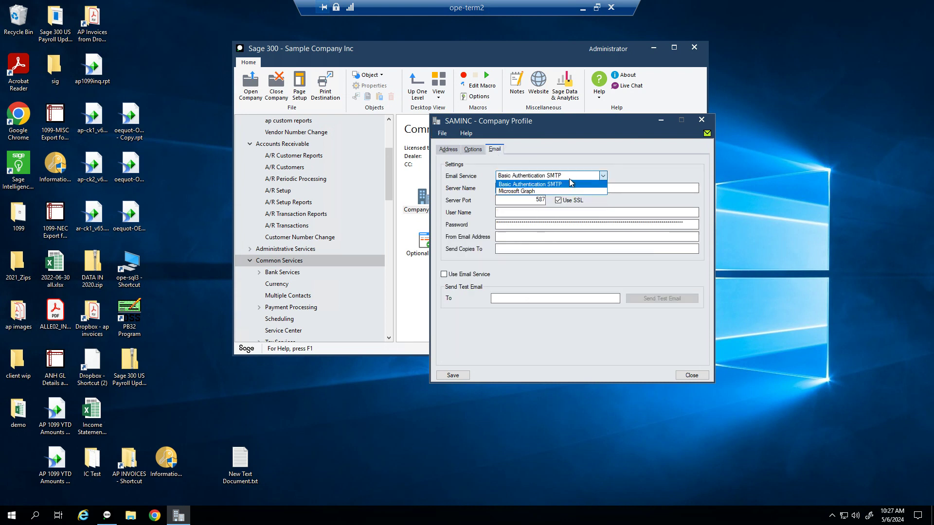
pyautogui.click(571, 184)
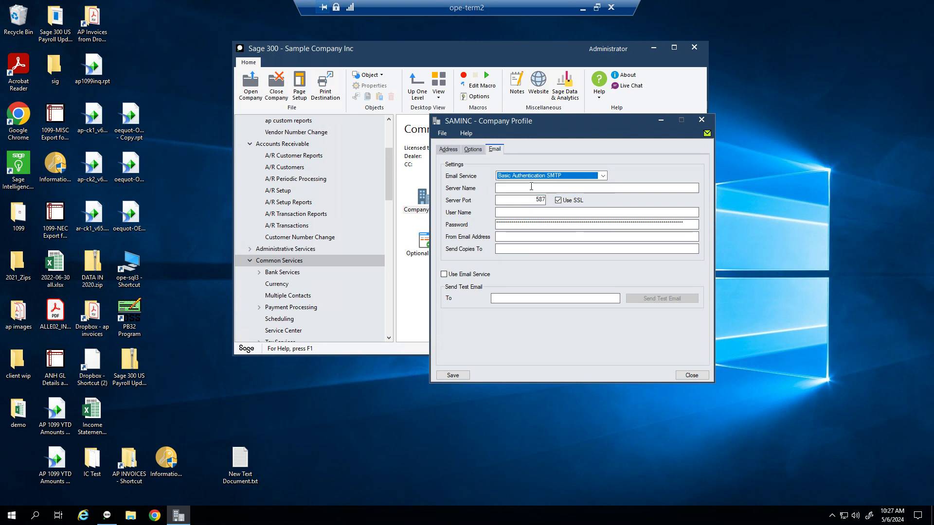
pyautogui.click(508, 238)
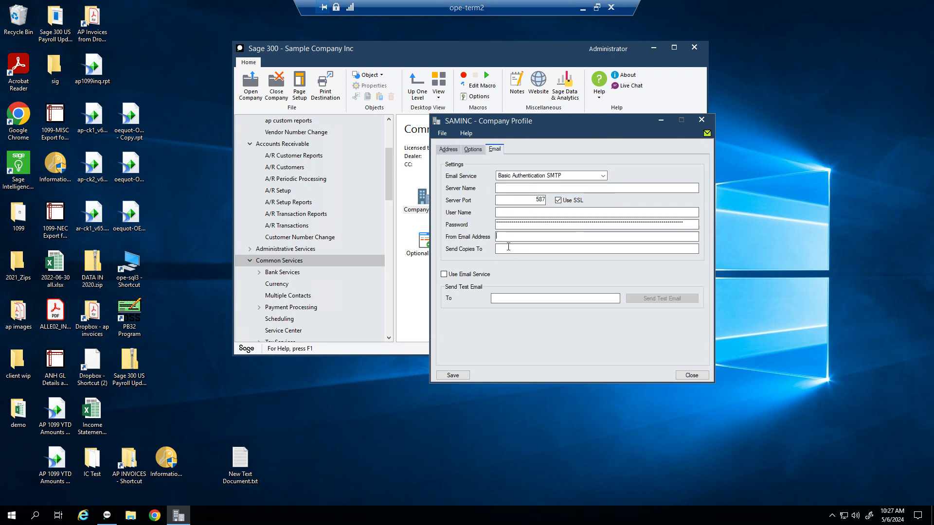
pyautogui.click(514, 248)
pyautogui.click(691, 375)
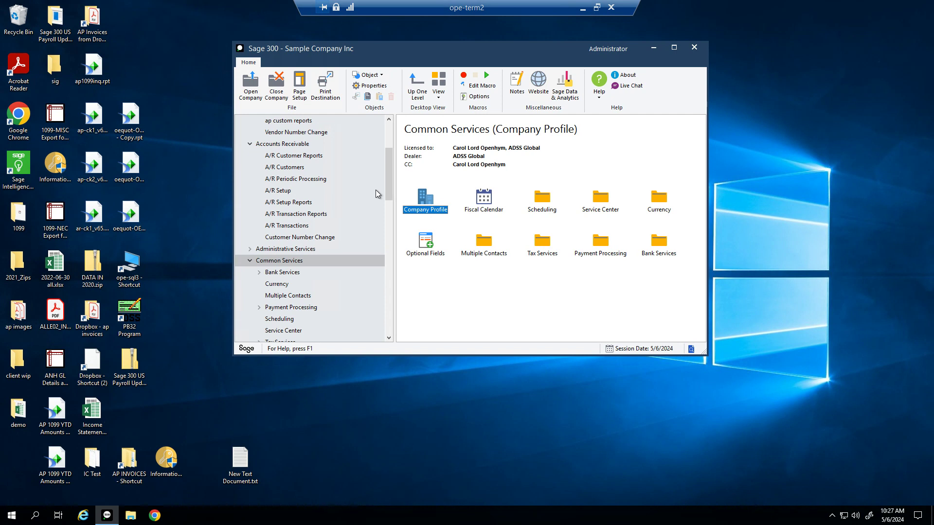
# Step: Open and close the A/P Vendor Letters / Labels report, then show the Accounts Receivable folders
pyautogui.scroll(1, 353, 240)
pyautogui.scroll(2, 353, 240)
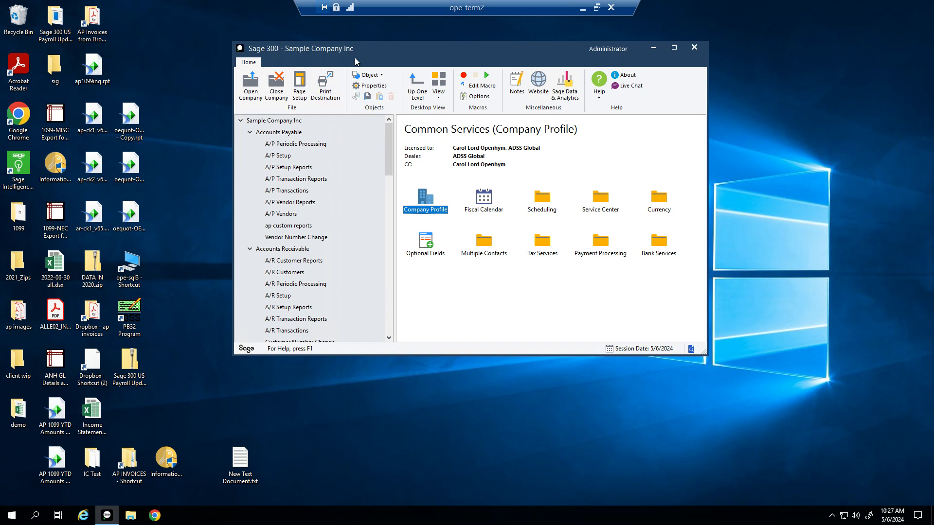
pyautogui.click(283, 204)
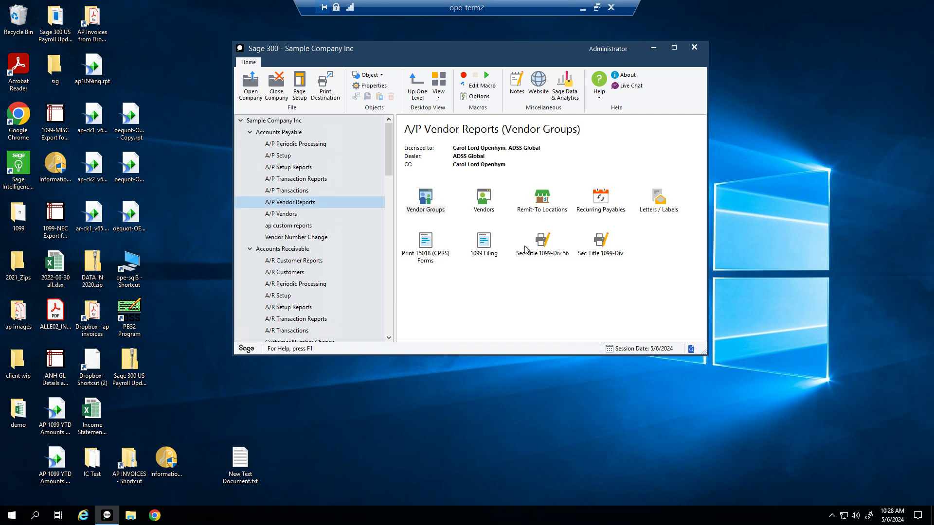
pyautogui.click(651, 209)
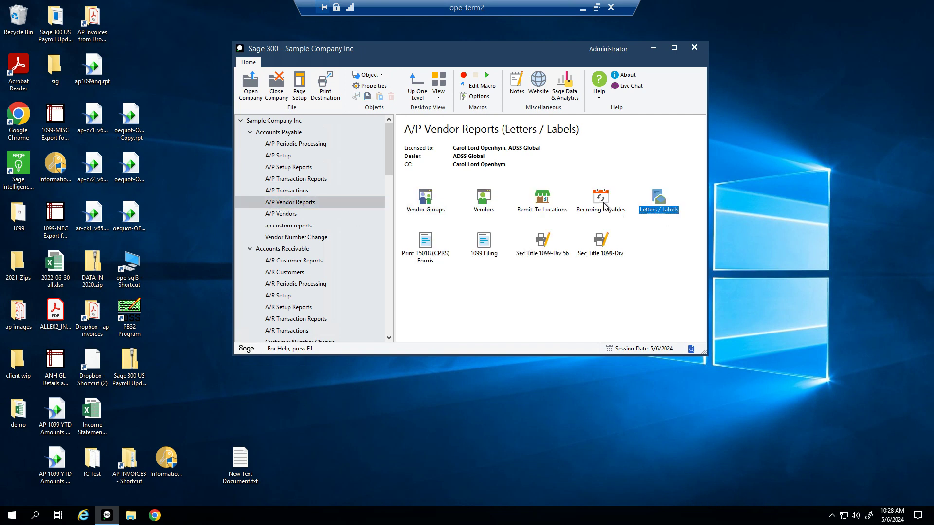
pyautogui.doubleClick(669, 209)
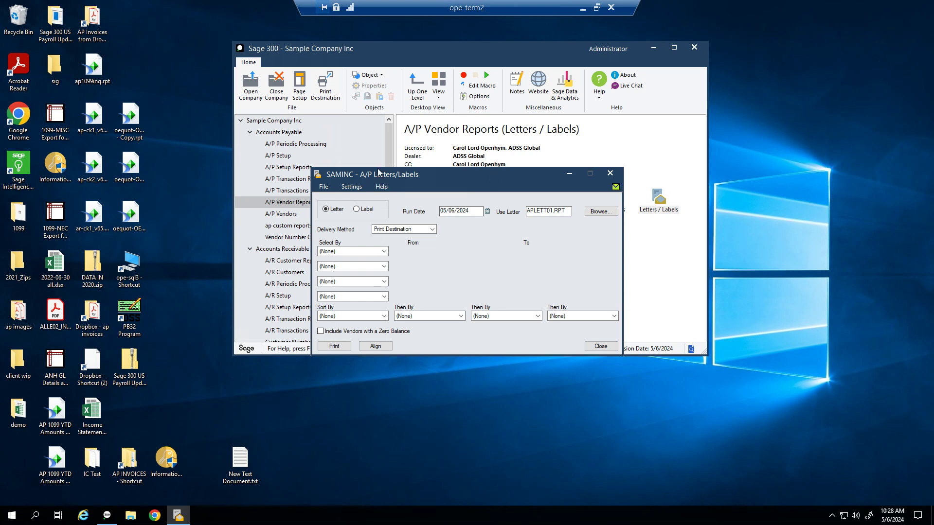
pyautogui.click(605, 348)
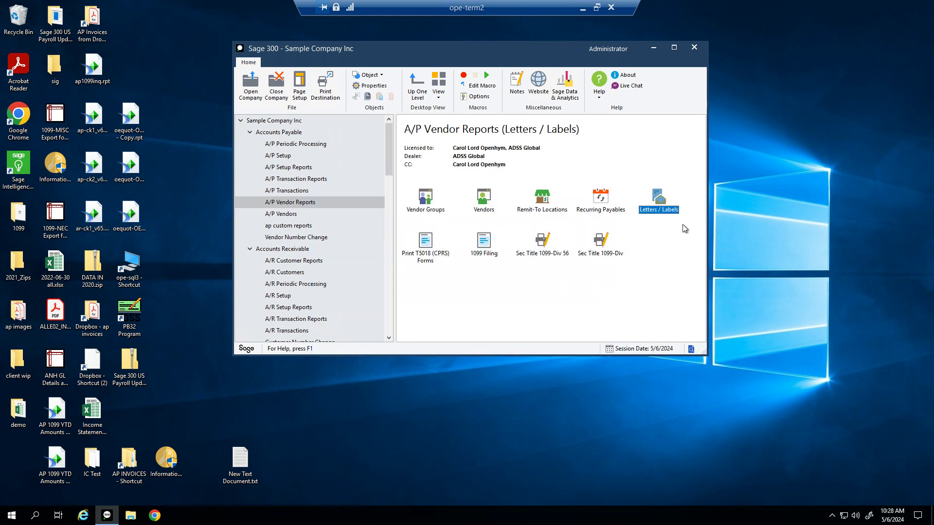
pyautogui.click(276, 249)
pyautogui.moveTo(387, 181); pyautogui.dragTo(389, 199)
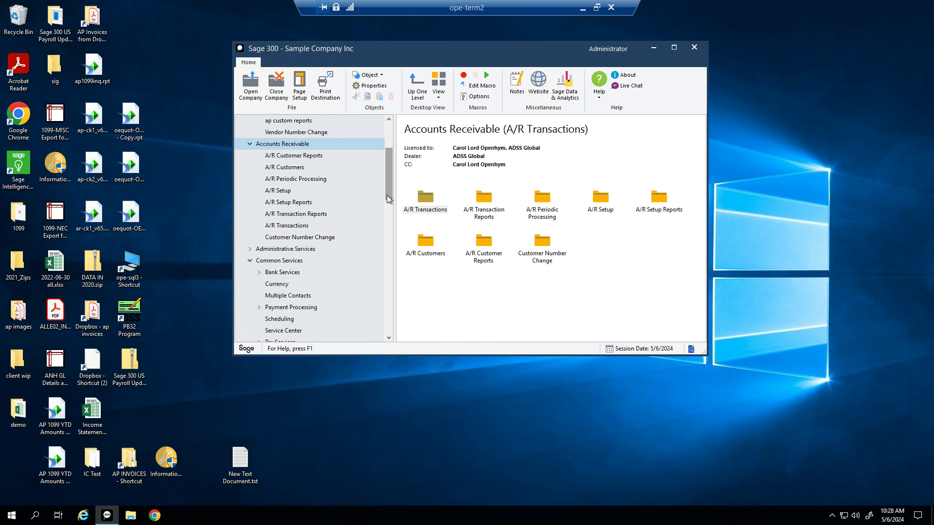
# Step: Review customer optional fields like ARCNTCTTYPE with a widened Description column, then close the window
pyautogui.click(288, 196)
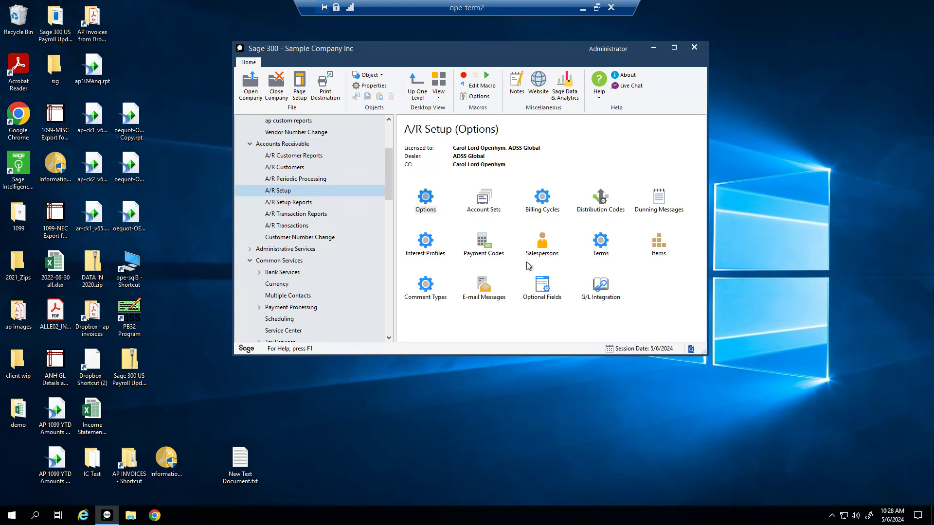
pyautogui.click(493, 297)
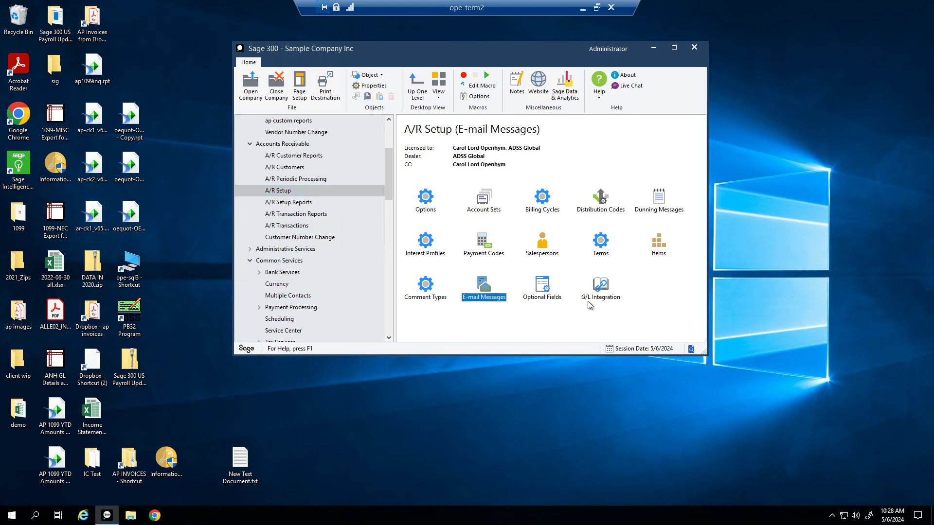
pyautogui.doubleClick(544, 297)
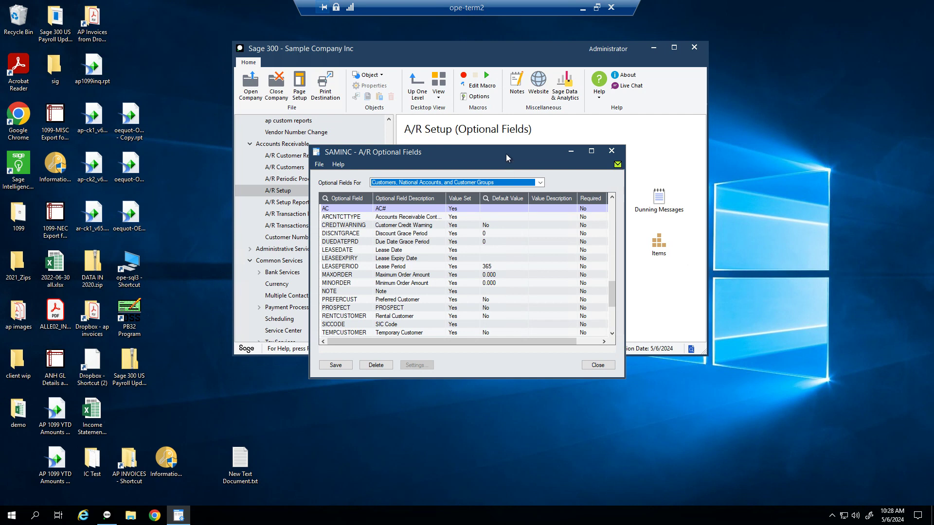
pyautogui.moveTo(508, 149); pyautogui.dragTo(517, 128)
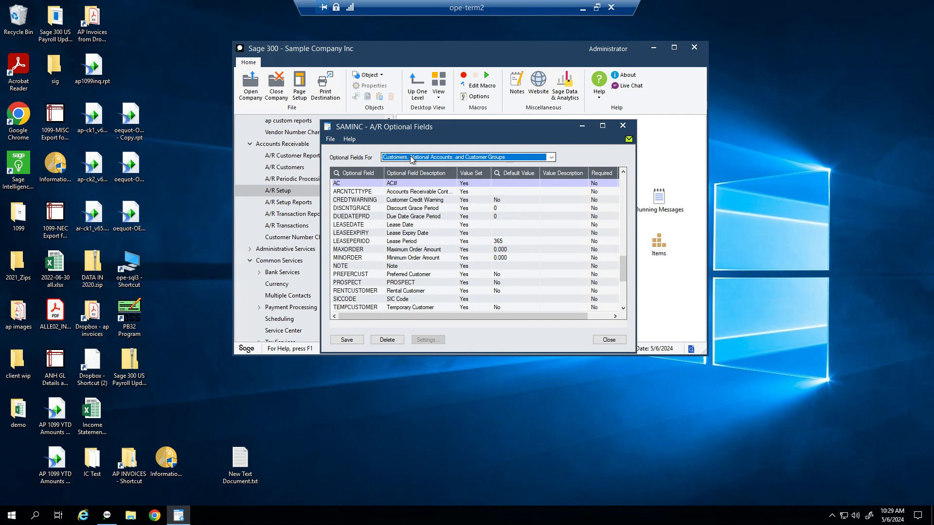
pyautogui.click(498, 162)
pyautogui.click(497, 162)
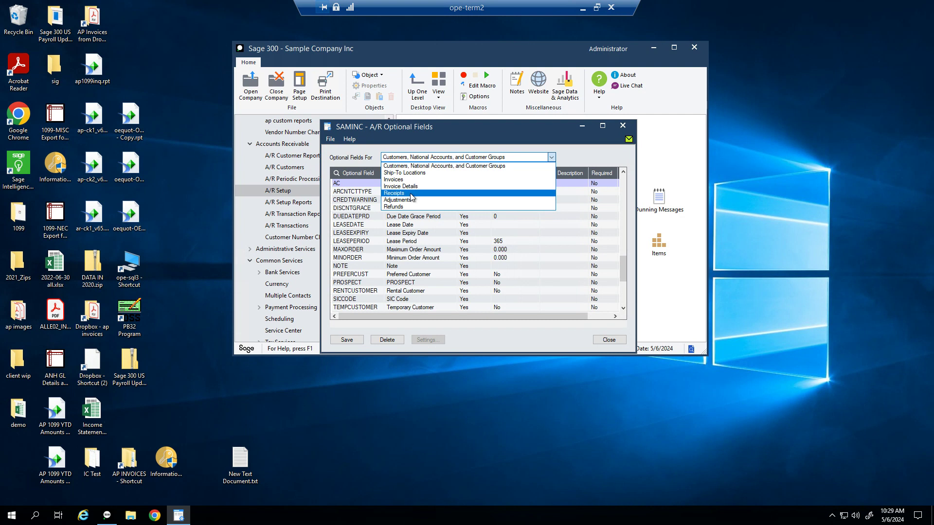
pyautogui.click(589, 153)
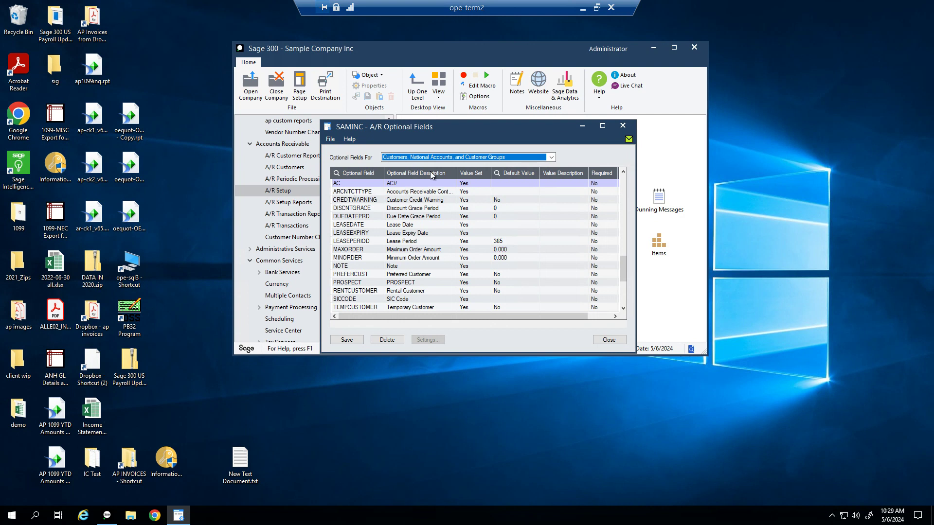
pyautogui.moveTo(457, 171); pyautogui.dragTo(501, 175)
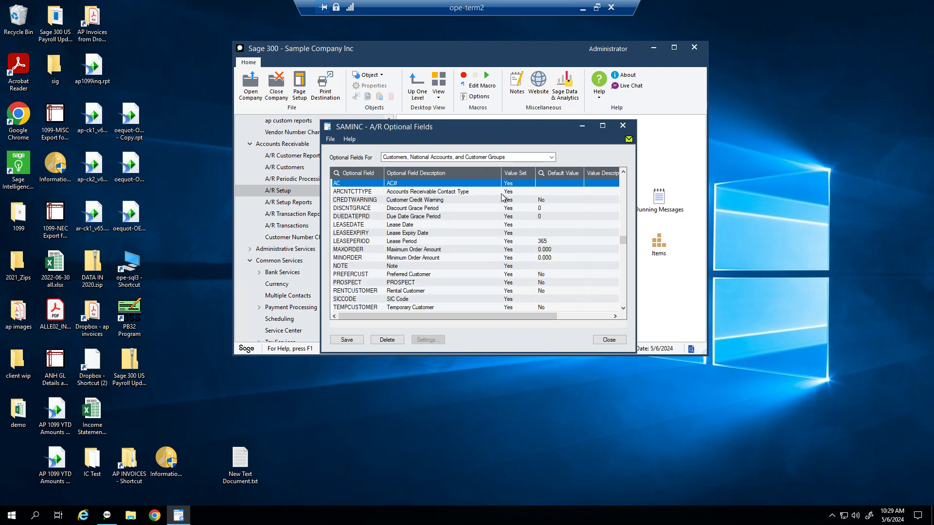
pyautogui.click(471, 194)
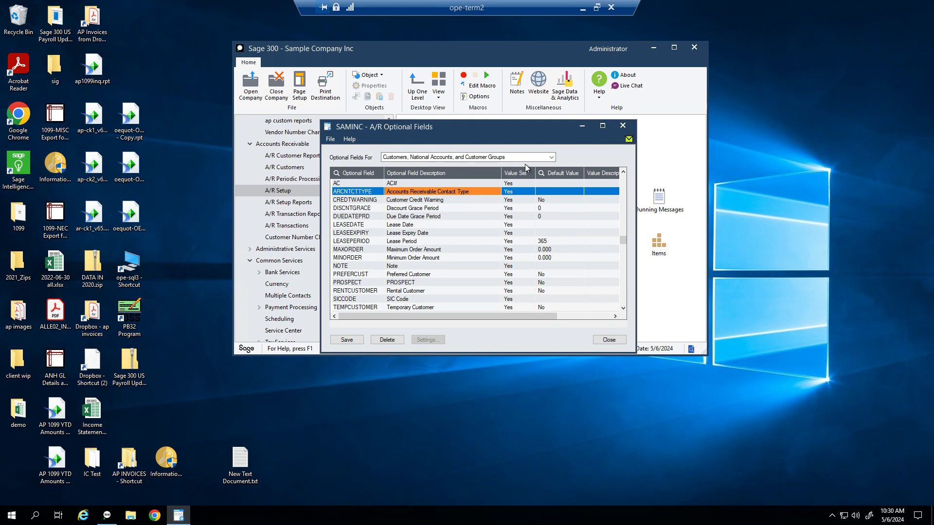
pyautogui.click(622, 126)
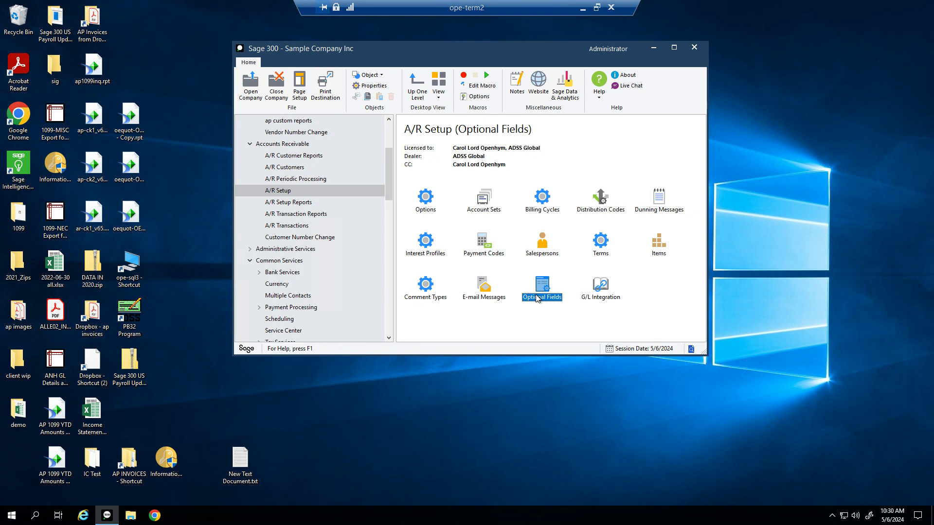
# Step: Open G/L Integration and review the Invoice (AR-IN) and Credit Note (CR) source codes
pyautogui.doubleClick(605, 294)
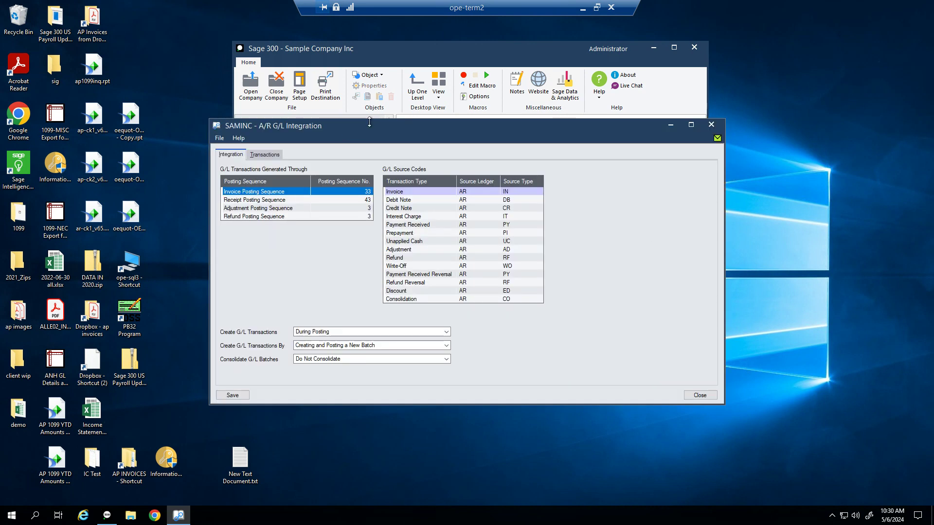
pyautogui.moveTo(370, 121); pyautogui.dragTo(381, 52)
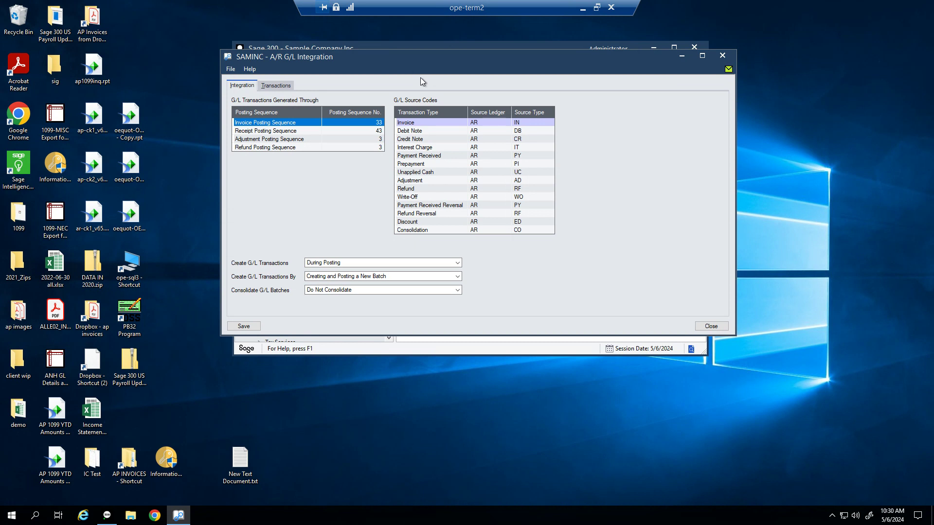
pyautogui.click(553, 124)
pyautogui.click(506, 131)
pyautogui.click(496, 124)
pyautogui.click(530, 123)
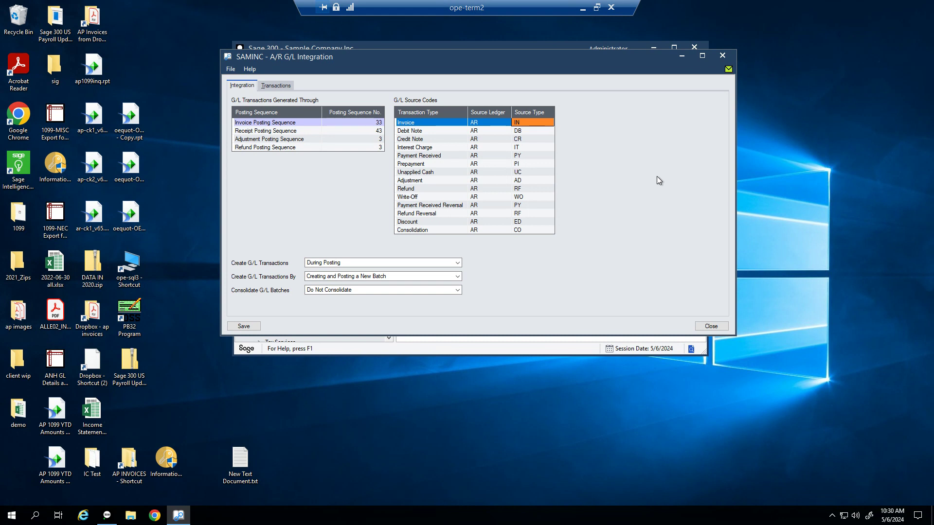
pyautogui.click(485, 124)
pyautogui.click(522, 125)
pyautogui.click(486, 141)
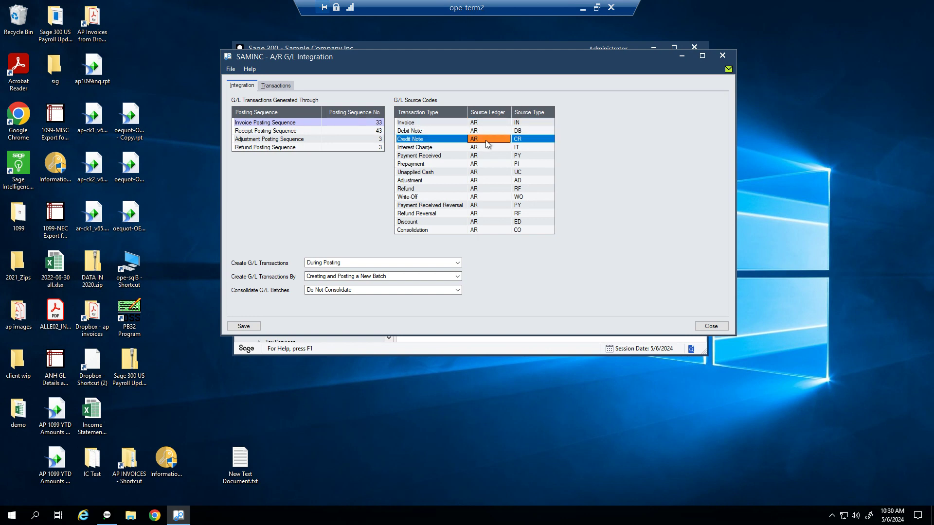
pyautogui.click(525, 141)
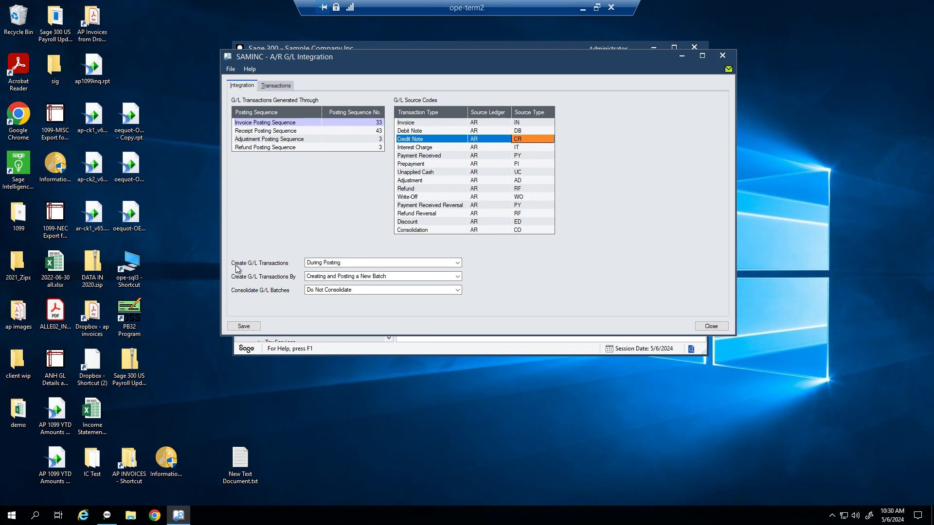
# Step: Keep During Posting and Creating and Posting a New Batch, then view the Transactions settings
pyautogui.click(451, 267)
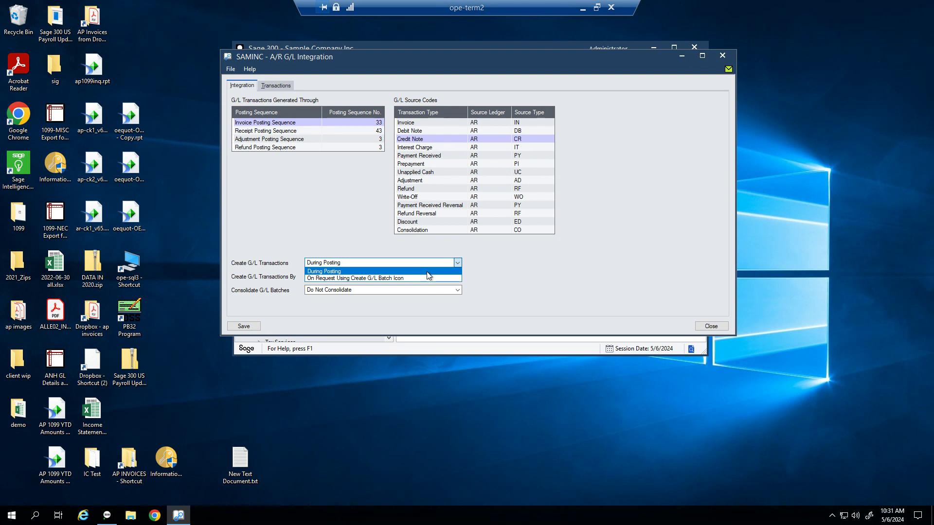
pyautogui.click(427, 272)
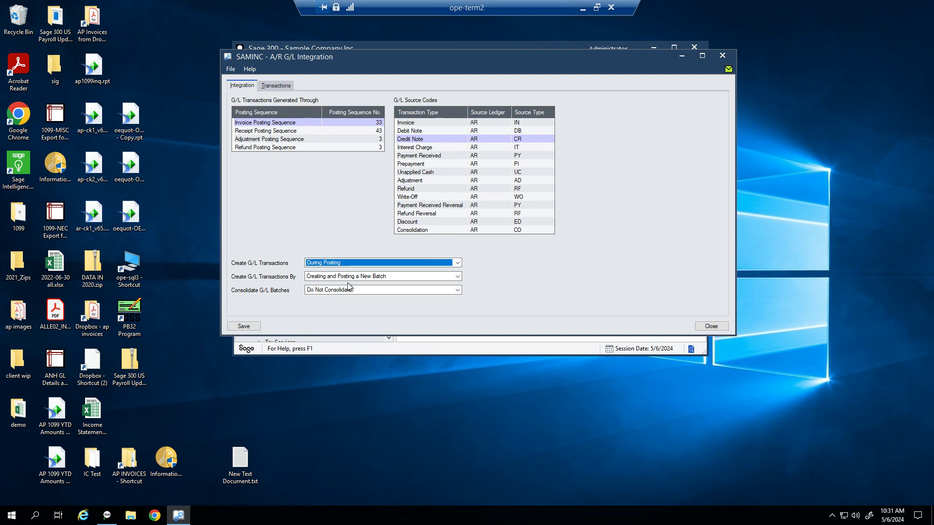
pyautogui.click(438, 278)
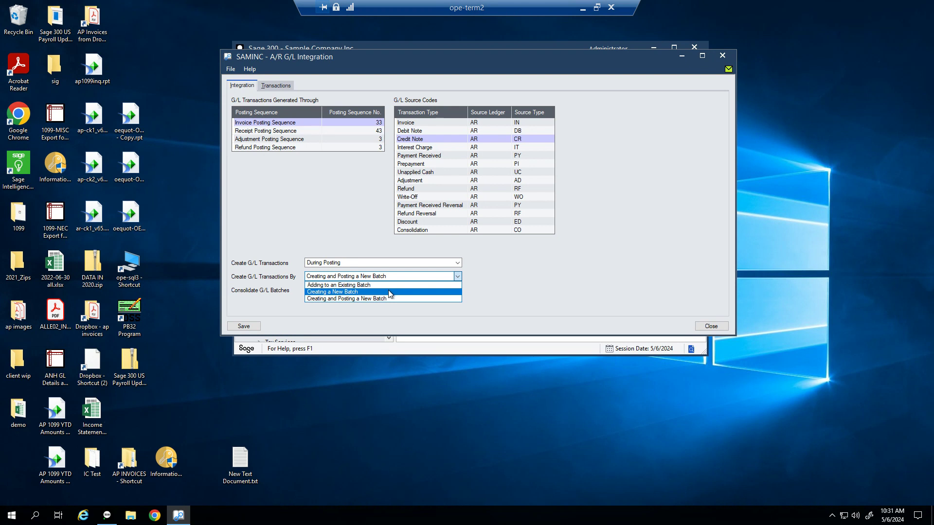
pyautogui.click(423, 298)
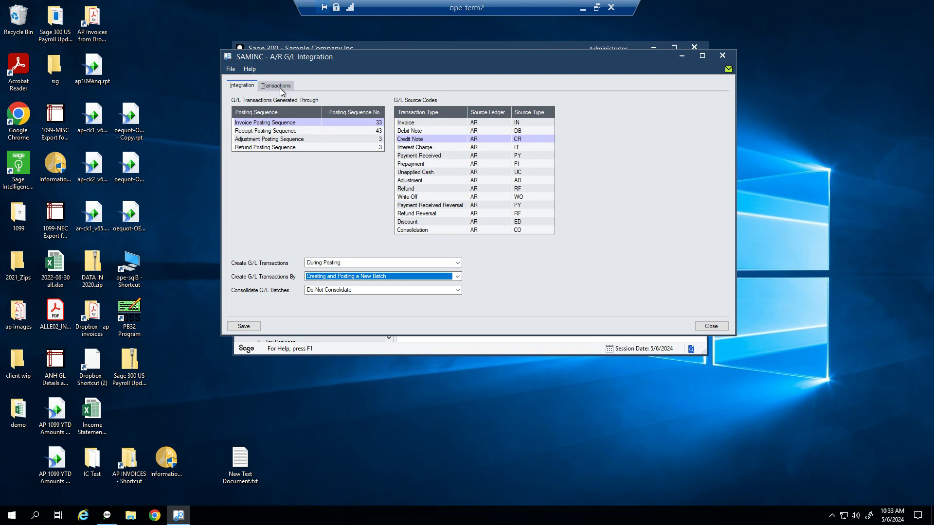
pyautogui.click(281, 91)
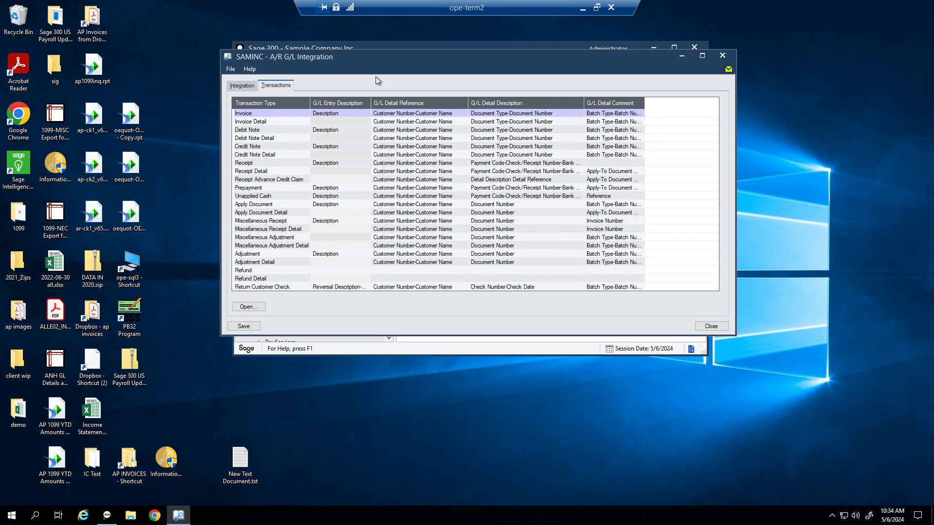
# Step: Review the Invoice, Debit Note, Invoice Detail and Credit Note transaction settings
pyautogui.click(287, 115)
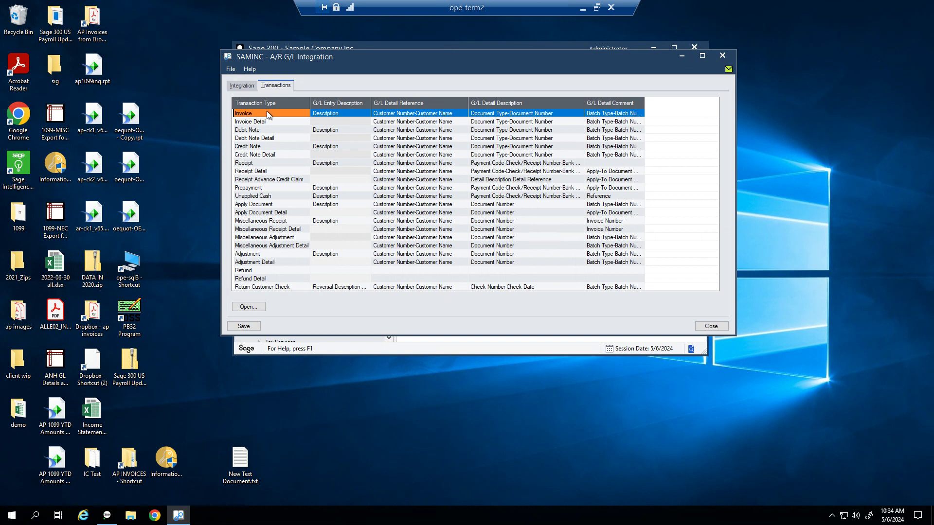
pyautogui.click(272, 128)
pyautogui.click(271, 122)
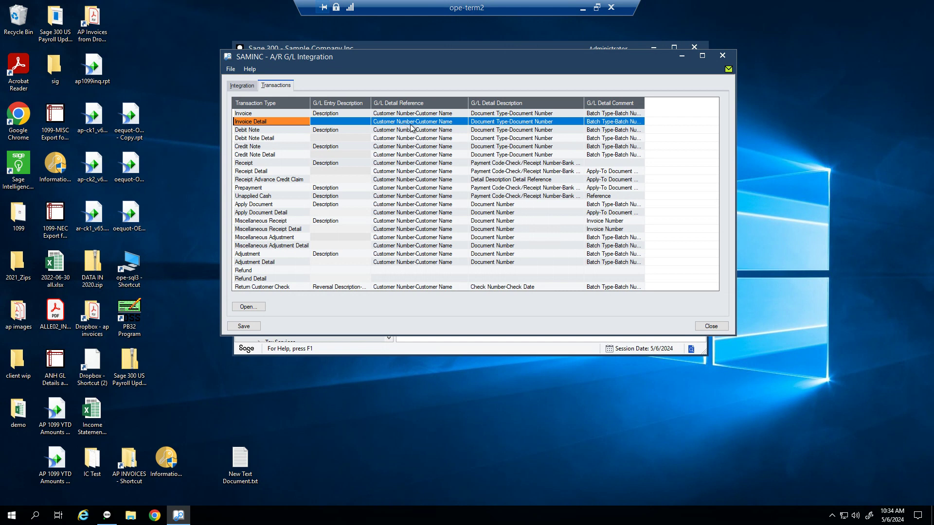
pyautogui.click(445, 124)
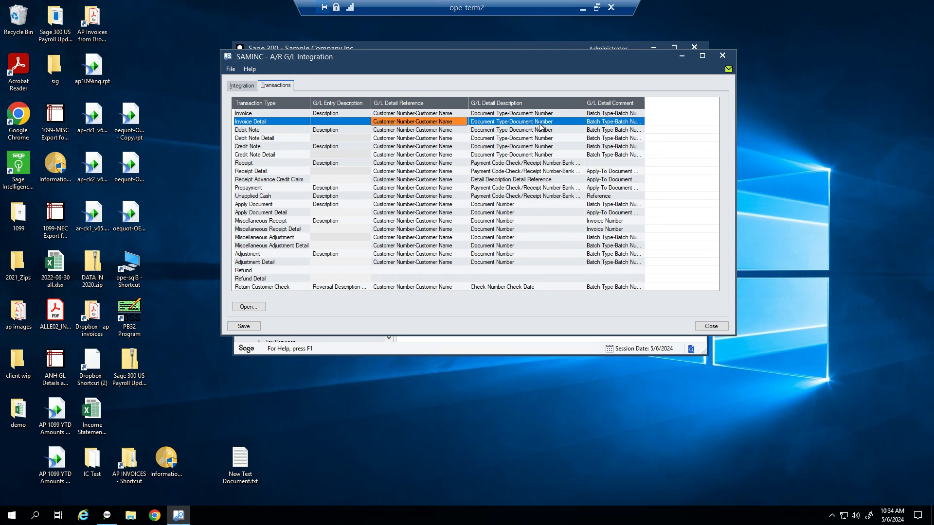
pyautogui.click(281, 114)
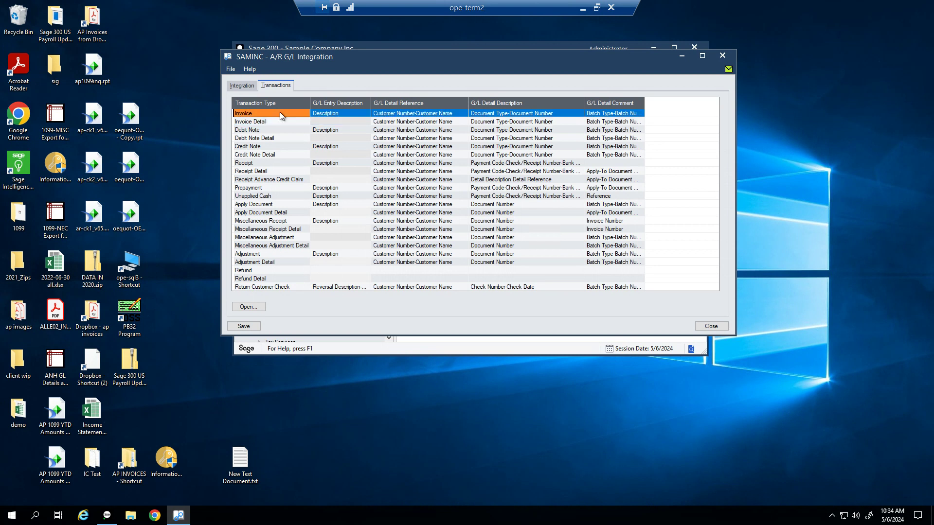
pyautogui.click(272, 130)
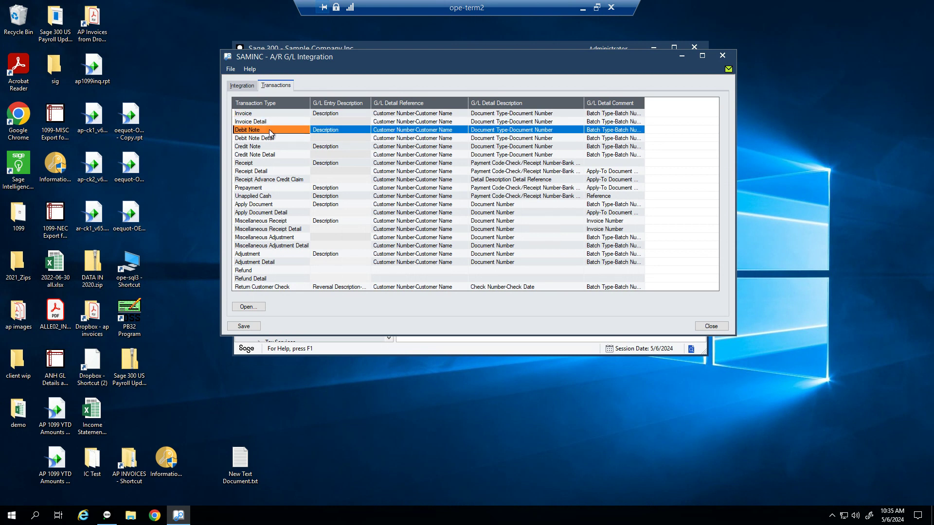
pyautogui.click(266, 147)
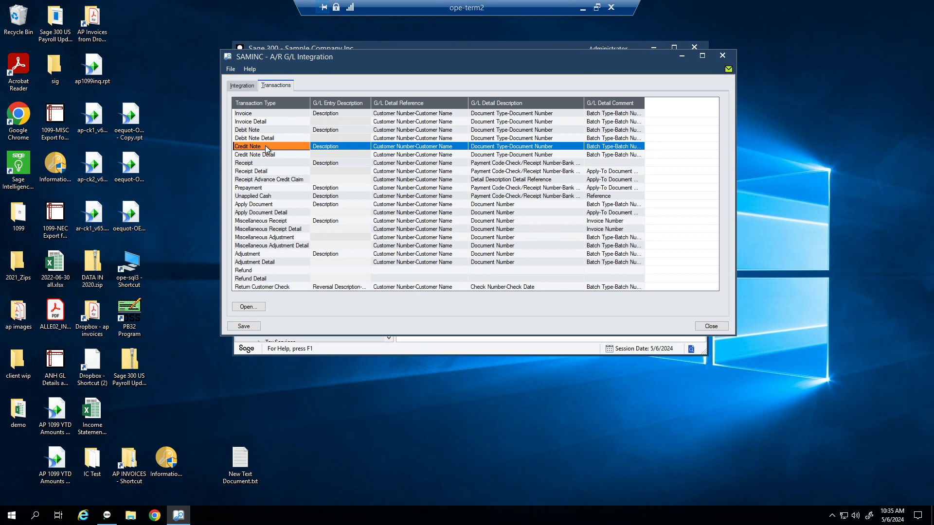
# Step: Select the Invoice row's G/L Detail Reference, Detail Description and Entry Description settings
pyautogui.click(292, 114)
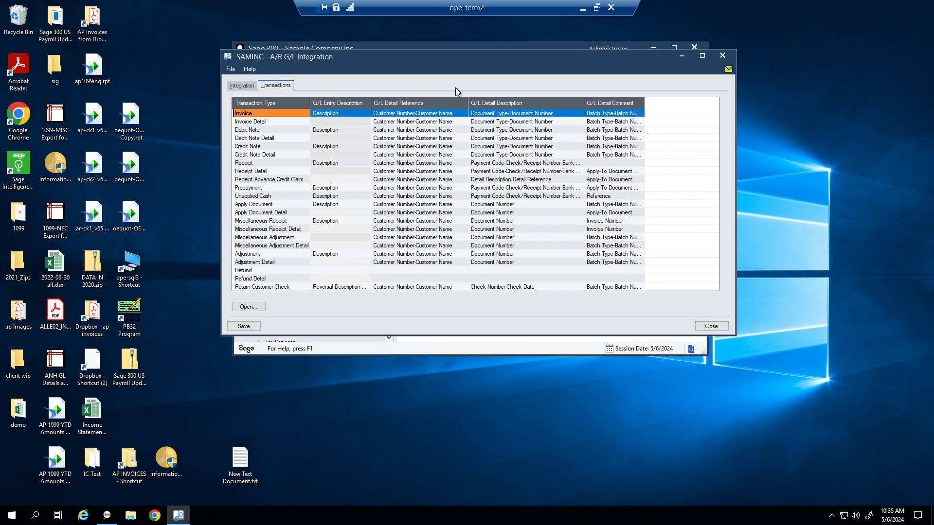
pyautogui.click(448, 116)
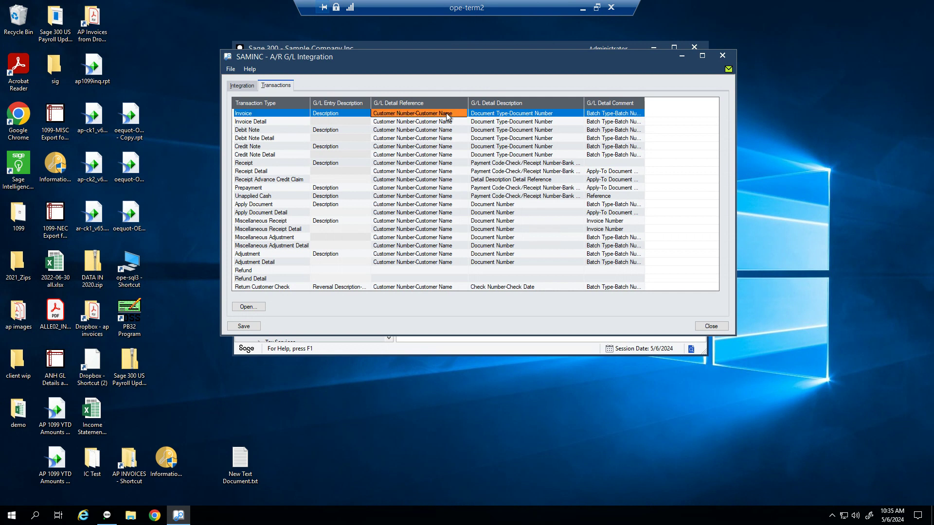
pyautogui.click(519, 118)
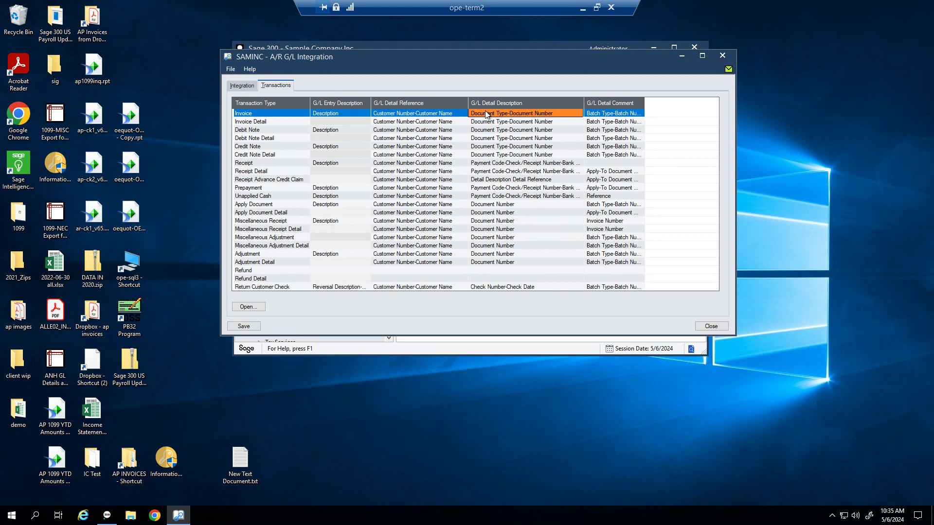
pyautogui.click(344, 117)
# Step: Inspect the Invoice entry description and Invoice Detail reference segments (Customer Number, Customer Name) without changes
pyautogui.doubleClick(344, 117)
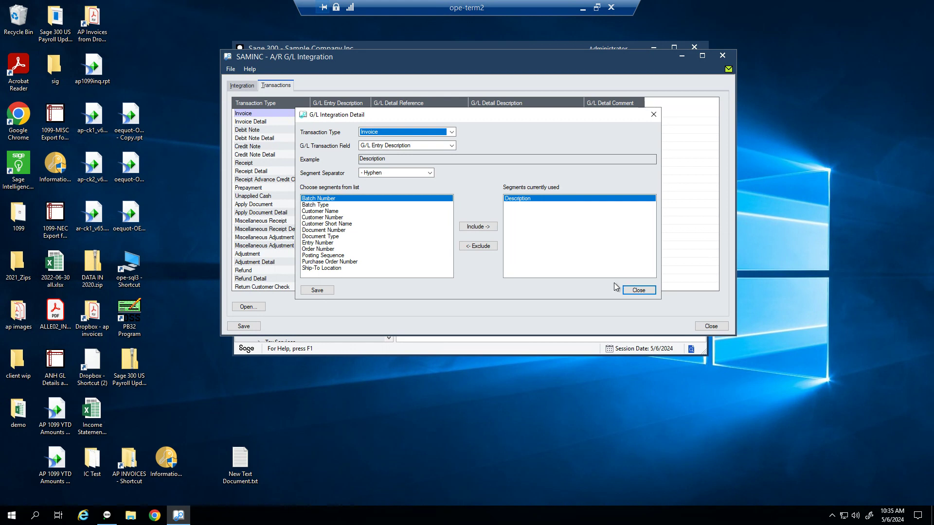
pyautogui.click(638, 291)
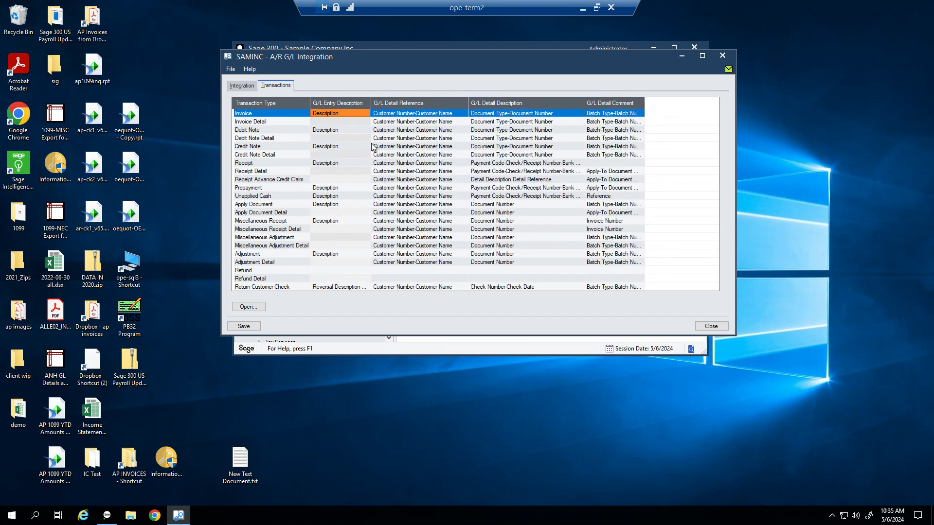
pyautogui.doubleClick(396, 121)
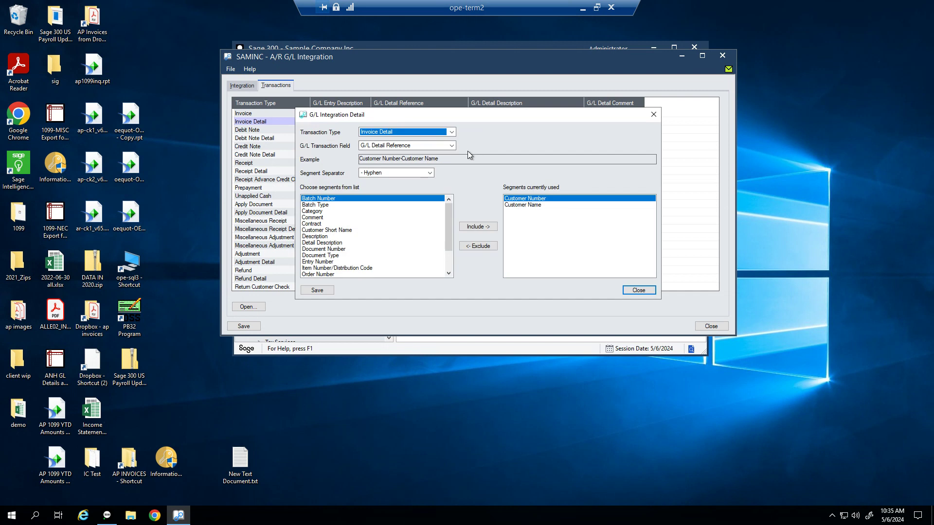
pyautogui.click(540, 205)
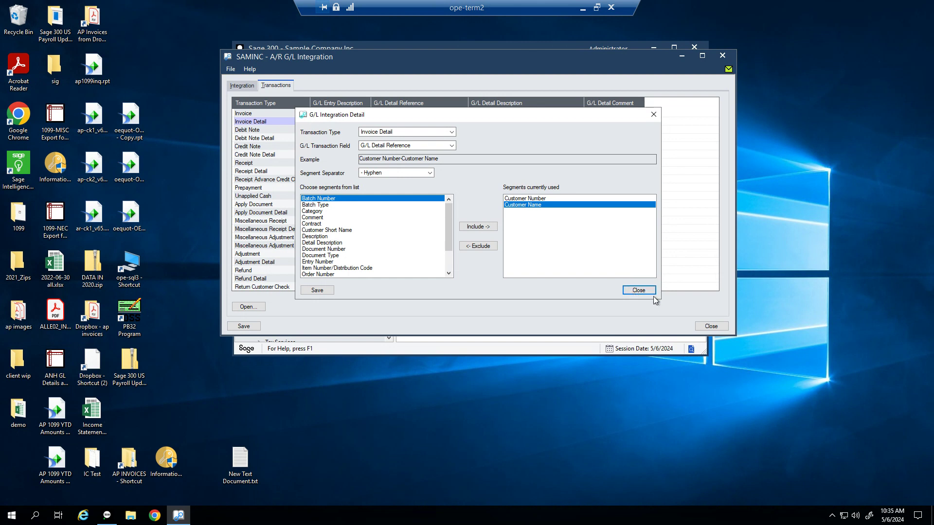
pyautogui.click(632, 291)
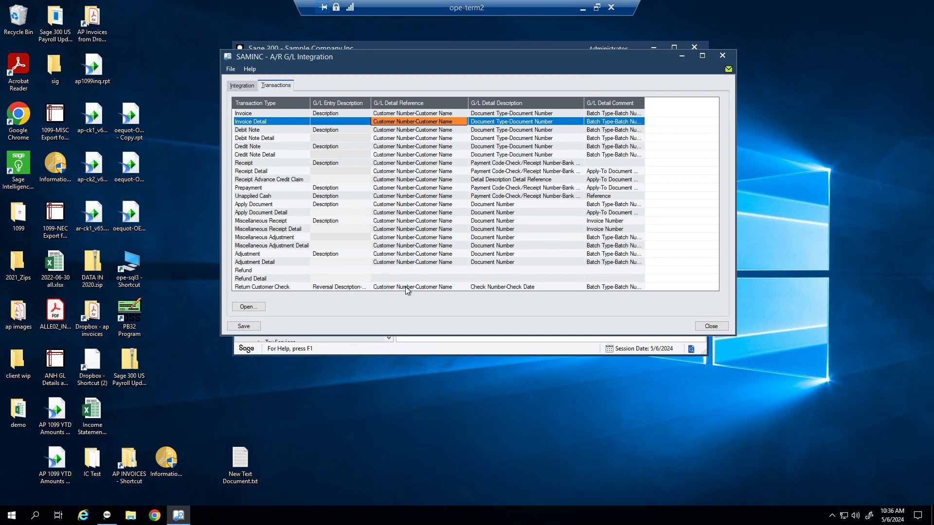
pyautogui.click(712, 329)
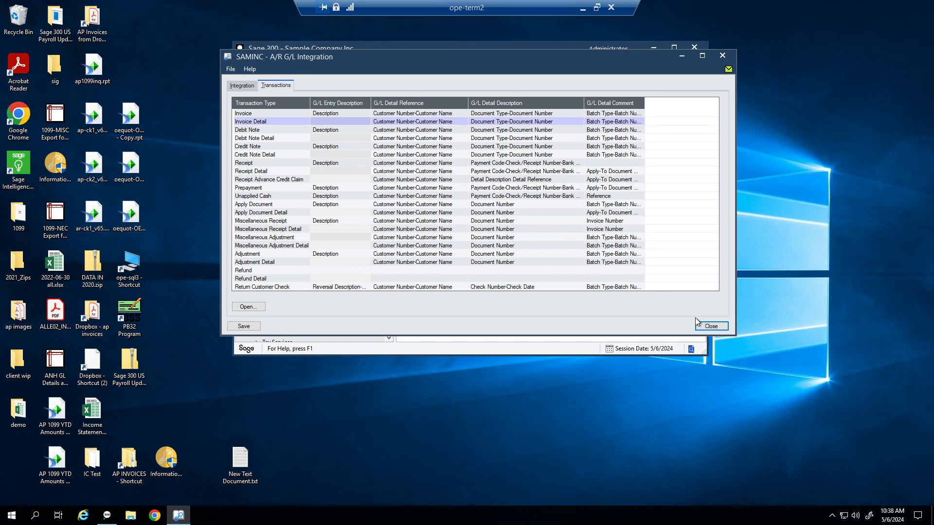
# Step: Close A/R G/L Integration and open Customer Groups from the A/R Customers functions
pyautogui.click(719, 329)
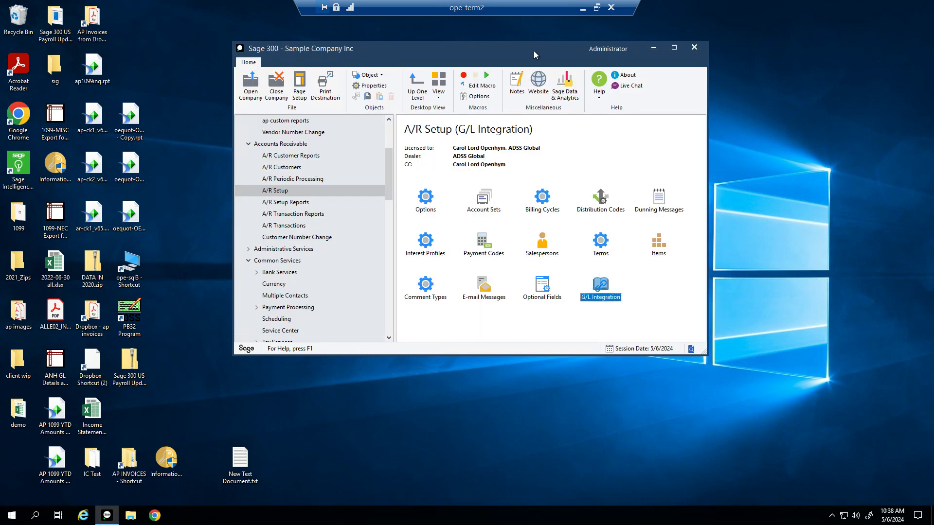
pyautogui.moveTo(539, 45); pyautogui.dragTo(574, 49)
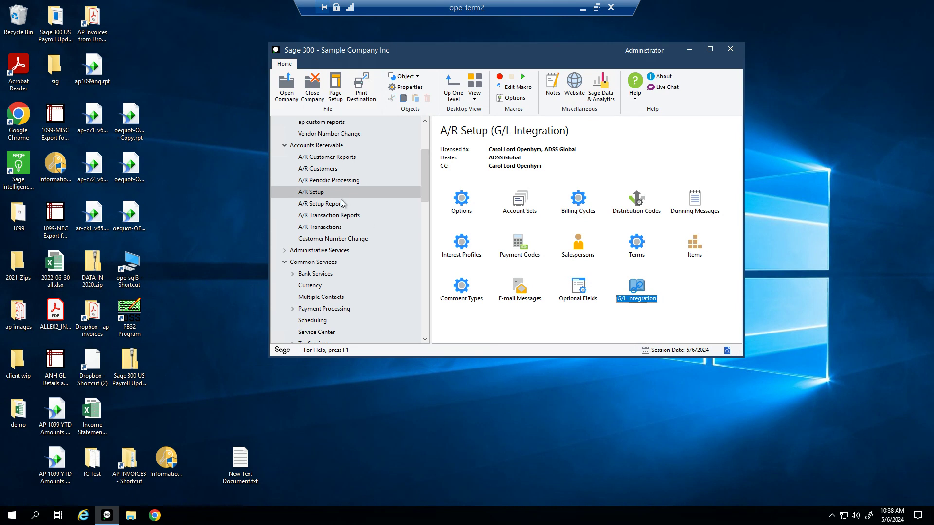
pyautogui.click(321, 171)
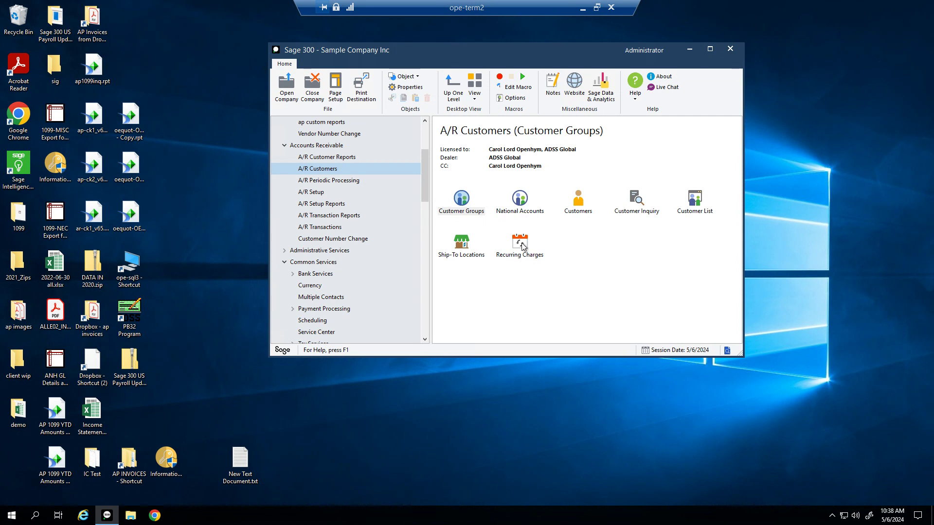
pyautogui.doubleClick(467, 214)
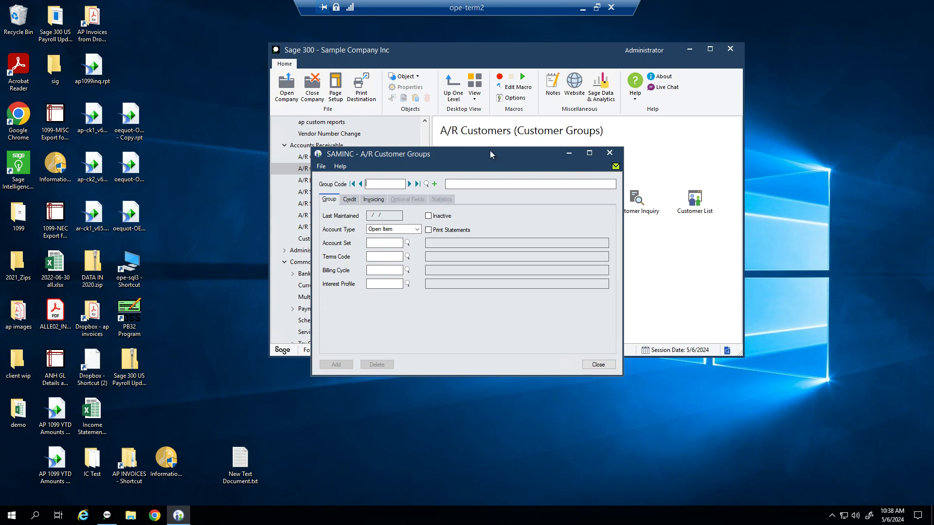
# Step: Browse existing customer groups BF and EMP, then start a blank new group
pyautogui.moveTo(490, 155); pyautogui.dragTo(500, 104)
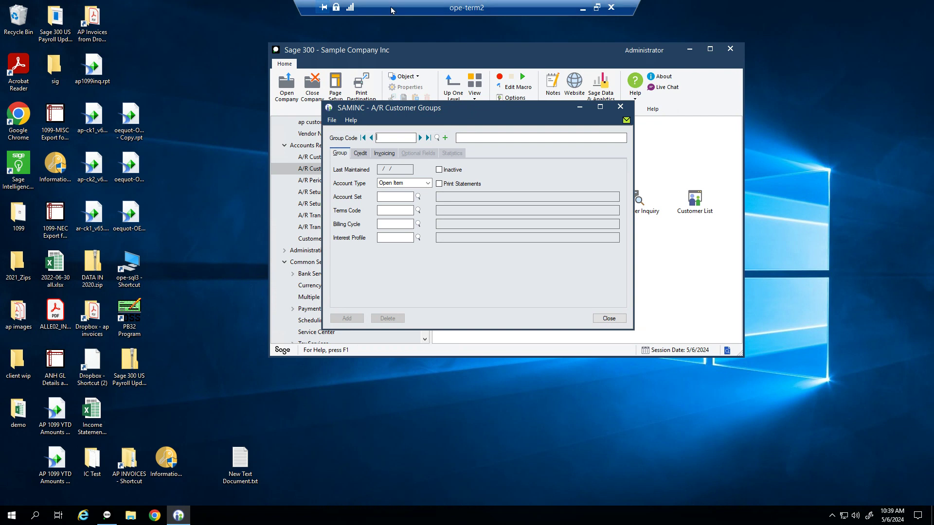
pyautogui.click(421, 138)
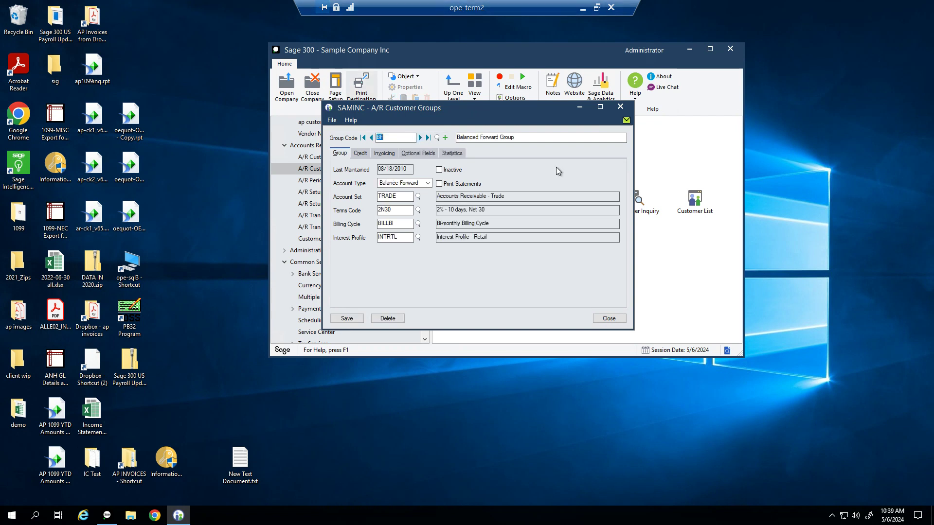
pyautogui.click(420, 138)
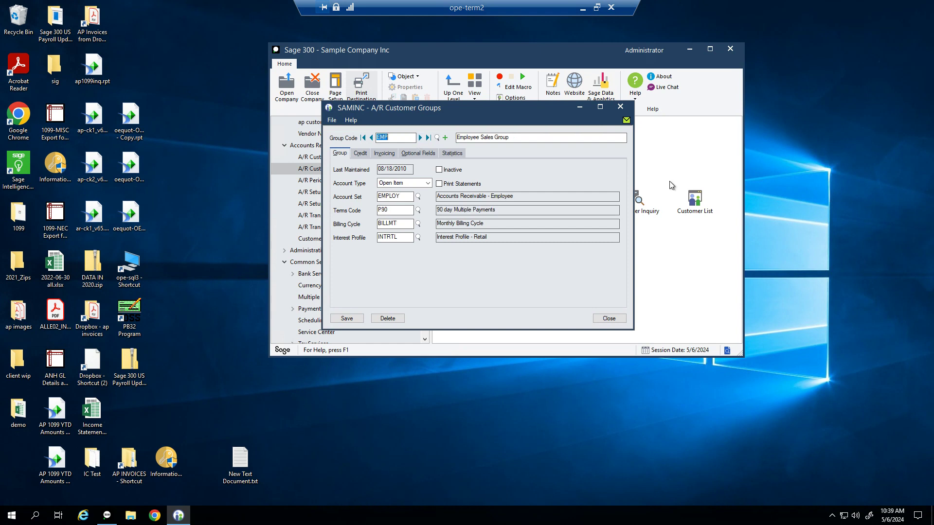
pyautogui.click(445, 138)
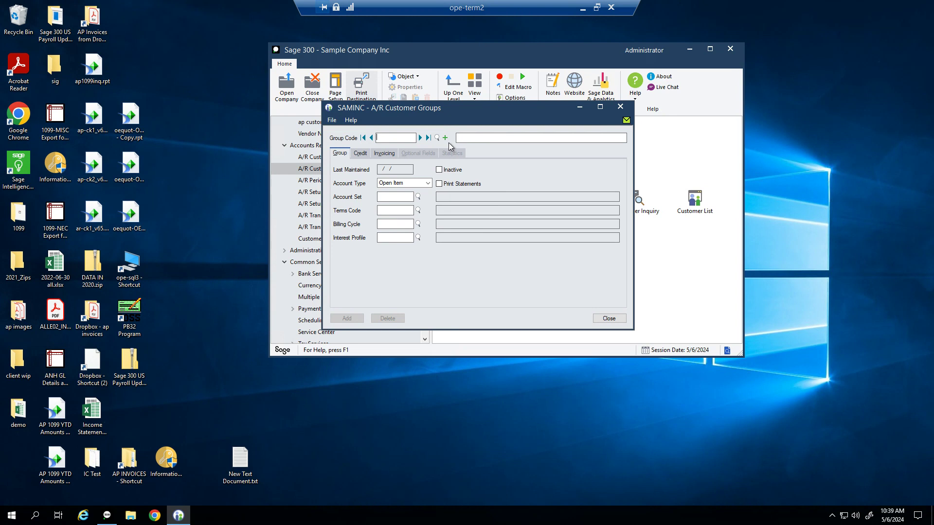
# Step: Create customer group PRI with description 'Private Clients'
pyautogui.write('PRI')
pyautogui.press('Tab')
pyautogui.write('Private')
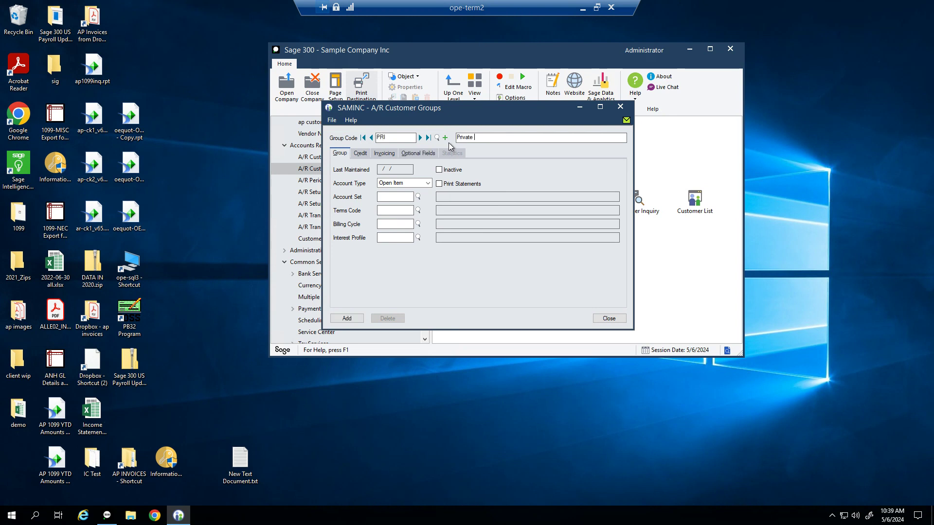
pyautogui.write(' Clients')
pyautogui.press('Tab')
pyautogui.press('Tab')
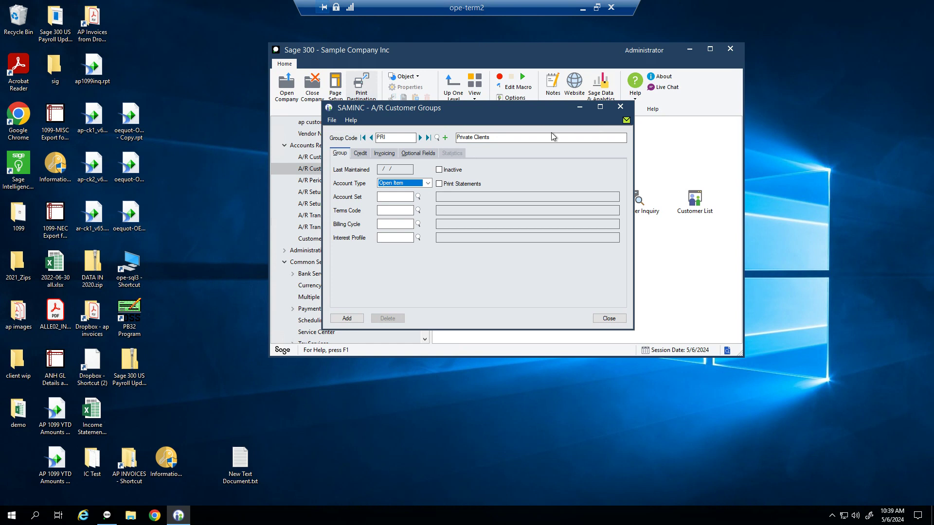
# Step: Enable statement printing, set account set TRADE and terms code N30 (Net 30 Days)
pyautogui.click(439, 184)
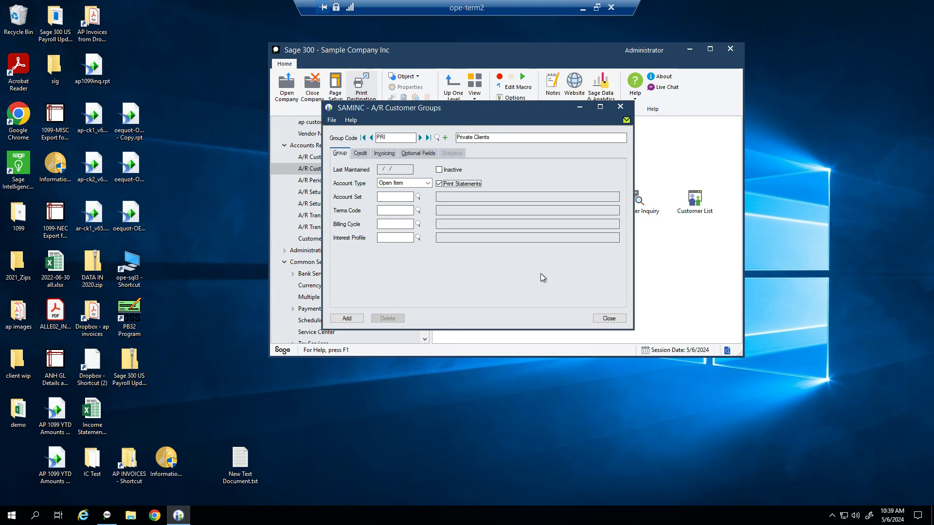
pyautogui.click(389, 196)
pyautogui.write('TRADE')
pyautogui.press('Tab')
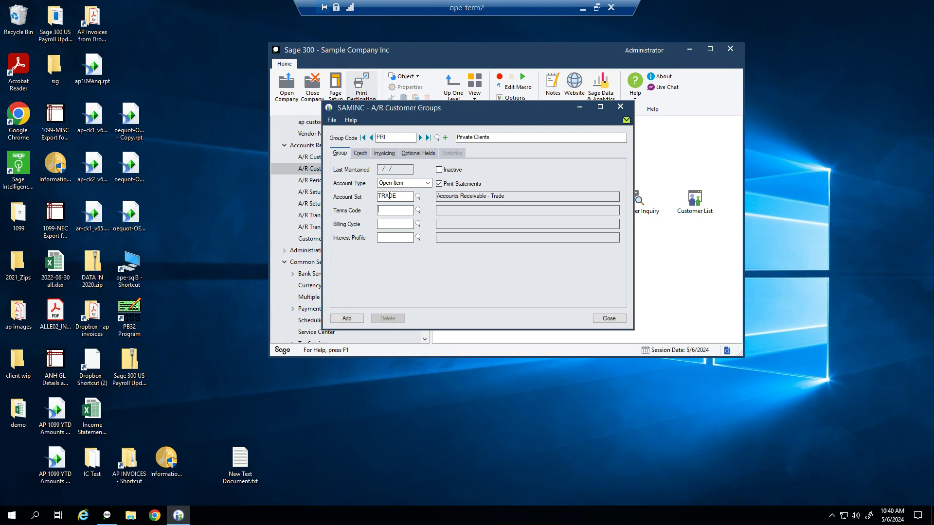
pyautogui.write('NET30')
pyautogui.press('Tab')
pyautogui.press('Return')
pyautogui.write('NET30')
pyautogui.press('F5')
pyautogui.press('Up')
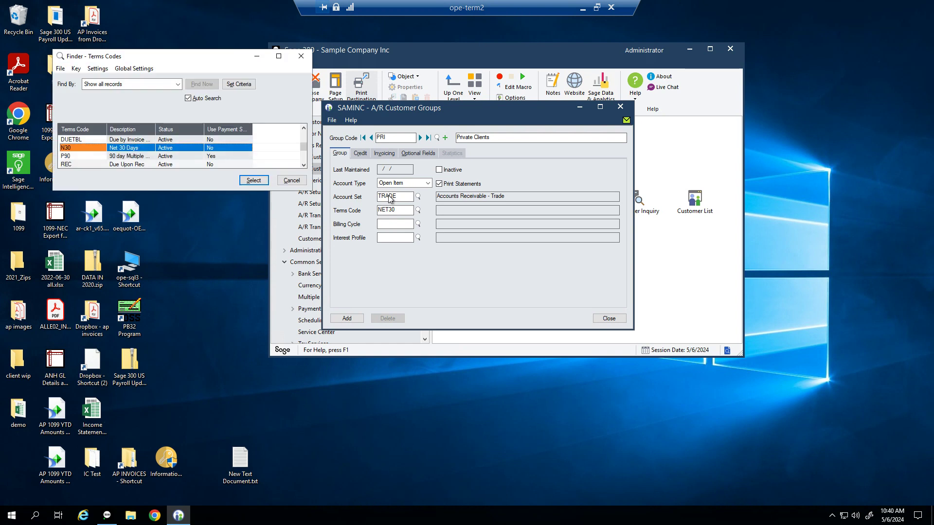
pyautogui.press('Return')
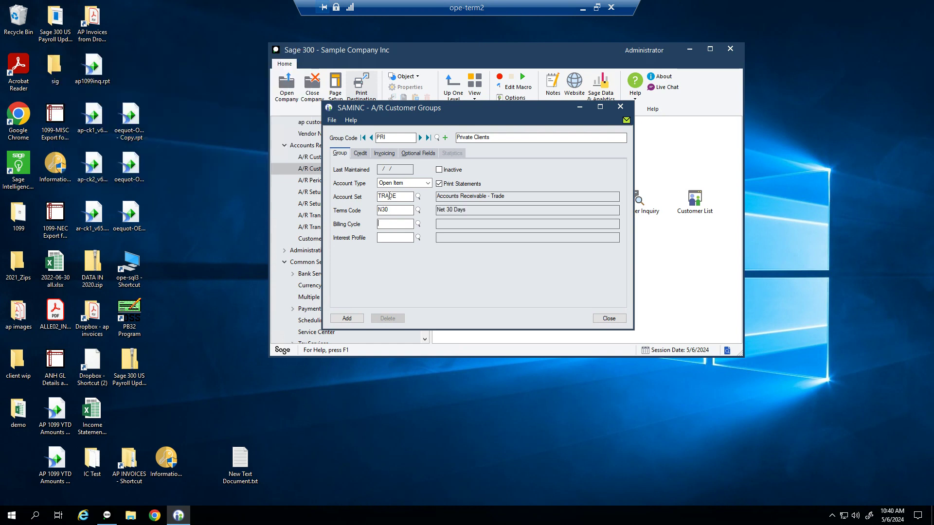
# Step: Set billing cycle BILLWK and interest profile ZERO, then view the credit settings
pyautogui.press('F5')
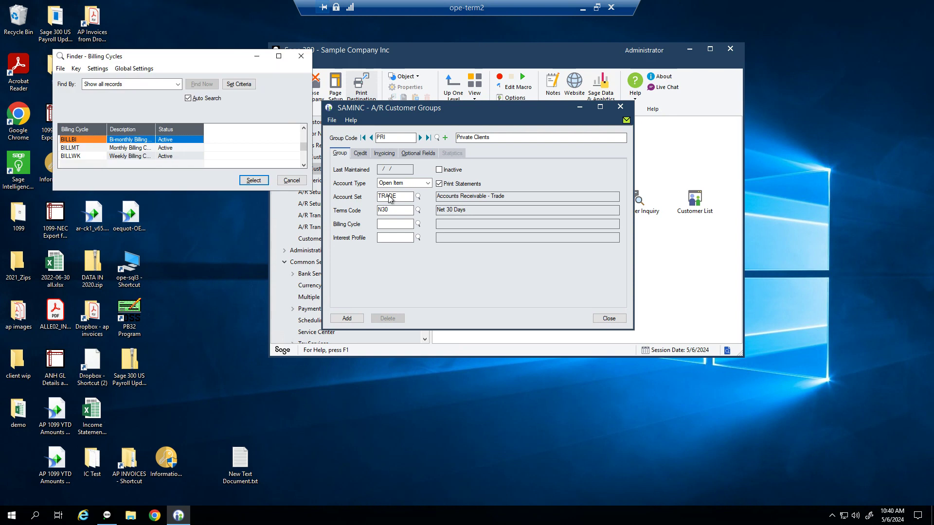
pyautogui.press('Down')
pyautogui.press('Down')
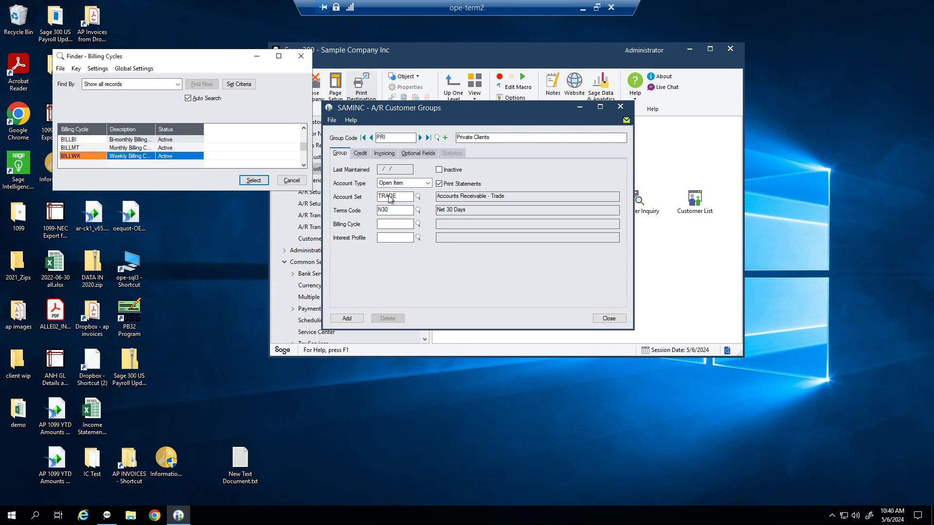
pyautogui.press('Return')
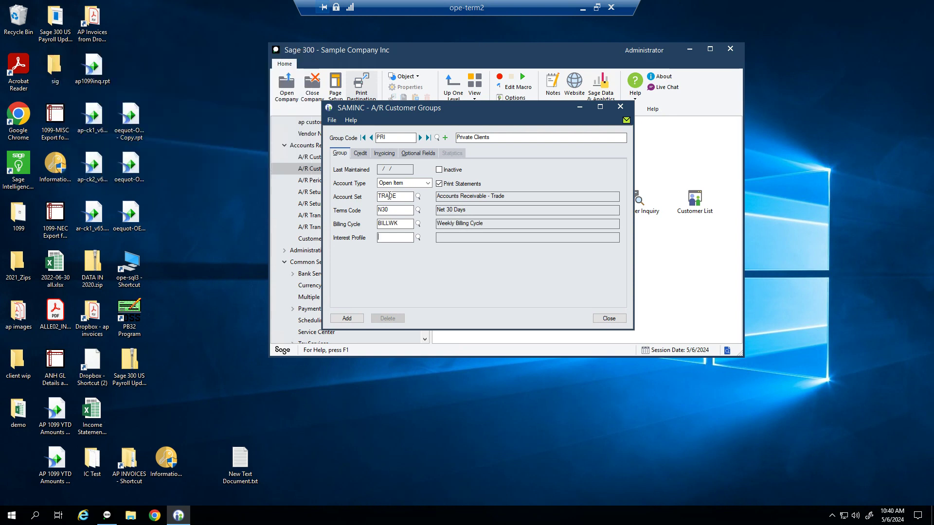
pyautogui.write('ZOR')
pyautogui.press('BackSpace')
pyautogui.write('ERO')
pyautogui.press('Tab')
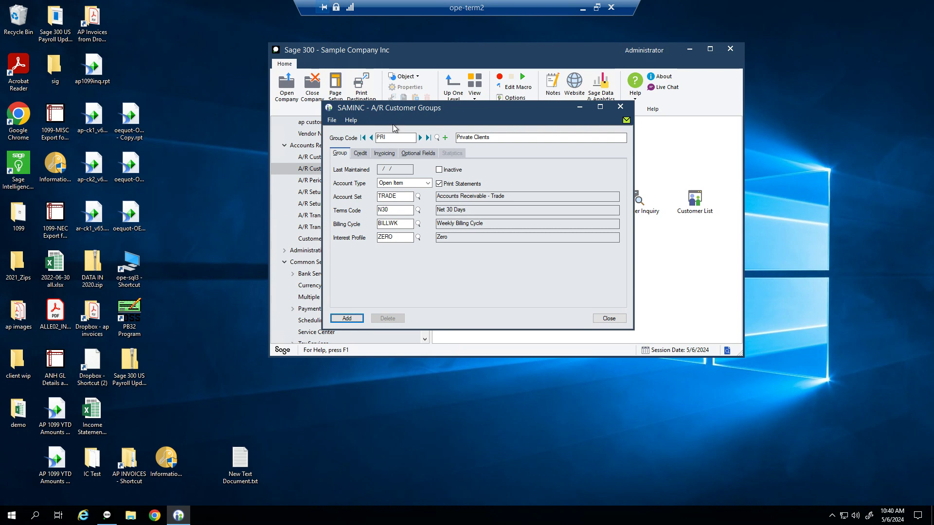
pyautogui.click(367, 154)
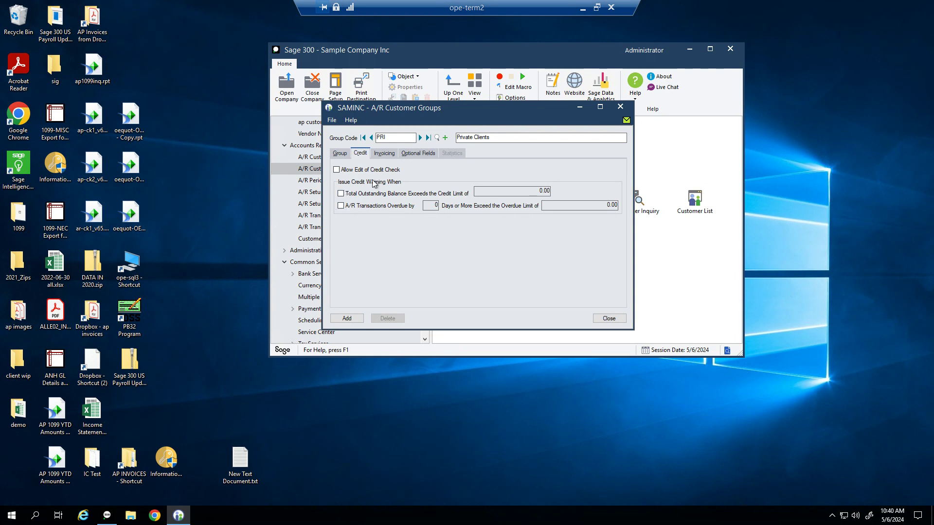
# Step: Give PRI tax group NC with North Carolina at tax class 2 (Non Tax), adding a salesperson row
pyautogui.click(385, 154)
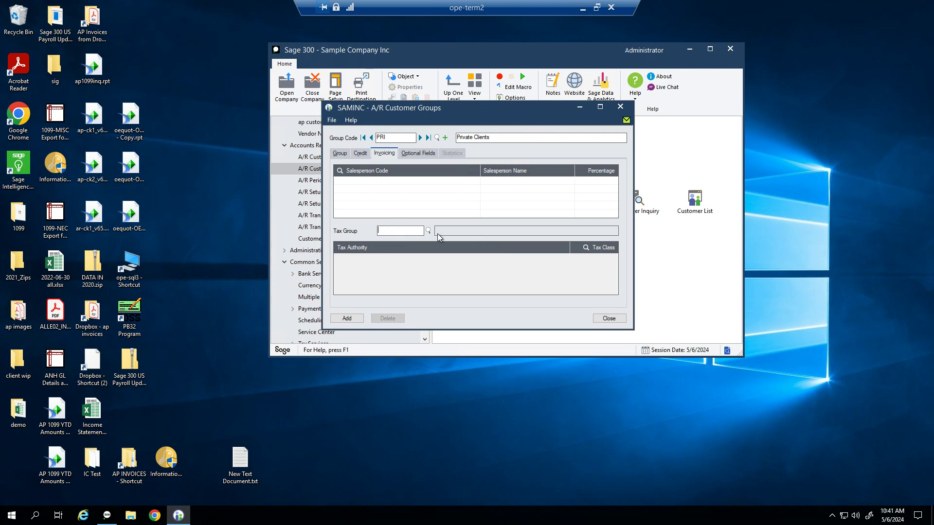
pyautogui.write('NC')
pyautogui.press('Tab')
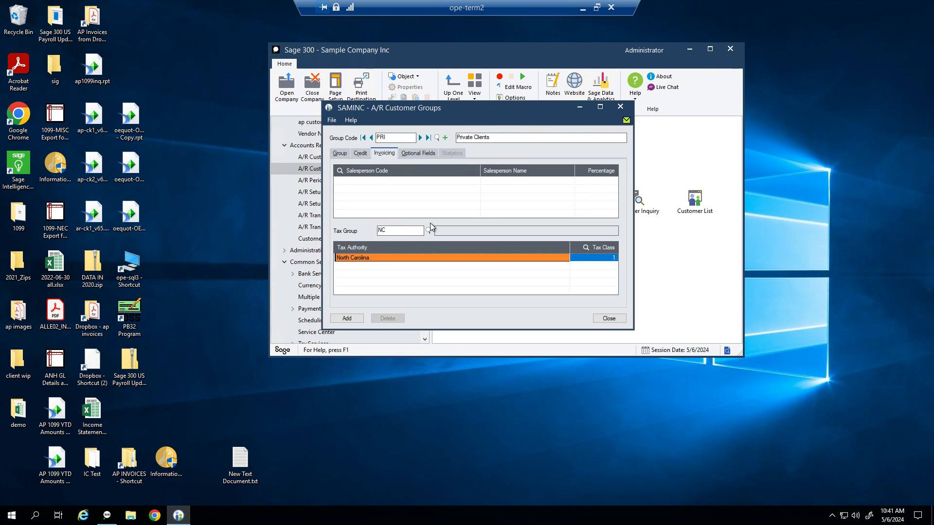
pyautogui.click(587, 248)
pyautogui.doubleClick(103, 148)
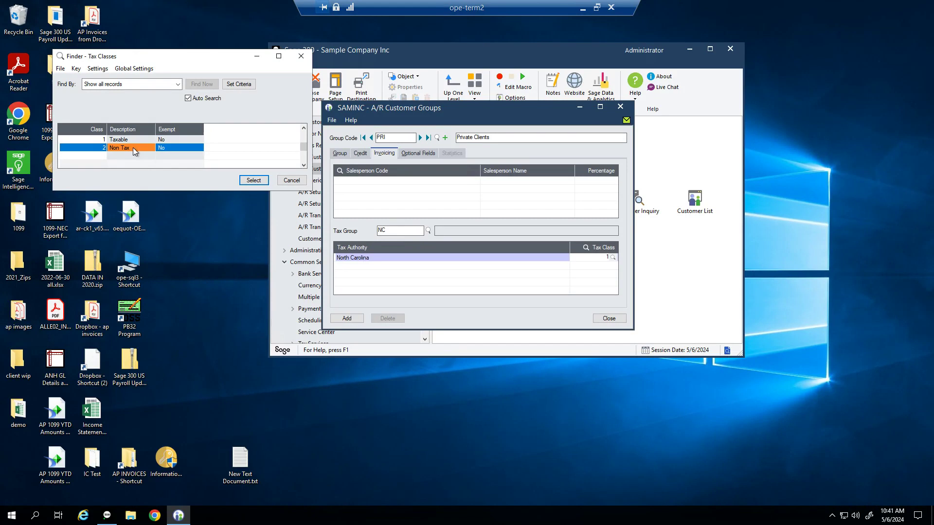
pyautogui.press('Tab')
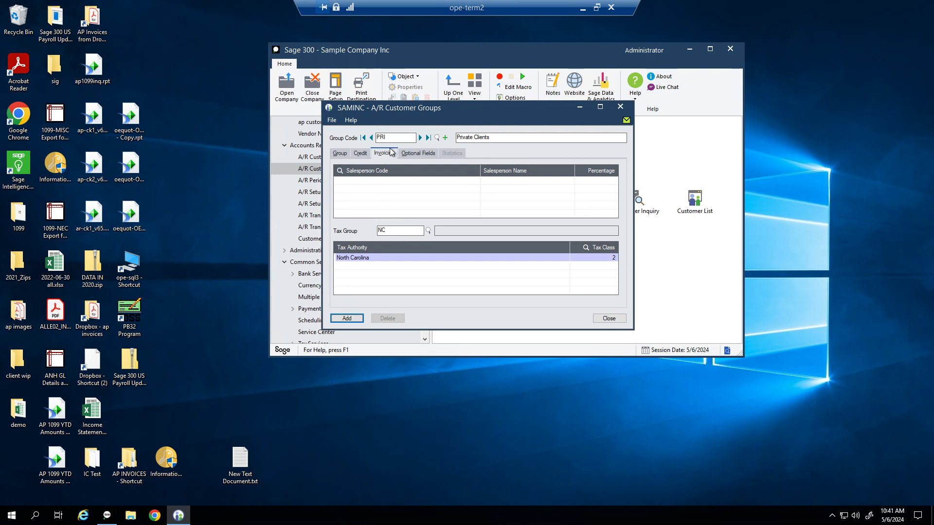
pyautogui.click(371, 185)
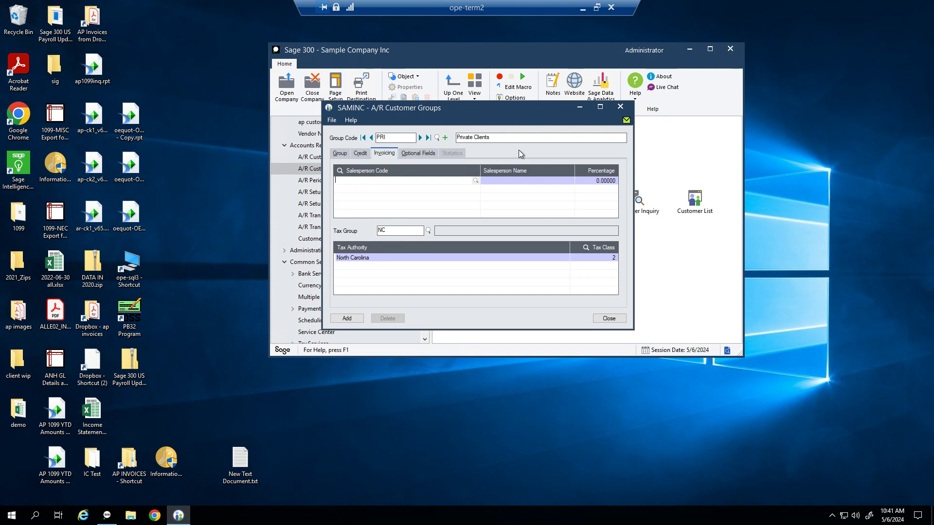
# Step: Check optional fields, add the Private Clients group and close Customer Groups
pyautogui.click(413, 152)
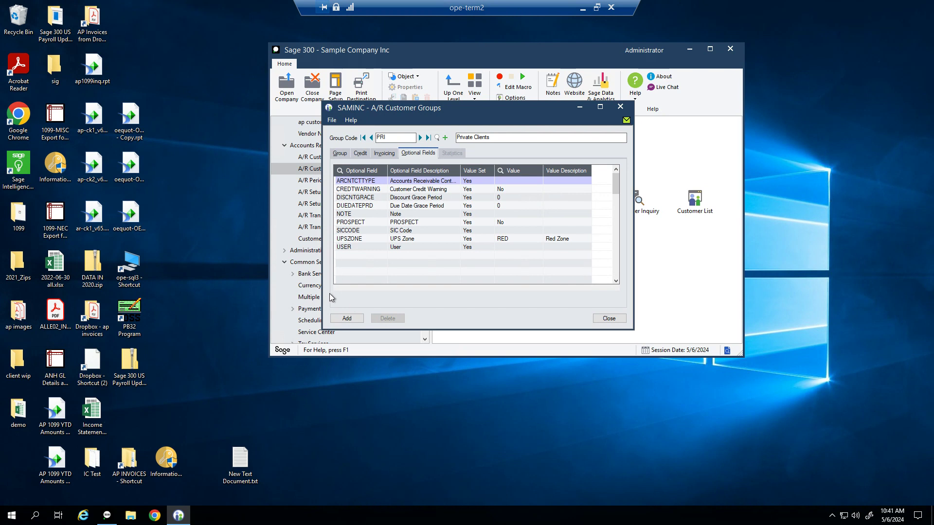
pyautogui.click(355, 320)
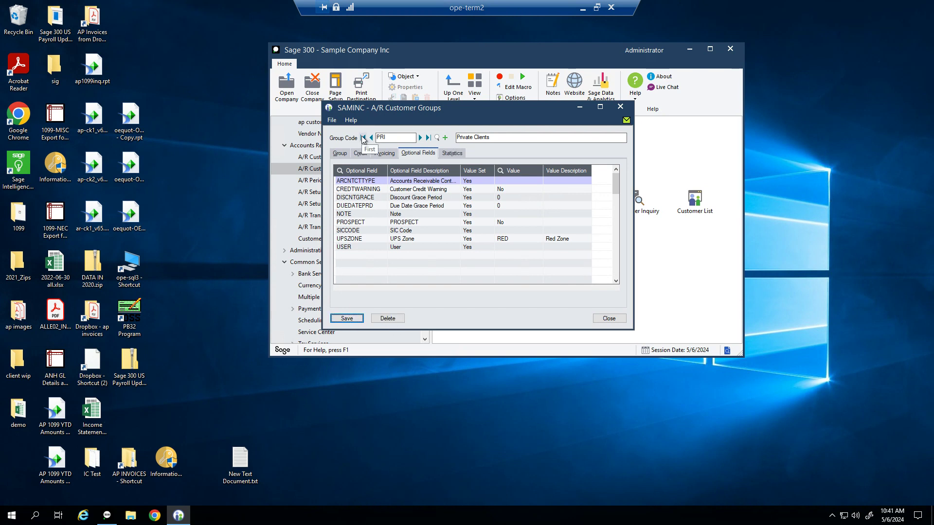
pyautogui.click(611, 319)
pyautogui.click(531, 209)
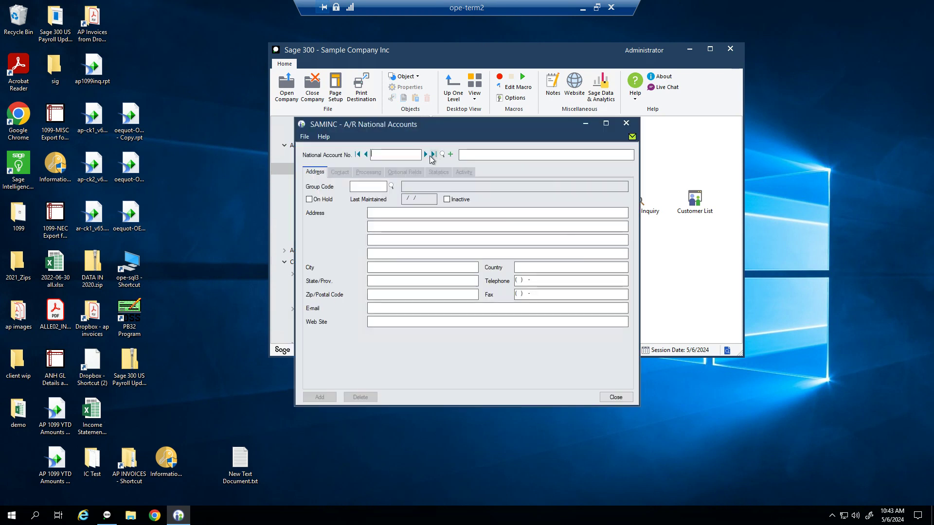
pyautogui.click(427, 155)
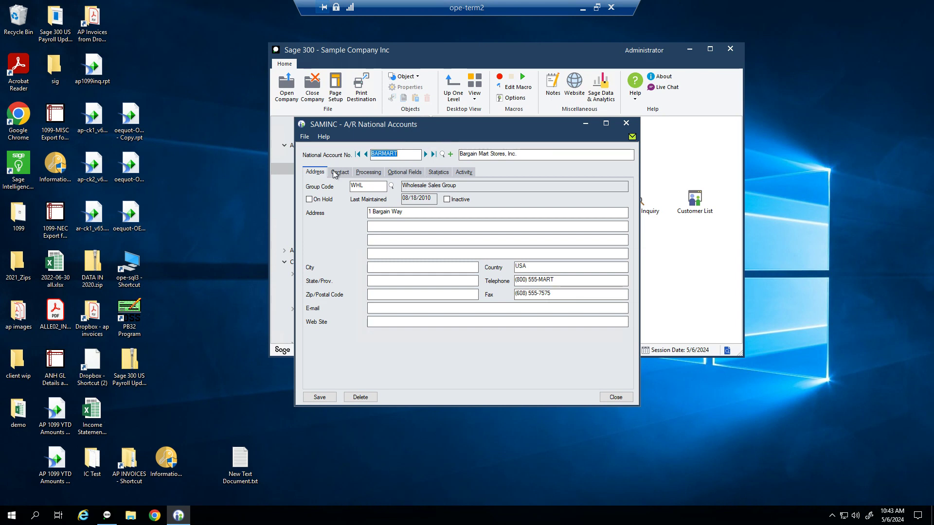
pyautogui.click(614, 398)
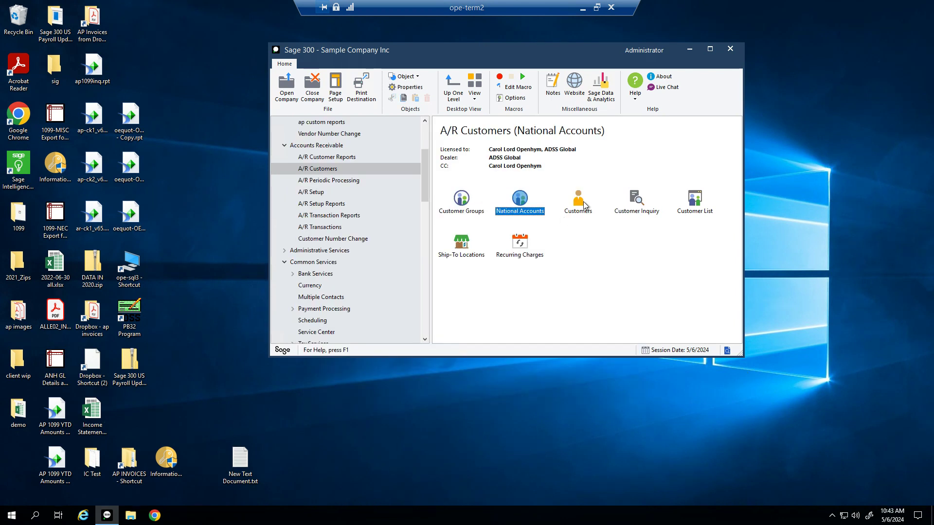
# Step: Open A/R Customers and enter customer number CAM01 with the customer's name
pyautogui.doubleClick(584, 204)
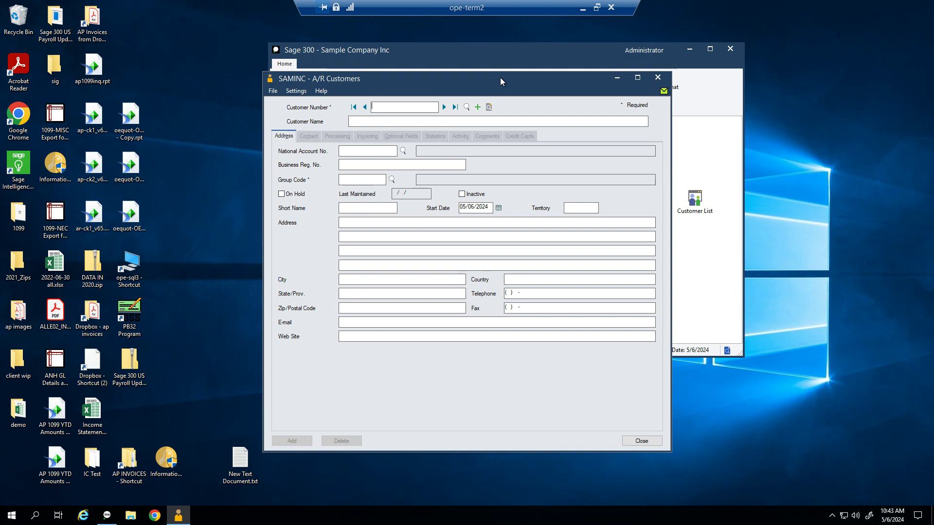
pyautogui.moveTo(494, 81); pyautogui.dragTo(510, 49)
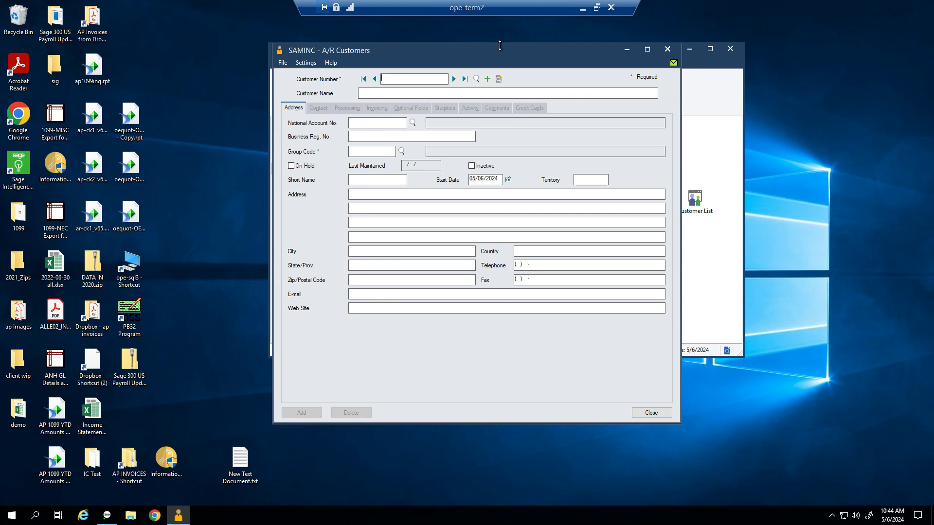
pyautogui.write('AM01')
pyautogui.press('Tab')
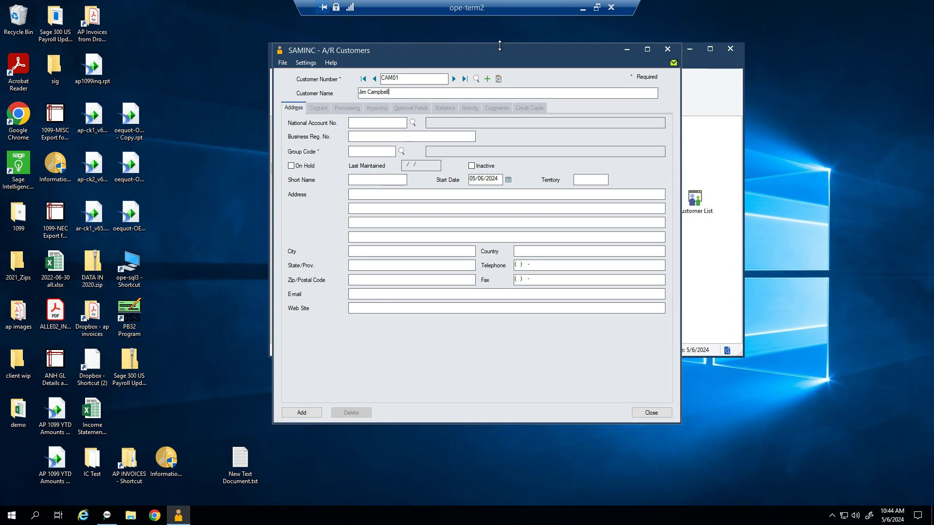
pyautogui.press('Tab')
# Step: Assign group code PRI and enter city Exton and state PA
pyautogui.write('RIV')
pyautogui.press('Tab')
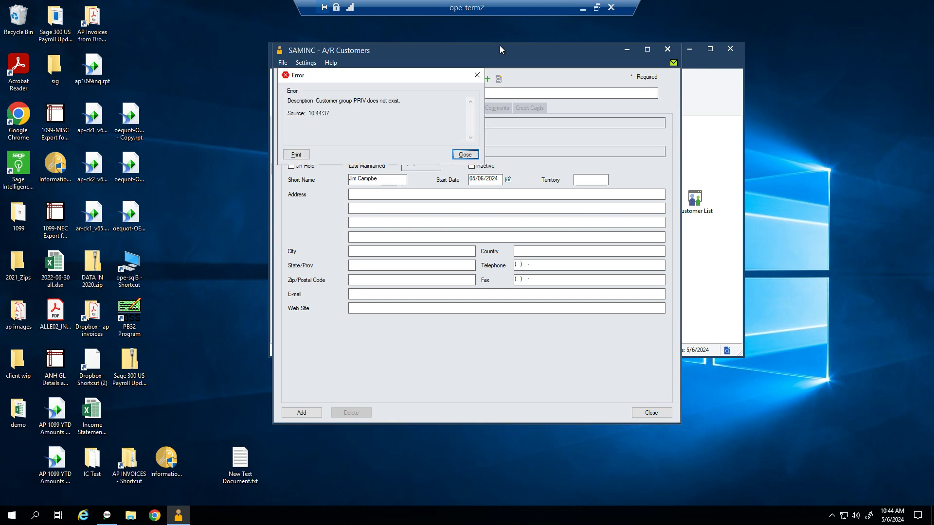
pyautogui.press('Return')
pyautogui.press('BackSpace')
pyautogui.press('Tab')
pyautogui.press('Tab')
pyautogui.press('Tab')
pyautogui.press('Tab')
pyautogui.press('Tab')
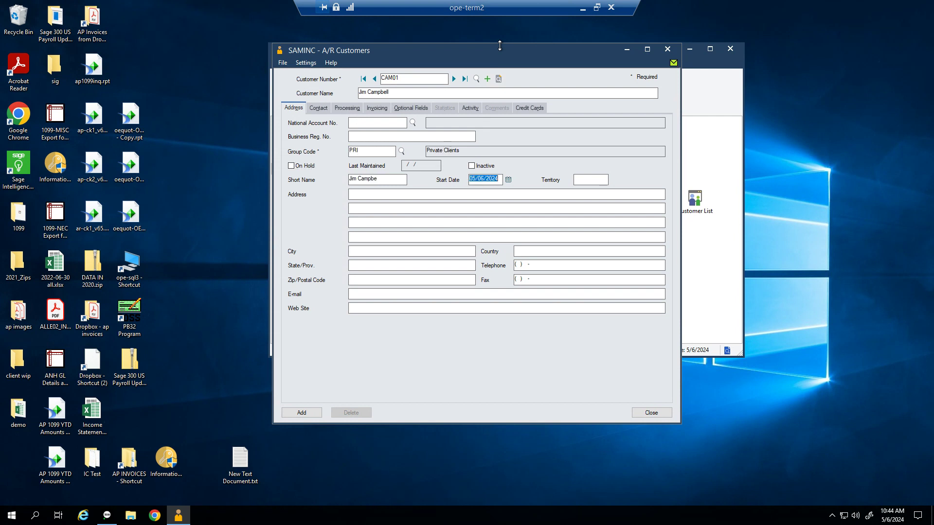
pyautogui.press('Tab')
pyautogui.press('Tab')
pyautogui.press('Tab')
pyautogui.write('Exton')
pyautogui.press('Tab')
pyautogui.write('PA')
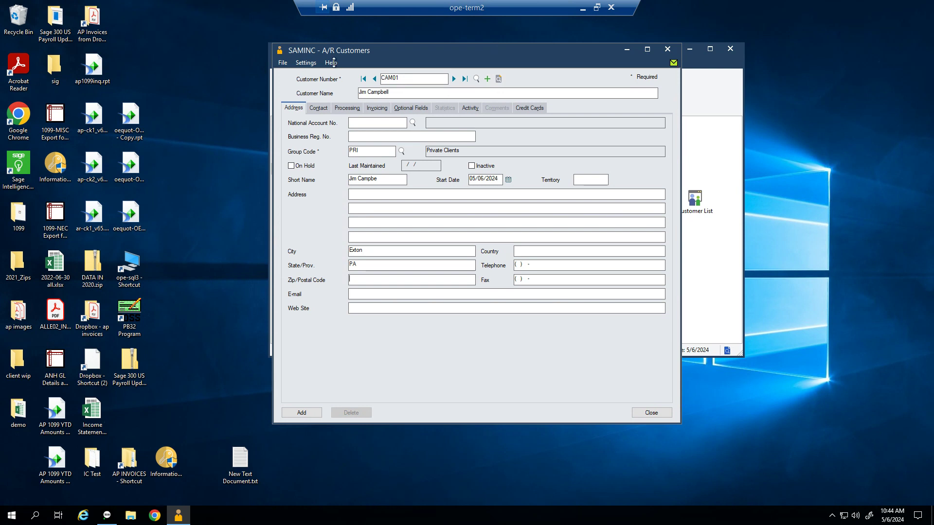
# Step: Fill in the contact's name, telephone number and e-mail address on the Contact tab
pyautogui.click(313, 112)
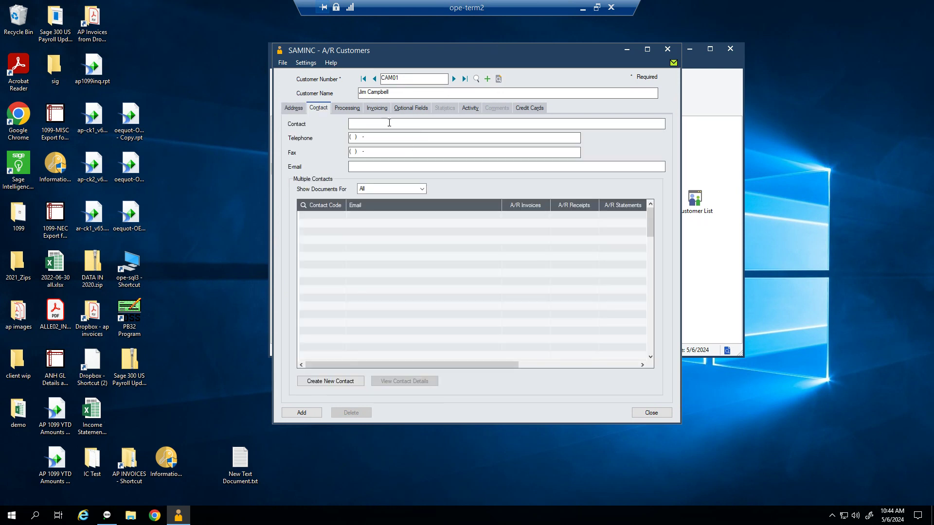
pyautogui.press('Tab')
pyautogui.press('Tab')
pyautogui.press('Tab')
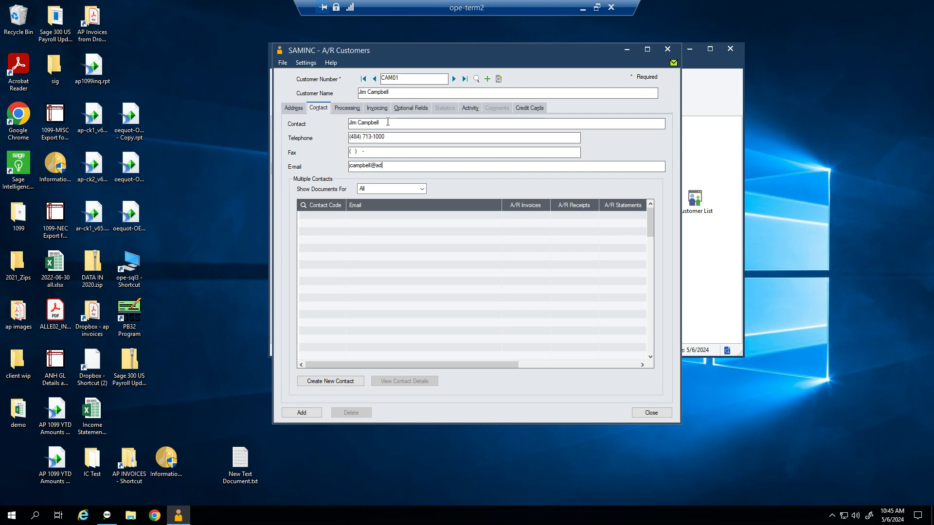
pyautogui.press('Tab')
pyautogui.press('Tab')
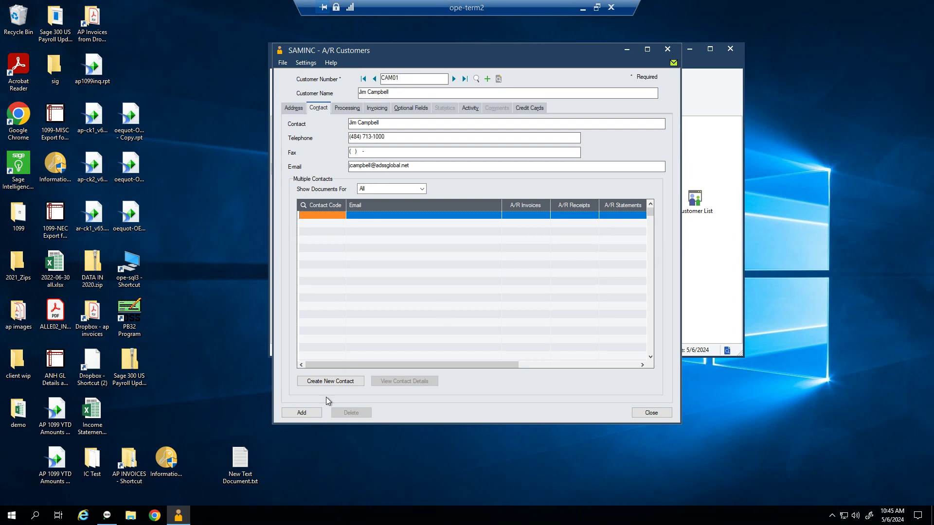
# Step: Create contact CAM01RP with the contact's names and add the record
pyautogui.click(329, 381)
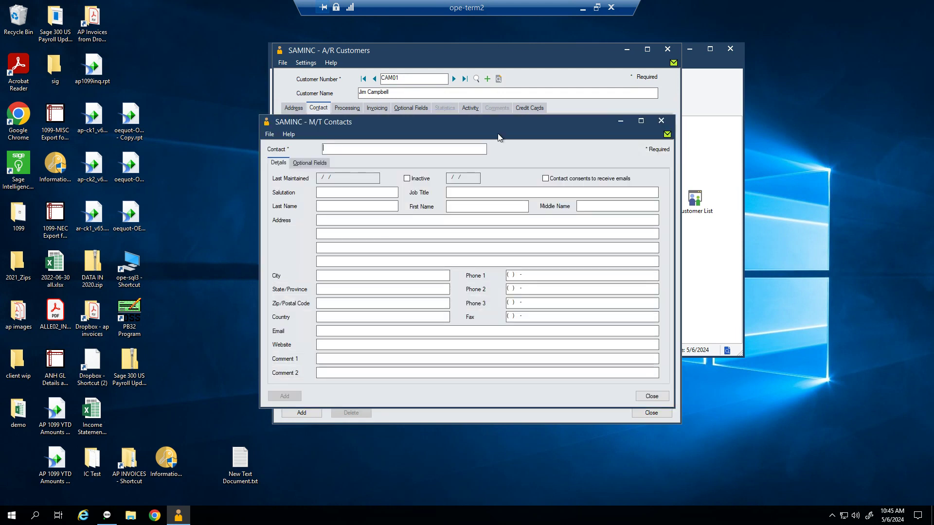
pyautogui.write('CAM01RP')
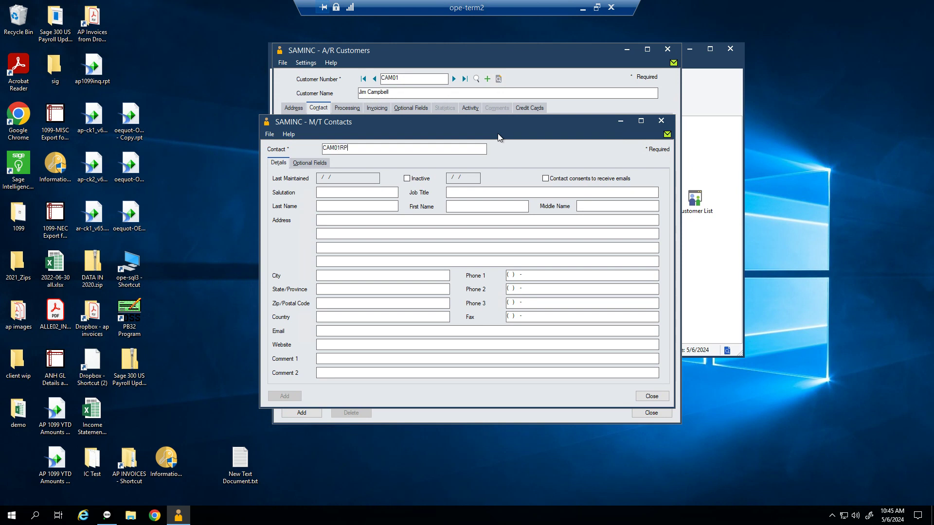
pyautogui.press('Tab')
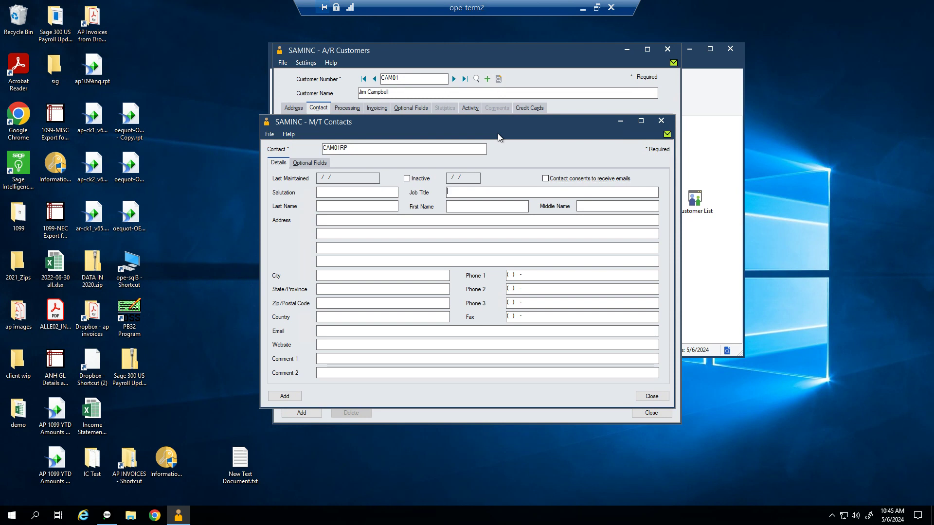
pyautogui.press('Tab')
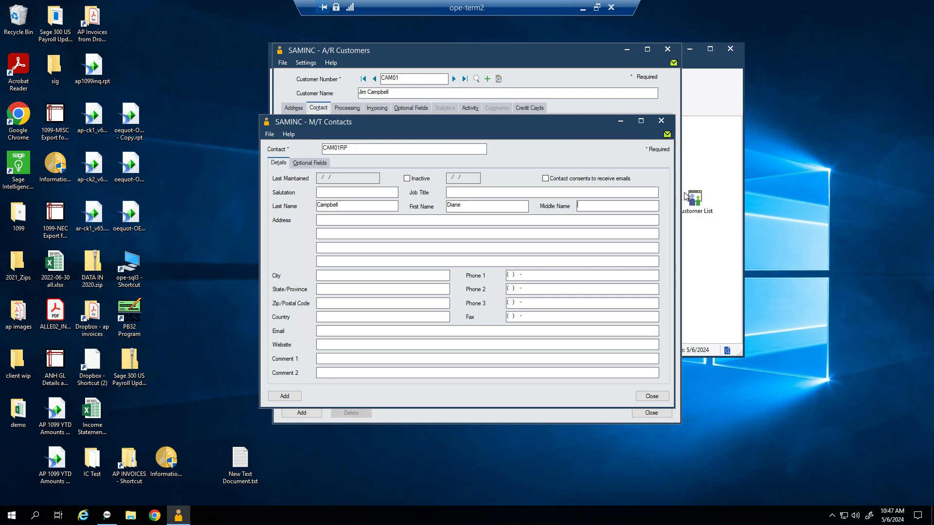
pyautogui.click(285, 397)
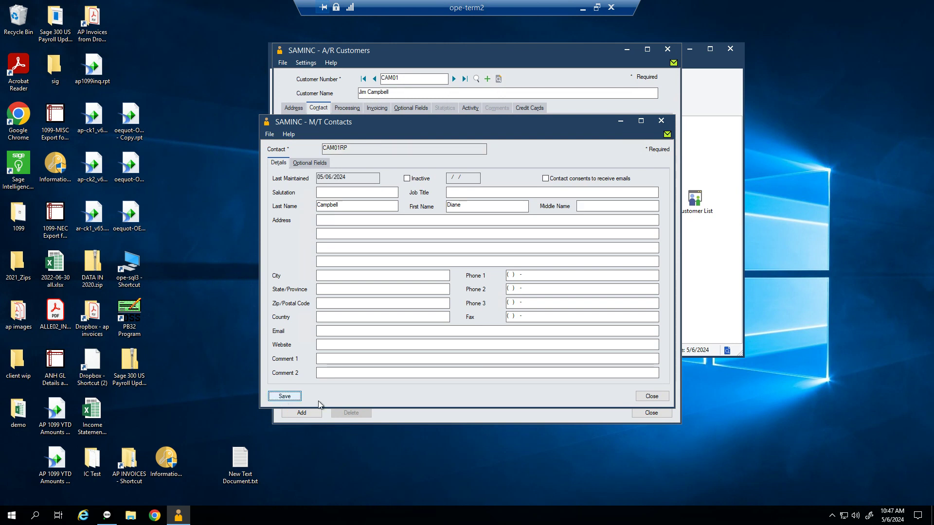
# Step: Mark contact CAM01RP as consenting to receive emails in its contact details
pyautogui.click(647, 396)
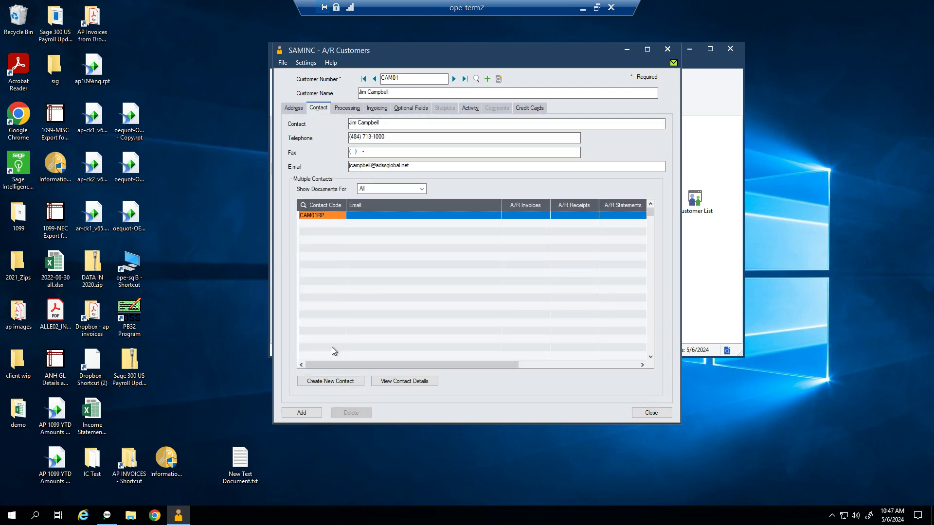
pyautogui.click(319, 218)
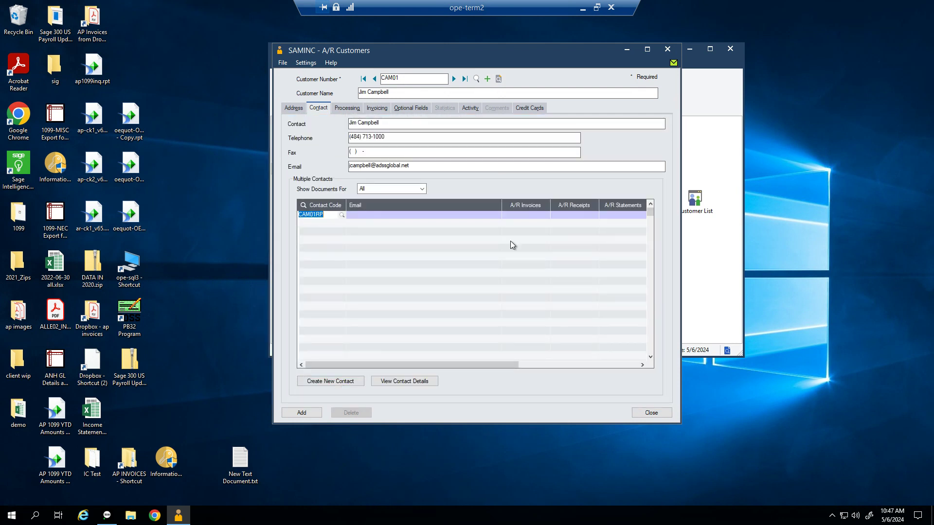
pyautogui.click(404, 381)
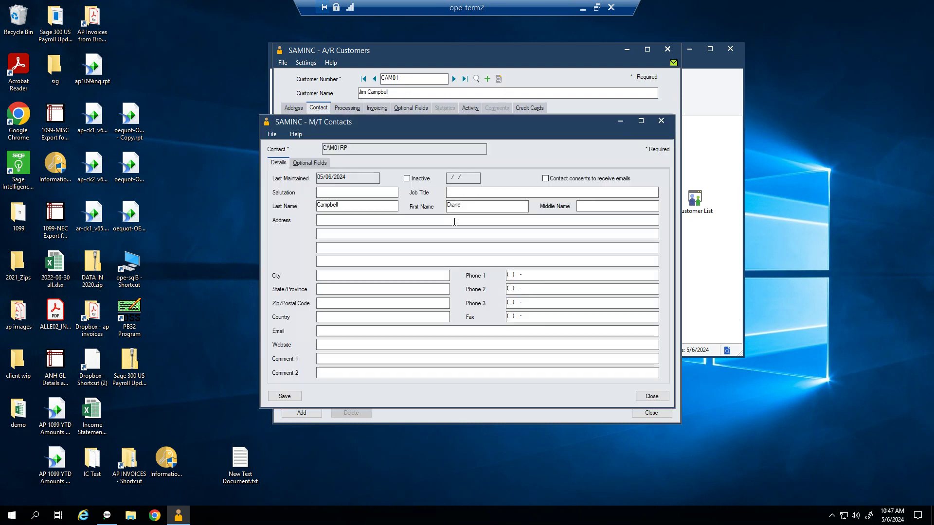
pyautogui.click(545, 181)
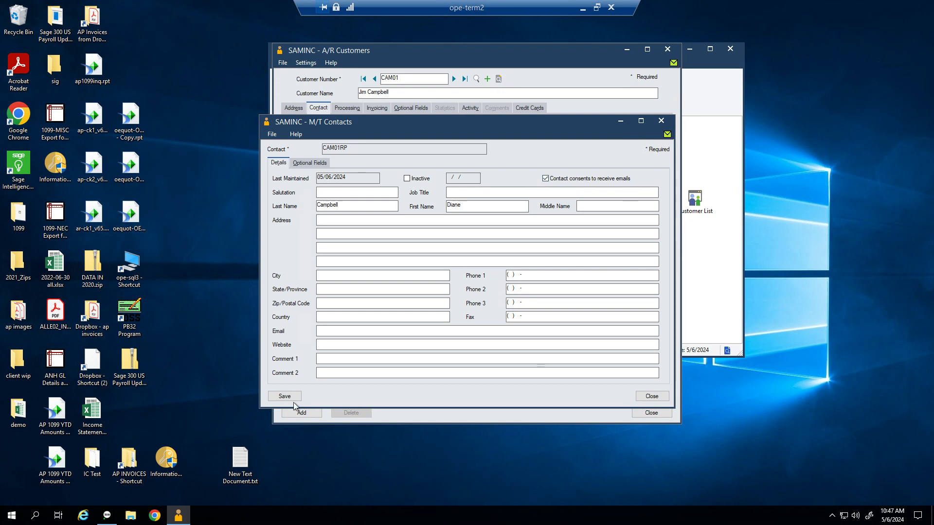
pyautogui.click(652, 396)
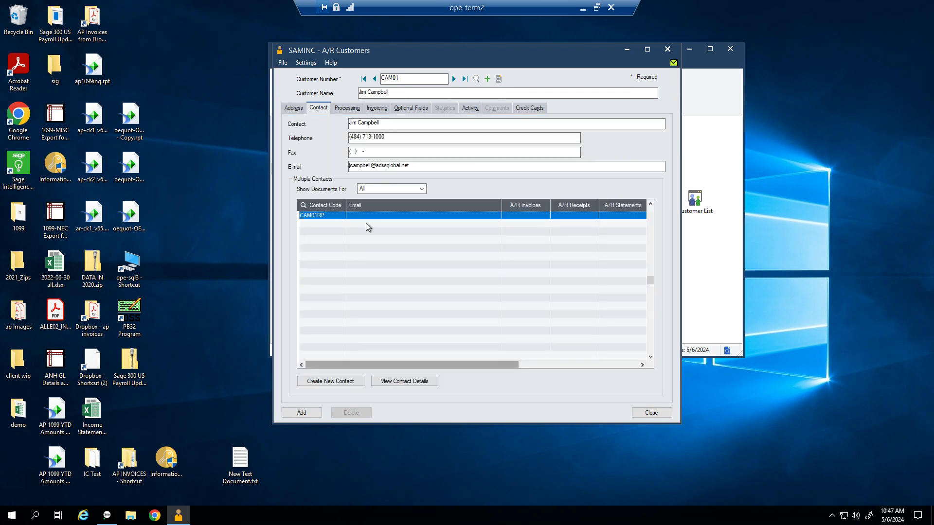
# Step: Try assigning A/R invoices to CAM01RP, dismiss the missing-email error, and reopen its details
pyautogui.click(452, 217)
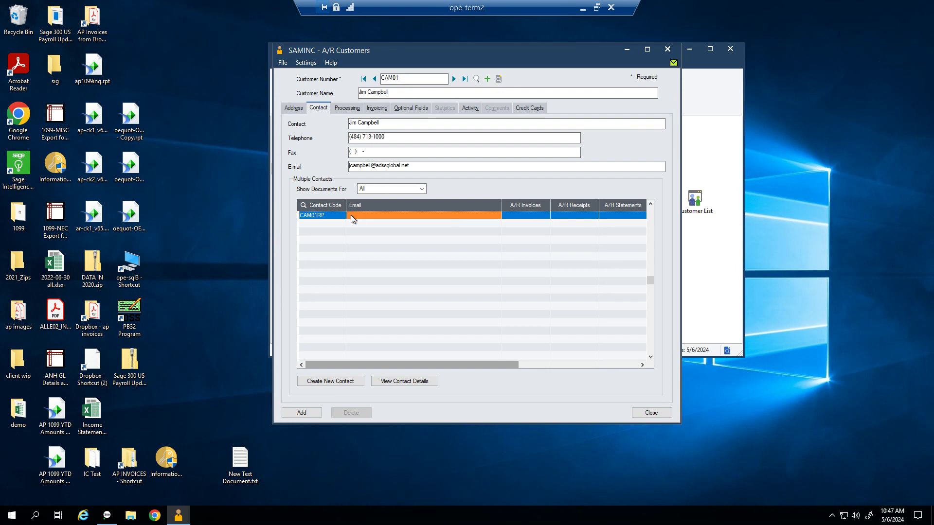
pyautogui.click(516, 216)
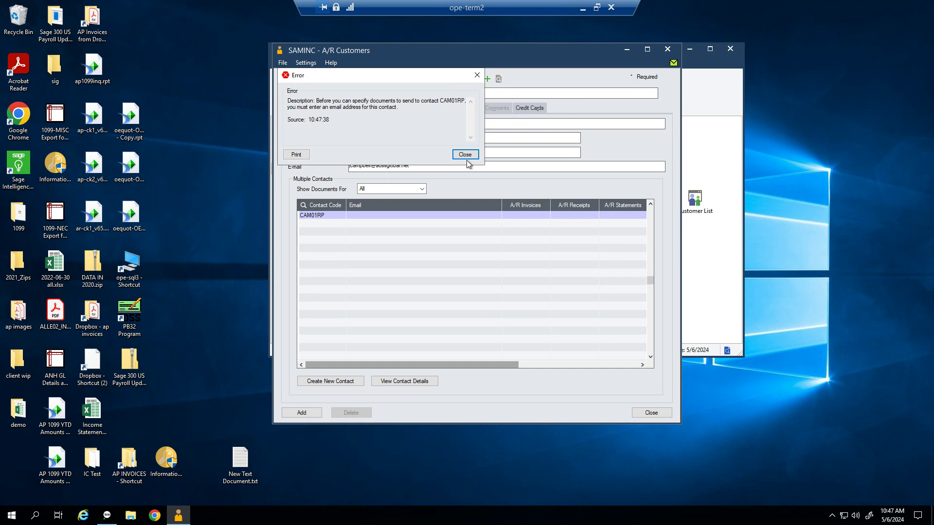
pyautogui.click(465, 156)
pyautogui.click(406, 217)
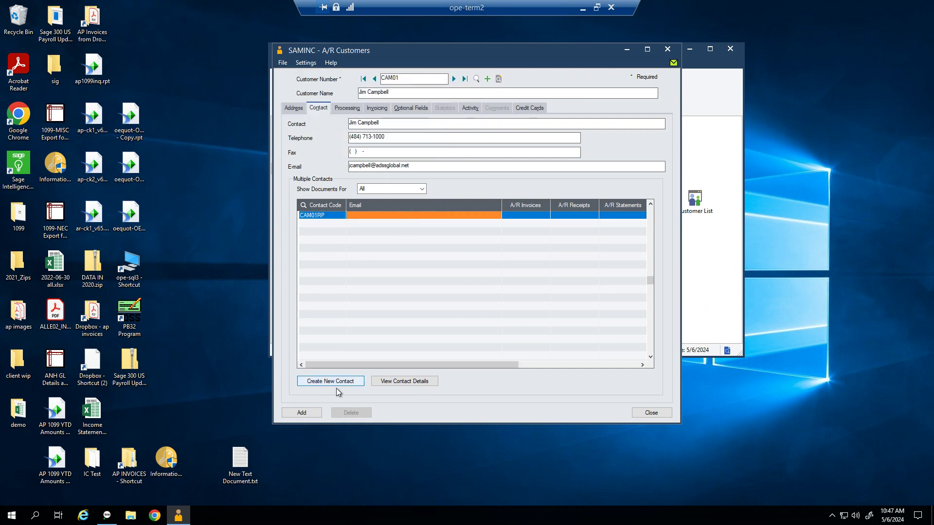
pyautogui.click(404, 382)
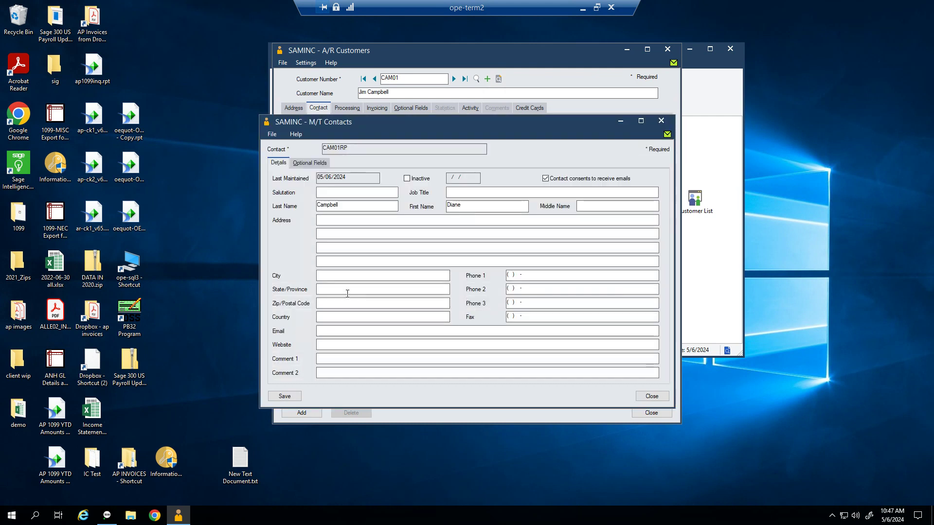
# Step: Enter the contact's e-mail address in the Email field, correcting typos along the way
pyautogui.click(333, 334)
pyautogui.write('eamail')
pyautogui.press('BackSpace')
pyautogui.press('BackSpace')
pyautogui.press('BackSpace')
pyautogui.press('BackSpace')
pyautogui.press('BackSpace')
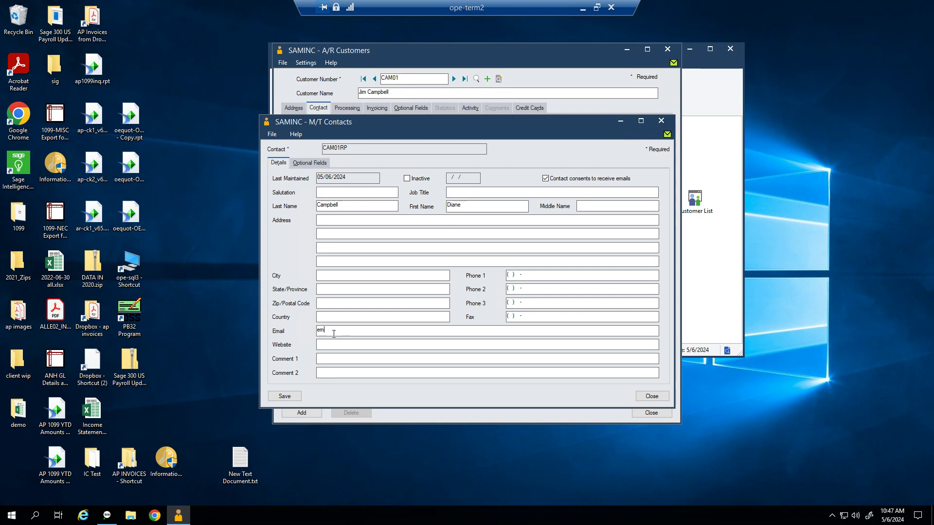
# Step: Save the contact's e-mail and set CAM01RP to receive A/R invoices, receipts and statements
pyautogui.click(287, 400)
pyautogui.click(651, 396)
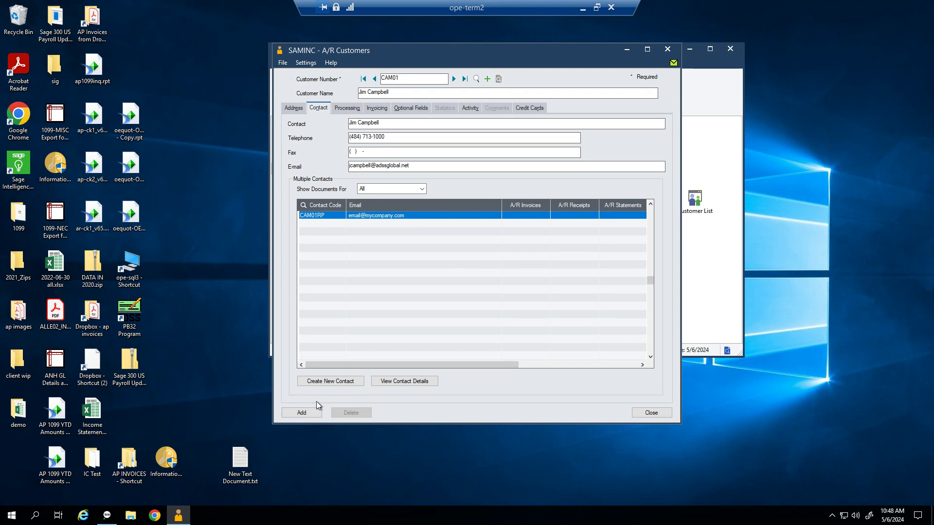
pyautogui.click(530, 215)
pyautogui.click(570, 217)
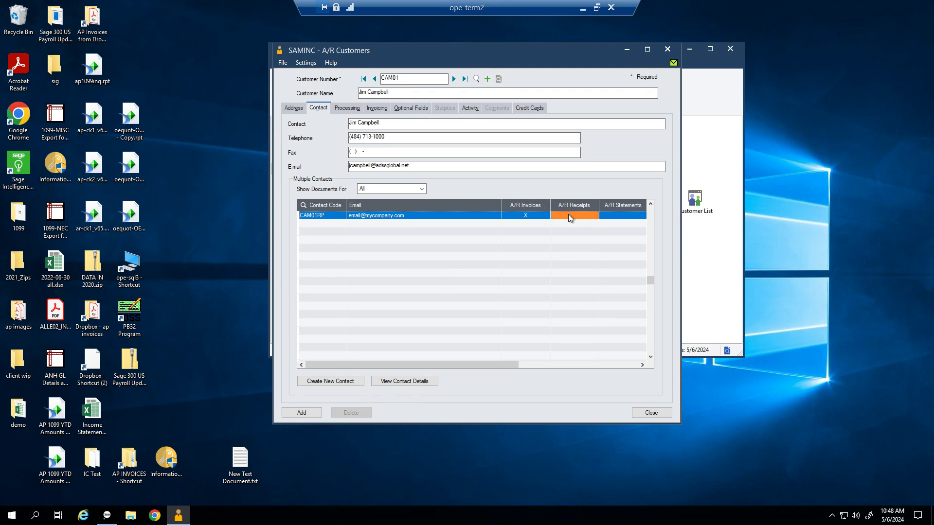
pyautogui.click(612, 217)
# Step: Add the new customer CAM01 record
pyautogui.moveTo(518, 364); pyautogui.dragTo(661, 360)
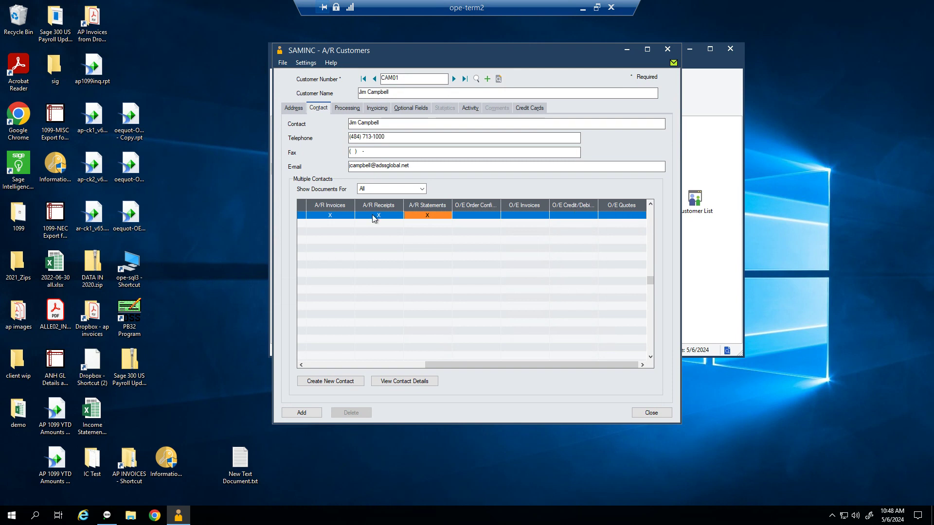
pyautogui.click(341, 365)
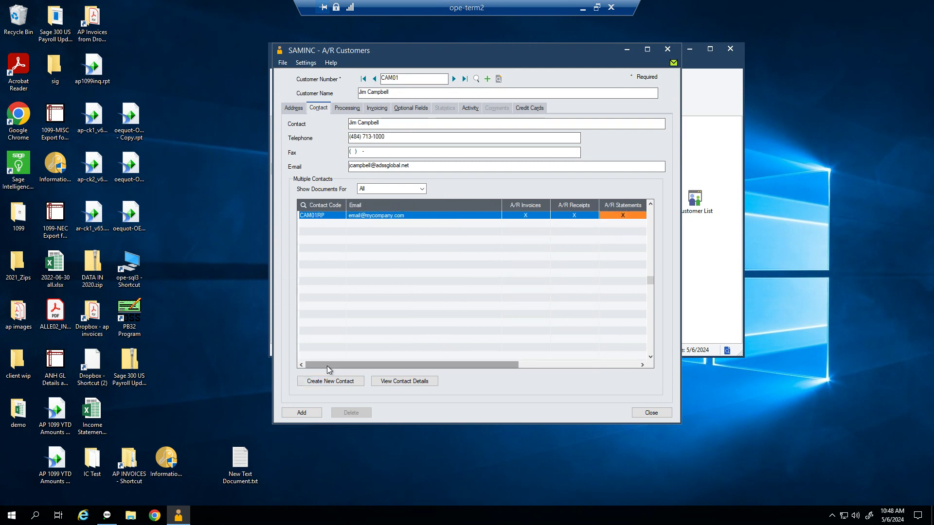
pyautogui.click(294, 414)
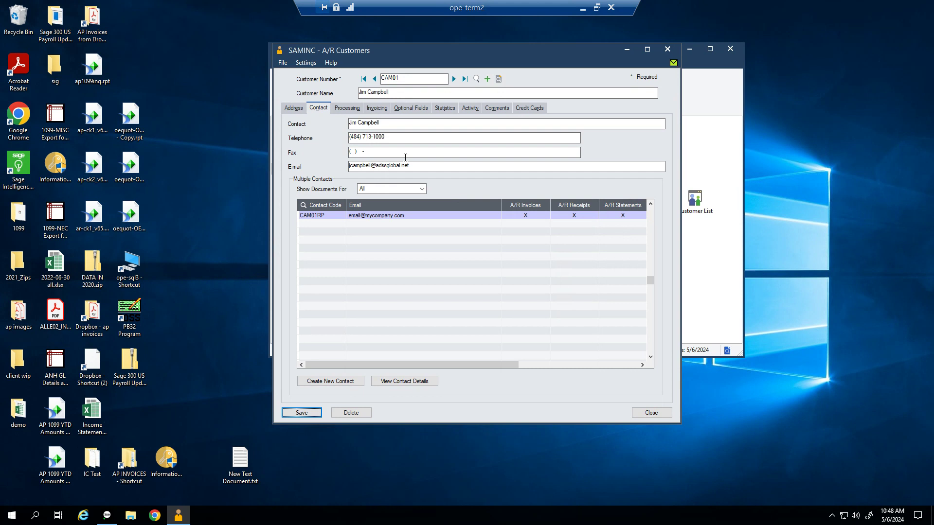
# Step: Review CAM01's processing settings: TRADE account set, N30 terms, BILLWK billing cycle, ZERO interest profile
pyautogui.click(354, 109)
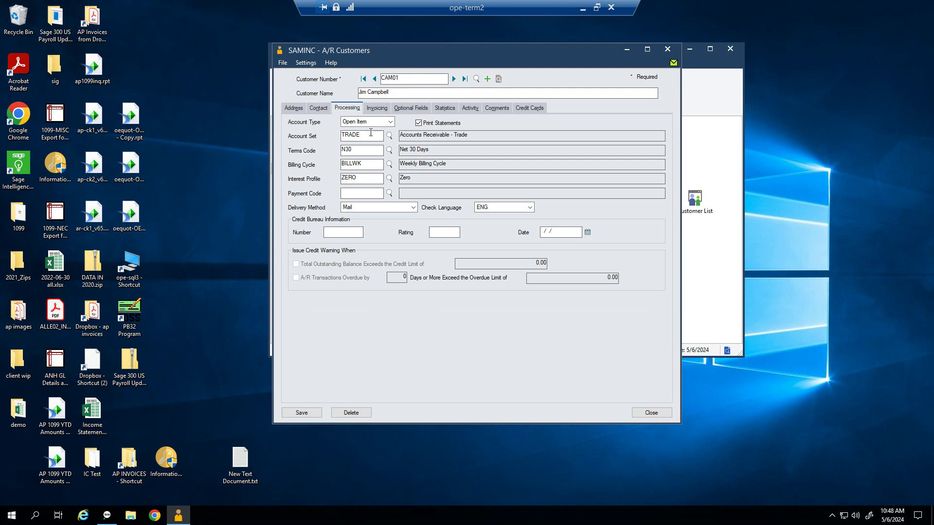
pyautogui.click(296, 109)
pyautogui.doubleClick(365, 150)
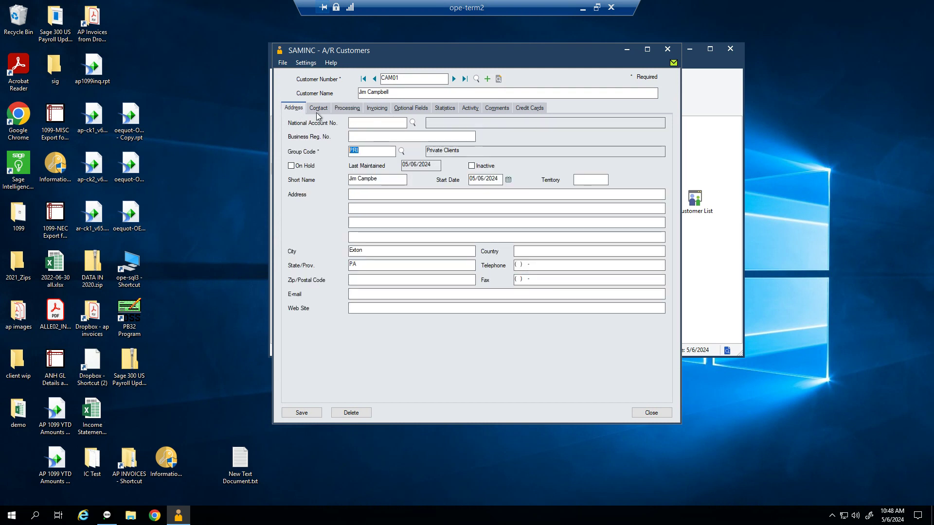
pyautogui.click(348, 108)
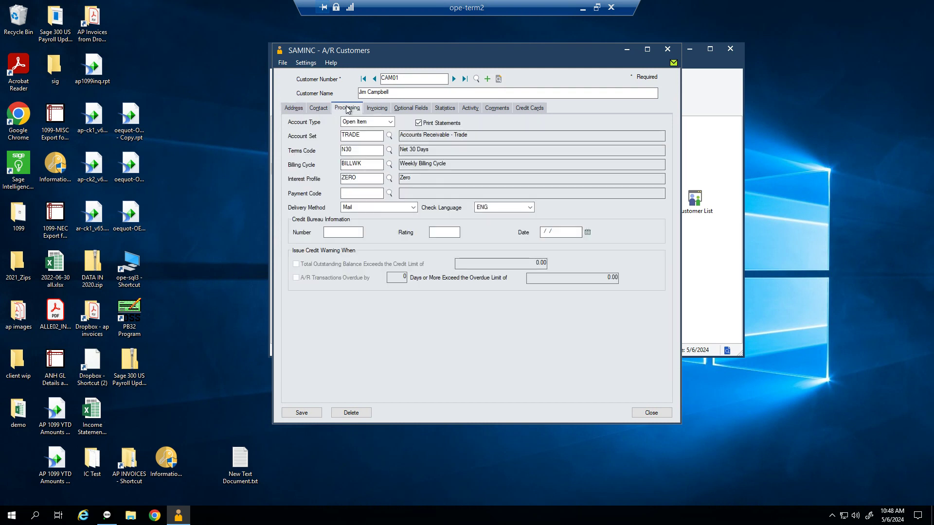
pyautogui.click(363, 135)
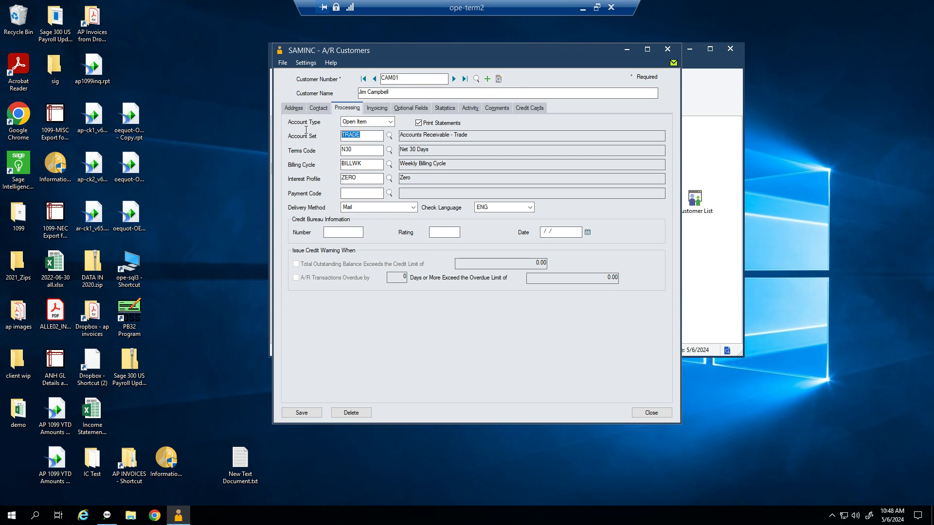
pyautogui.click(342, 152)
pyautogui.click(376, 162)
pyautogui.click(357, 179)
# Step: Set the payment code to CHECK
pyautogui.press('Tab')
pyautogui.write('CHECK')
pyautogui.press('Tab')
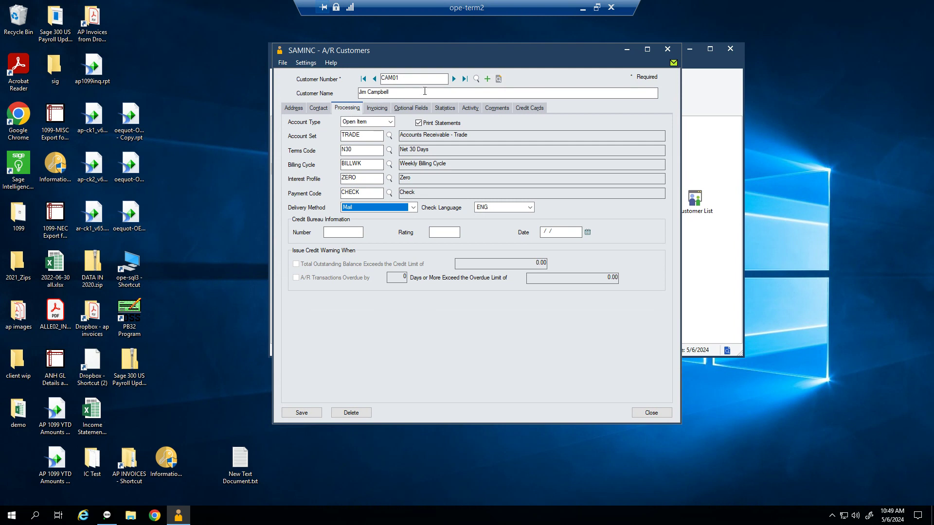
# Step: Try the Email (customer) delivery method and check the customer's empty E-mail field
pyautogui.click(378, 209)
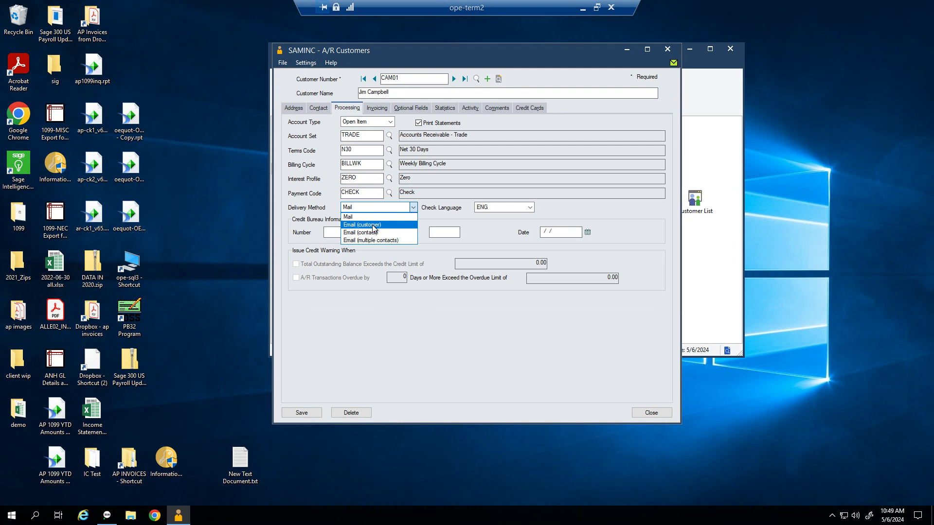
pyautogui.click(373, 226)
pyautogui.click(298, 111)
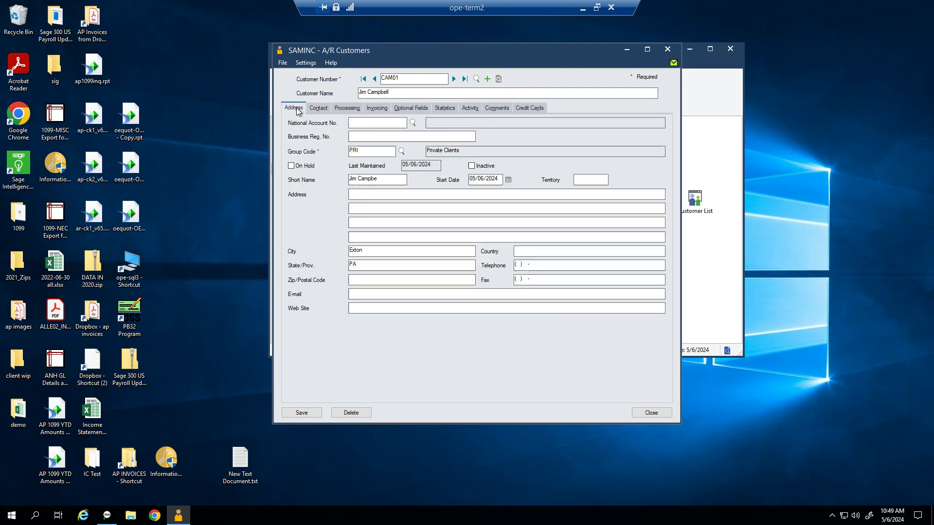
pyautogui.click(357, 293)
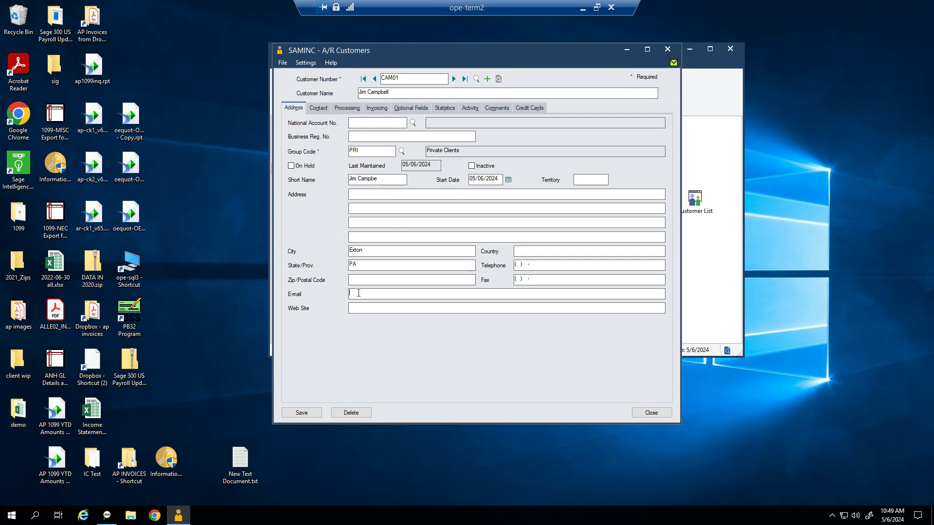
pyautogui.click(379, 109)
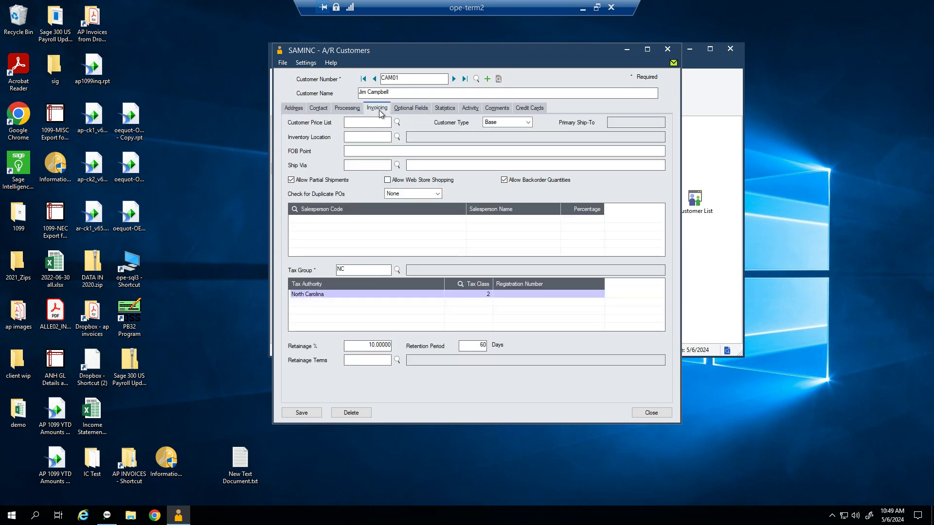
pyautogui.click(347, 108)
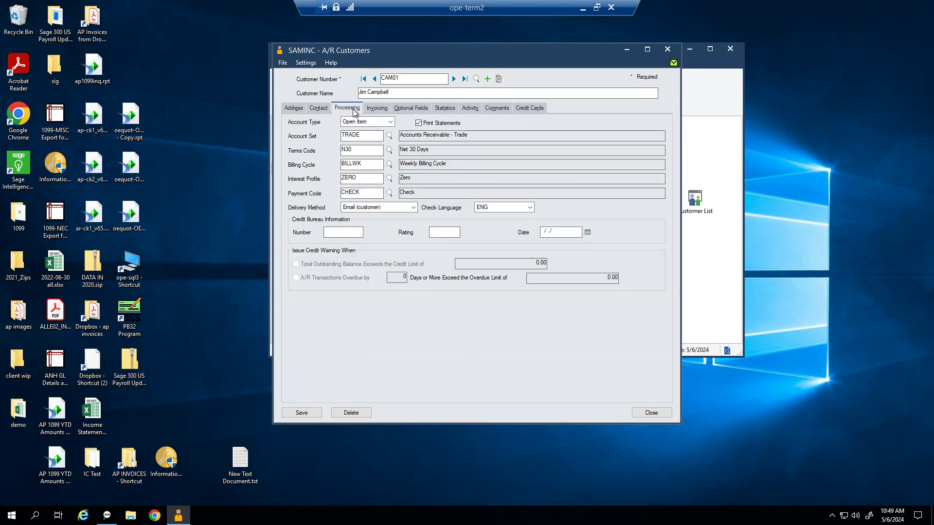
# Step: Try Email (contact), inspect the contact e-mail, then settle on Email (multiple contacts)
pyautogui.click(413, 208)
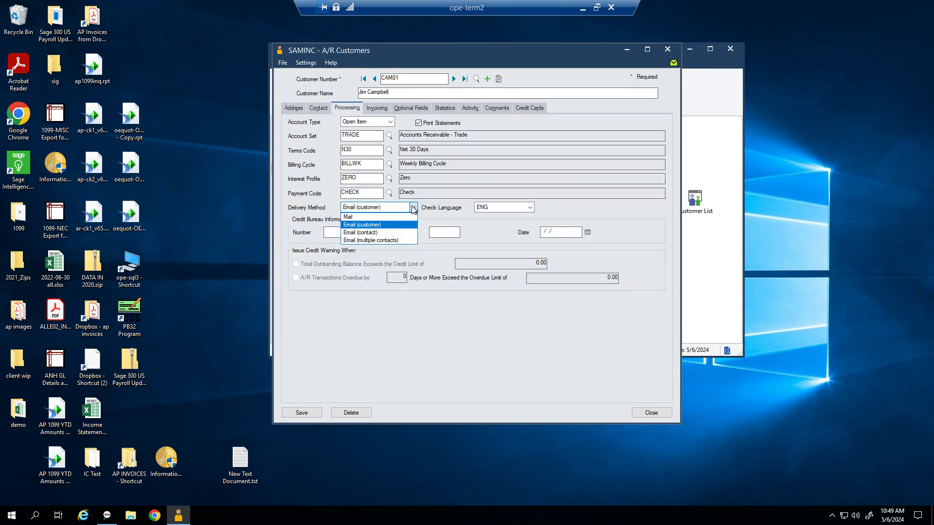
pyautogui.click(384, 236)
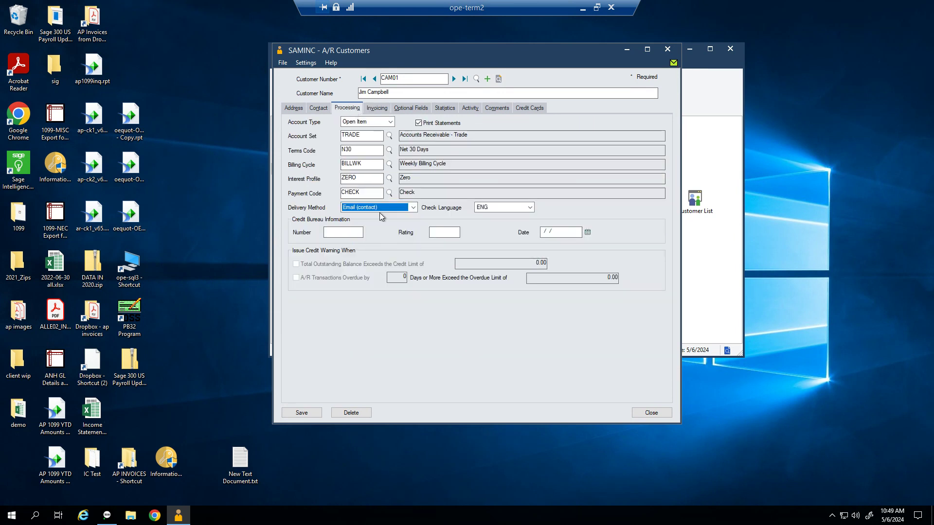
pyautogui.click(324, 110)
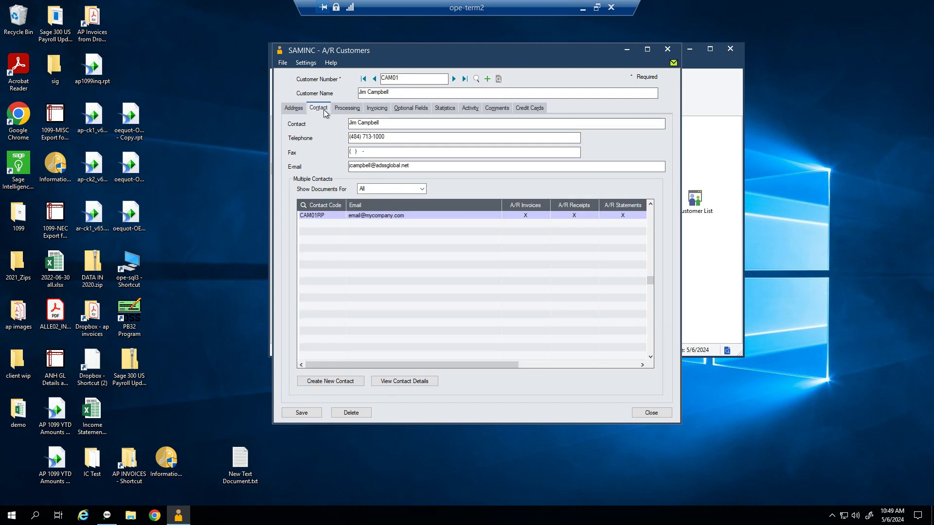
pyautogui.click(392, 166)
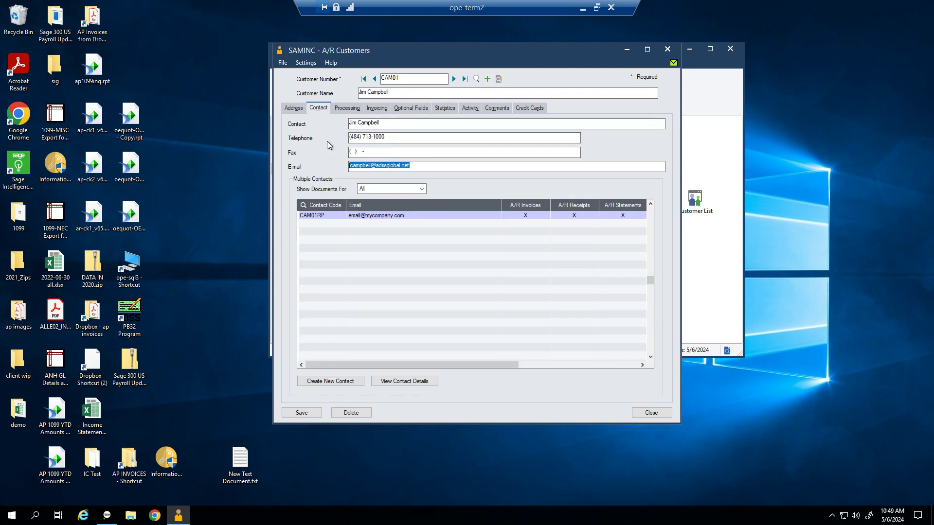
pyautogui.click(348, 109)
pyautogui.click(397, 209)
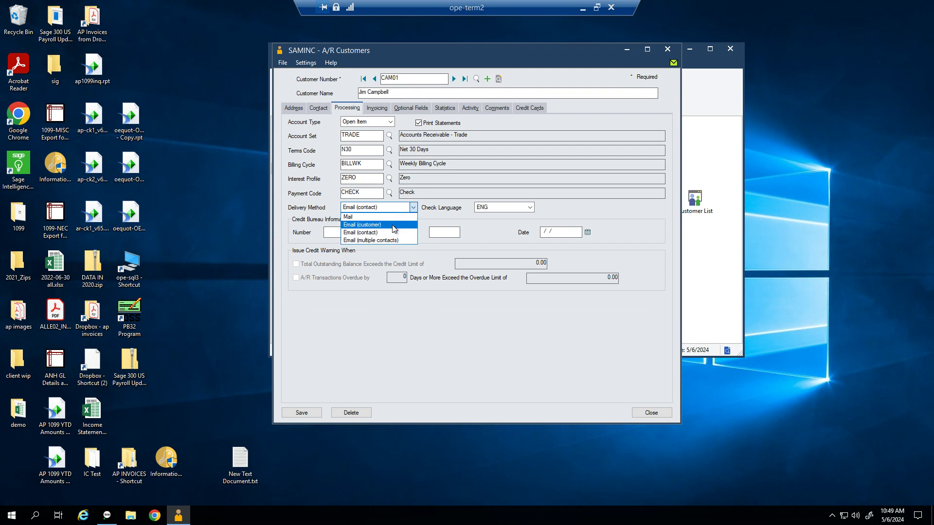
pyautogui.click(395, 241)
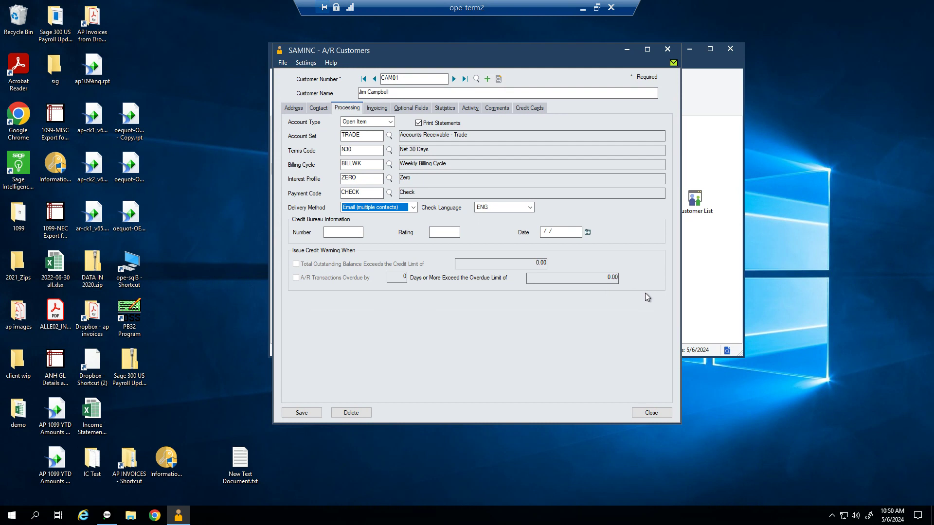
# Step: Change CAM01's delivery method to Email (contact) and bring up its invoicing settings
pyautogui.moveTo(531, 51); pyautogui.dragTo(544, 39)
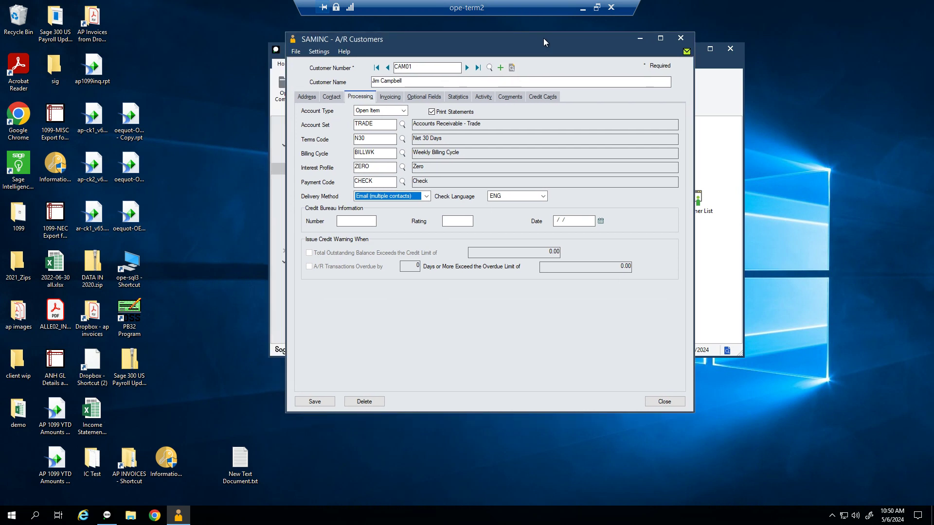
pyautogui.click(375, 198)
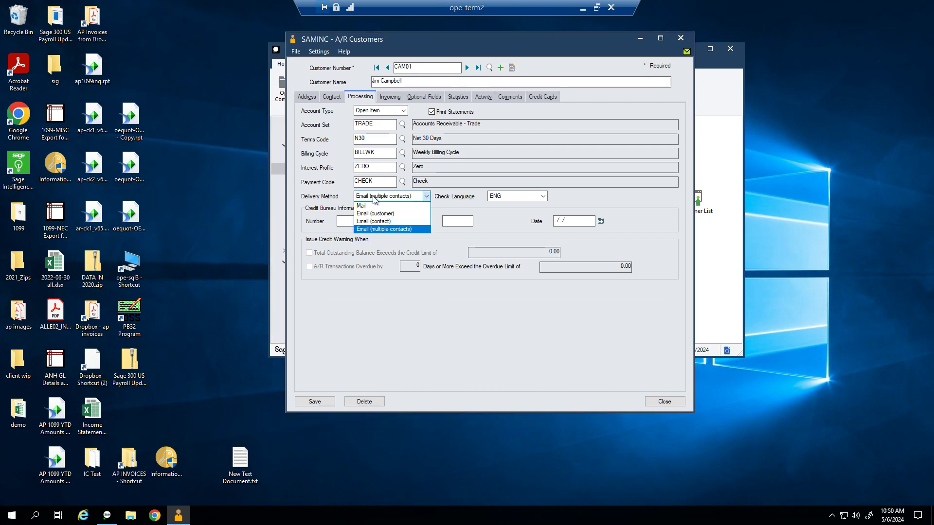
pyautogui.click(394, 225)
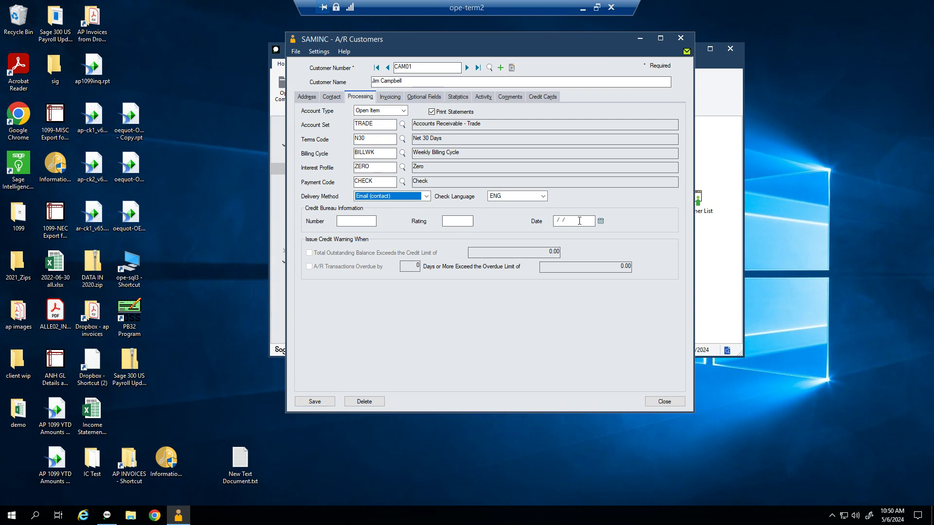
pyautogui.click(397, 101)
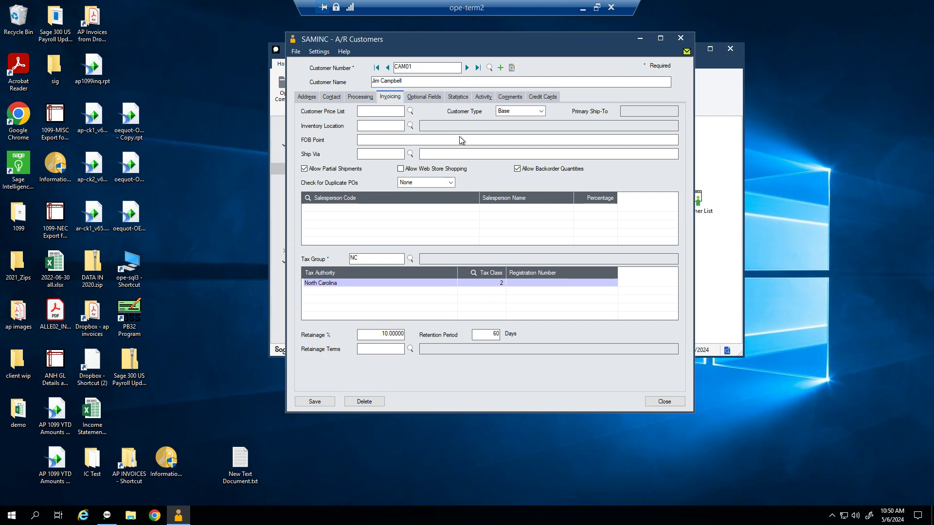
# Step: Keep customer type Base and step through FOB Point, ship-via and salesperson fields unchanged
pyautogui.click(542, 111)
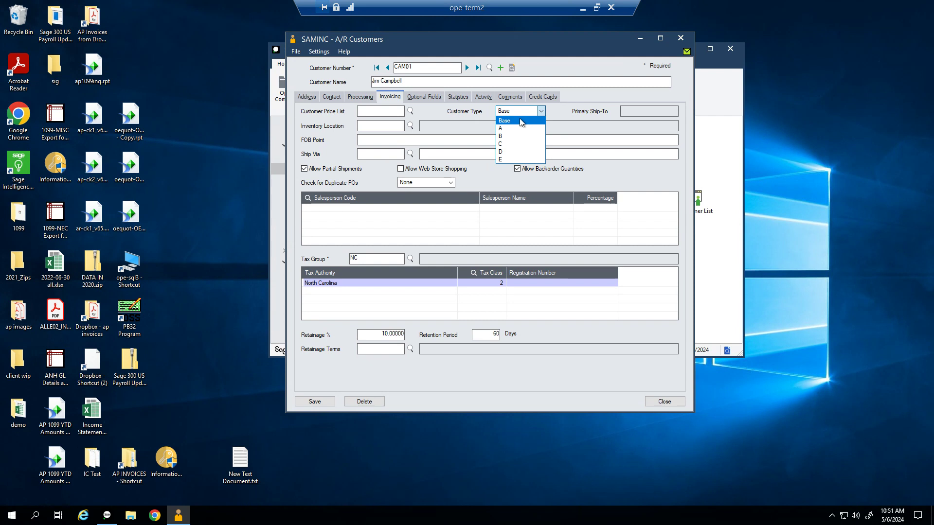
pyautogui.click(521, 122)
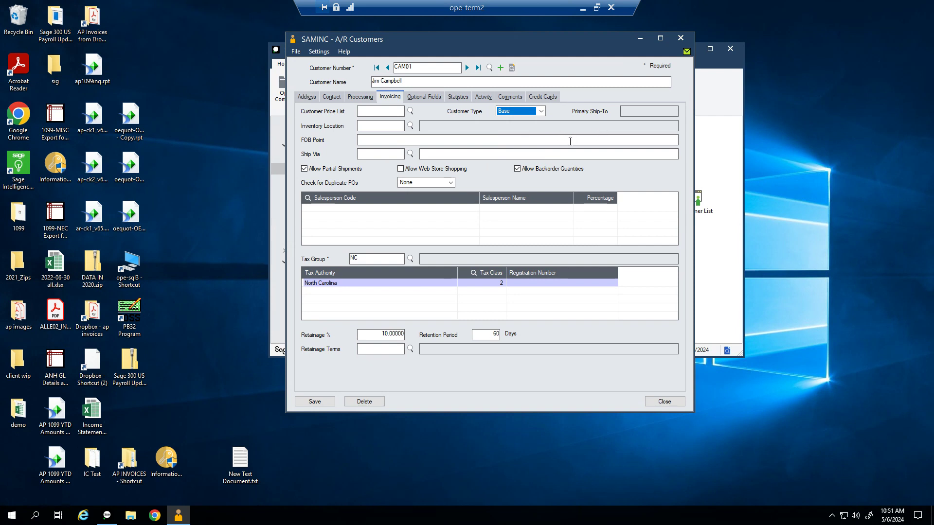
pyautogui.click(440, 141)
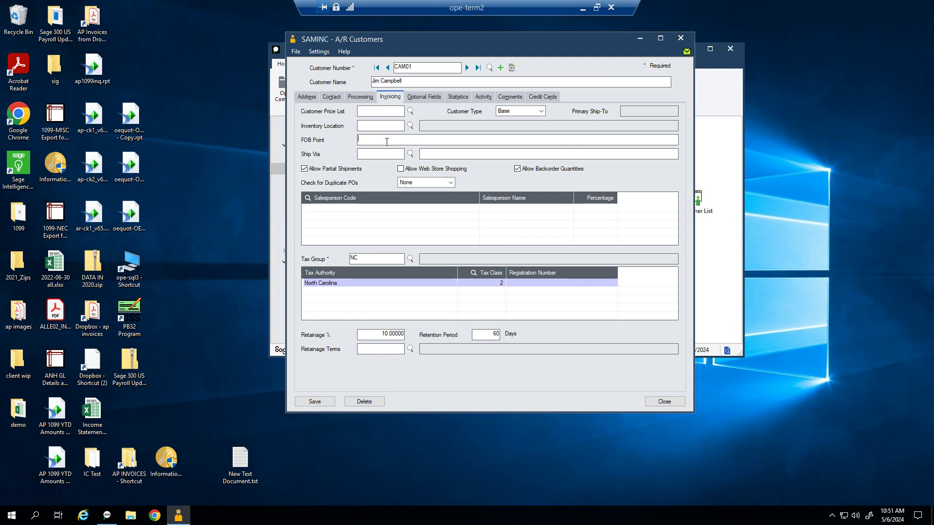
pyautogui.click(439, 154)
pyautogui.click(348, 209)
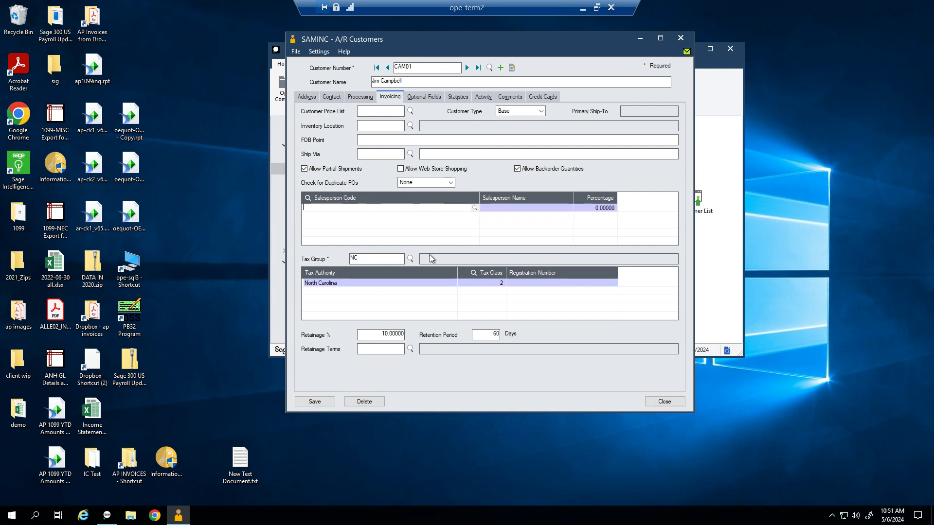
pyautogui.click(424, 182)
pyautogui.click(425, 183)
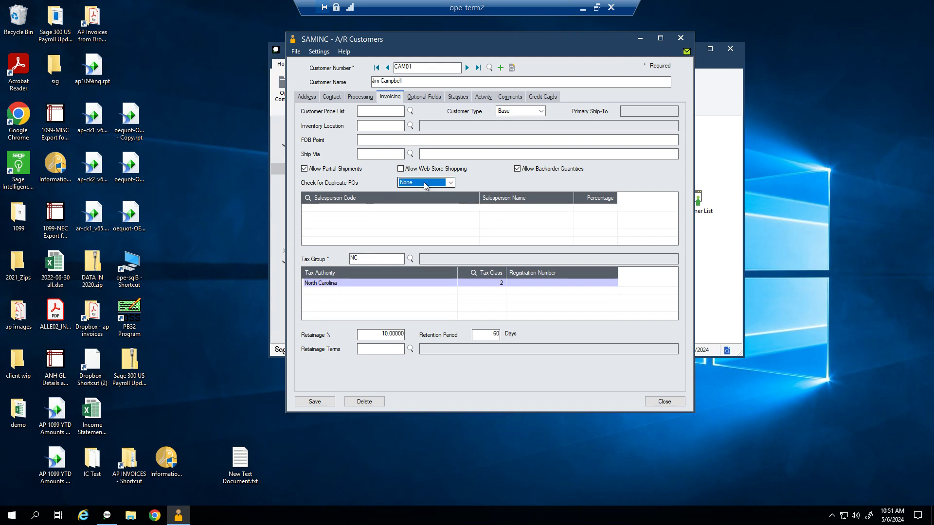
# Step: Check tax group NC, clear the 10% retainage to 0, and view optional fields
pyautogui.click(372, 258)
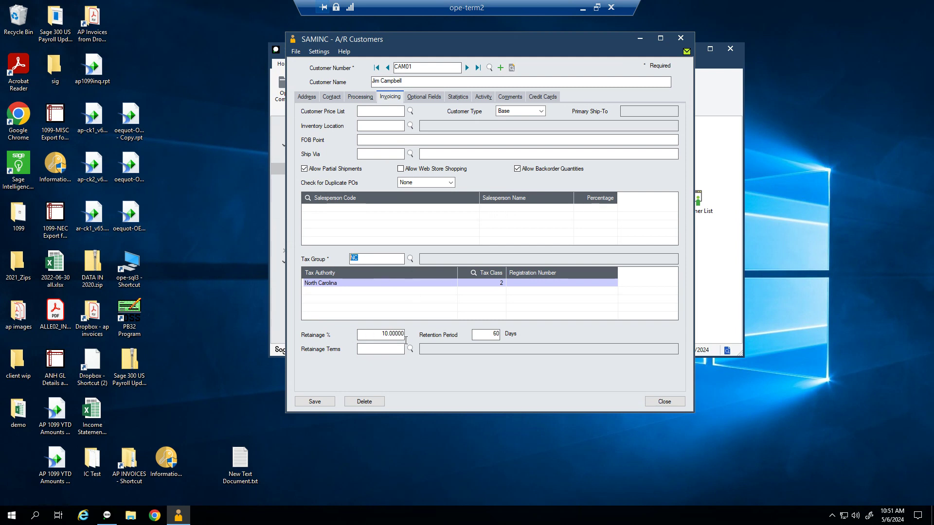
pyautogui.click(379, 334)
pyautogui.press('BackSpace')
pyautogui.press('Tab')
pyautogui.click(417, 97)
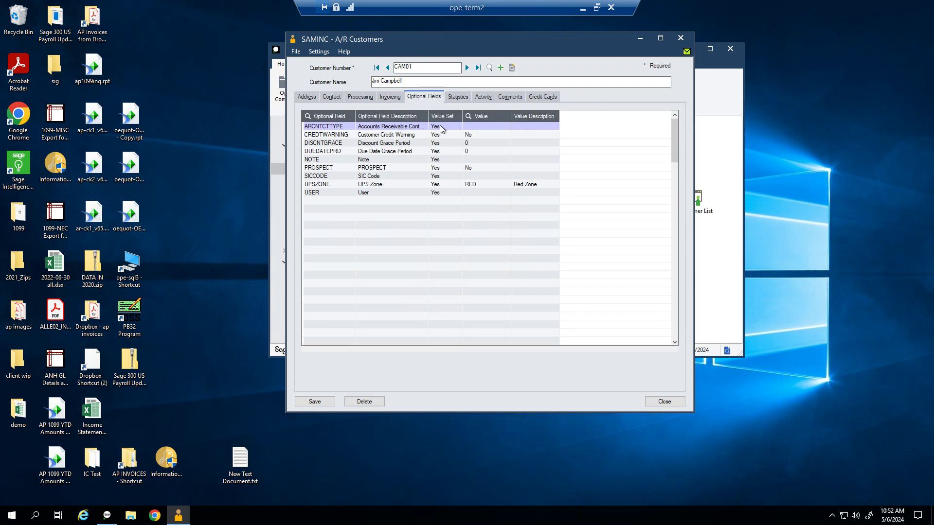
# Step: Review CAM01's Statistics, Activity, Comments and Credit Cards pages in turn
pyautogui.click(458, 97)
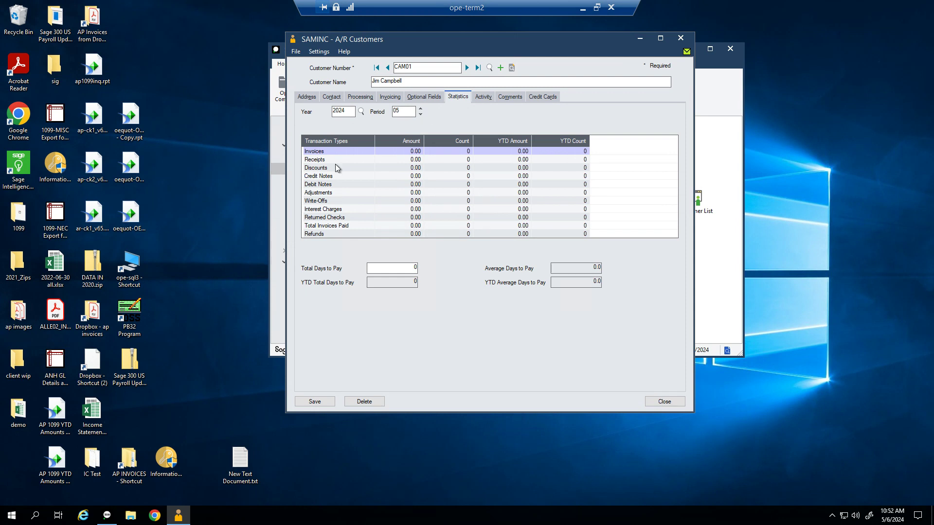
pyautogui.click(484, 98)
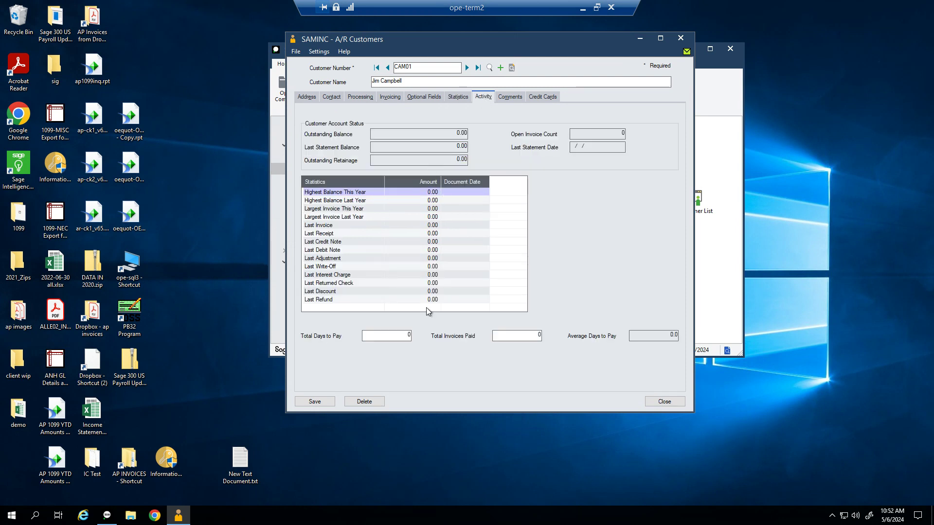
pyautogui.click(507, 99)
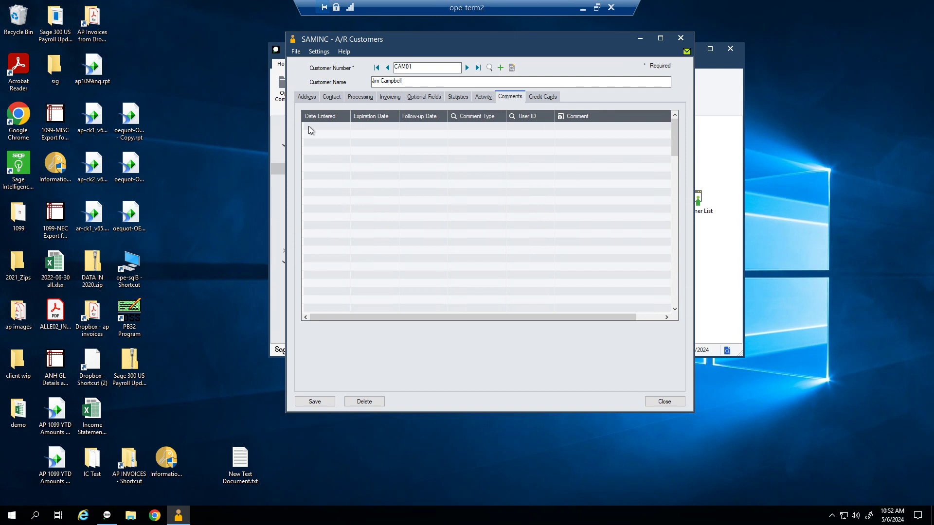
pyautogui.click(555, 101)
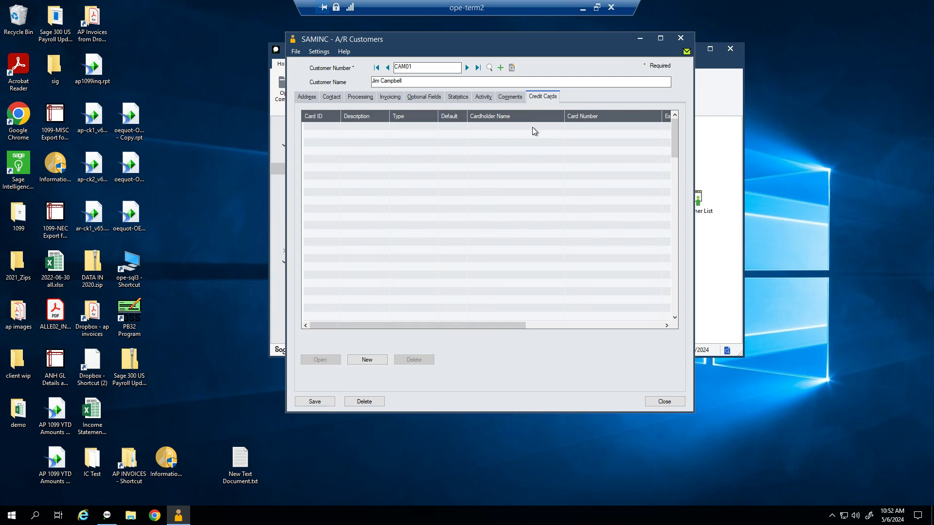
# Step: Save customer CAM01 and close its record
pyautogui.click(314, 402)
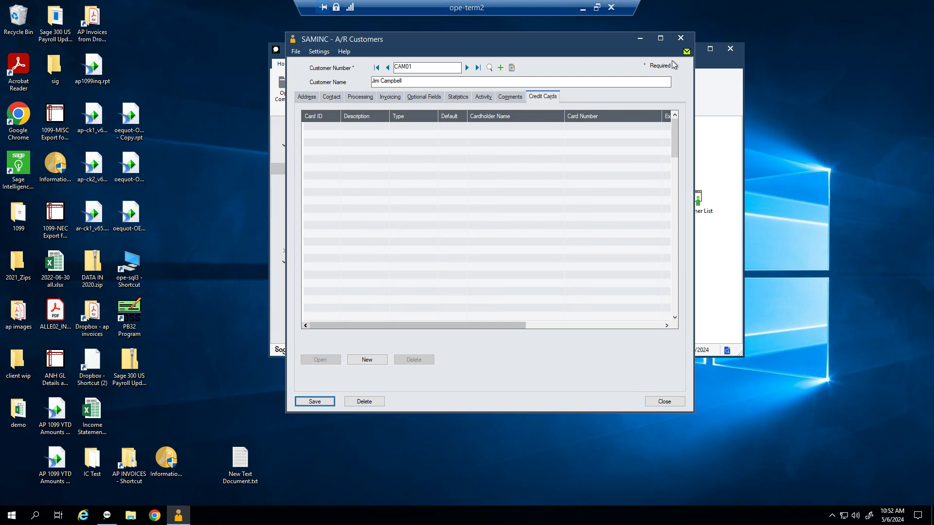
pyautogui.click(670, 404)
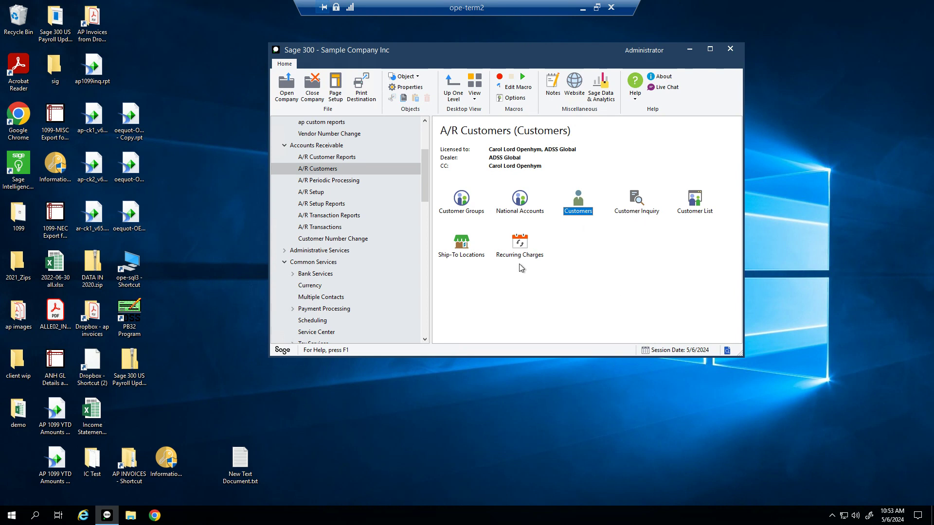
# Step: Open Customer Inquiry and load customer 1100, Bargain Mart - San Diego, with its invoices and receipts
pyautogui.click(638, 217)
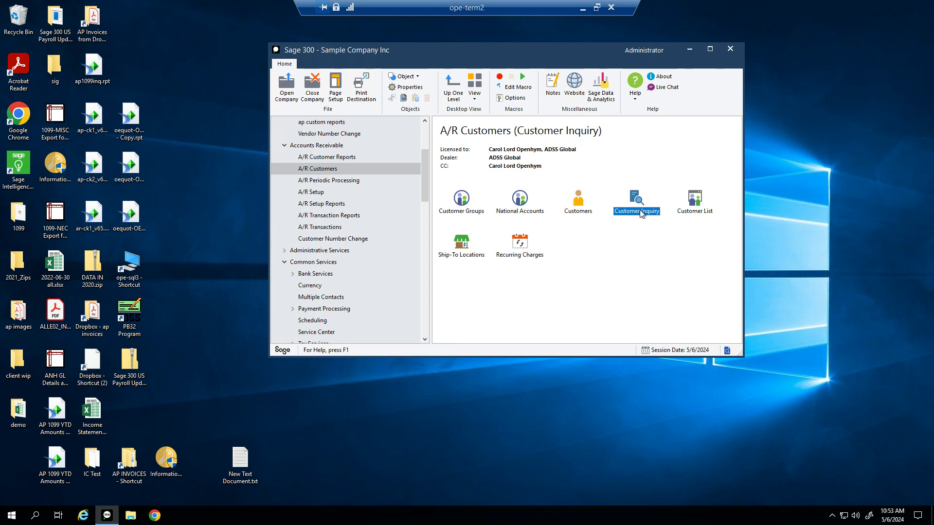
pyautogui.doubleClick(642, 214)
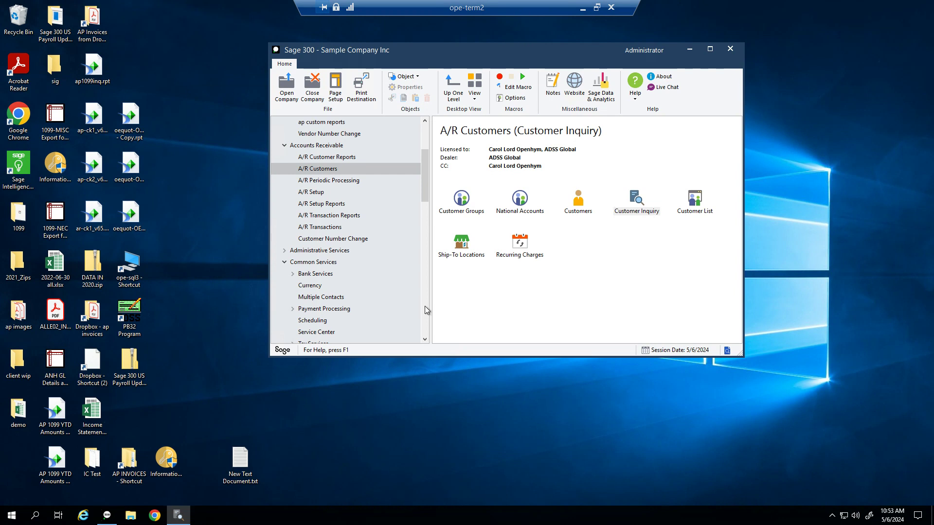
pyautogui.write('1100')
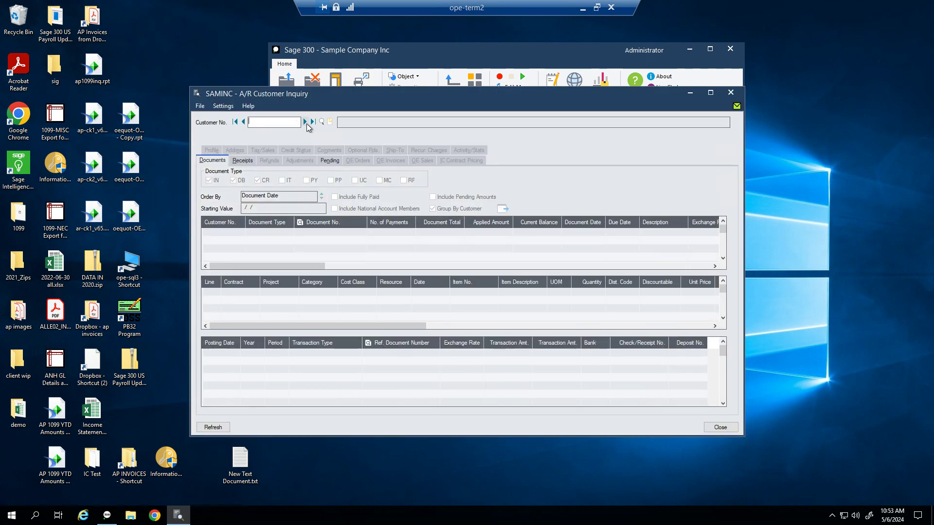
pyautogui.press('Tab')
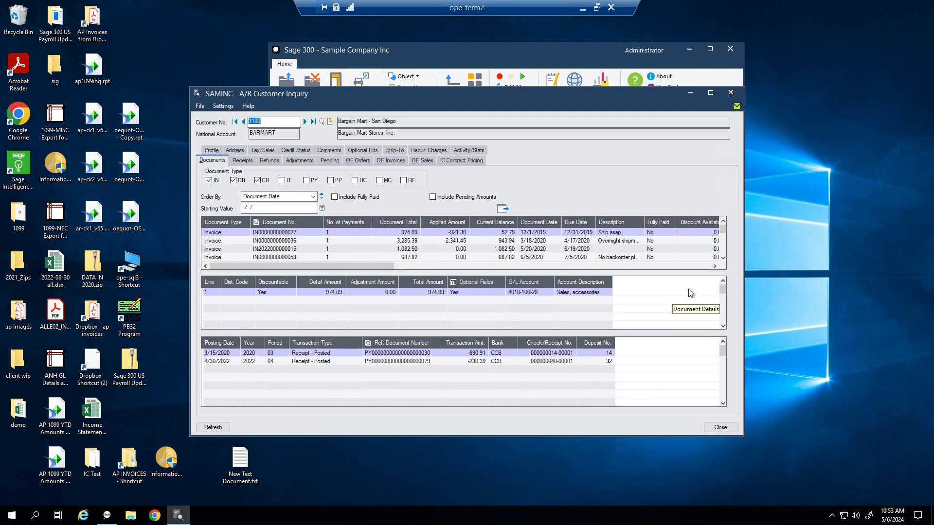
# Step: Maximize the inquiry and review the invoices' applied amounts and current balances
pyautogui.click(710, 93)
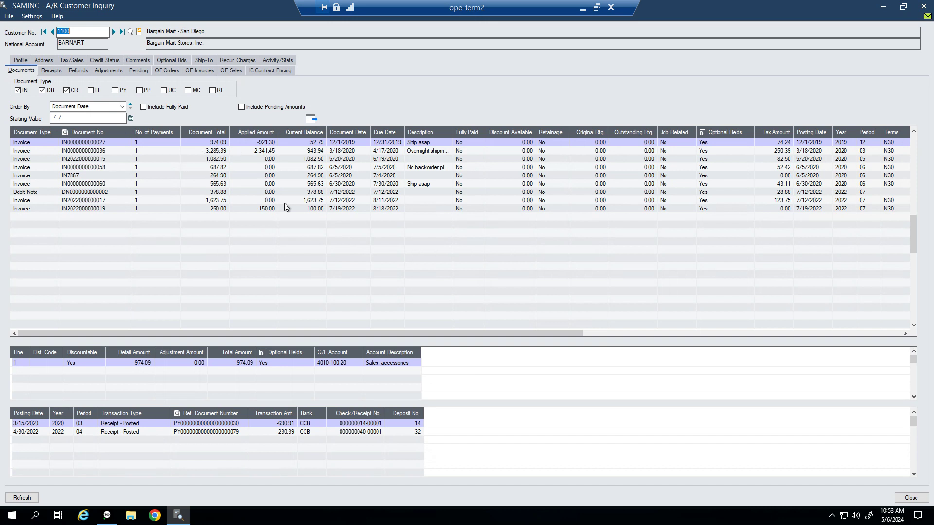
pyautogui.click(311, 142)
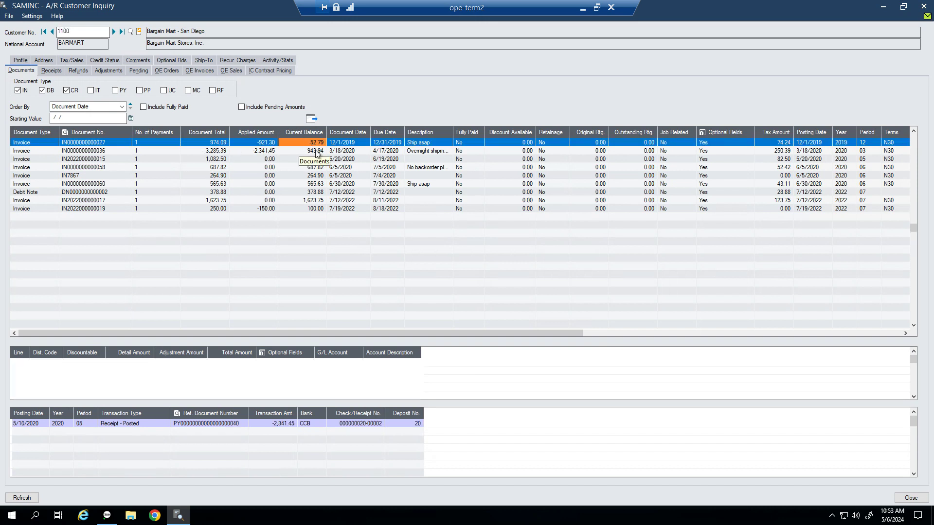
pyautogui.click(317, 153)
pyautogui.click(319, 160)
pyautogui.click(223, 144)
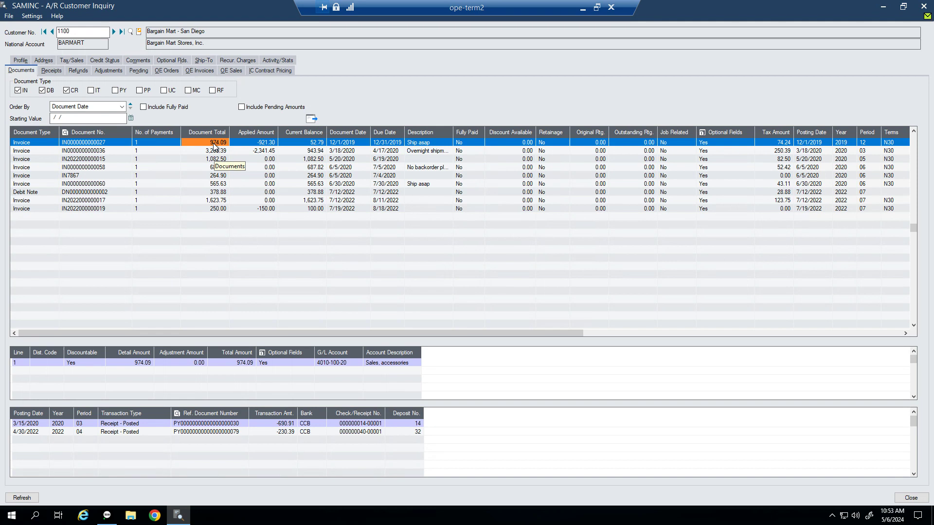
pyautogui.click(269, 144)
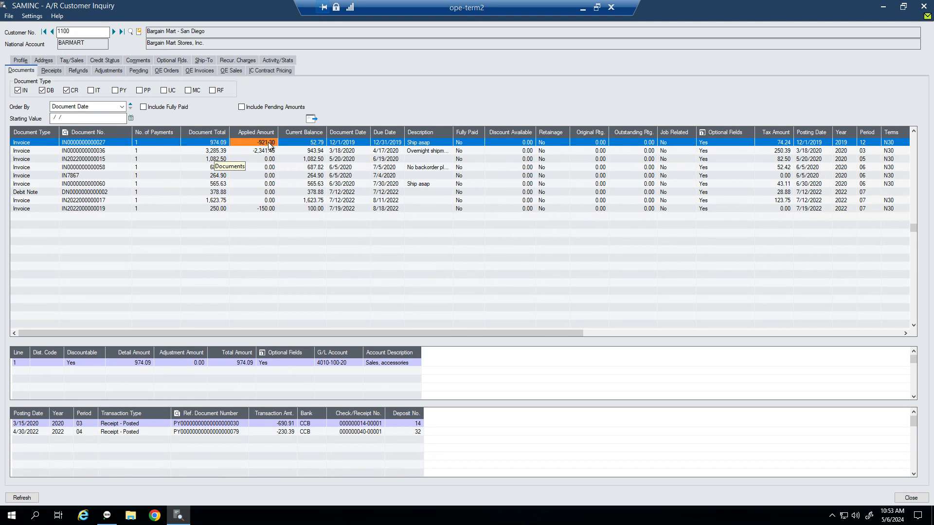
pyautogui.click(316, 145)
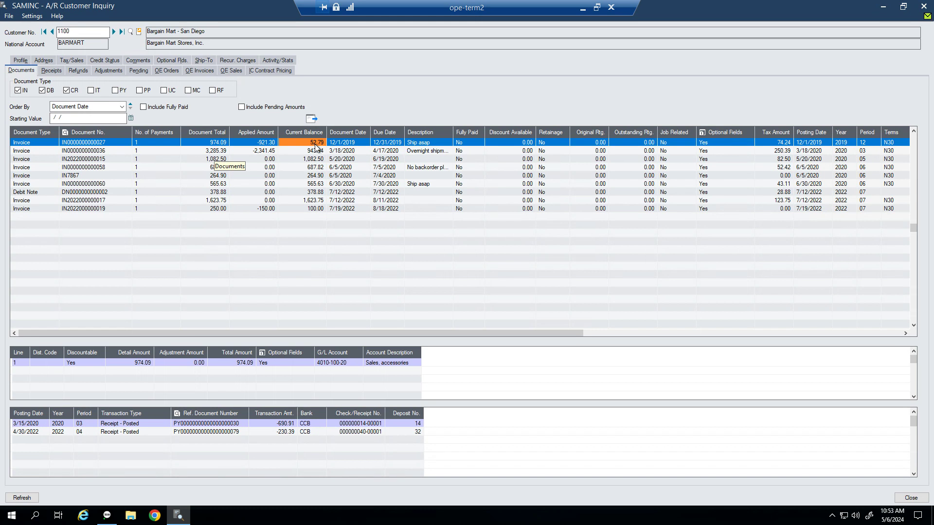
pyautogui.click(17, 144)
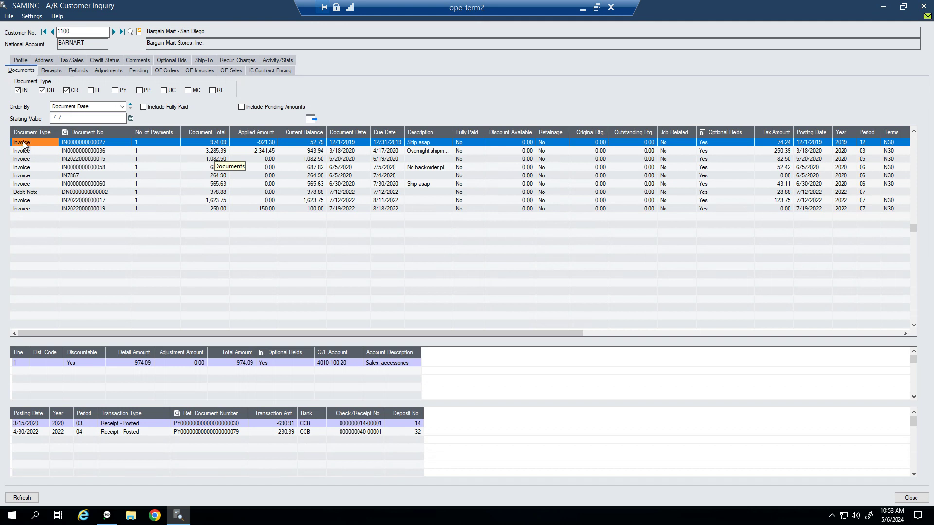
pyautogui.doubleClick(247, 146)
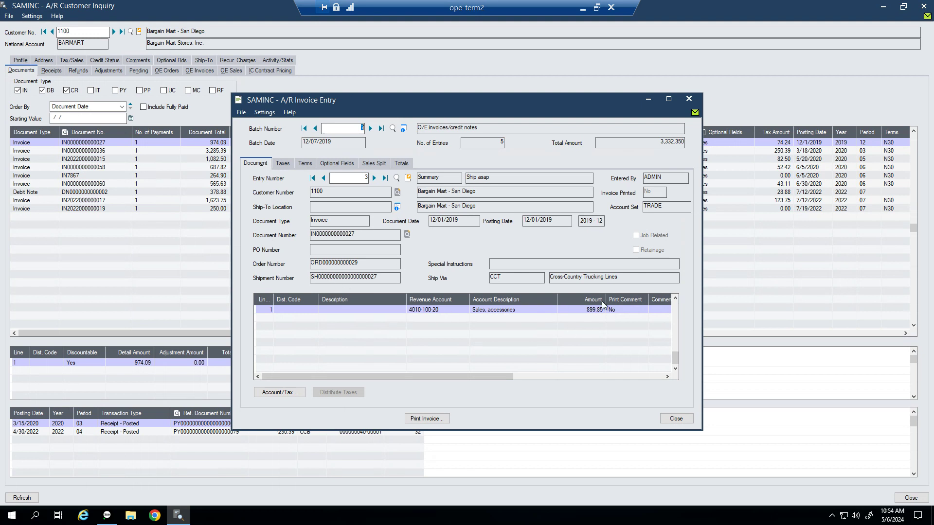
# Step: Compare the 3/15/2020 and 4/30/2022 receipts applied to the first invoice, then list the customer's receipts
pyautogui.click(676, 419)
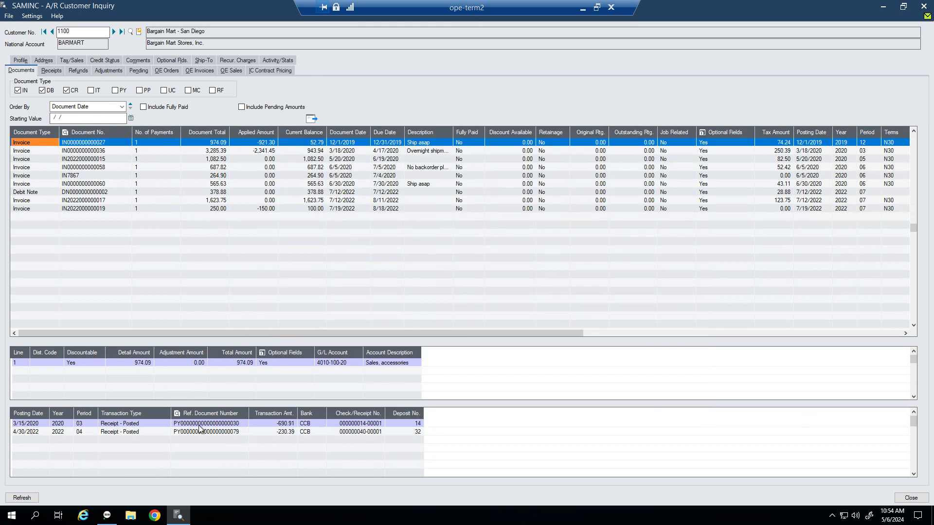
pyautogui.click(281, 425)
pyautogui.click(285, 432)
pyautogui.click(286, 424)
pyautogui.click(286, 431)
pyautogui.click(287, 424)
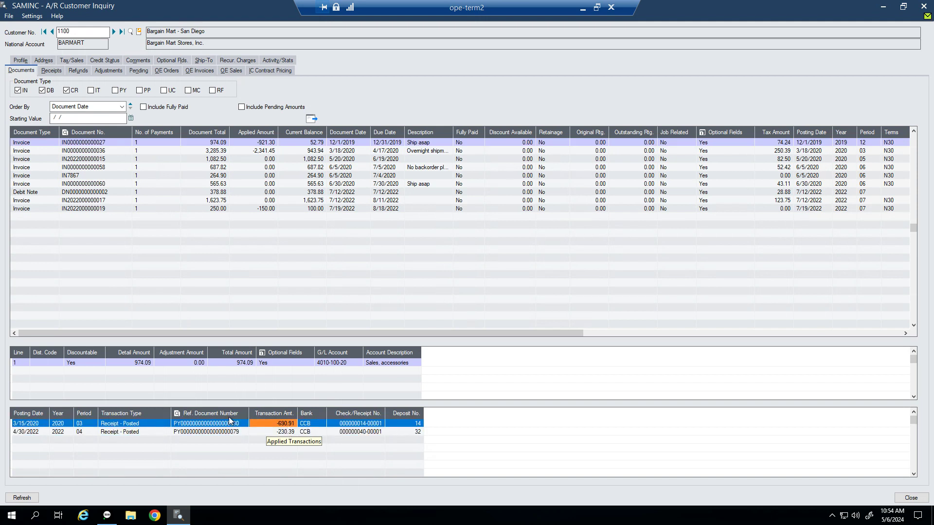
pyautogui.click(43, 425)
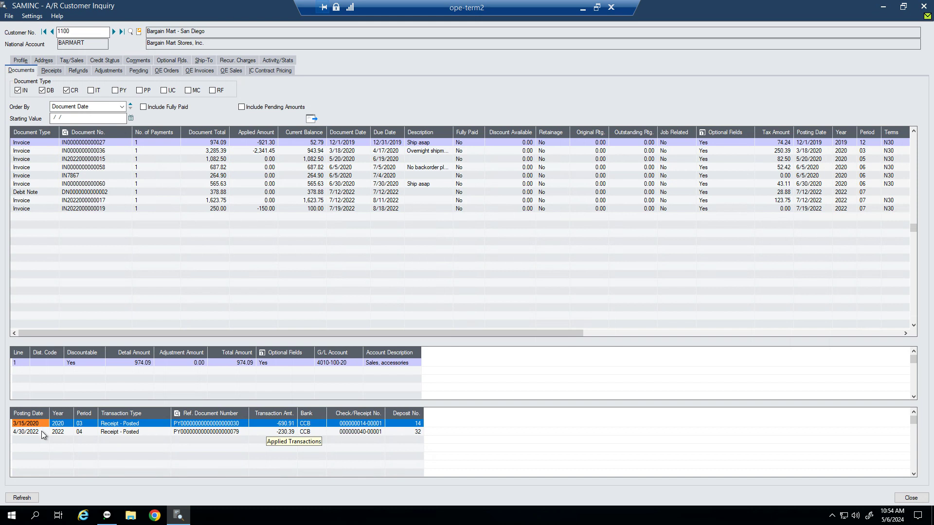
pyautogui.click(42, 432)
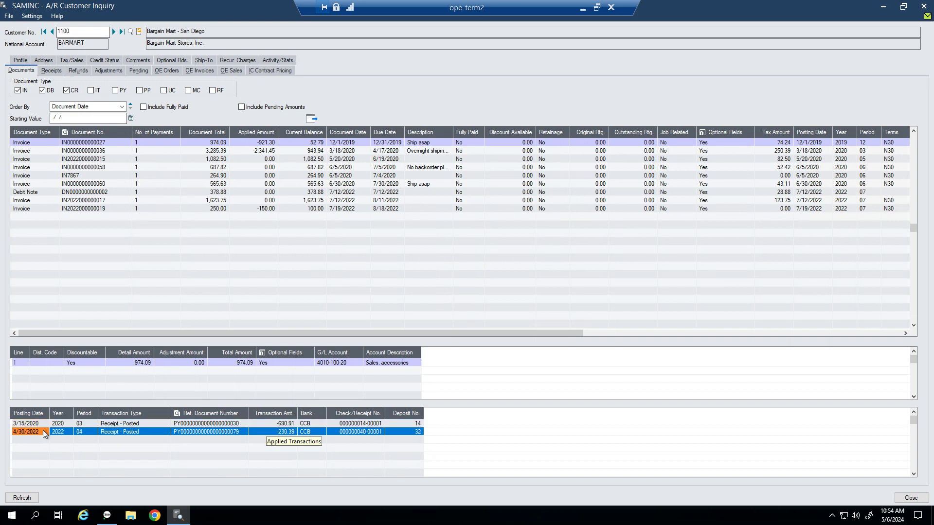
pyautogui.click(301, 141)
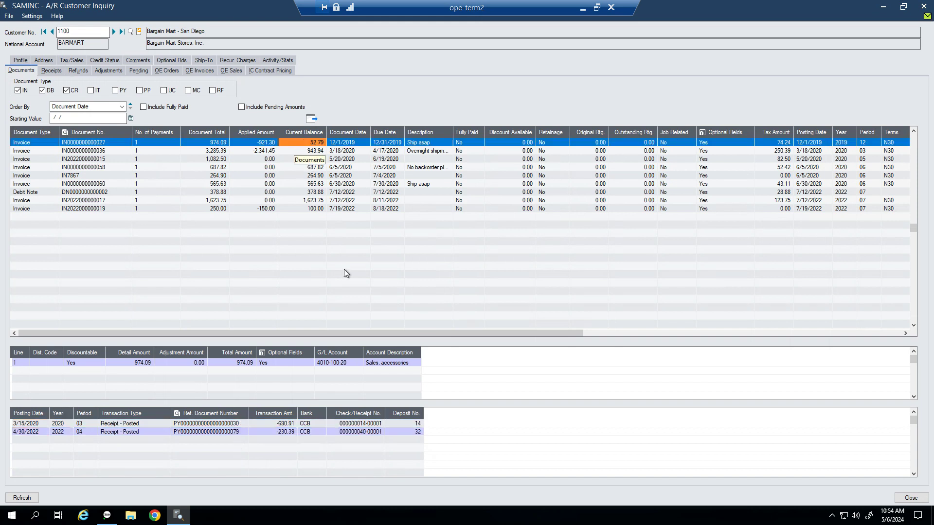
pyautogui.click(46, 69)
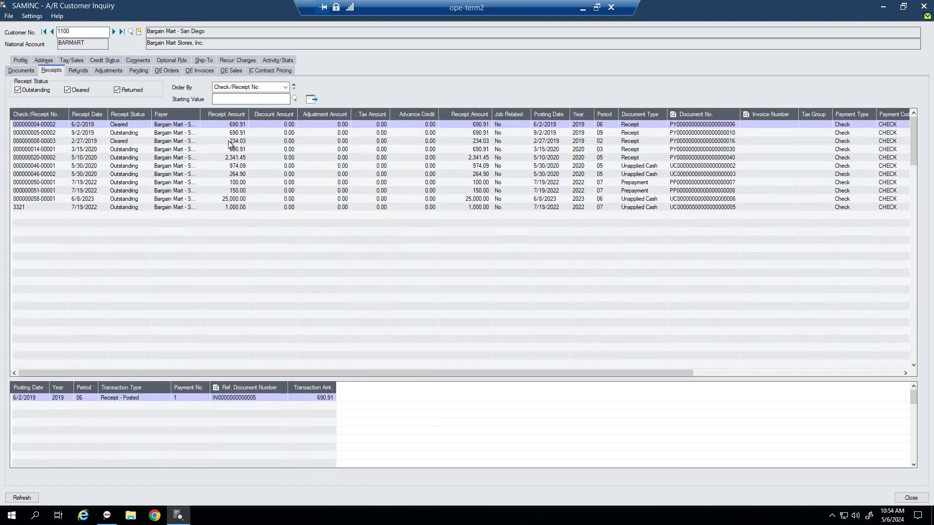
pyautogui.click(21, 126)
pyautogui.doubleClick(22, 126)
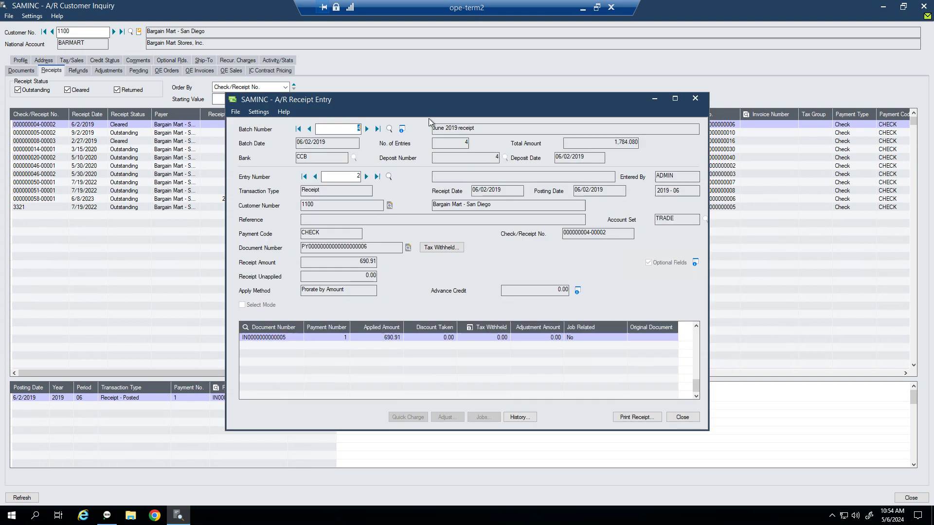
pyautogui.click(682, 419)
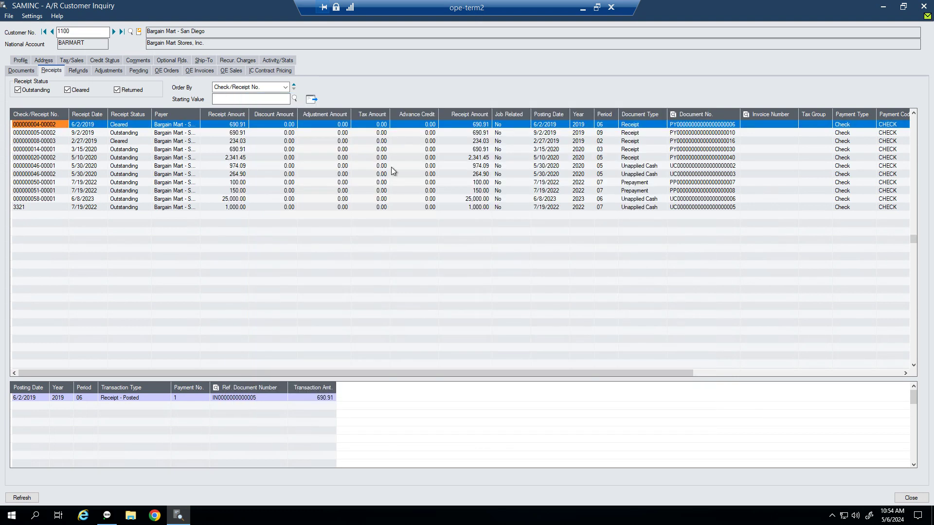
# Step: Check the empty refunds, adjustments and pending lists, then view the profile: group WHL, terms N30
pyautogui.click(72, 70)
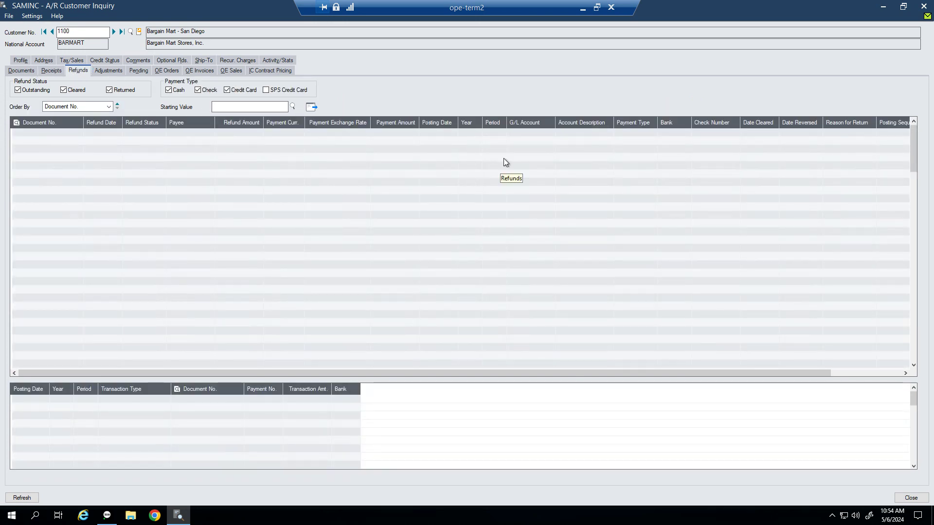
pyautogui.click(99, 71)
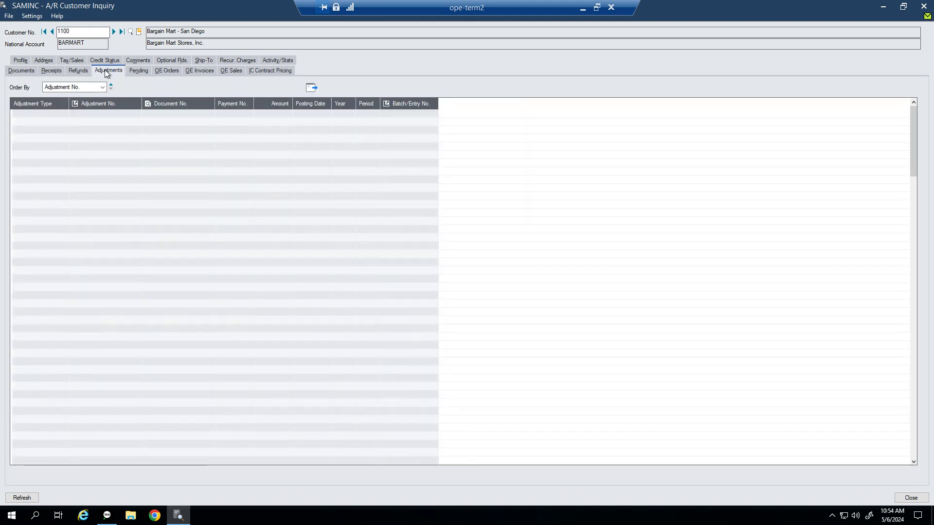
pyautogui.click(133, 69)
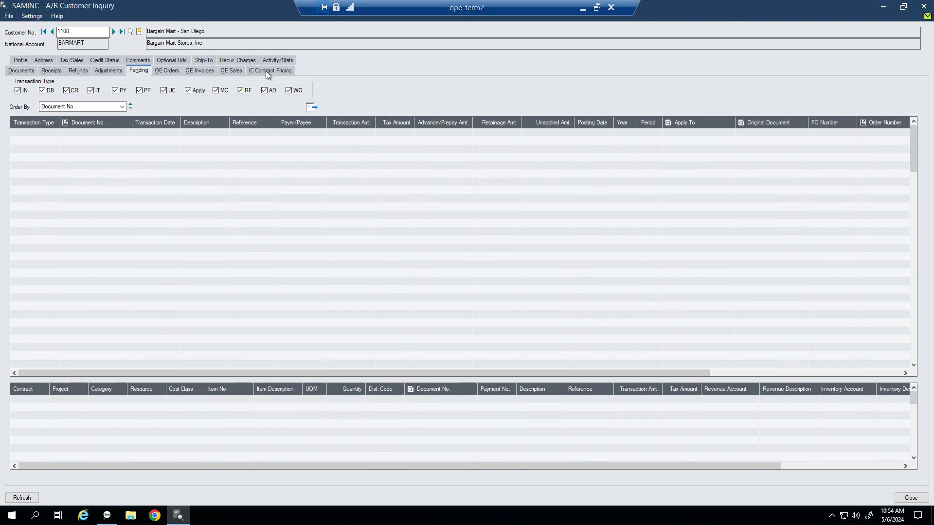
pyautogui.click(21, 60)
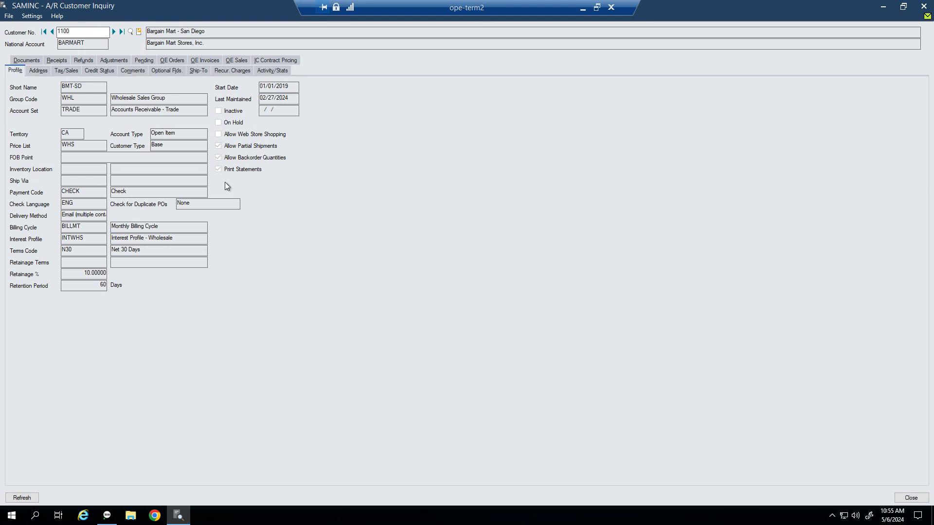
# Step: Review customer 1100's address, tax, credit, comments, optional fields and ONCALL recurring charge, then close the inquiry
pyautogui.click(42, 72)
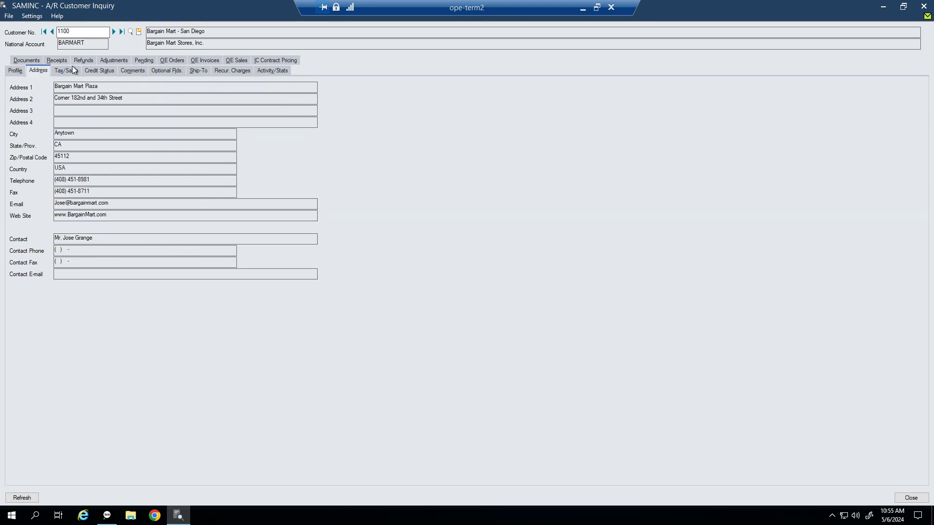
pyautogui.click(65, 71)
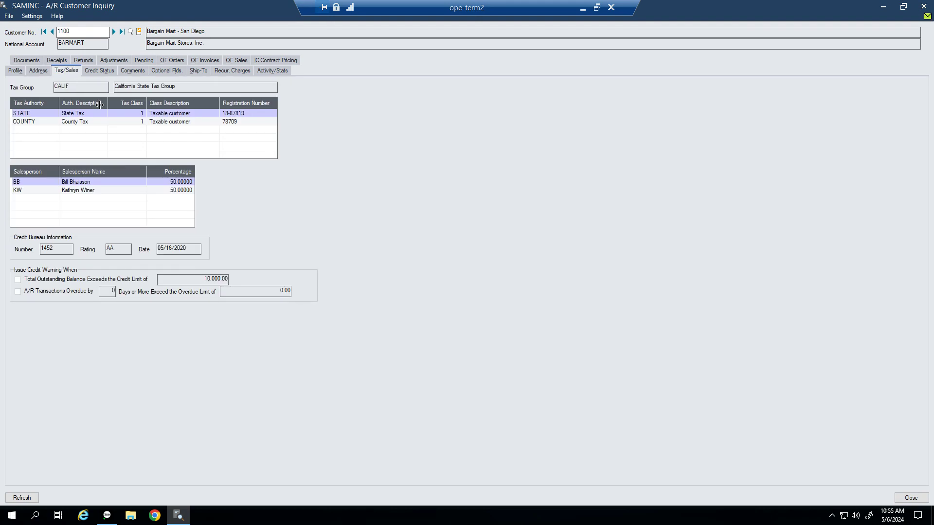
pyautogui.click(103, 72)
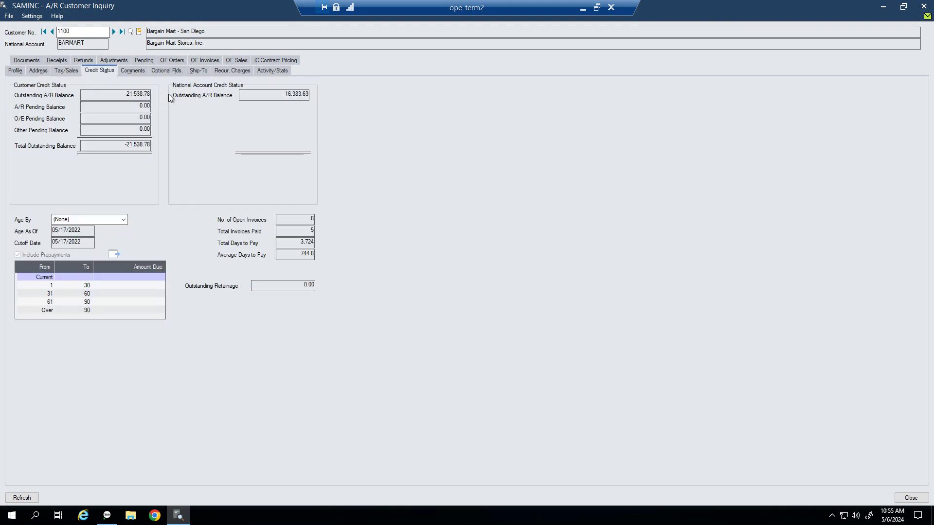
pyautogui.click(131, 72)
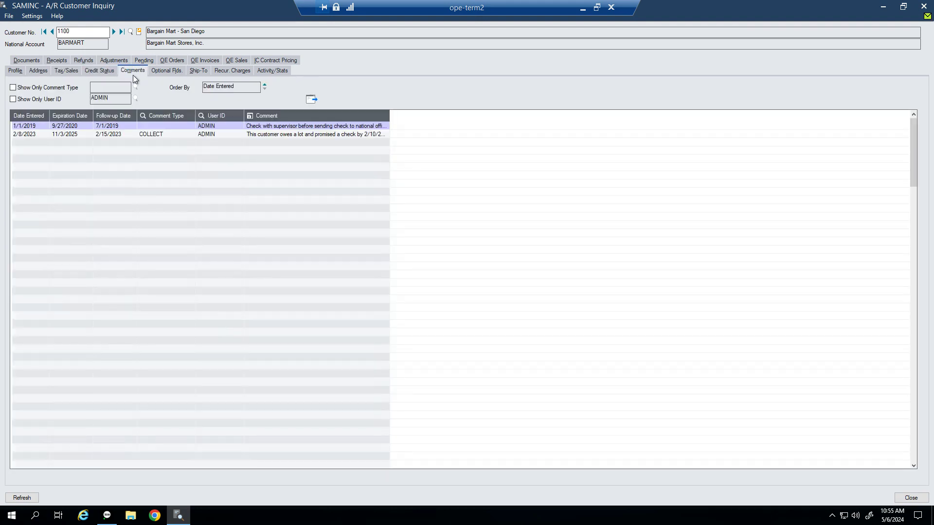
pyautogui.click(163, 72)
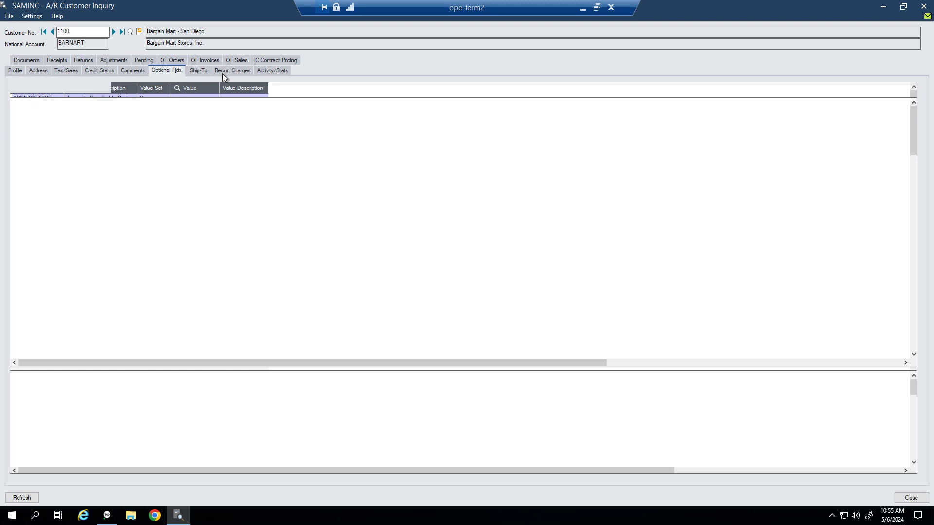
pyautogui.click(223, 73)
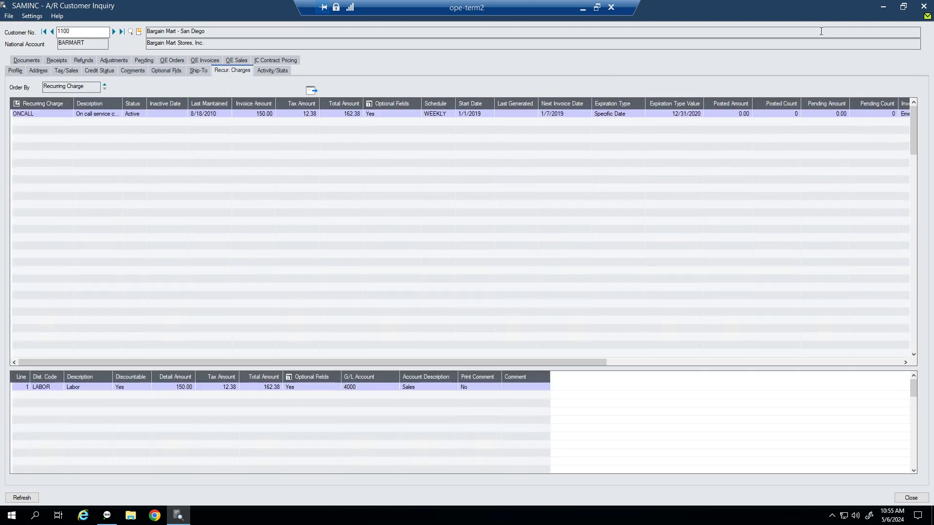
pyautogui.click(923, 7)
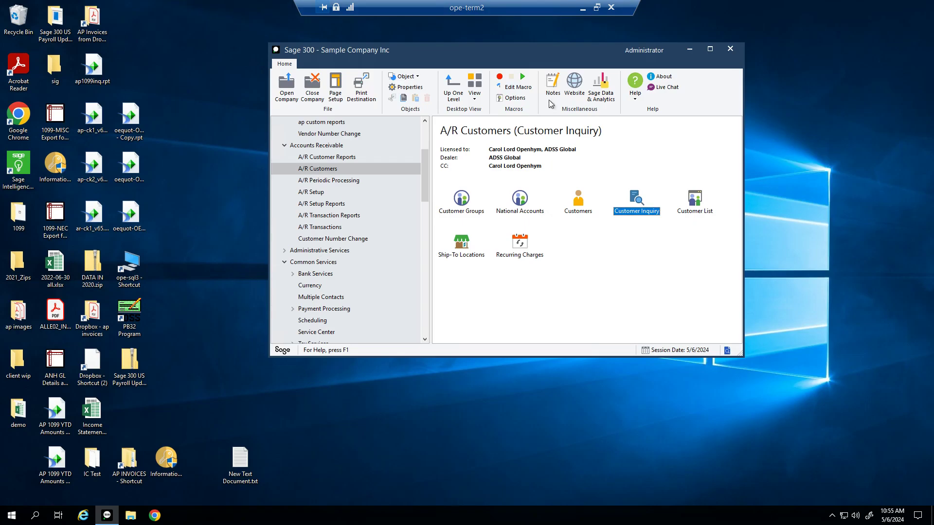
# Step: Preview the A/R Customer List report, which shows empty Customer No. and Name columns
pyautogui.click(688, 213)
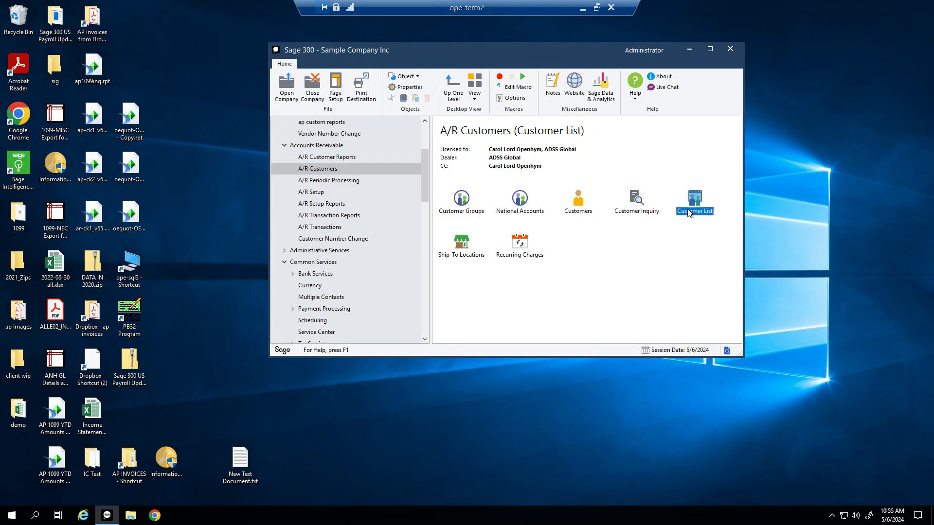
pyautogui.doubleClick(689, 213)
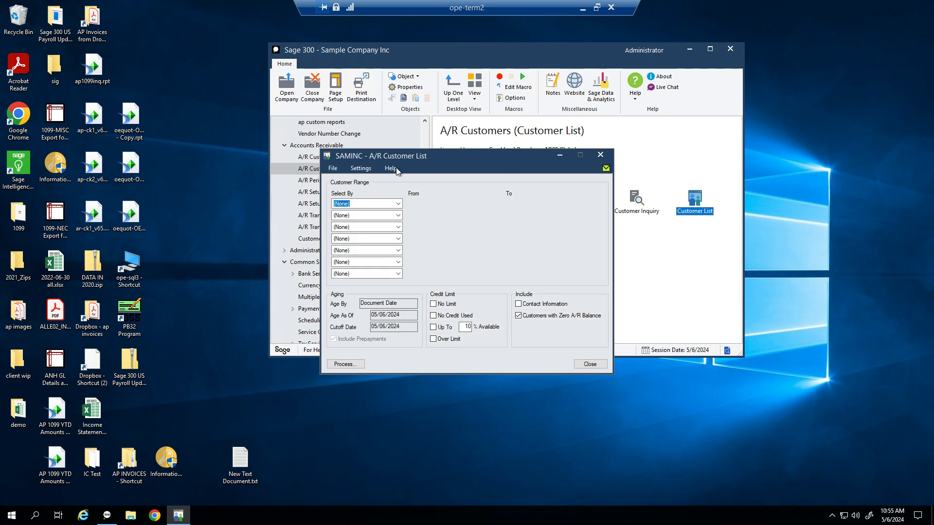
pyautogui.click(344, 365)
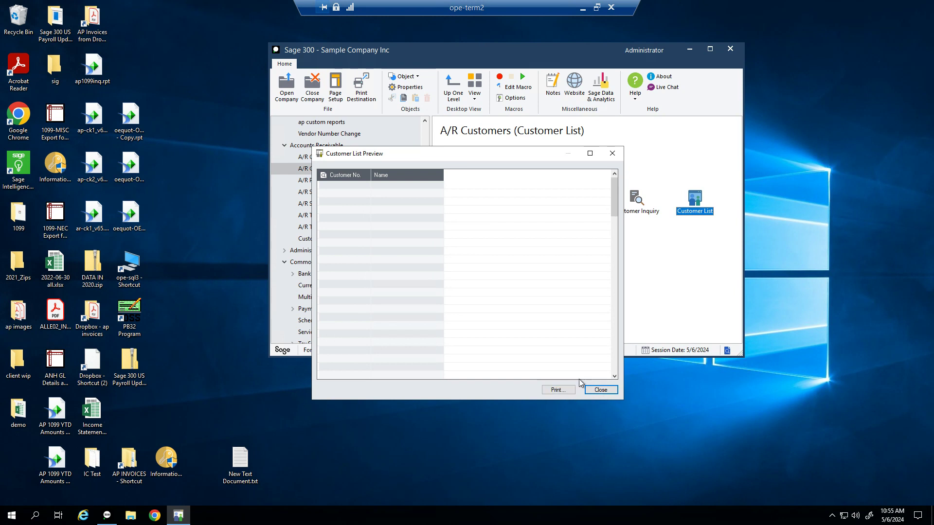
# Step: Close the Customer List preview and its report dialog
pyautogui.click(602, 390)
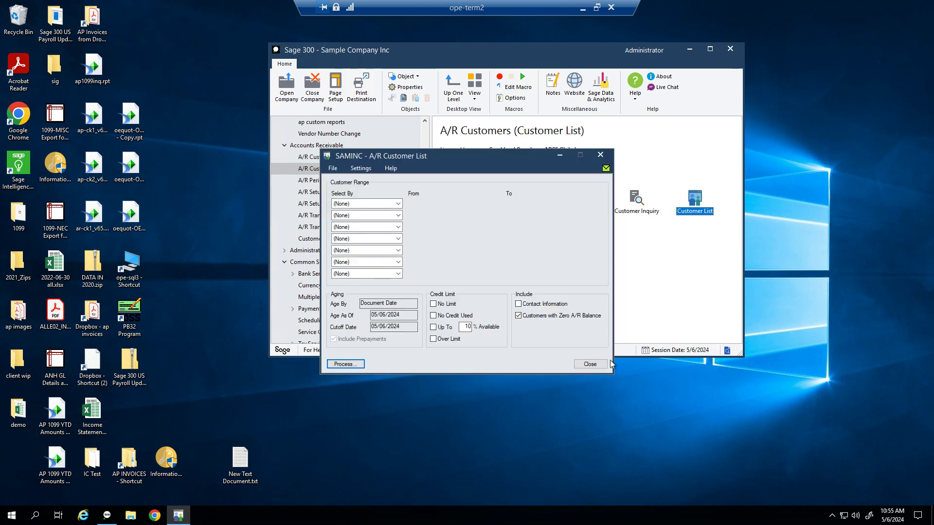
pyautogui.click(591, 366)
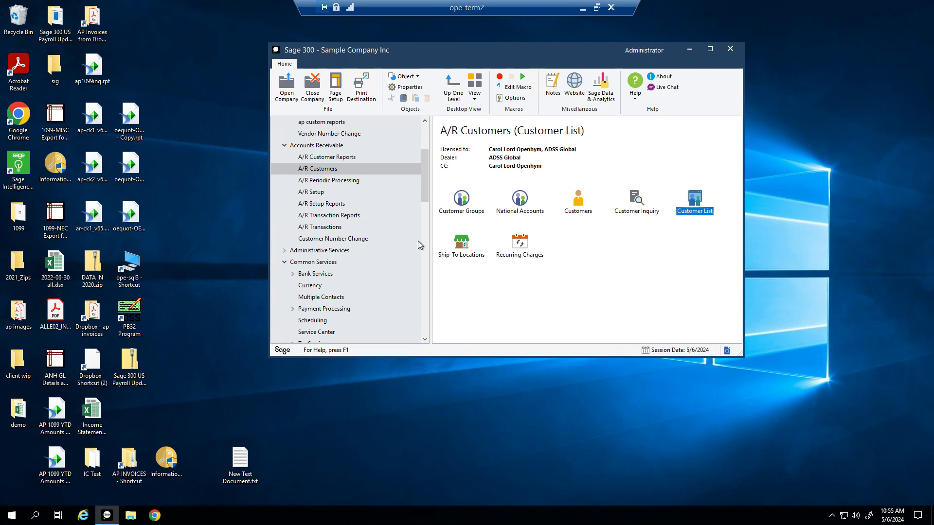
pyautogui.click(477, 254)
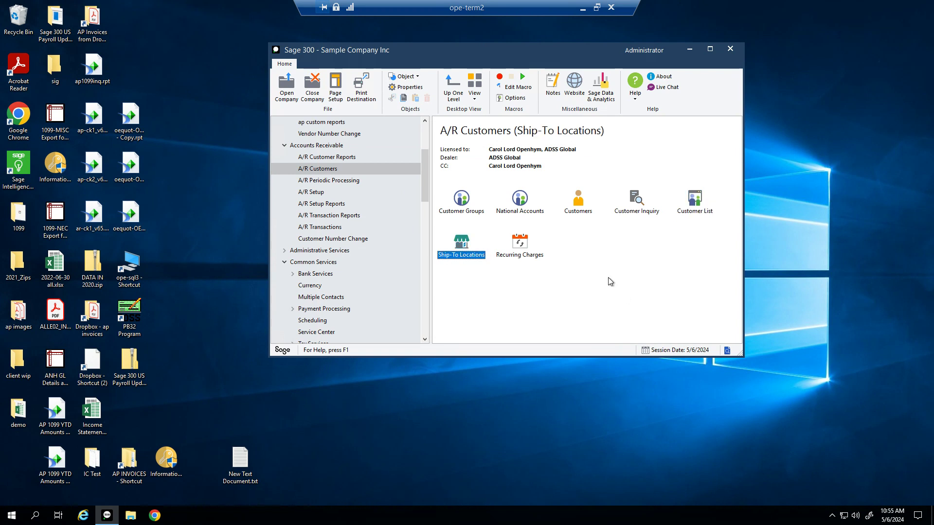
pyautogui.click(513, 248)
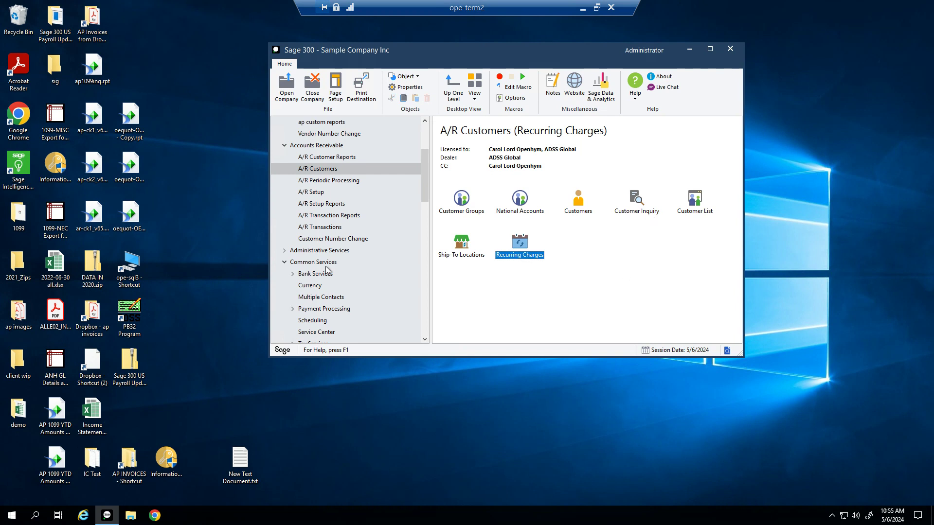
# Step: Open the Common Services Scheduling folder and select Schedules
pyautogui.click(305, 262)
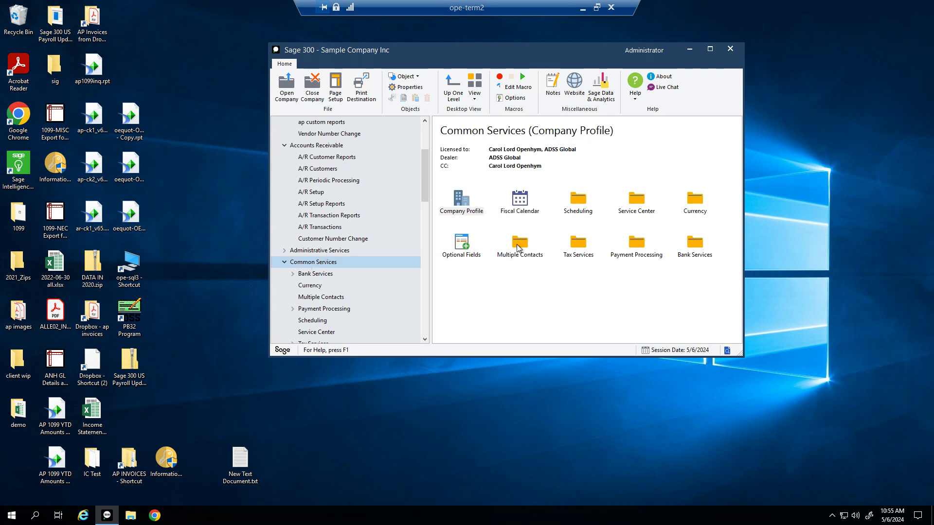
pyautogui.click(578, 211)
pyautogui.doubleClick(578, 210)
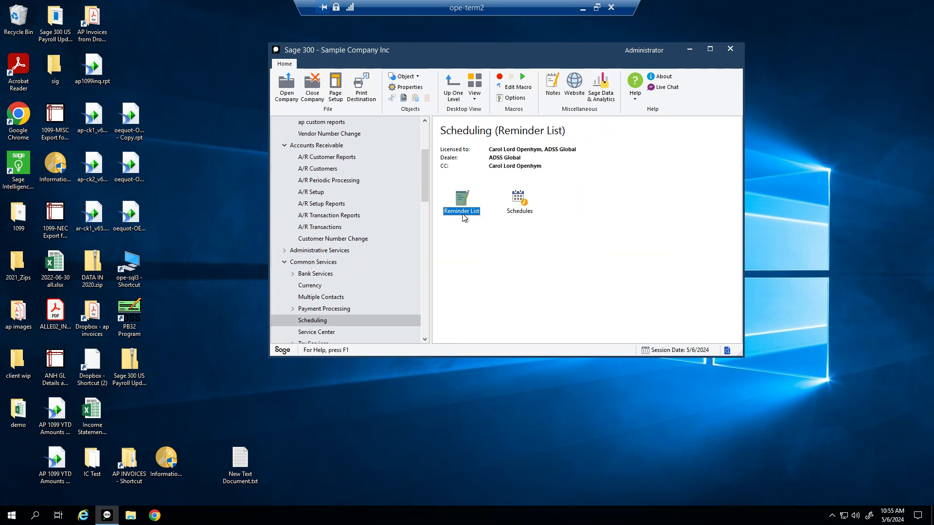
pyautogui.click(520, 201)
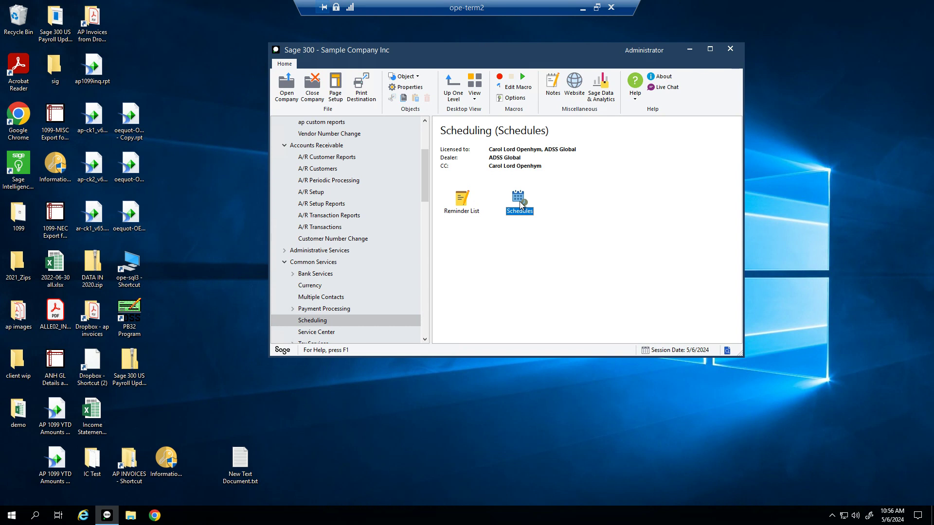
# Step: Open Schedules and load schedule M1, Monthly on the 1st
pyautogui.doubleClick(519, 202)
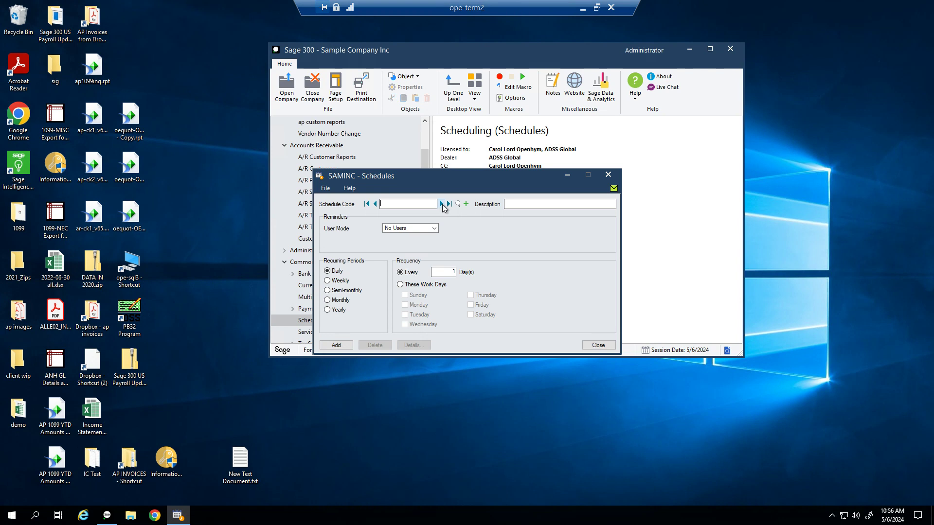
pyautogui.click(442, 204)
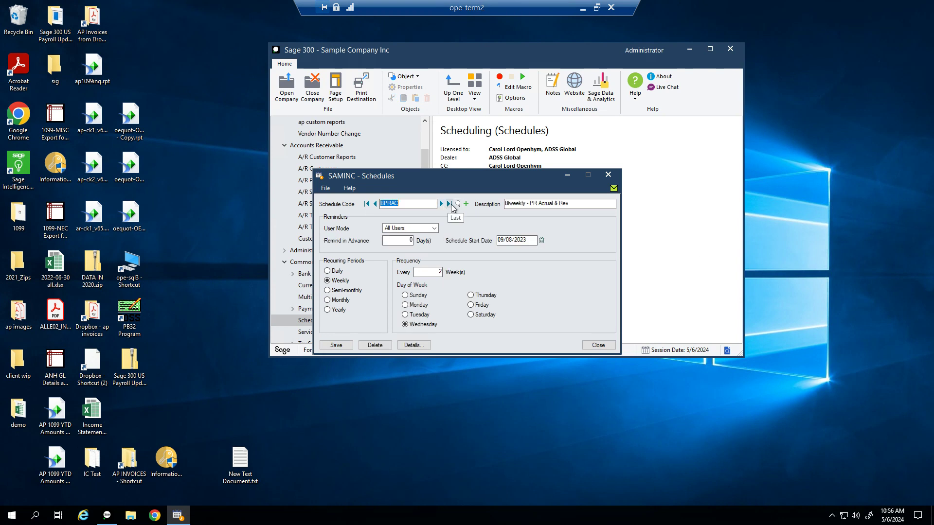
pyautogui.click(458, 204)
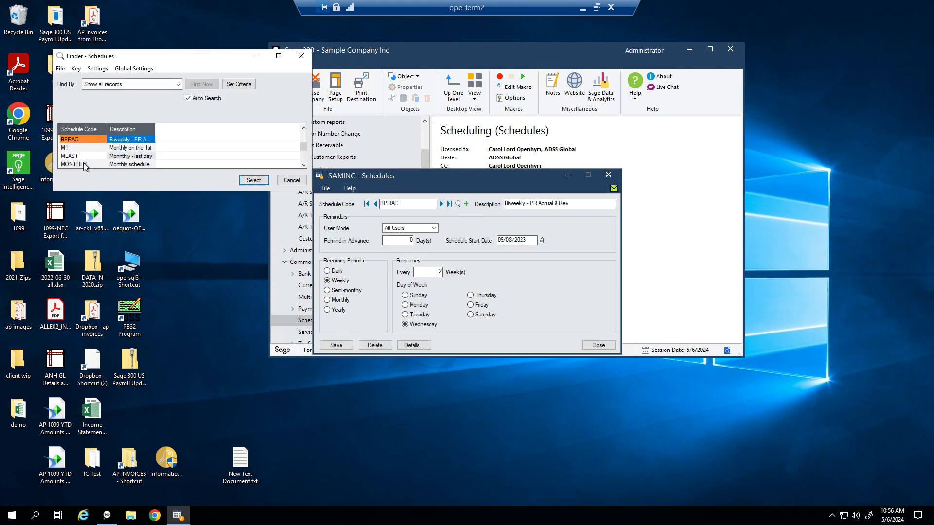
pyautogui.doubleClick(81, 148)
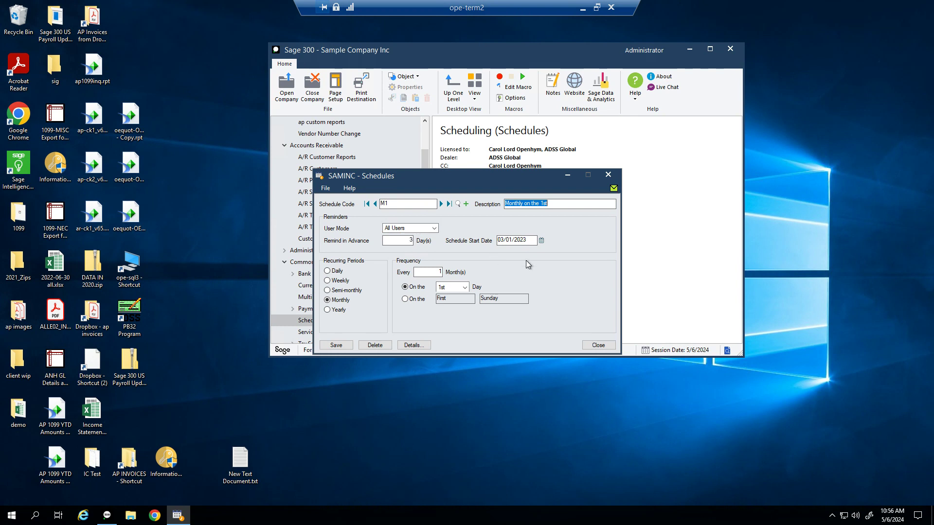
# Step: Review M1's 03/01/2023 start date, monthly frequency and day list, then close Schedules
pyautogui.click(528, 240)
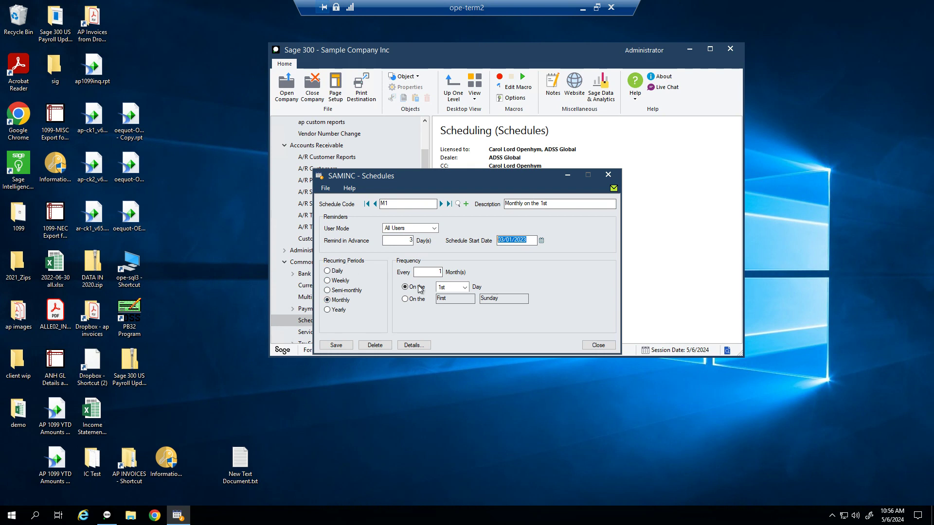
pyautogui.click(437, 272)
pyautogui.click(463, 288)
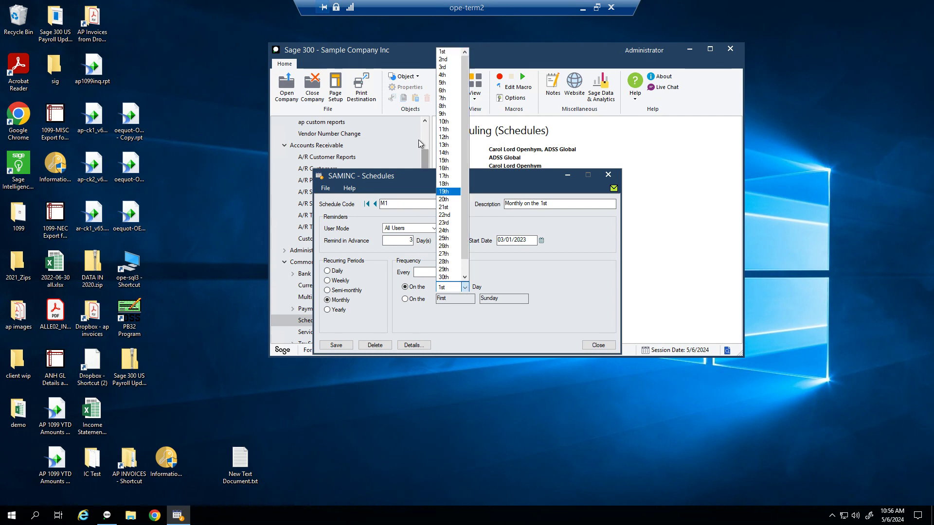
pyautogui.scroll(-1, 462, 195)
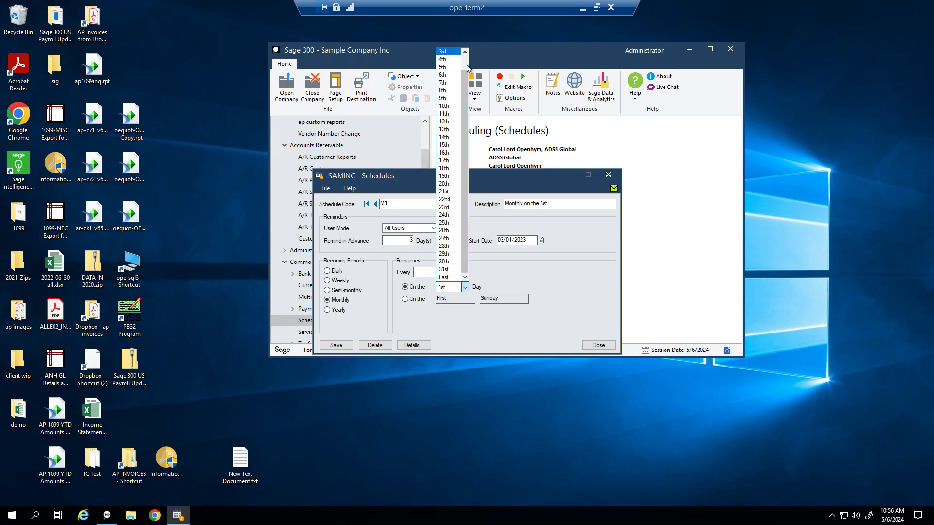
pyautogui.click(559, 146)
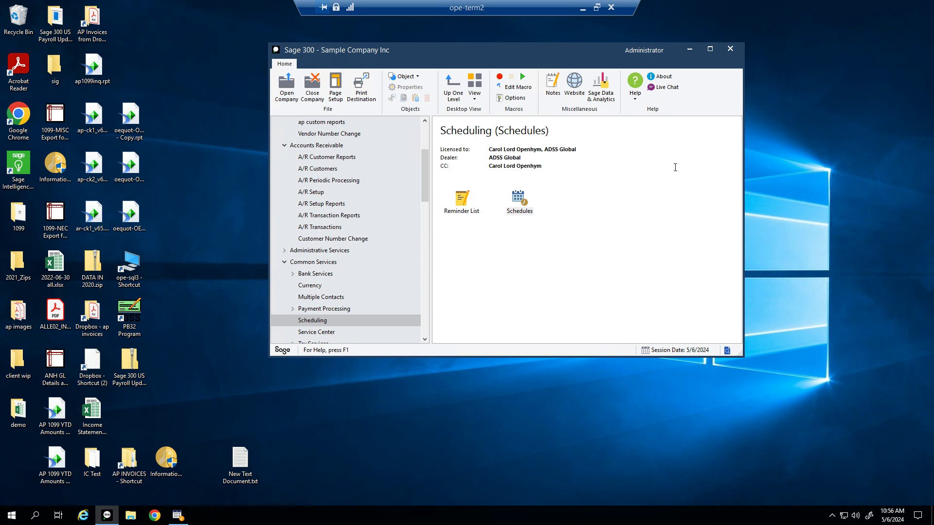
pyautogui.doubleClick(519, 211)
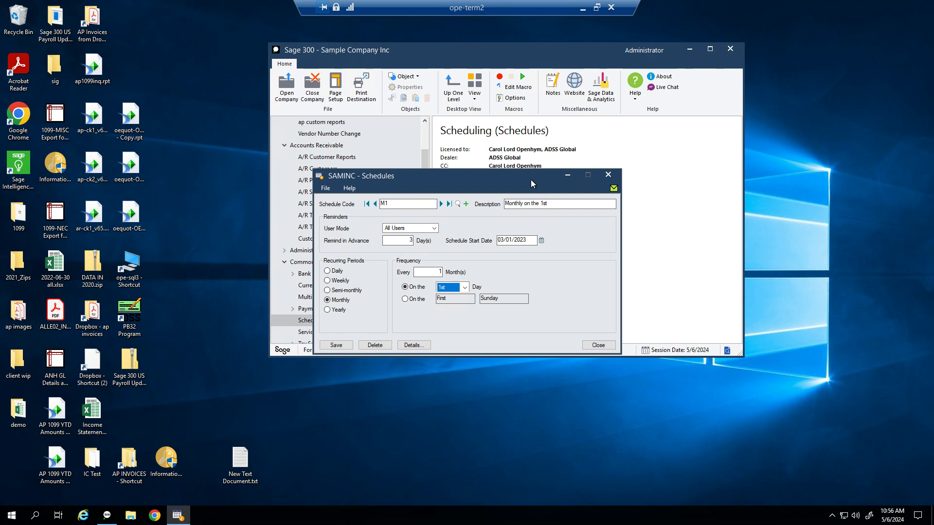
pyautogui.click(608, 175)
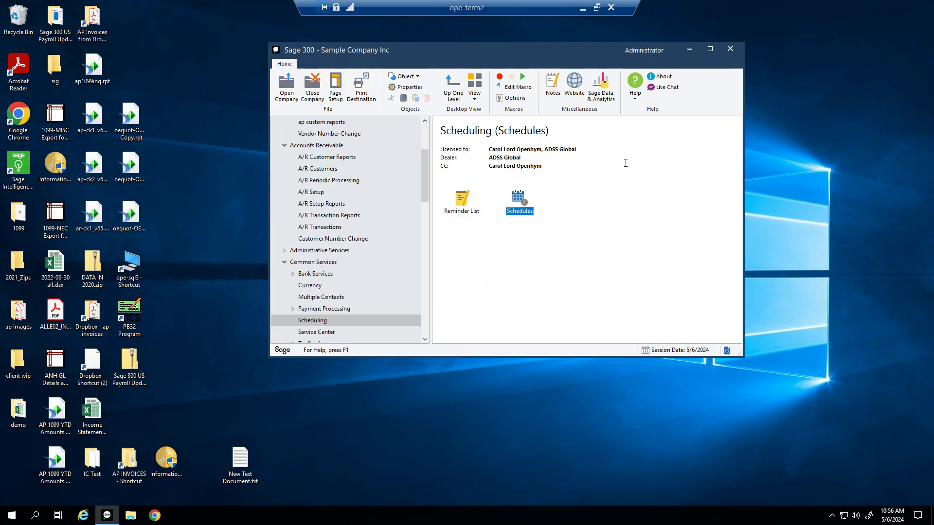
# Step: Open Recurring Charges and load ONCALL for customer 1100 with its WEEKLY schedule
pyautogui.click(309, 170)
pyautogui.doubleClick(521, 243)
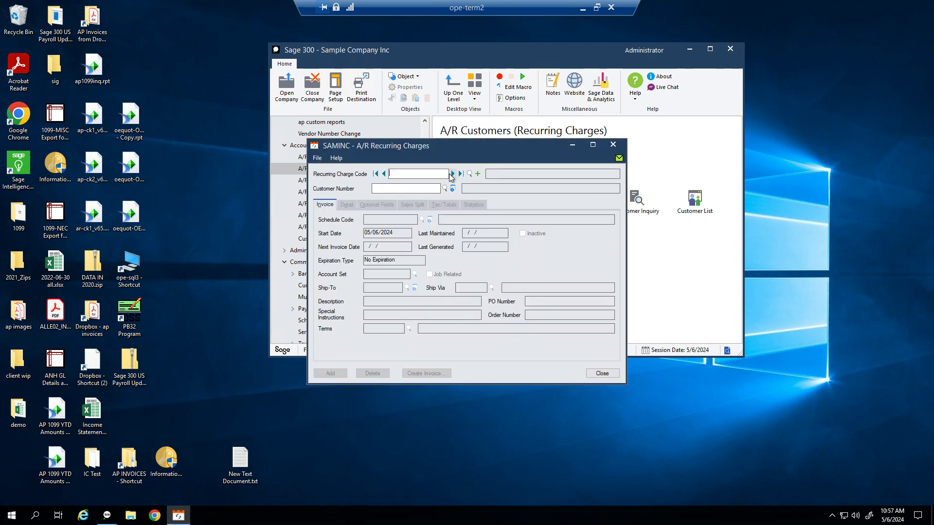
pyautogui.click(452, 174)
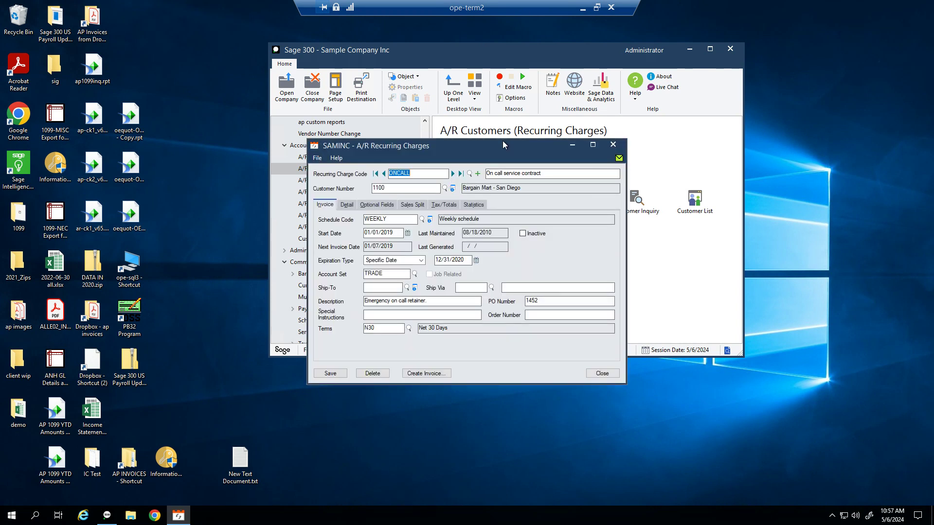
pyautogui.moveTo(455, 146); pyautogui.dragTo(490, 86)
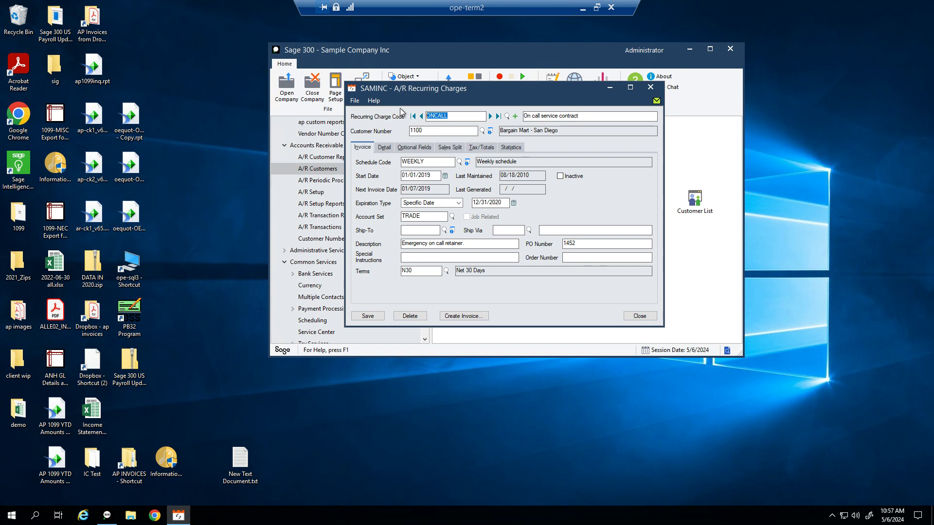
pyautogui.press('Tab')
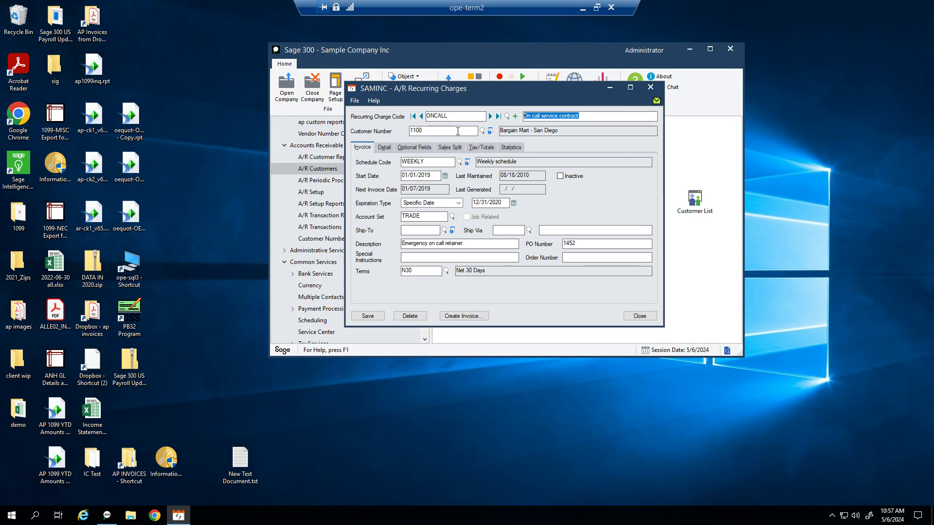
pyautogui.press('Tab')
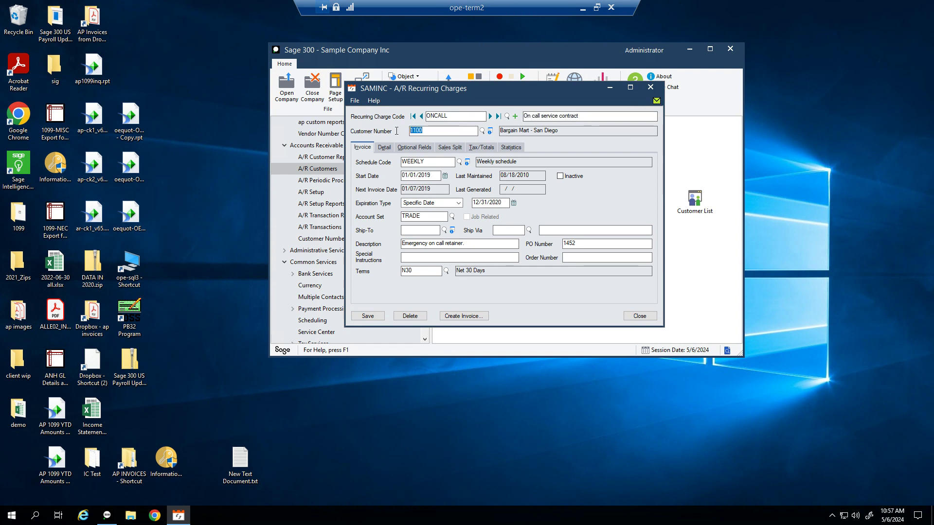
pyautogui.click(440, 161)
pyautogui.press('Tab')
# Step: Set the expiration type to No Expiration and view the LABOR distribution detail
pyautogui.click(422, 207)
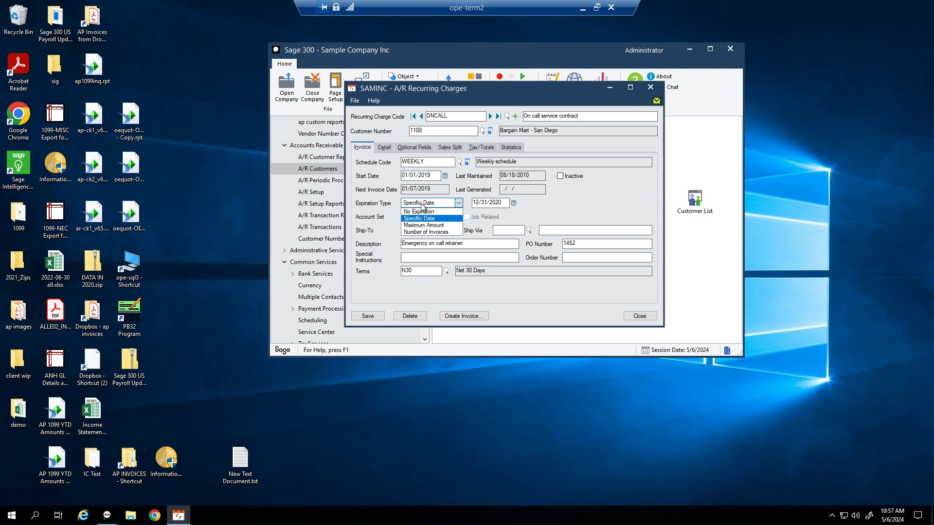
pyautogui.click(423, 207)
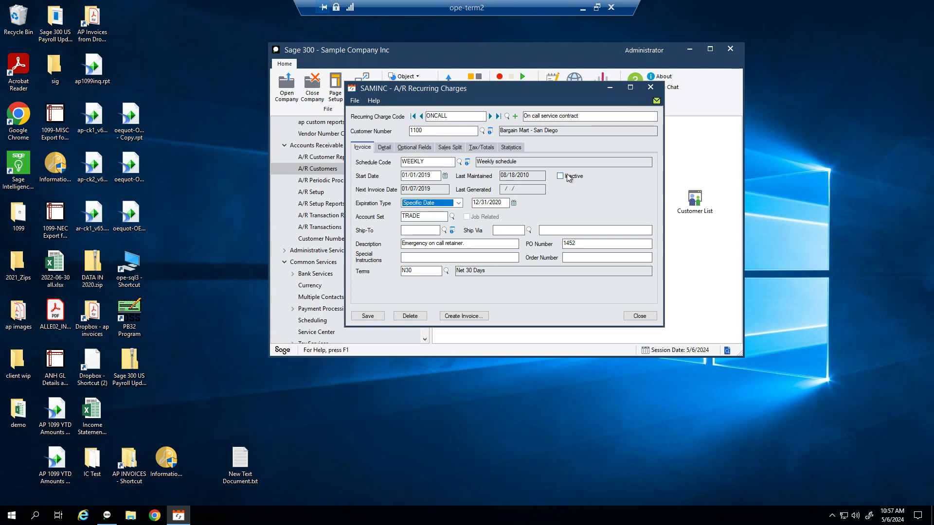
pyautogui.click(458, 205)
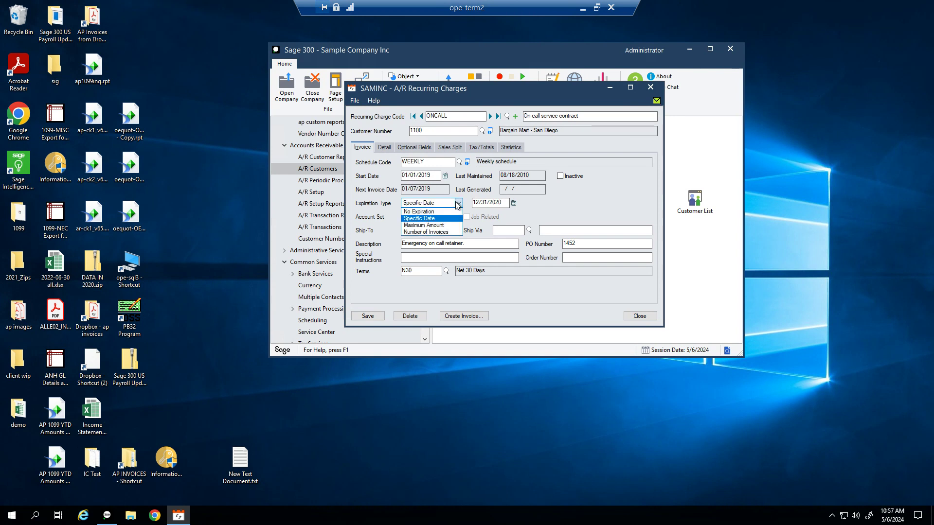
pyautogui.click(439, 211)
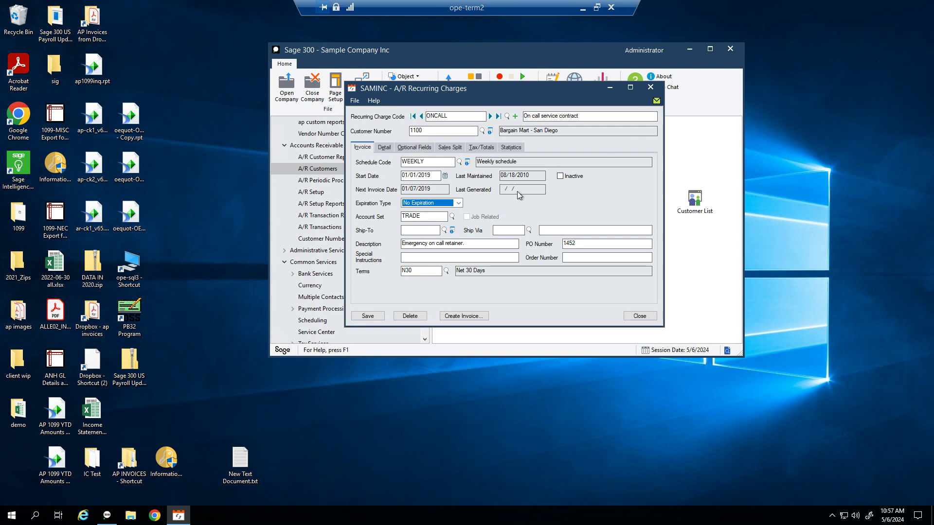
pyautogui.click(433, 214)
pyautogui.doubleClick(433, 214)
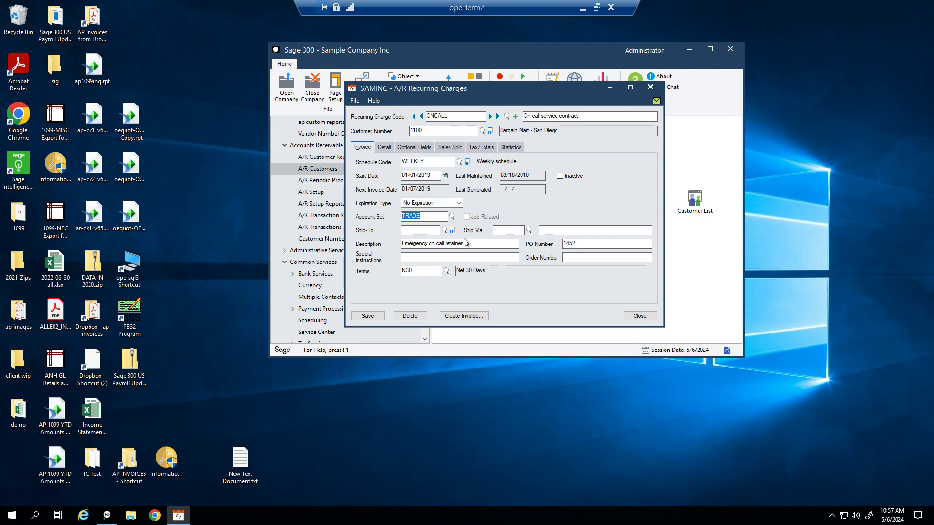
pyautogui.moveTo(467, 243); pyautogui.dragTo(380, 235)
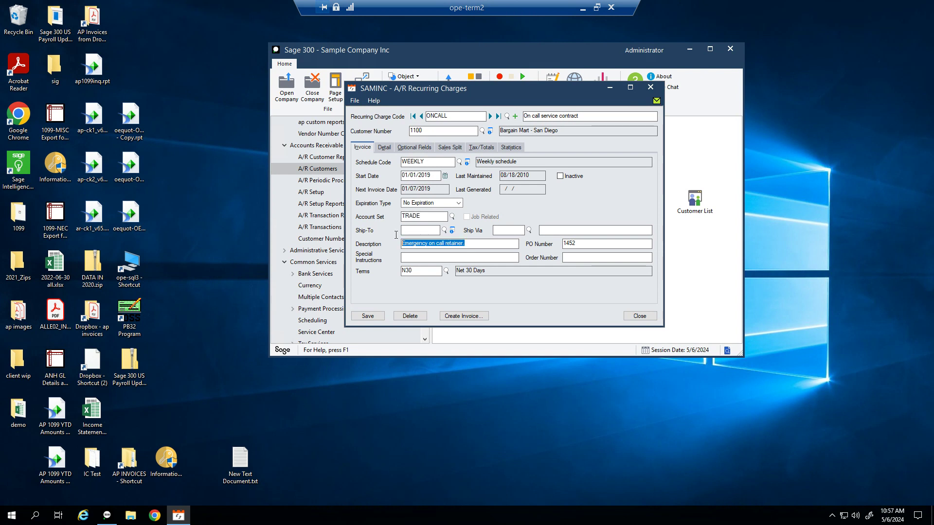
pyautogui.click(387, 151)
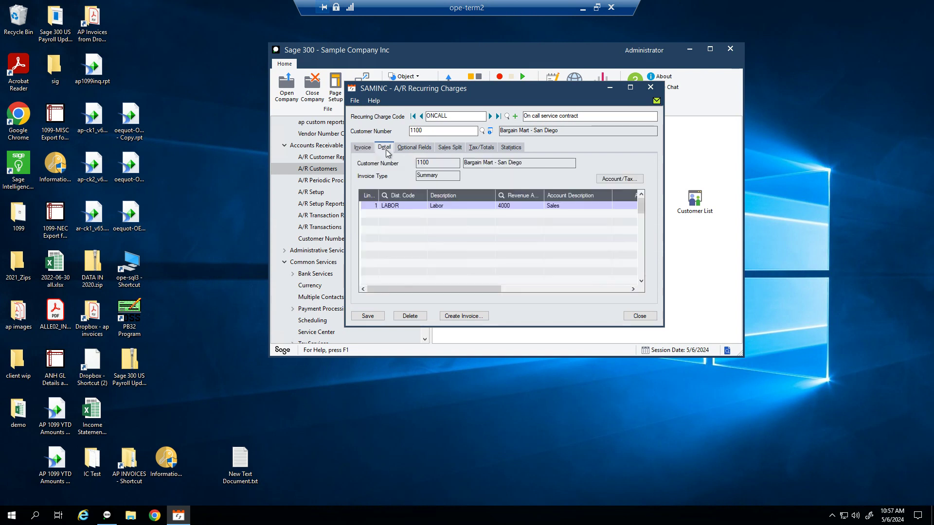
# Step: Review the LABOR line and tax totals, then recheck invoice settings starting 01/01/2019
pyautogui.click(410, 209)
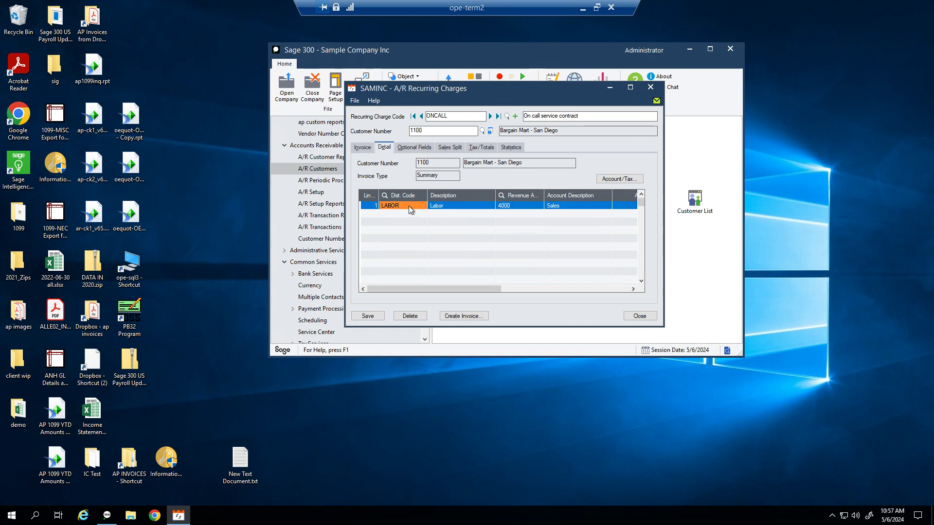
pyautogui.click(504, 205)
pyautogui.moveTo(484, 290); pyautogui.dragTo(442, 278)
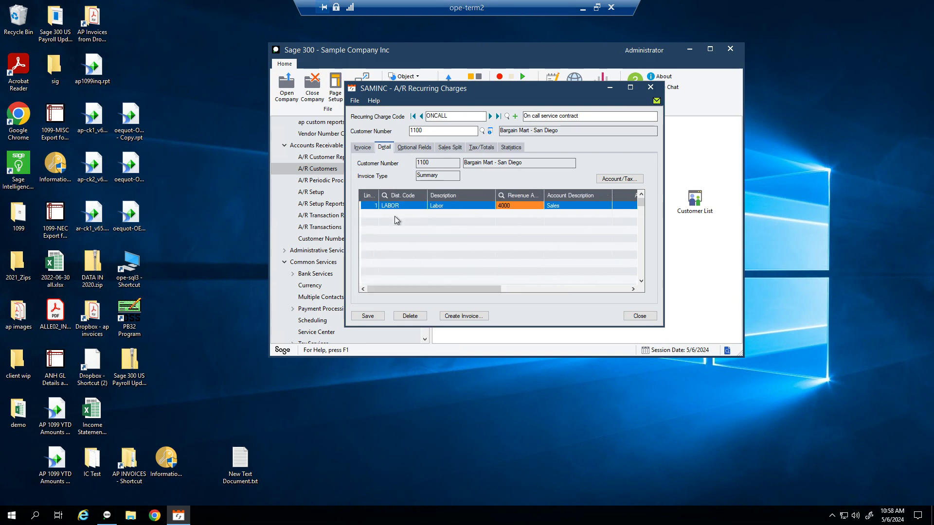
pyautogui.click(485, 148)
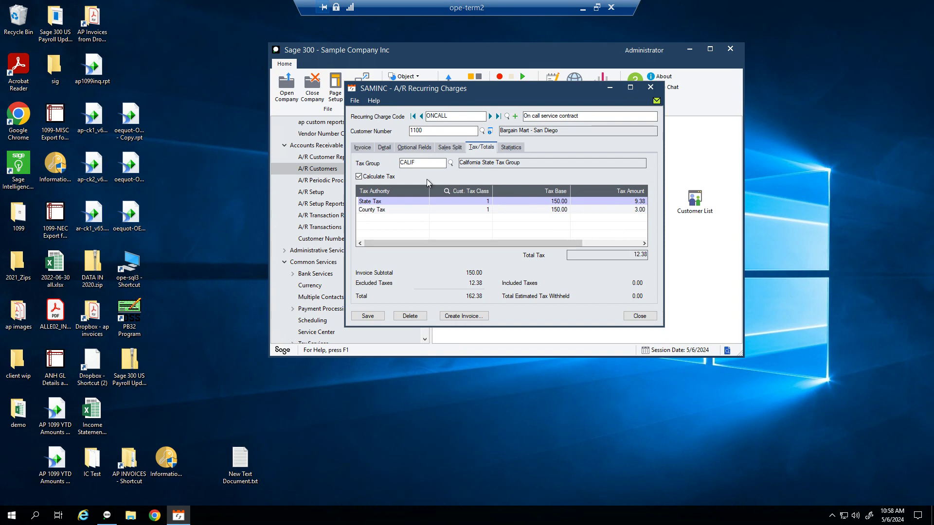
pyautogui.click(362, 149)
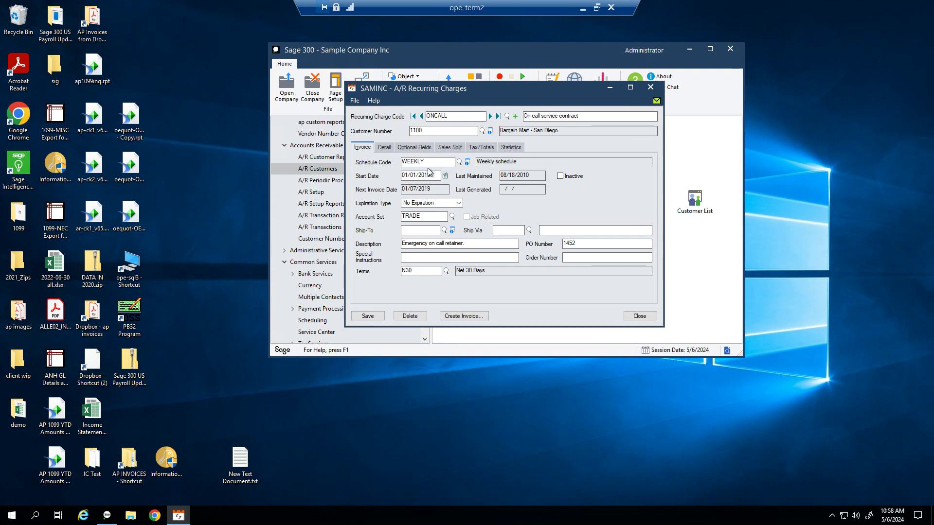
pyautogui.moveTo(436, 175); pyautogui.dragTo(371, 166)
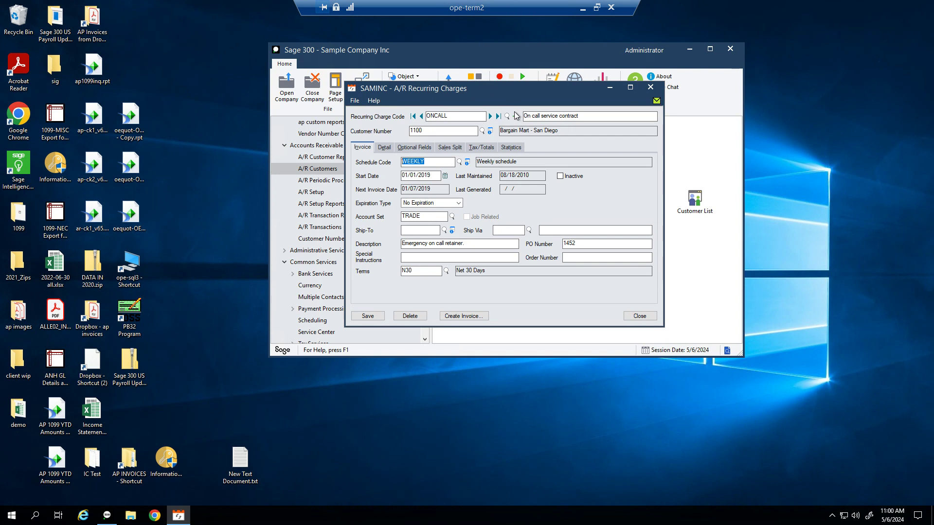
# Step: Drag the ONCALL recurring charge window up and right to reveal the A/R Customers panel
pyautogui.moveTo(487, 88); pyautogui.dragTo(647, 62)
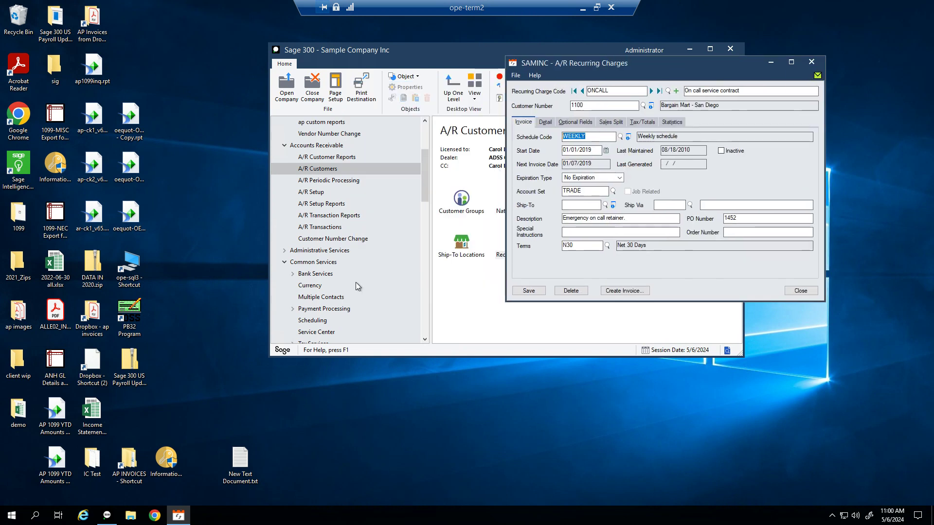
# Step: Open the Schedules setup under Common Services Scheduling and load schedule M1
pyautogui.click(318, 321)
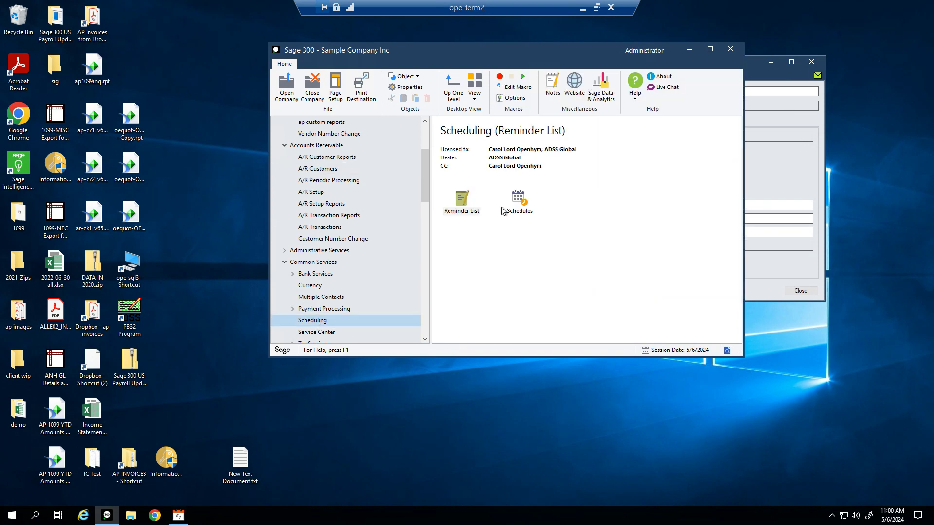
pyautogui.doubleClick(528, 211)
pyautogui.moveTo(477, 184); pyautogui.dragTo(263, 80)
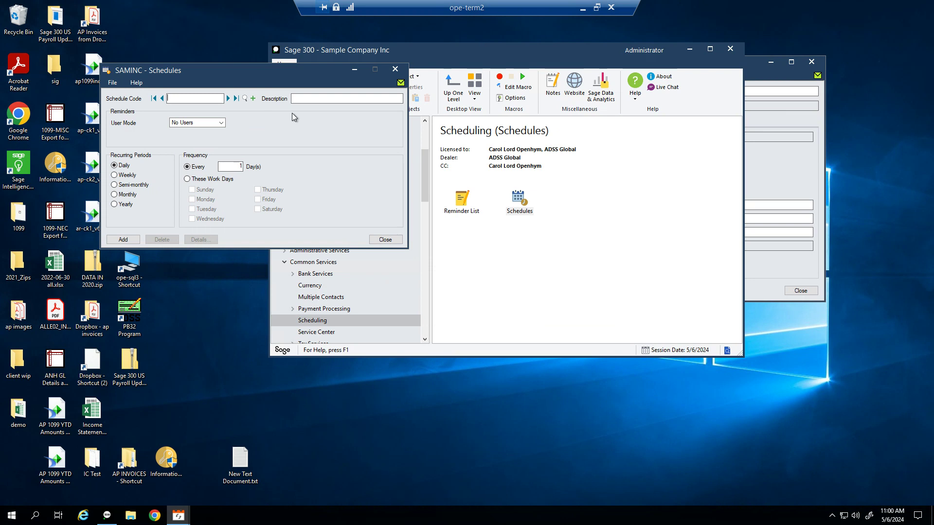
pyautogui.write('M1')
pyautogui.press('Tab')
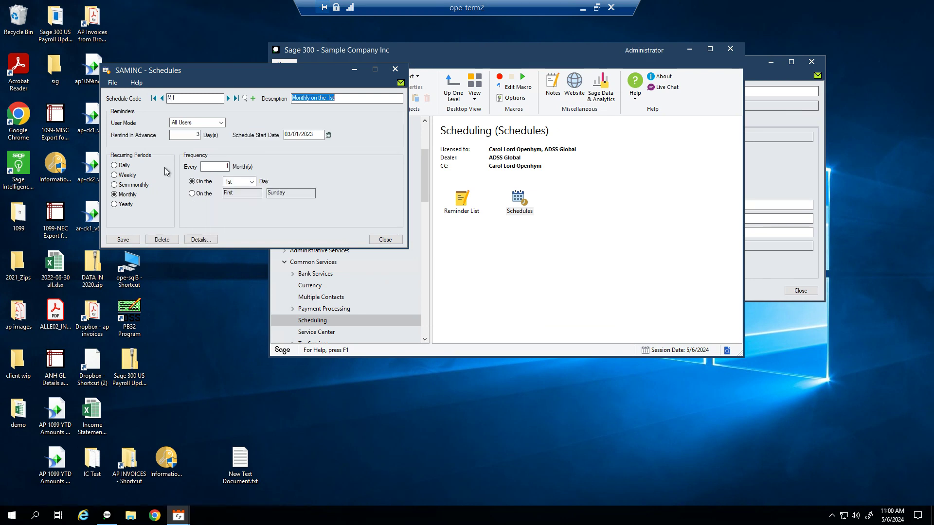
# Step: Switch to schedule MLAST and confirm its day of month is Last
pyautogui.click(204, 98)
pyautogui.press('BackSpace')
pyautogui.write('LAST')
pyautogui.press('Tab')
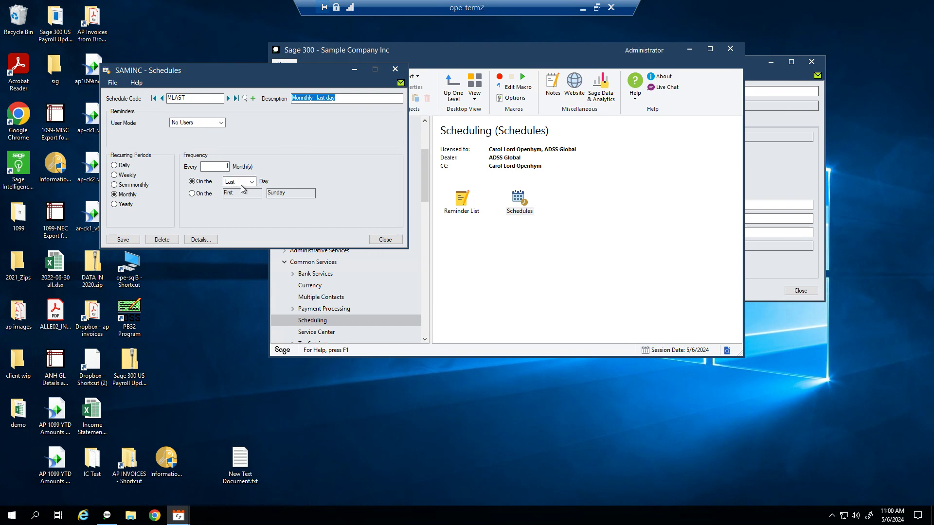
pyautogui.click(253, 182)
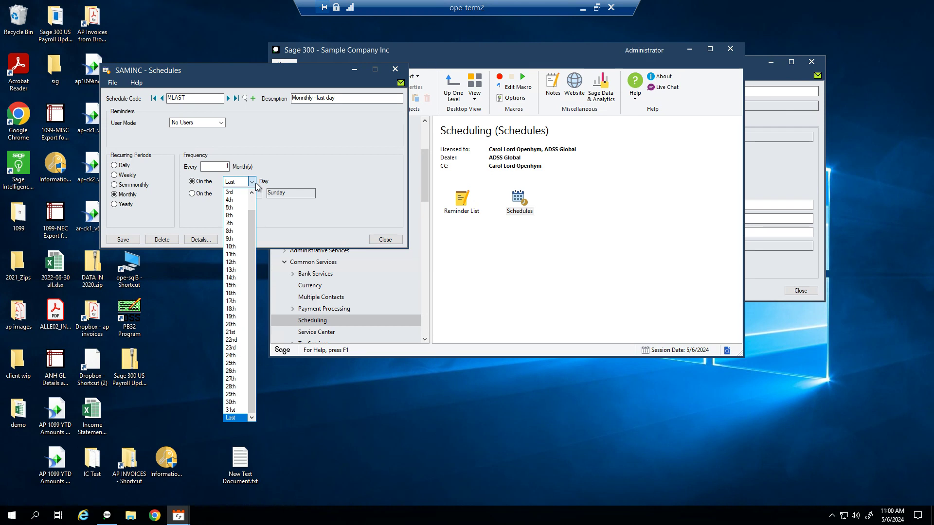
pyautogui.click(258, 186)
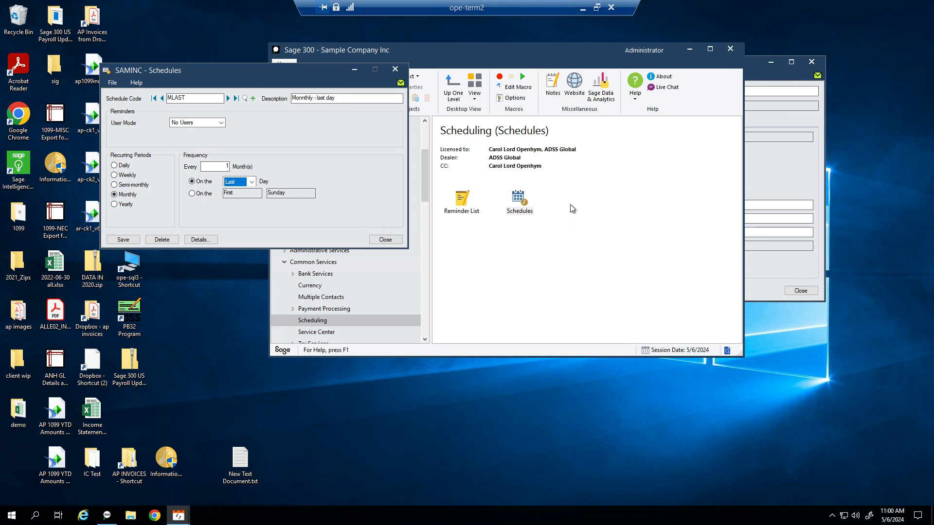
# Step: Start a new recurring charge with code RB, discarding unsaved ONCALL changes
pyautogui.click(787, 182)
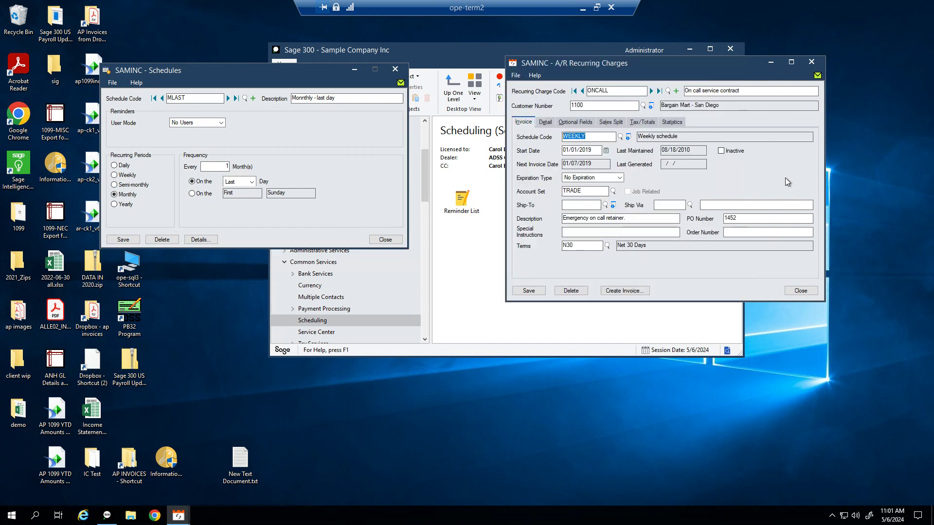
pyautogui.click(676, 92)
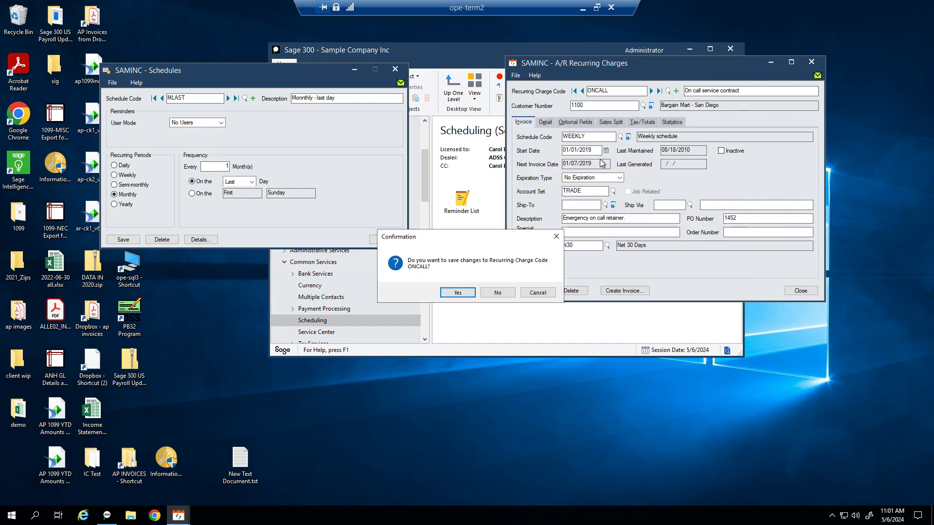
pyautogui.click(497, 293)
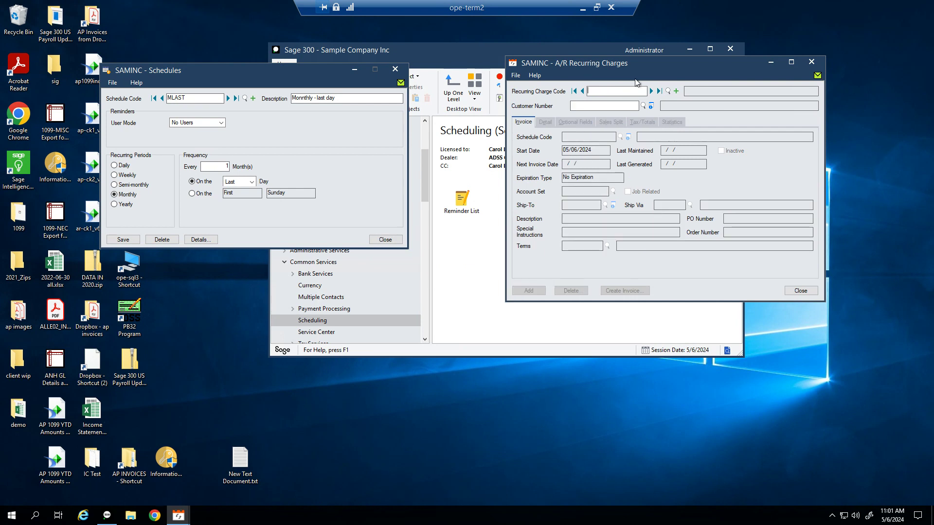
pyautogui.write('R;B')
pyautogui.press('BackSpace')
pyautogui.press('BackSpace')
pyautogui.write('B')
pyautogui.press('Tab')
# Step: Assign customer CAM01, schedule M1 and start date 05/01/2024 to charge RB
pyautogui.write('AM01')
pyautogui.press('Tab')
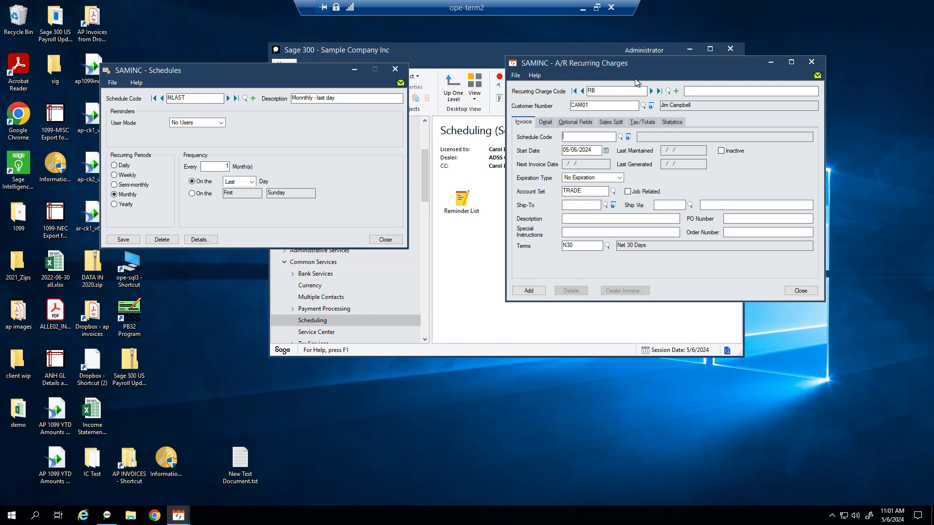
pyautogui.write('M1')
pyautogui.press('Tab')
pyautogui.write('05/01/')
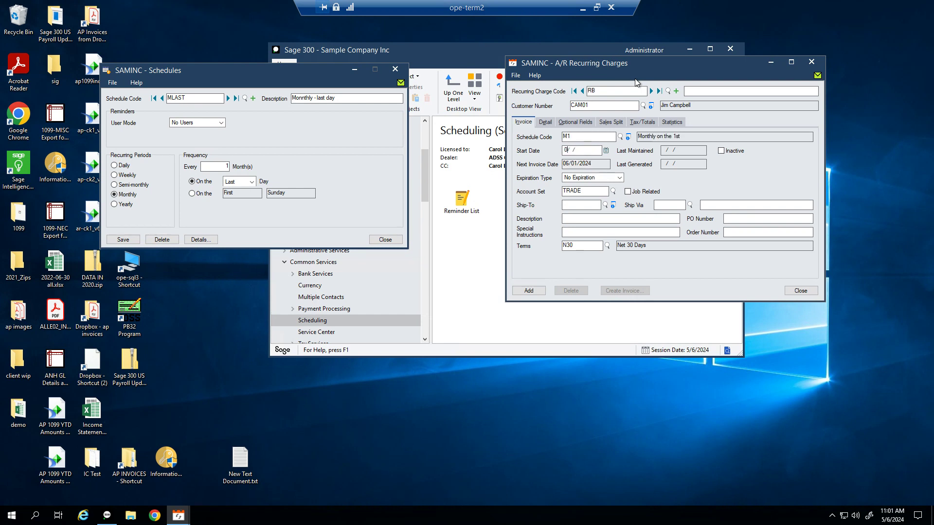
pyautogui.write('2024')
pyautogui.press('Tab')
pyautogui.press('Tab')
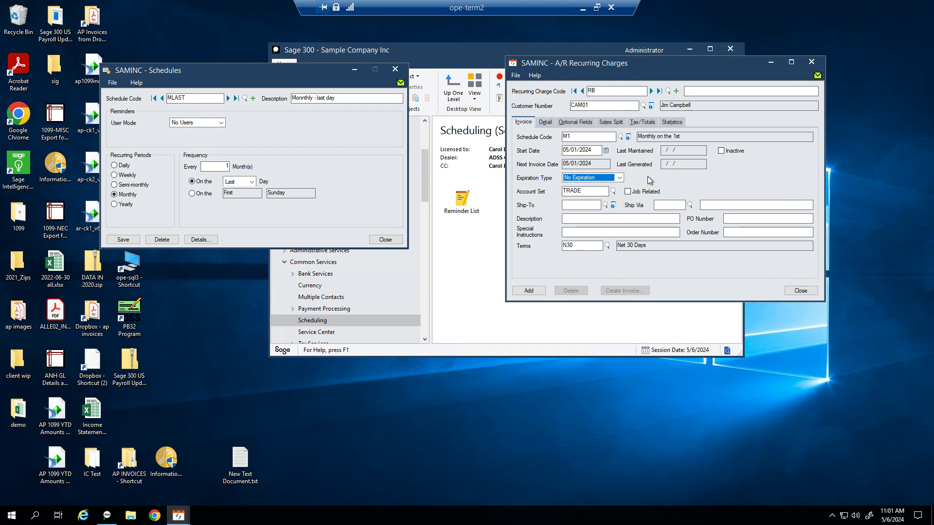
pyautogui.press('Tab')
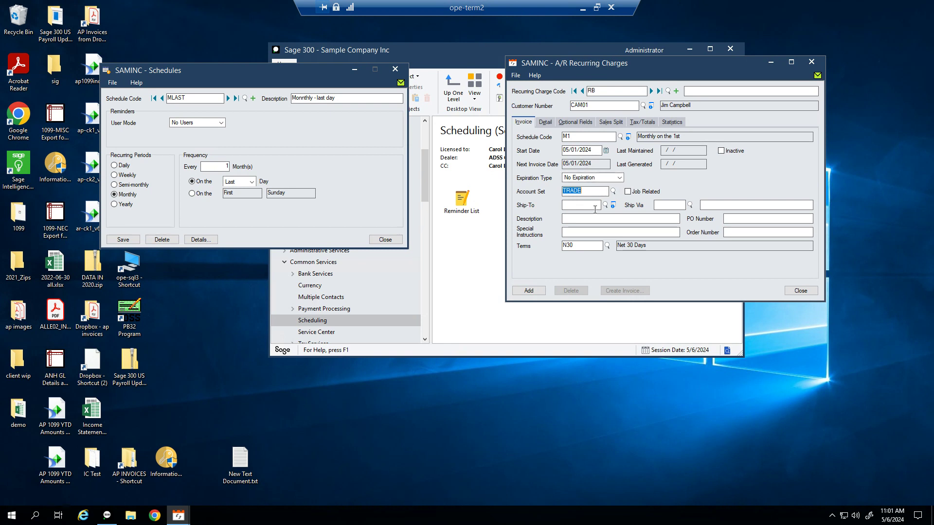
# Step: Describe the charge as 'Room & Board' and copy it into the invoice description
pyautogui.click(579, 218)
pyautogui.click(741, 92)
pyautogui.write('Room & Board')
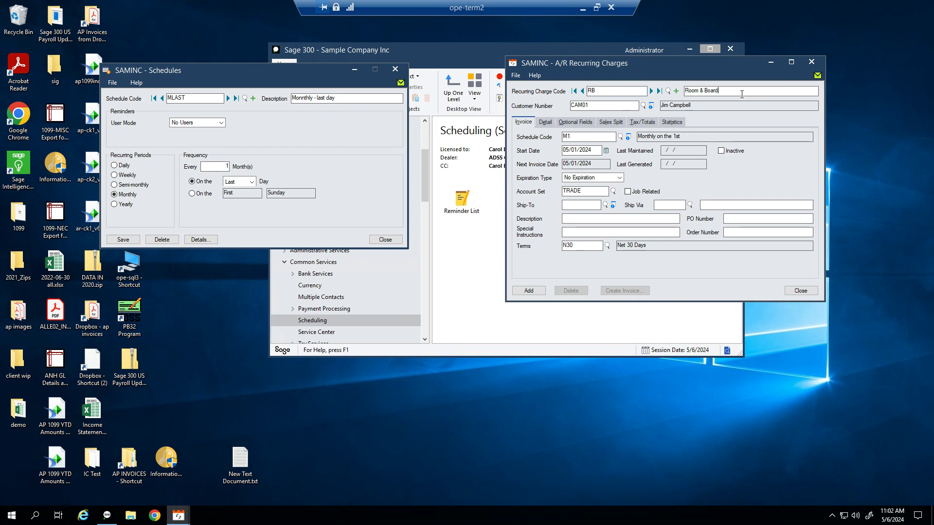
pyautogui.hotkey('ctrl', 'a')
pyautogui.hotkey('ctrl', 'c')
pyautogui.click(663, 215)
pyautogui.hotkey('ctrl', 'v')
pyautogui.moveTo(602, 219); pyautogui.dragTo(523, 211)
# Step: Add a detail line for item RB, unit WK, with quantity 4
pyautogui.click(544, 126)
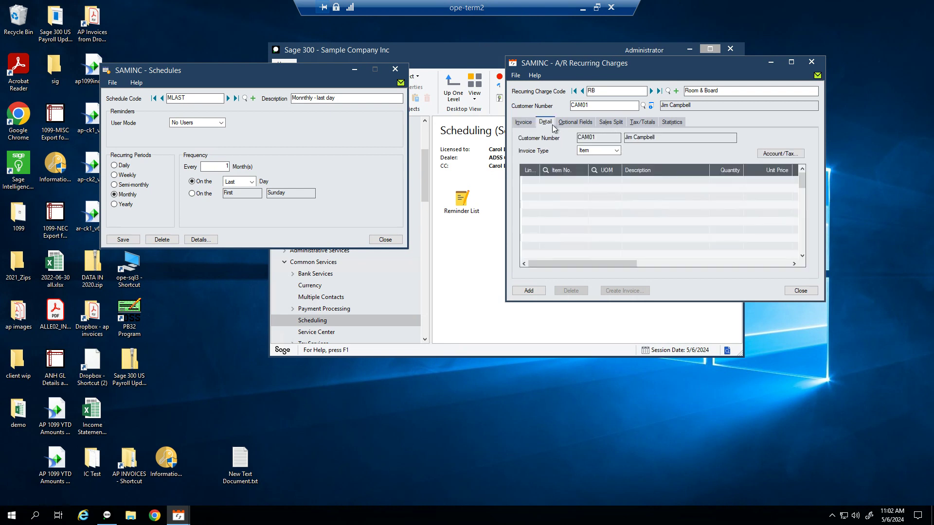
pyautogui.click(572, 183)
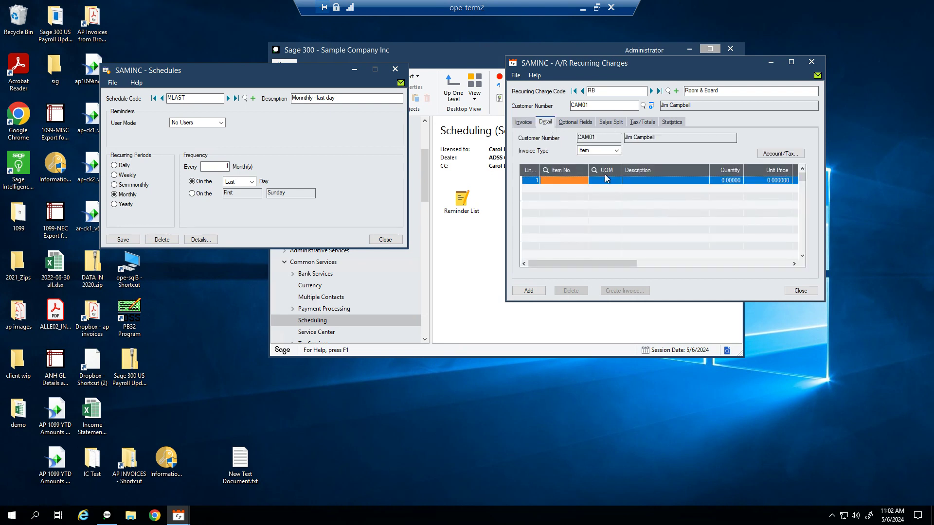
pyautogui.write('RB')
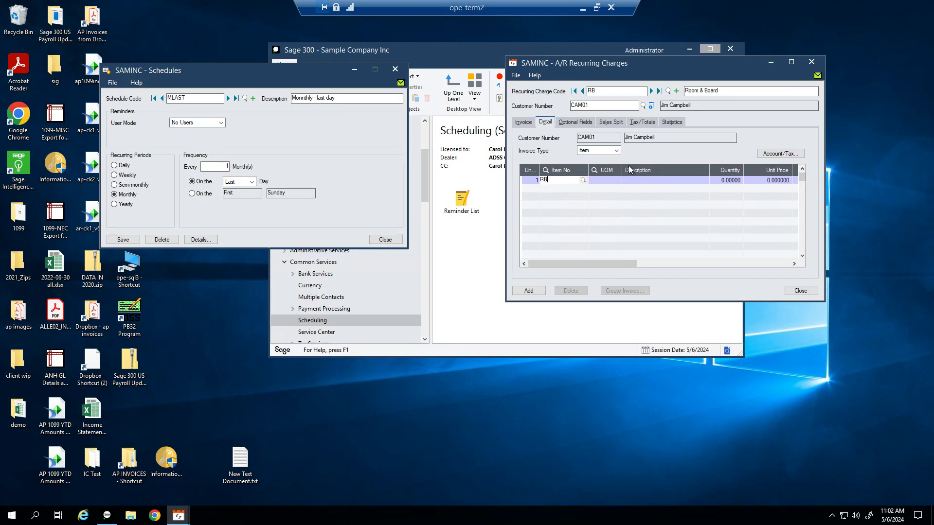
pyautogui.press('Tab')
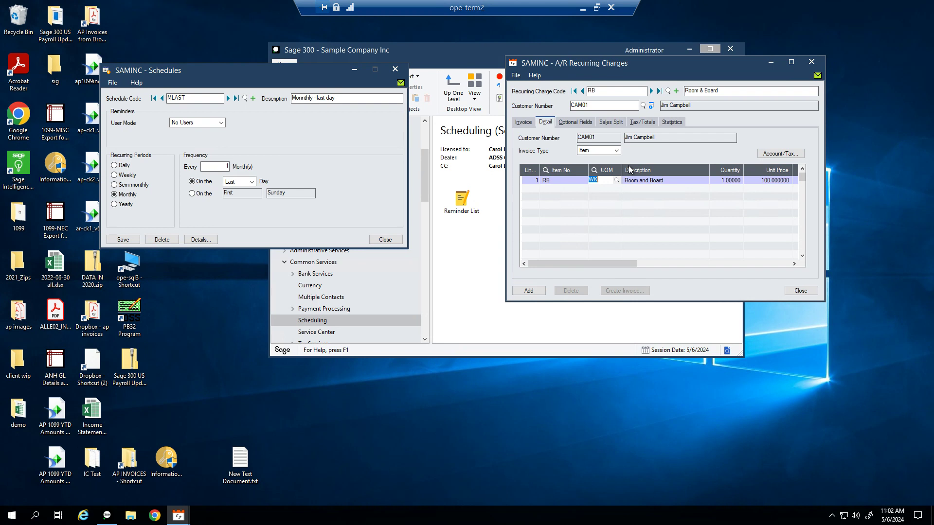
pyautogui.press('Tab')
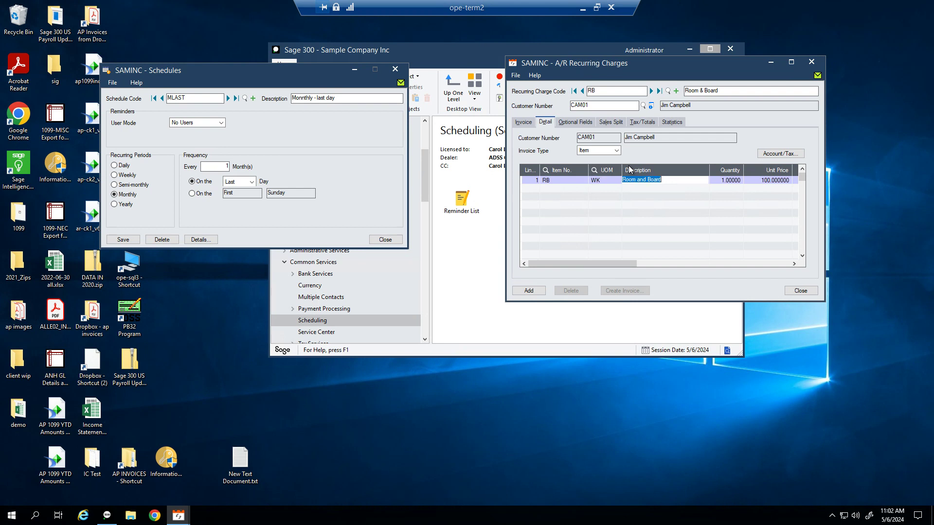
pyautogui.press('Tab')
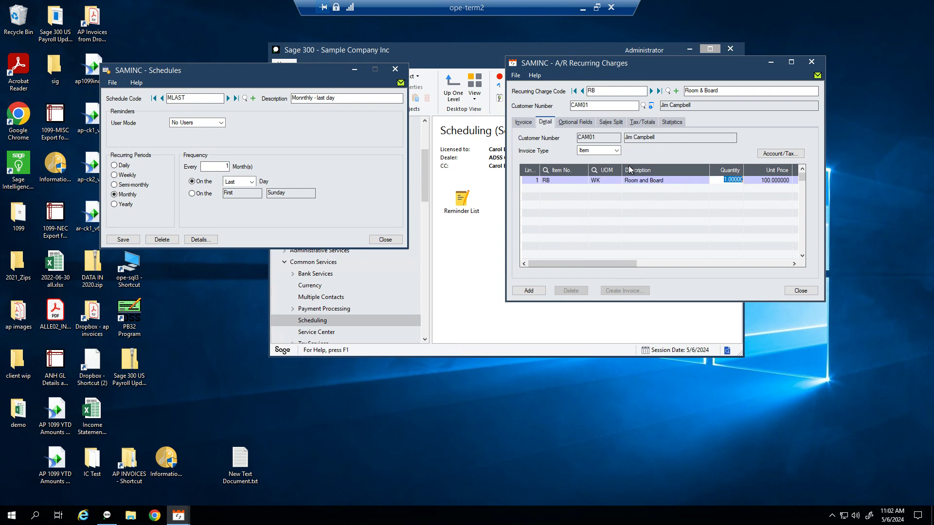
pyautogui.write('4')
pyautogui.press('Tab')
pyautogui.press('Tab')
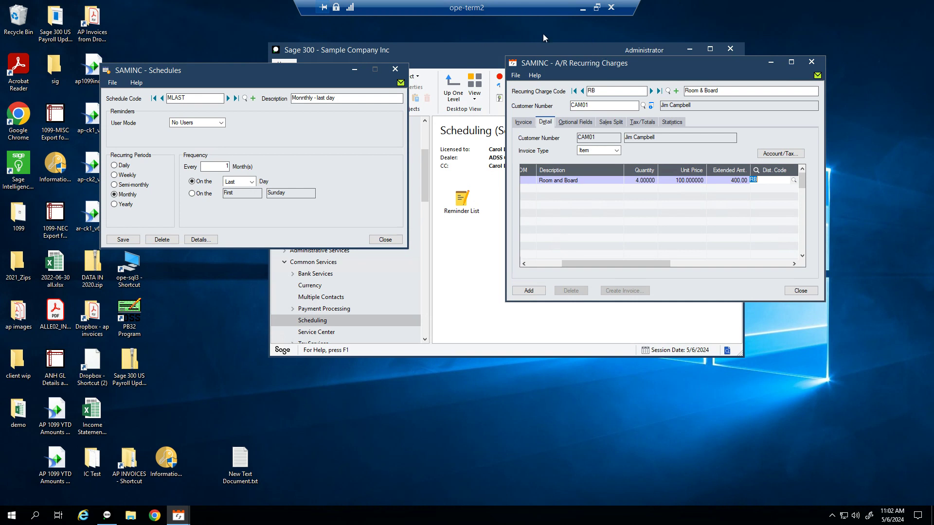
# Step: Review optional fields and the 400.00 total, then add the RB charge and close
pyautogui.click(576, 122)
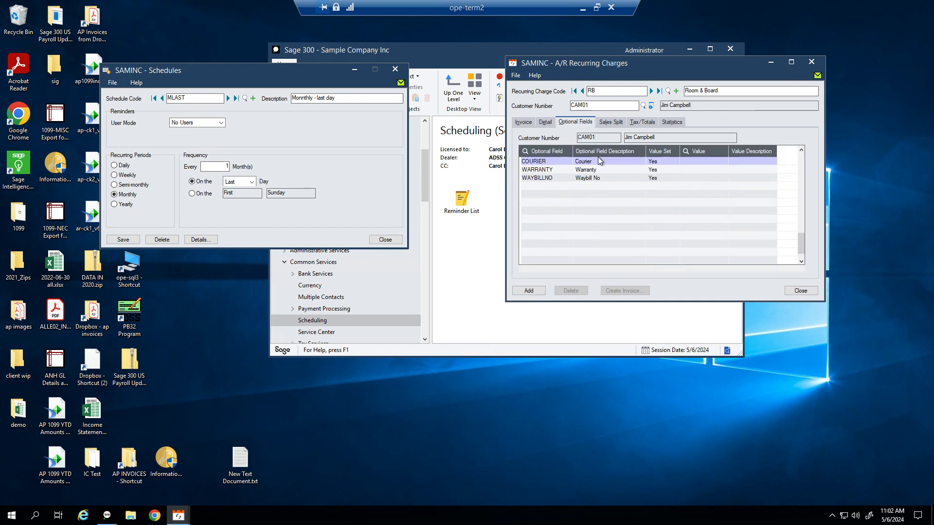
pyautogui.click(649, 125)
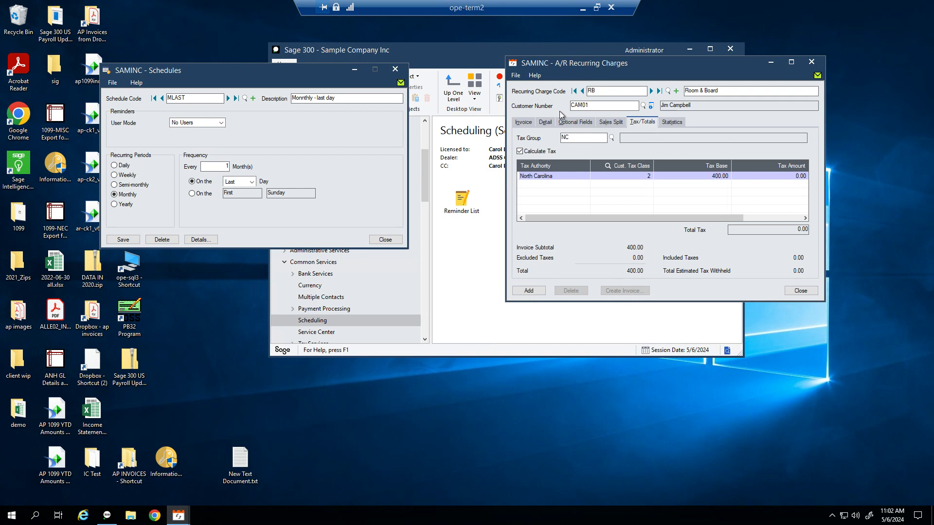
pyautogui.click(536, 292)
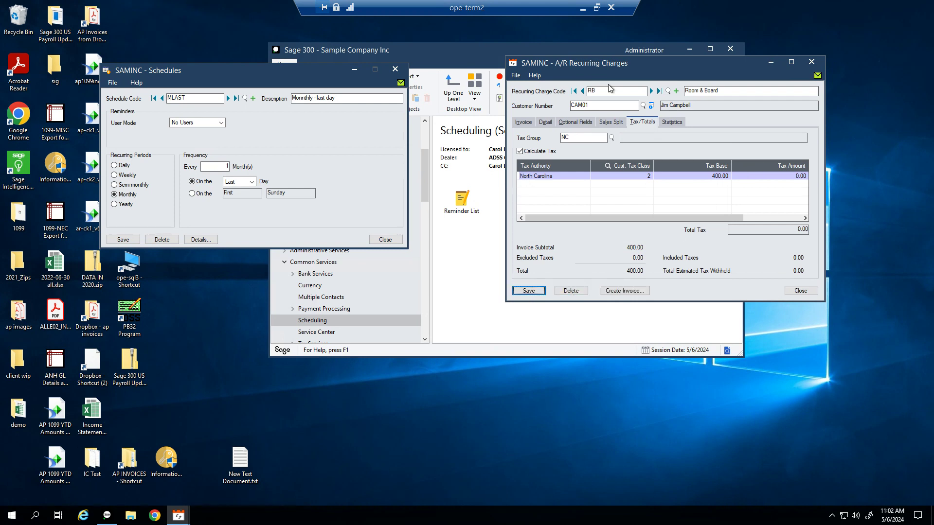
pyautogui.click(801, 292)
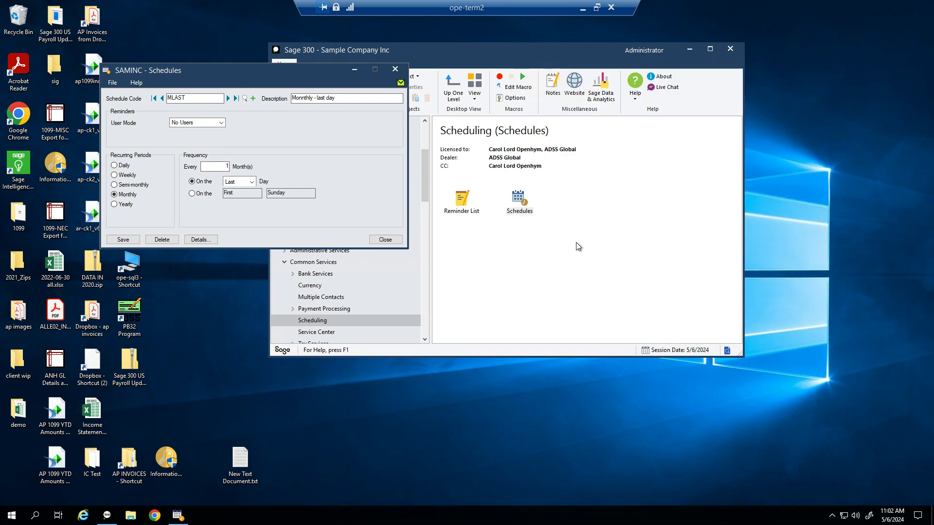
# Step: Close the Schedules window and open A/R Create Recurring Charge Batch
pyautogui.click(386, 240)
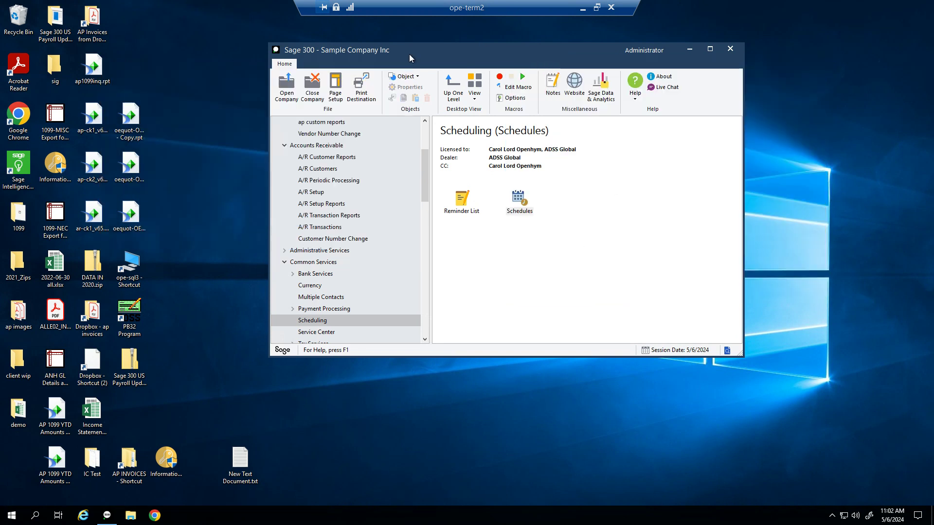
pyautogui.moveTo(423, 51); pyautogui.dragTo(435, 48)
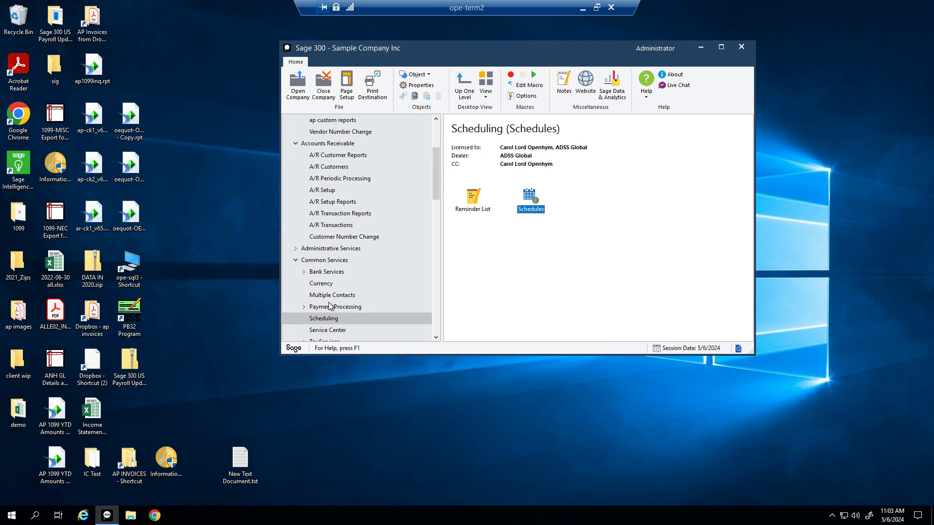
pyautogui.click(343, 144)
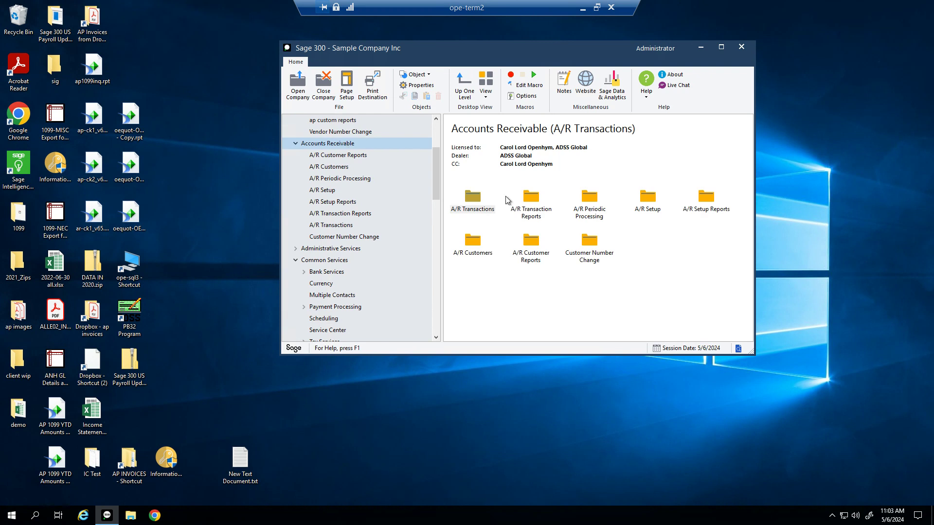
pyautogui.doubleClick(588, 214)
pyautogui.doubleClick(595, 217)
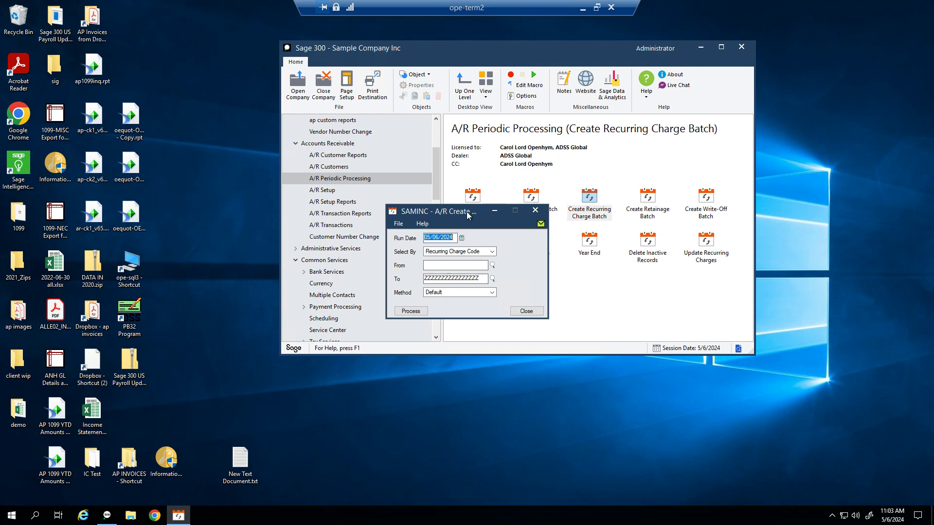
# Step: Process charge RB into a new batch with run date 04/01/2024, producing no invoices
pyautogui.click(453, 265)
pyautogui.press('Tab')
pyautogui.write('R')
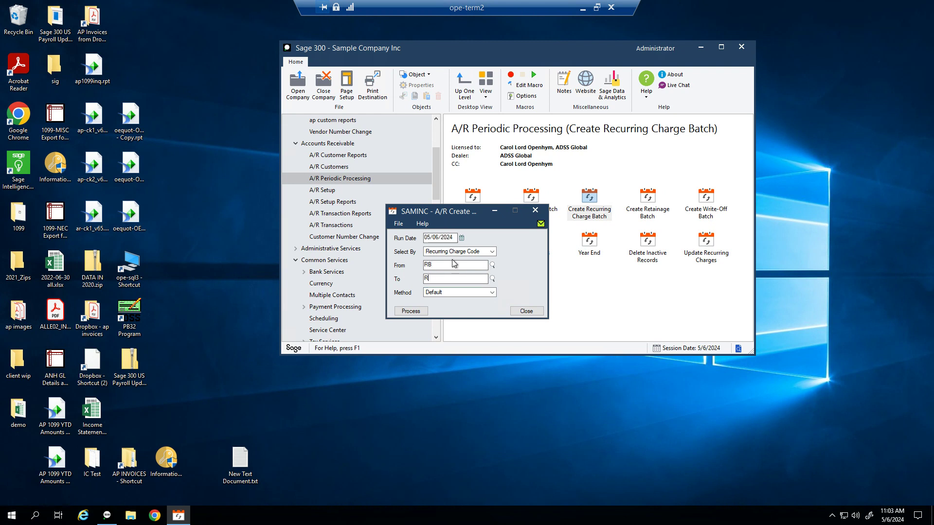
pyautogui.press('Tab')
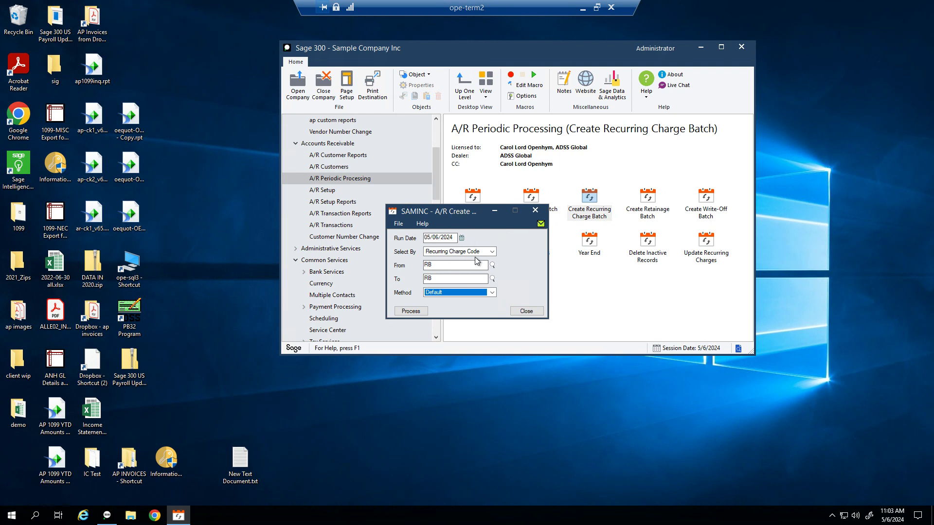
pyautogui.click(441, 294)
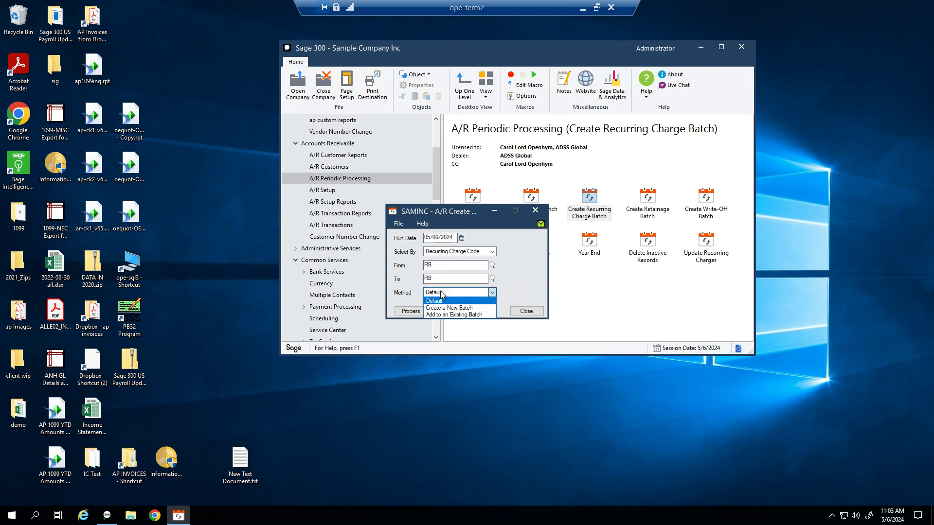
pyautogui.click(463, 308)
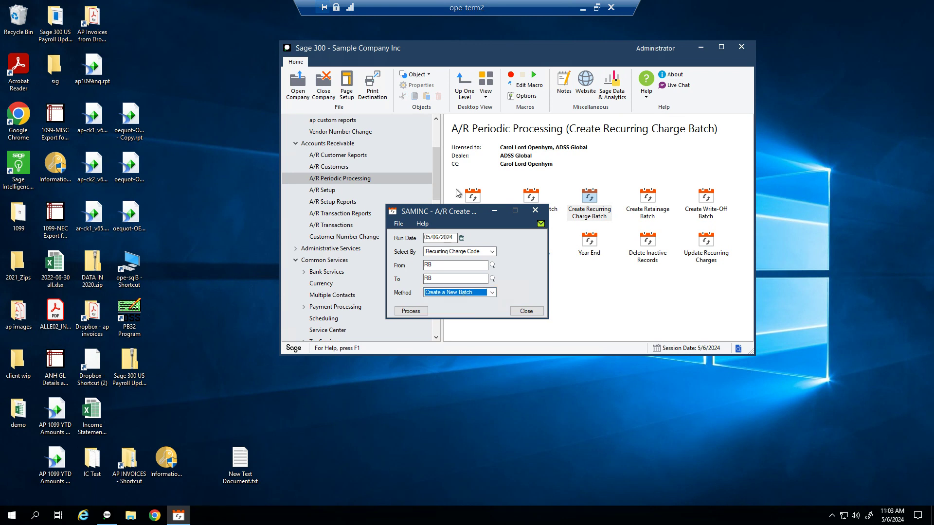
pyautogui.click(410, 312)
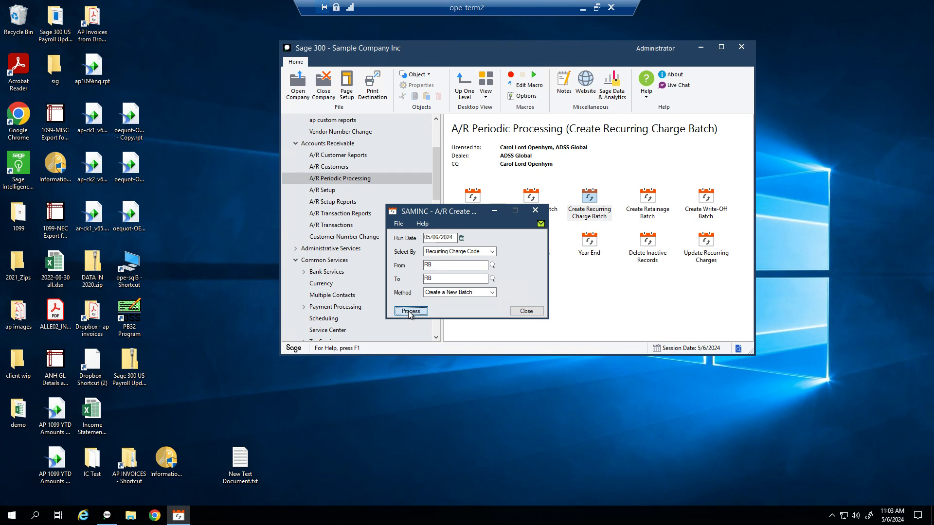
pyautogui.write('04/01/')
pyautogui.press('Tab')
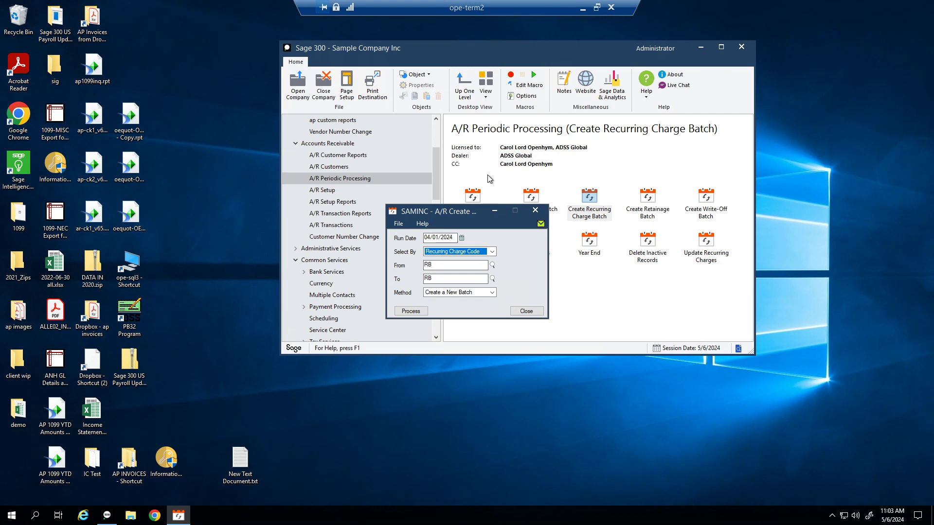
pyautogui.click(406, 312)
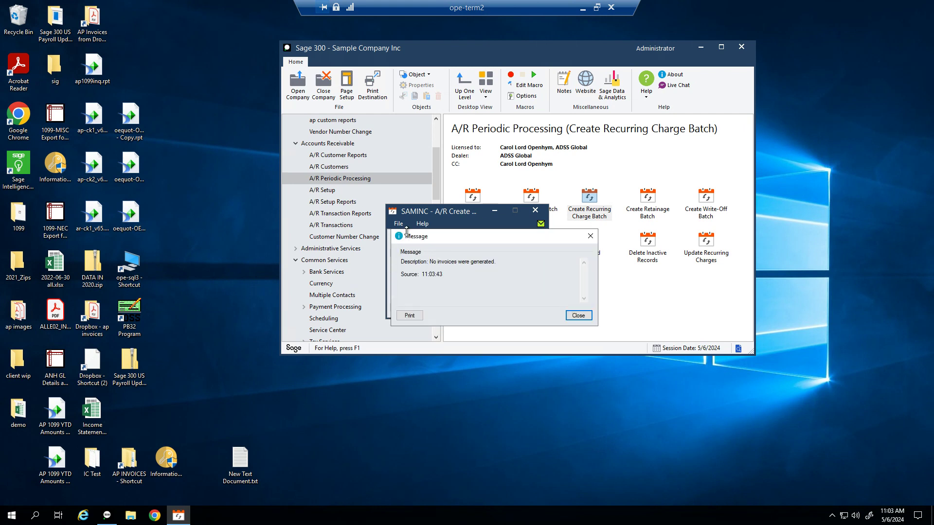
pyautogui.click(579, 317)
# Step: Rerun with run date 05/01/2024 to create batch 68, then show A/R Transactions
pyautogui.click(455, 237)
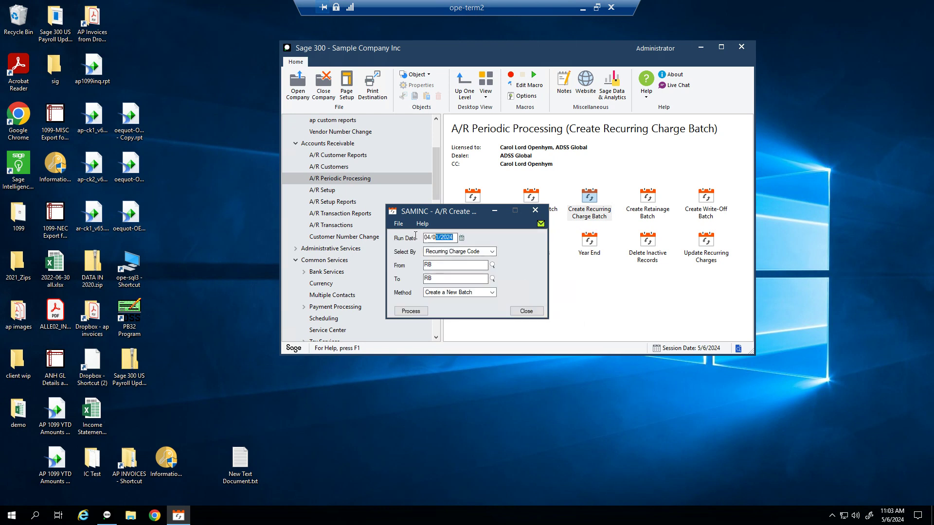
pyautogui.write('05/01/2024')
pyautogui.press('Tab')
pyautogui.click(410, 310)
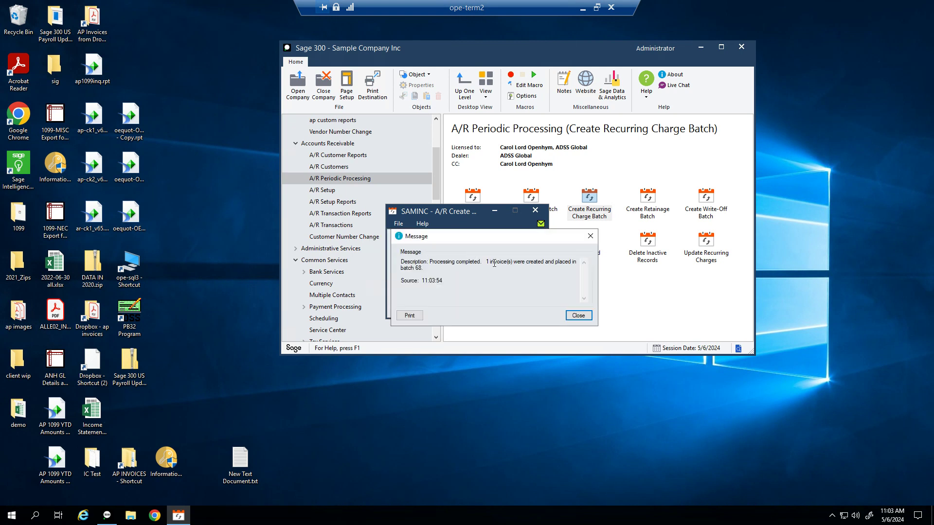
pyautogui.moveTo(486, 262); pyautogui.dragTo(424, 269)
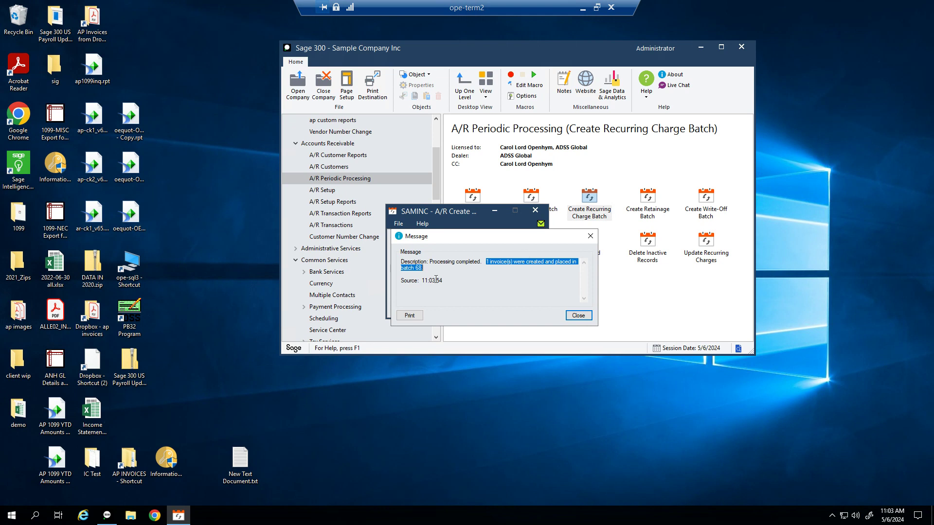
pyautogui.click(578, 315)
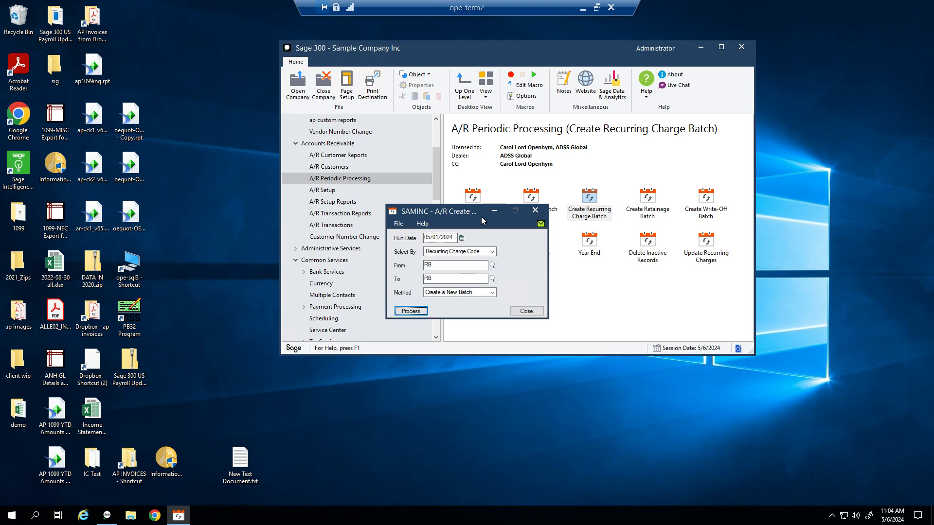
pyautogui.click(397, 224)
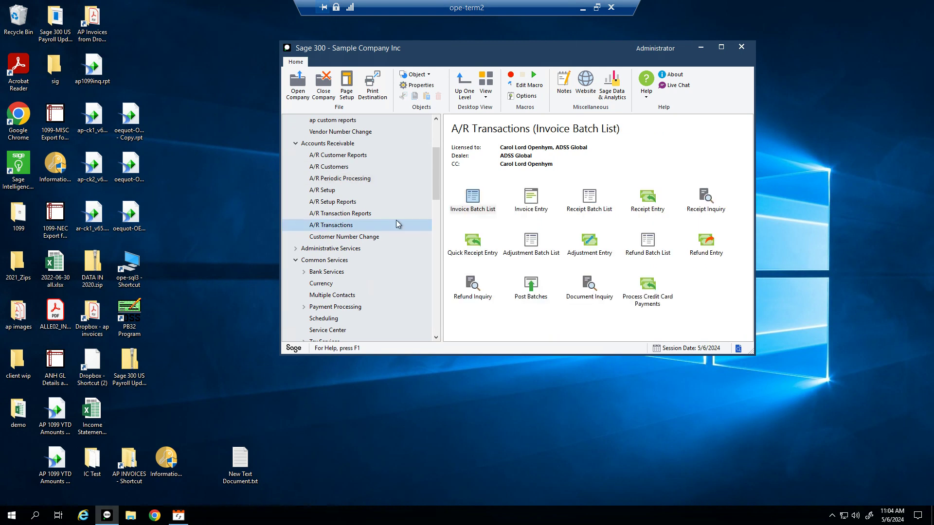
# Step: Open batch 68 from the Invoice Batch List, hiding posted and deleted batches
pyautogui.doubleClick(478, 208)
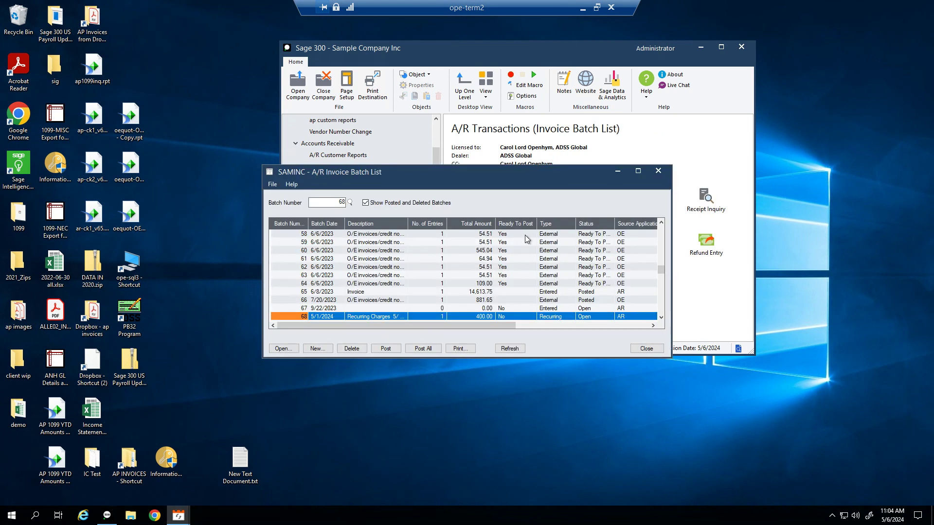
pyautogui.click(424, 204)
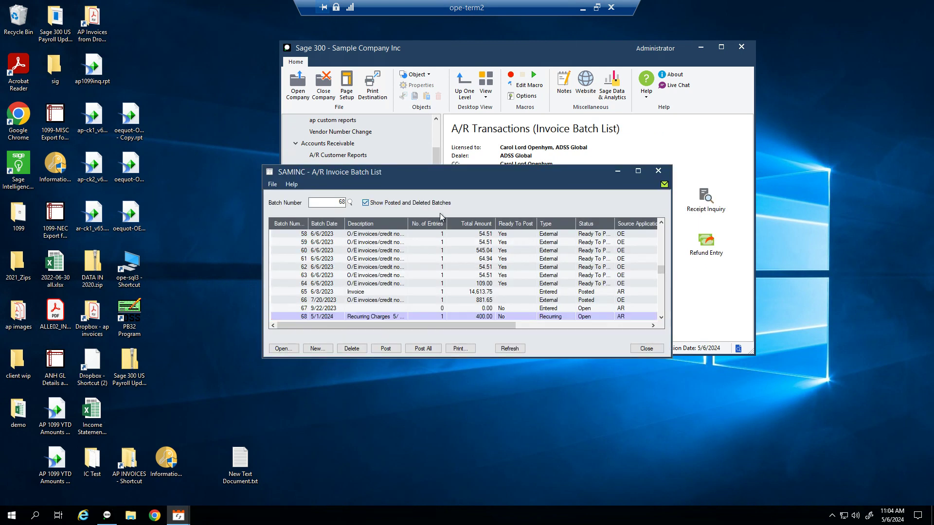
pyautogui.click(345, 318)
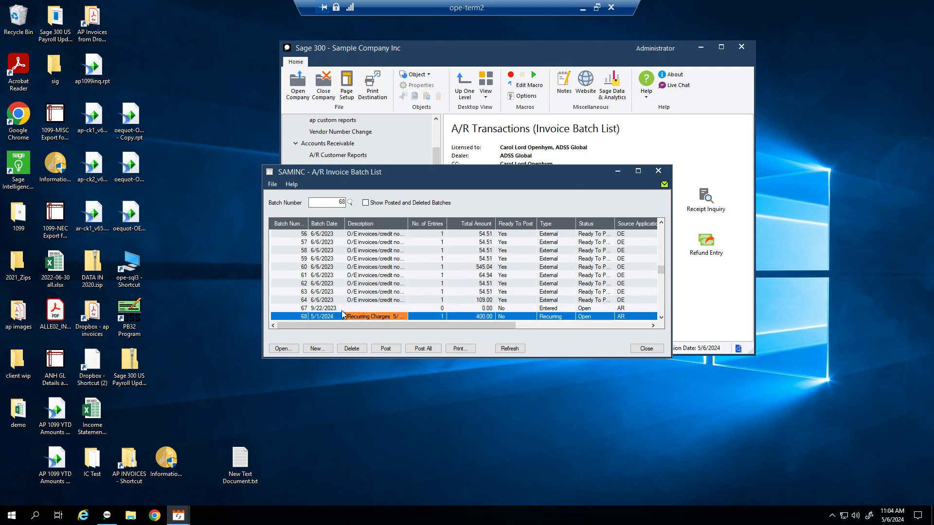
pyautogui.moveTo(407, 224); pyautogui.dragTo(481, 225)
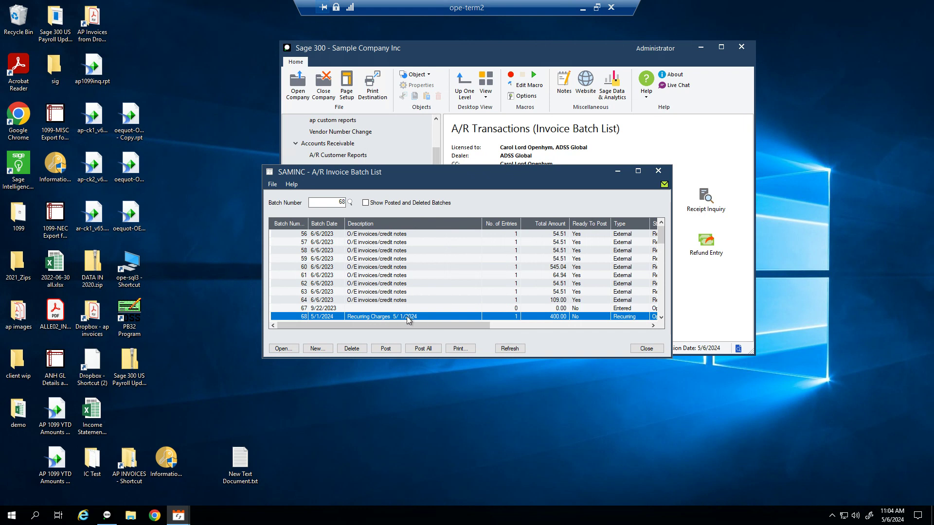
pyautogui.click(375, 316)
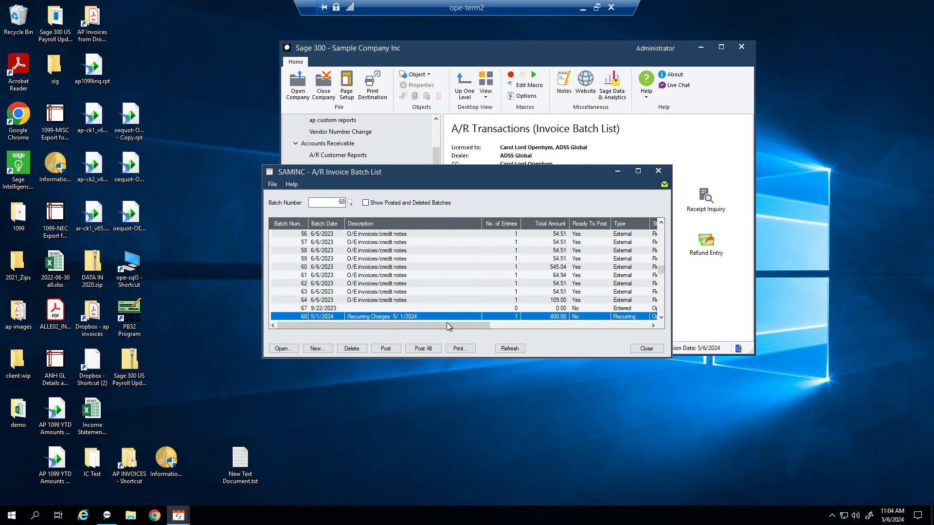
pyautogui.press('Return')
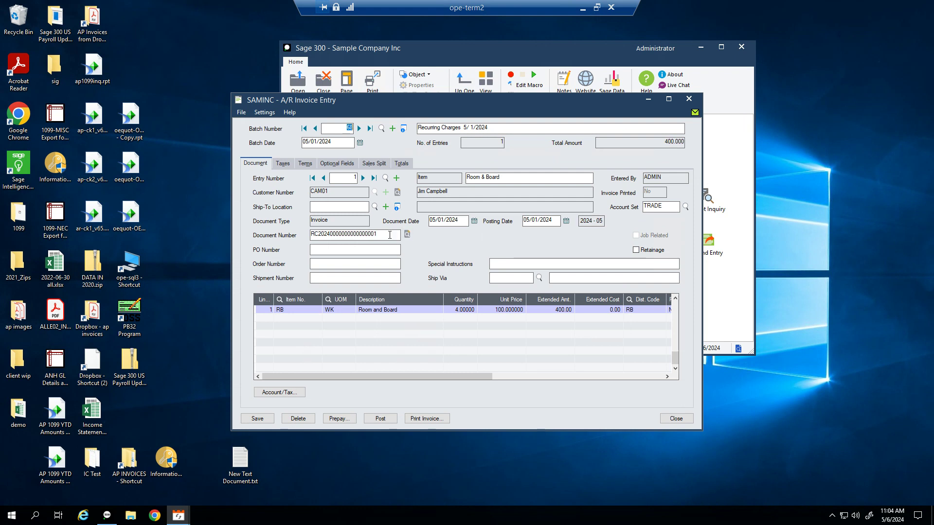
pyautogui.click(331, 234)
# Step: Change the Room & Board line's unit price to 110, save, and close Invoice Entry
pyautogui.moveTo(505, 177); pyautogui.dragTo(462, 178)
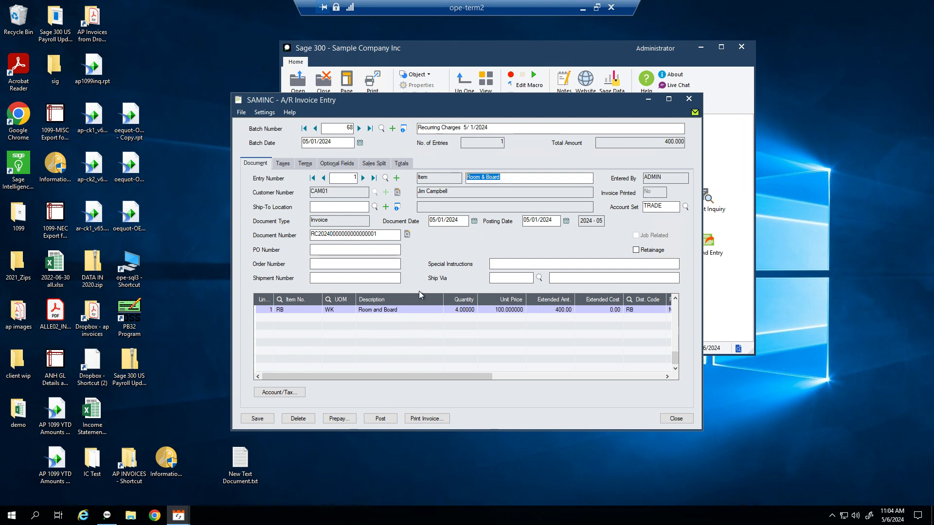
pyautogui.click(457, 310)
pyautogui.click(510, 310)
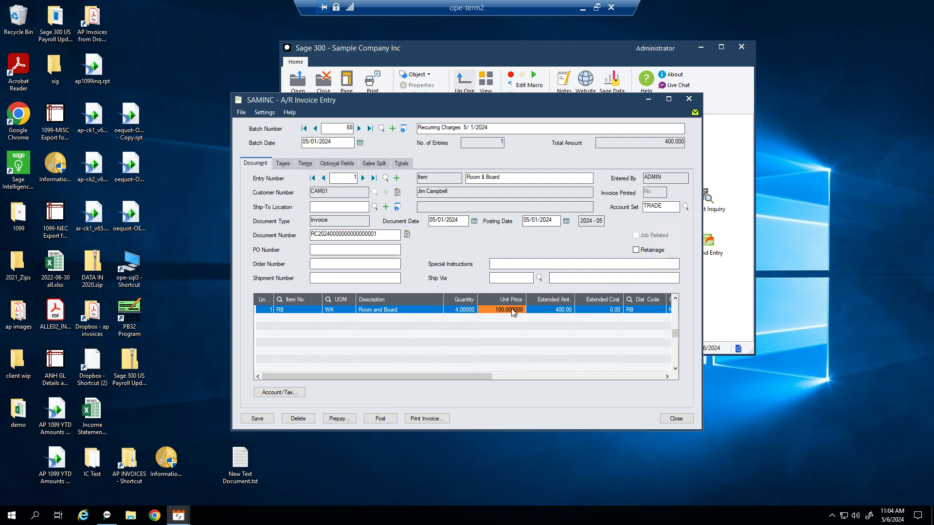
pyautogui.write('11')
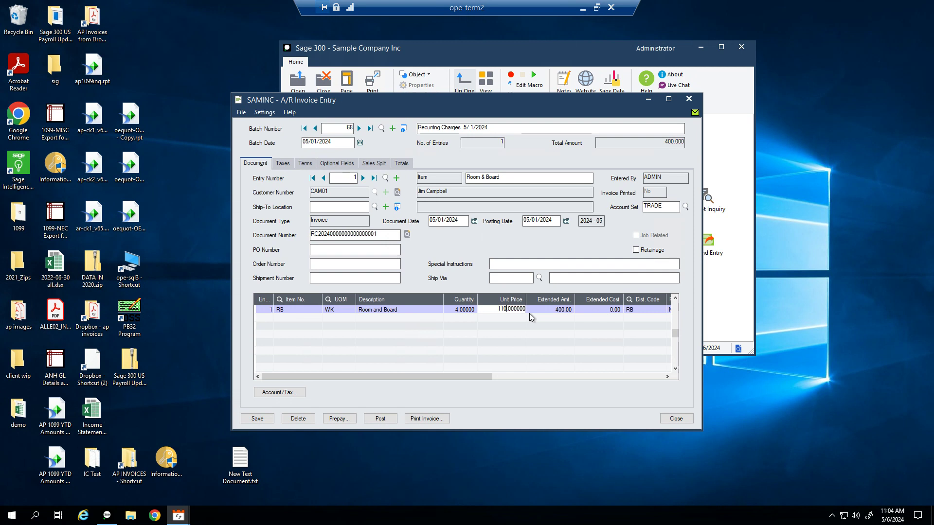
pyautogui.write('0')
pyautogui.press('Tab')
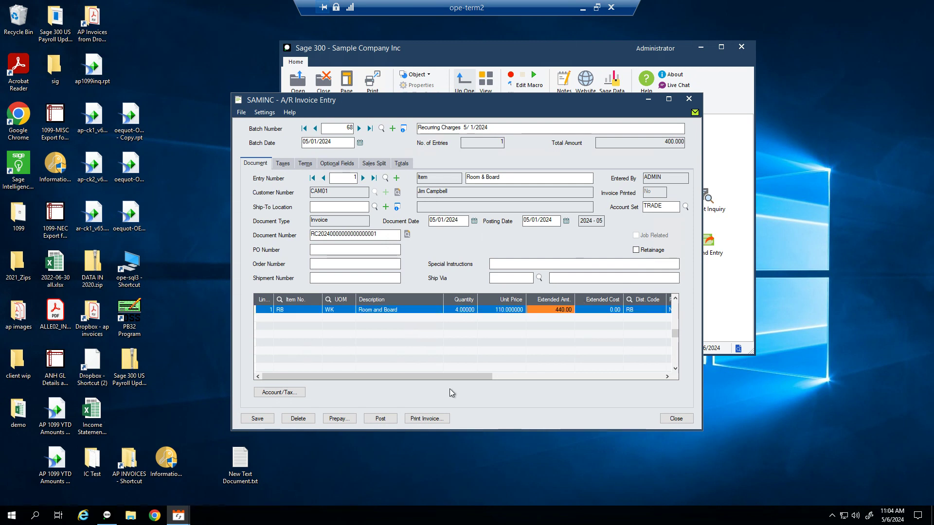
pyautogui.click(257, 418)
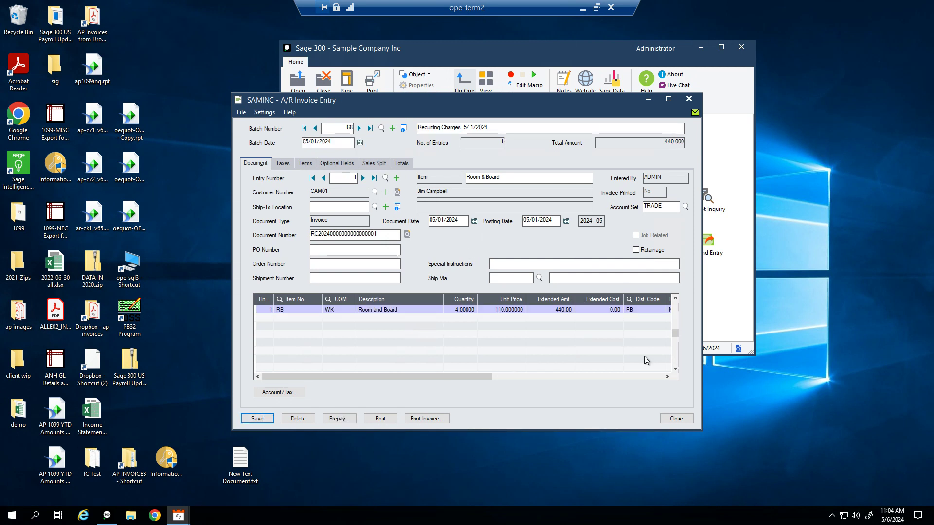
pyautogui.click(682, 421)
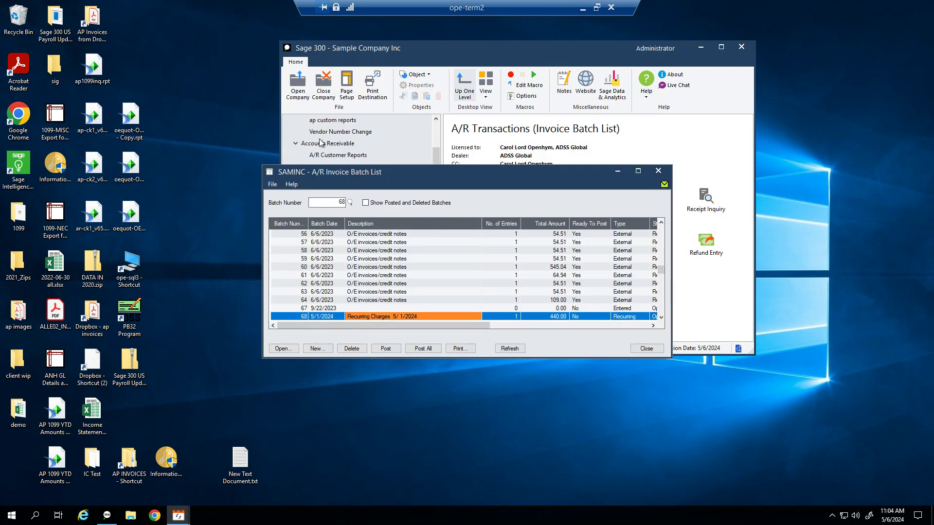
# Step: Close the invoice batch list and the leftover recurring charge batch window
pyautogui.click(353, 144)
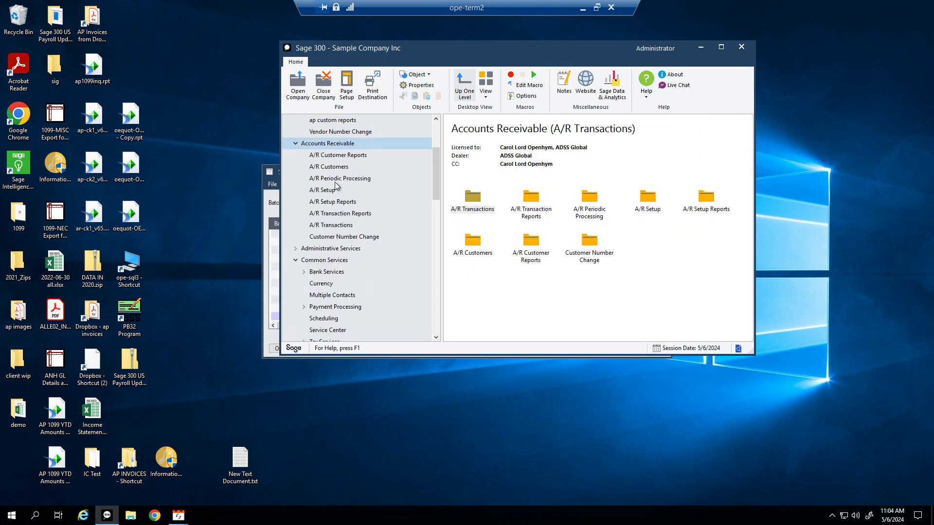
pyautogui.click(335, 181)
pyautogui.click(272, 187)
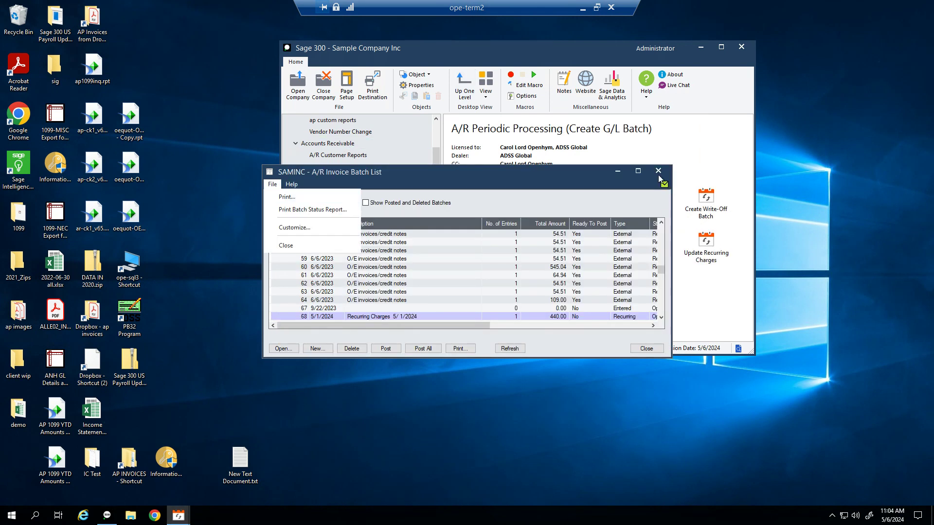
pyautogui.click(280, 246)
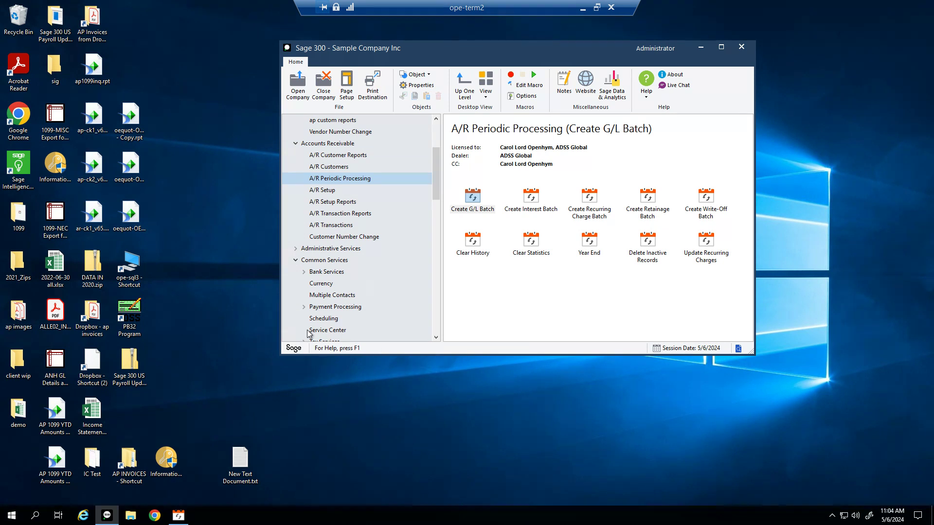
pyautogui.rightClick(179, 518)
pyautogui.click(180, 495)
# Step: Rerun the recurring charge batch for RB, dismiss the no-invoices message, and close
pyautogui.click(580, 212)
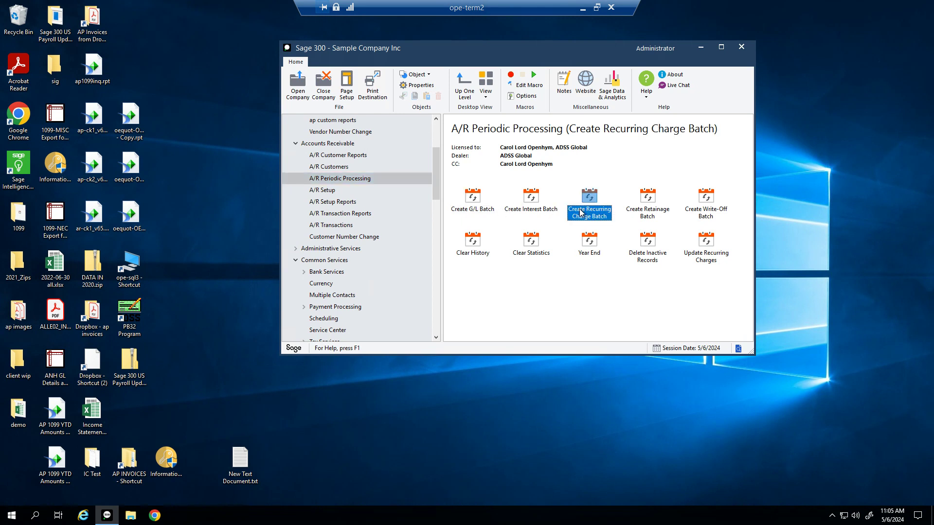
pyautogui.doubleClick(580, 212)
pyautogui.click(451, 266)
pyautogui.write('RB')
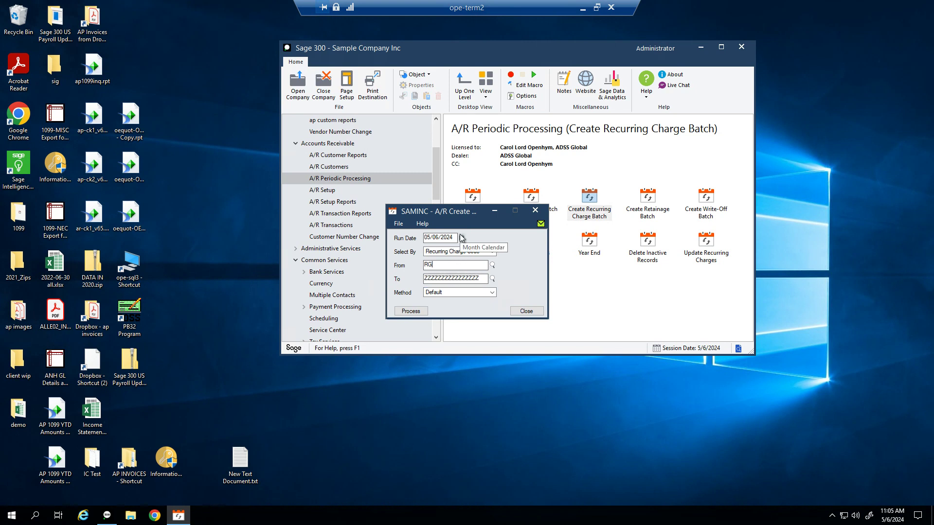
pyautogui.press('Tab')
pyautogui.write('RB')
pyautogui.click(412, 313)
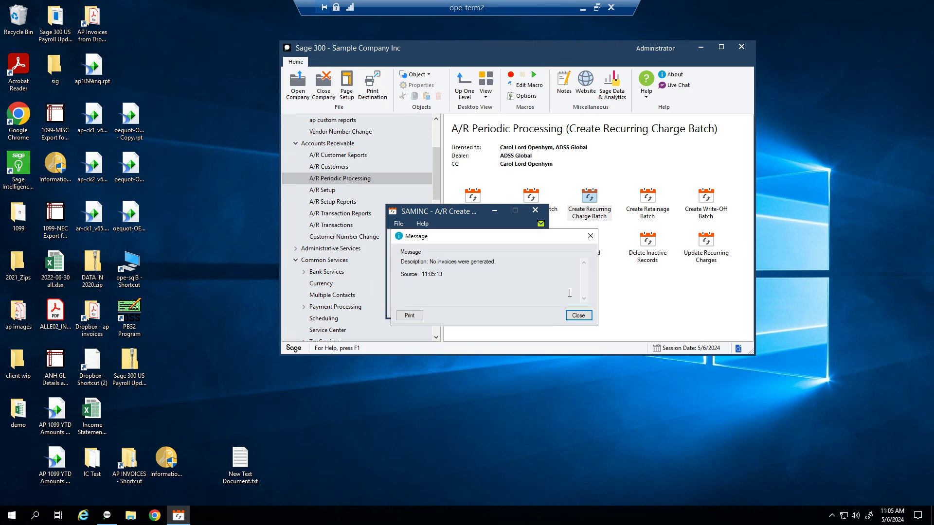
pyautogui.click(501, 263)
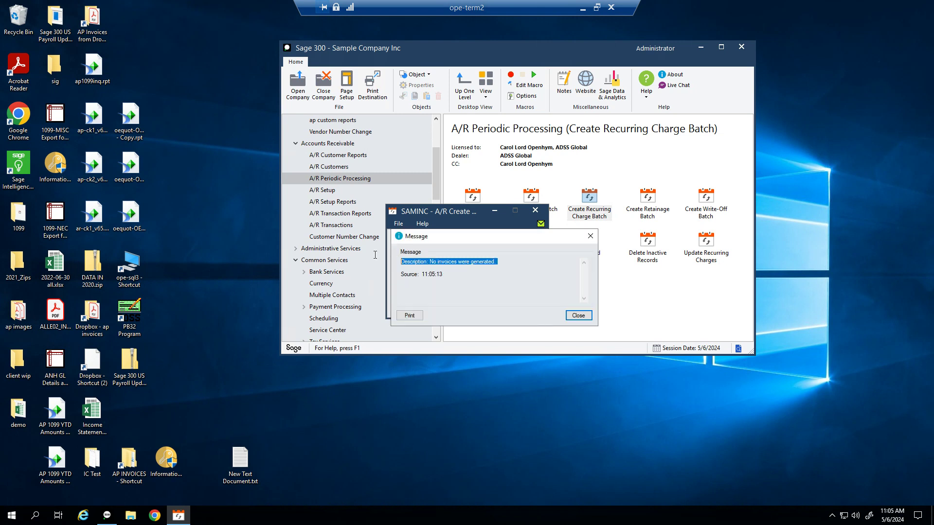
pyautogui.click(584, 317)
pyautogui.click(583, 317)
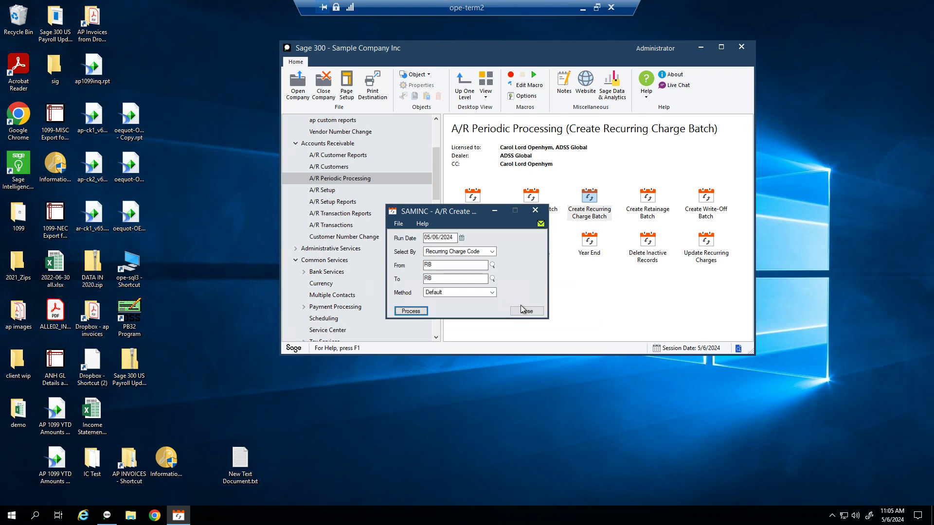
pyautogui.click(524, 313)
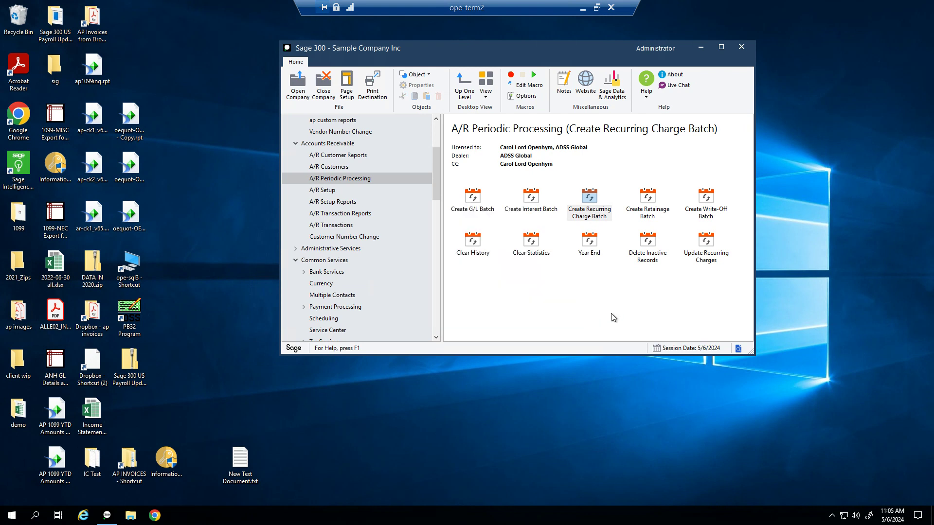
# Step: Load CAM01's RB recurring charge, preview Create Invoice, and close both without processing
pyautogui.click(327, 167)
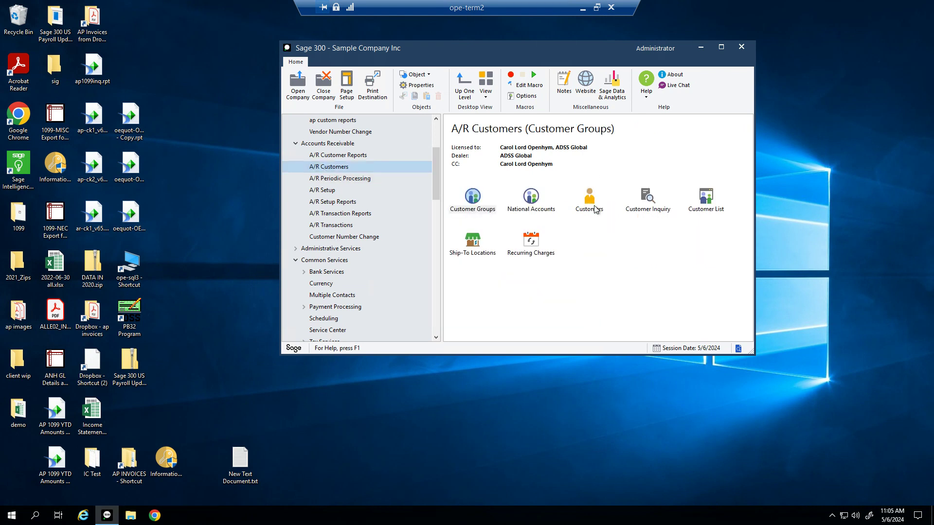
pyautogui.doubleClick(530, 245)
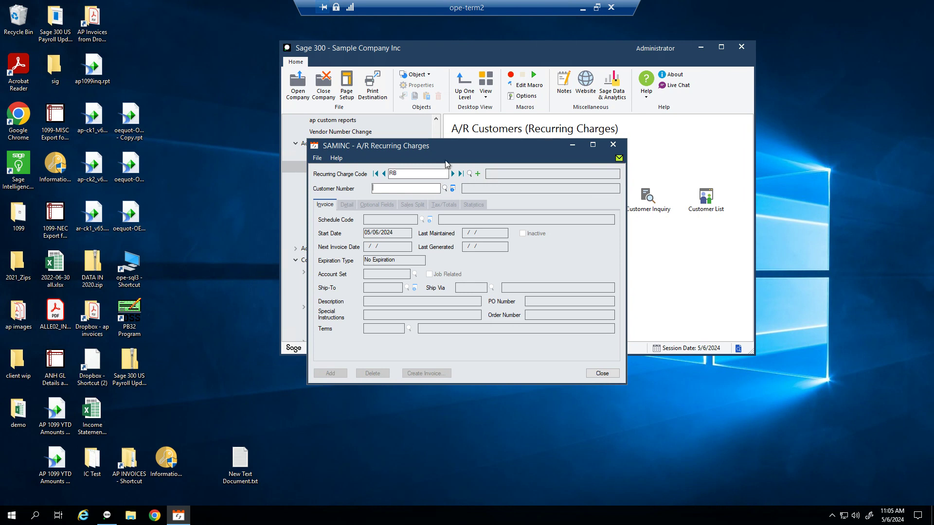
pyautogui.write('CAM01')
pyautogui.press('Tab')
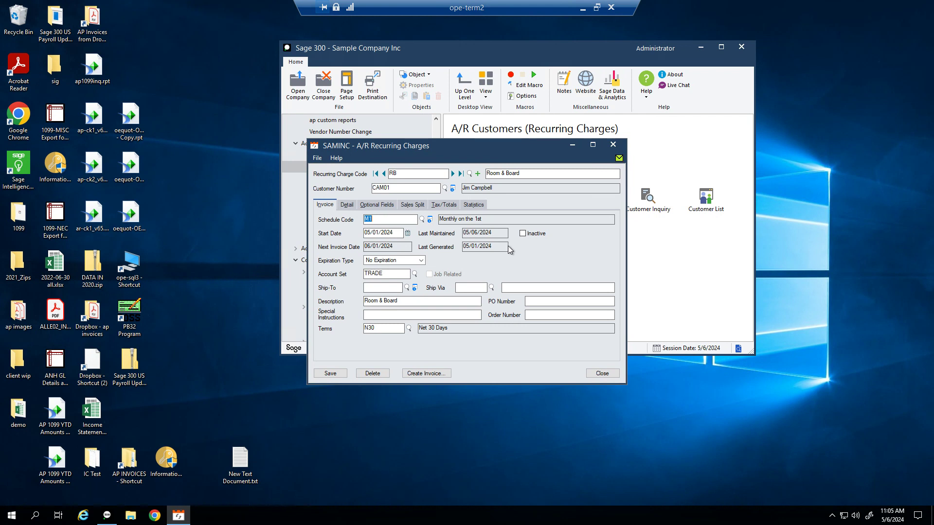
pyautogui.click(431, 376)
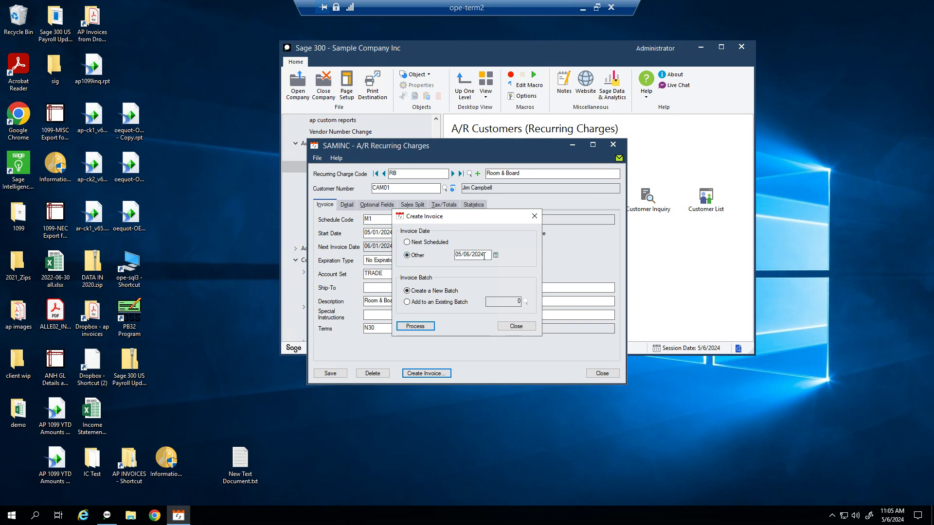
pyautogui.moveTo(484, 256); pyautogui.dragTo(438, 256)
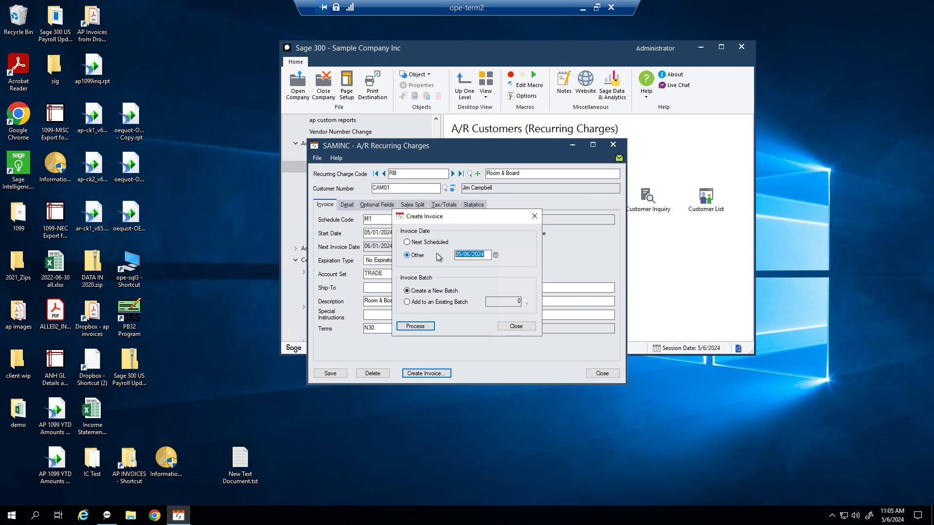
pyautogui.click(515, 327)
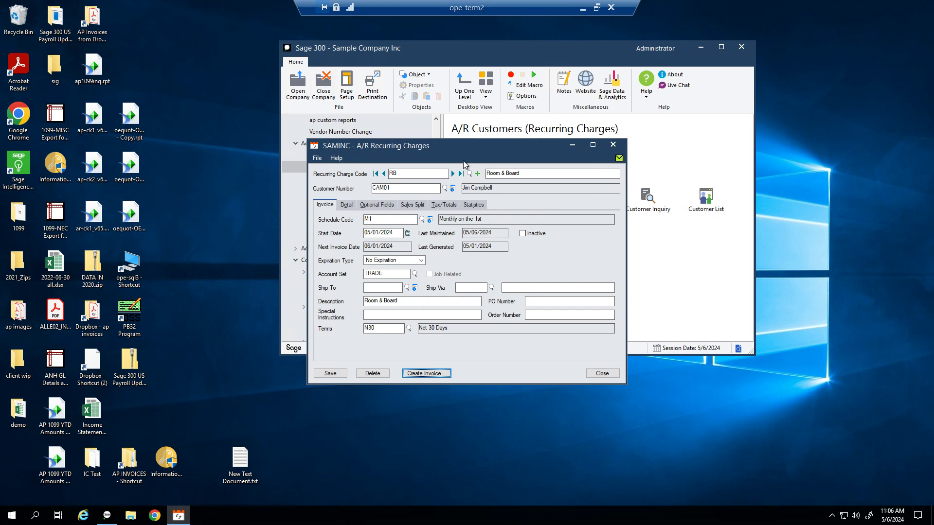
pyautogui.click(608, 148)
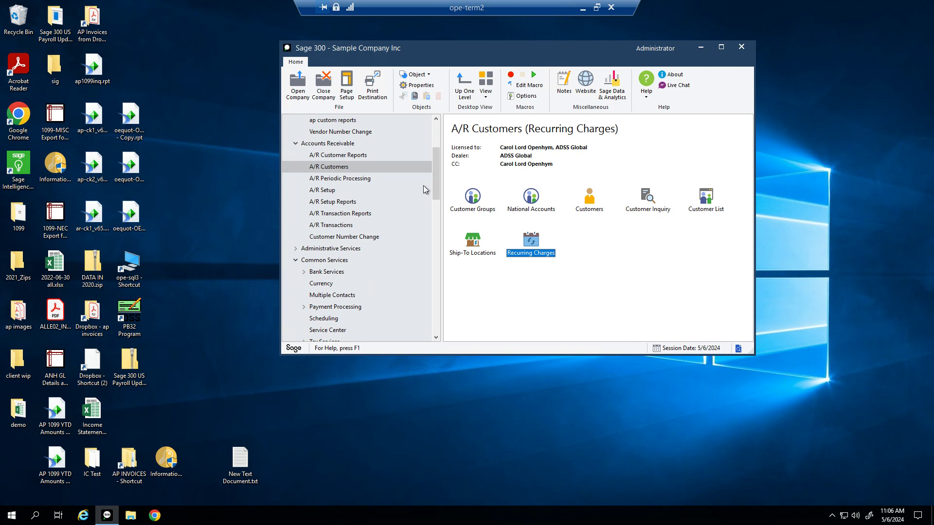
# Step: Start a new schedule M15 described 'Monthly On the 15' in the Schedules setup
pyautogui.moveTo(436, 191); pyautogui.dragTo(445, 238)
pyautogui.click(326, 134)
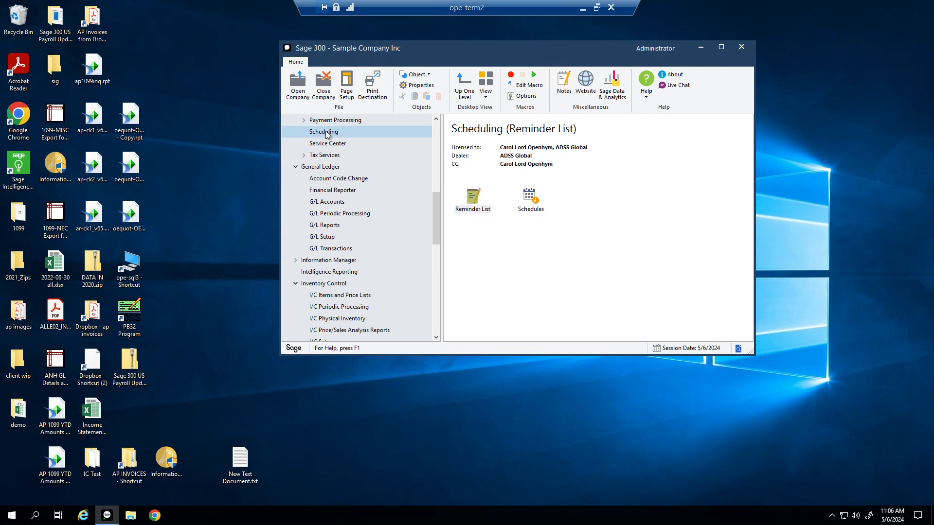
pyautogui.doubleClick(529, 200)
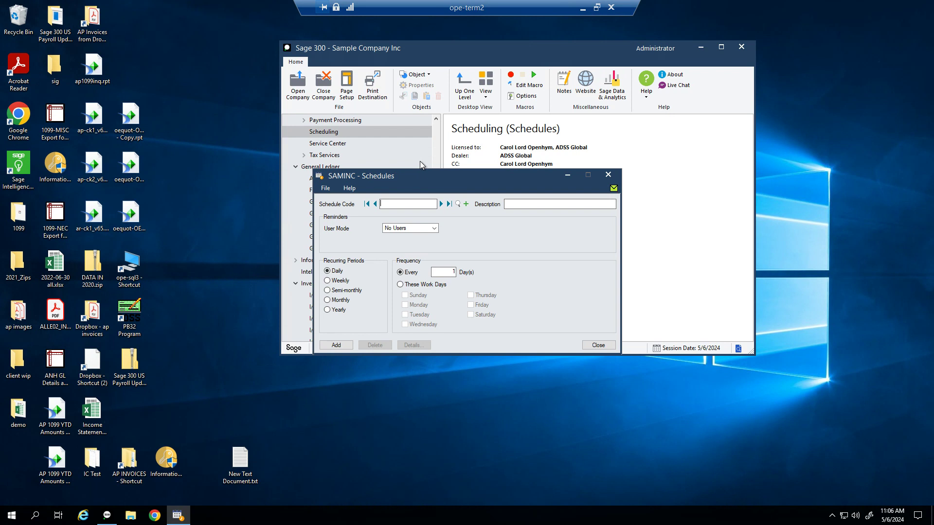
pyautogui.write('CARCar')
pyautogui.press('BackSpace')
pyautogui.press('BackSpace')
pyautogui.hotkey('shift', 'Tab')
pyautogui.write('M158')
pyautogui.press('BackSpace')
pyautogui.press('Tab')
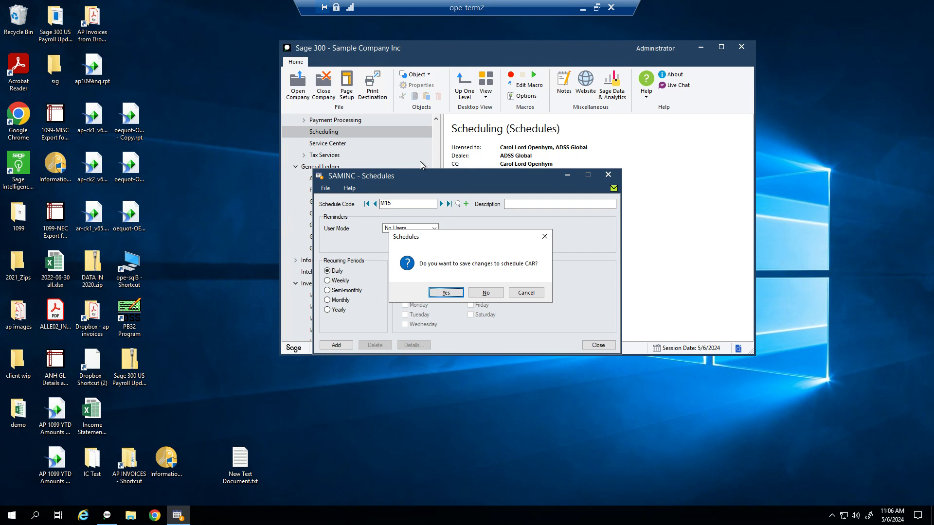
pyautogui.press('Return')
pyautogui.write('Monthly On the 15')
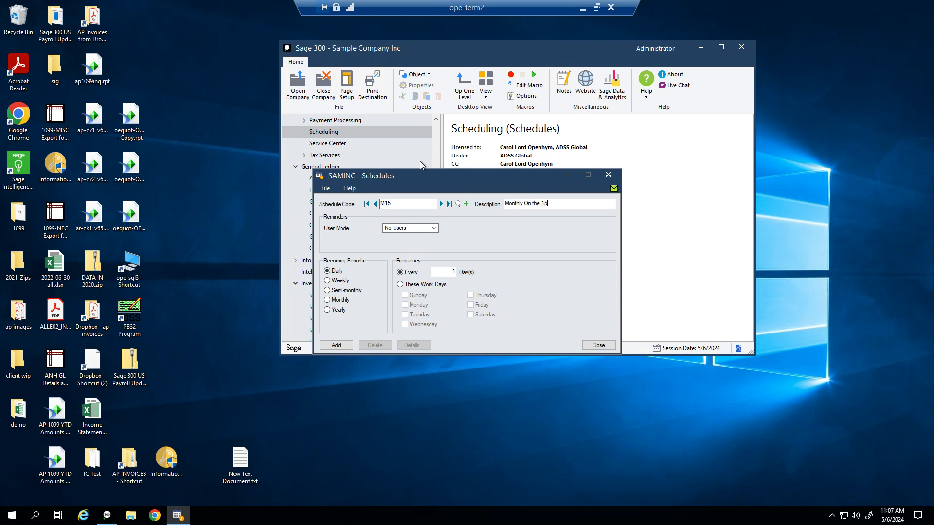
pyautogui.press('Tab')
# Step: Make M15 recur every 1 month on the 15th, add it, and confirm it in the lookup
pyautogui.click(327, 301)
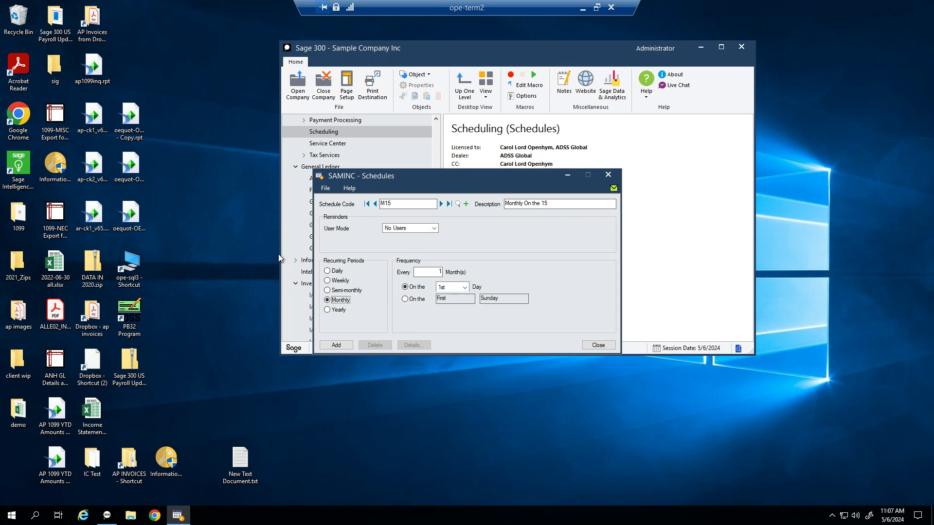
pyautogui.click(440, 272)
pyautogui.write('15')
pyautogui.press('Tab')
pyautogui.hotkey('shift', 'Tab')
pyautogui.write('1')
pyautogui.press('Tab')
pyautogui.press('Tab')
pyautogui.press('1')
pyautogui.press('5')
pyautogui.press('1')
pyautogui.press('1')
pyautogui.click(335, 346)
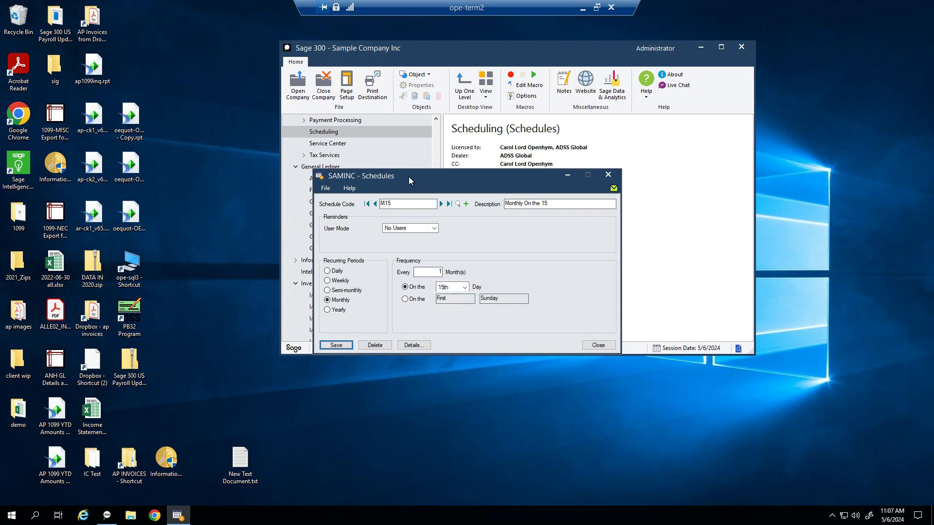
pyautogui.click(458, 204)
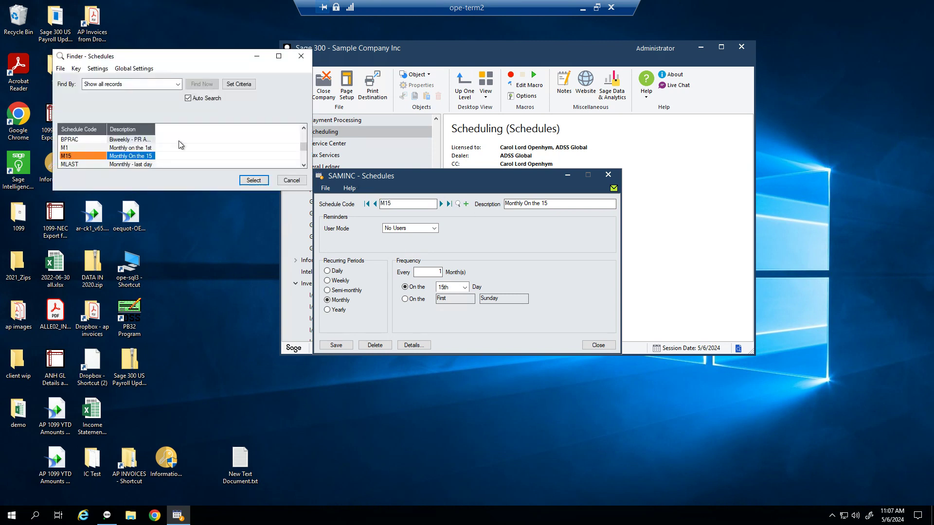
pyautogui.click(288, 181)
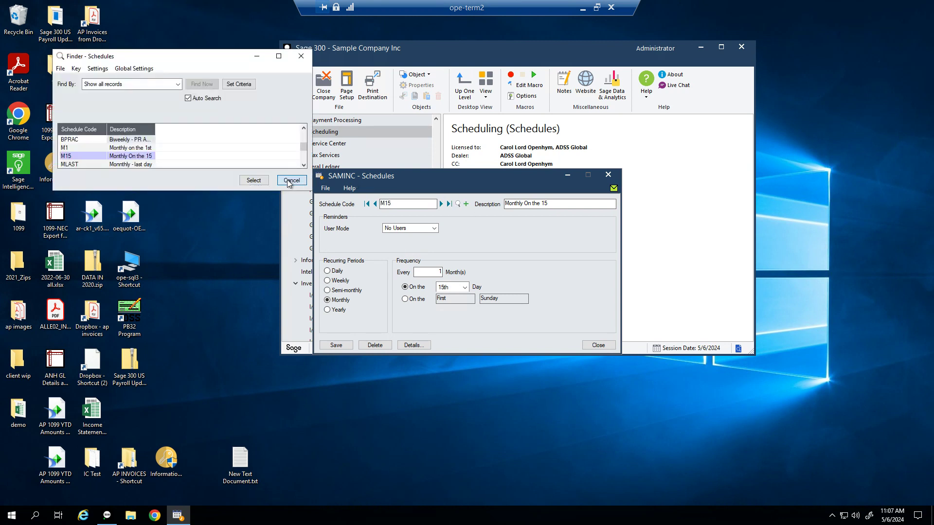
pyautogui.click(599, 344)
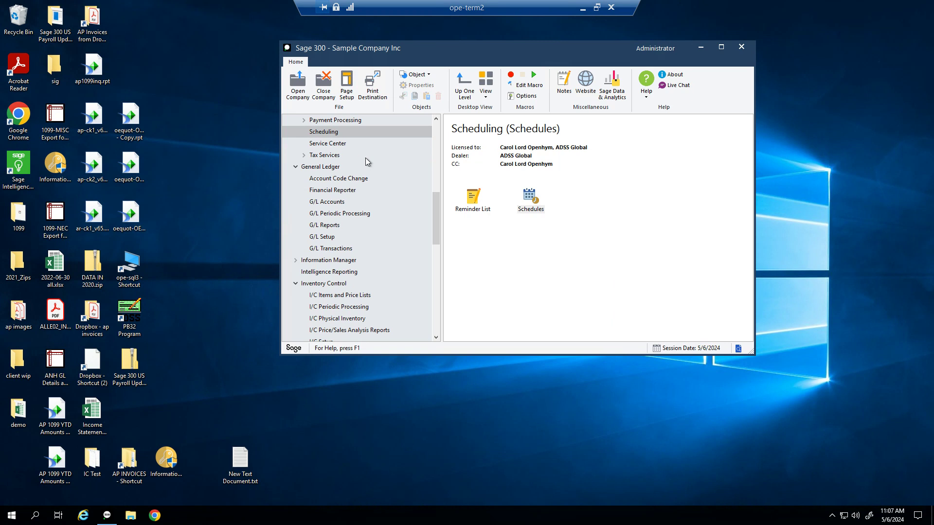
pyautogui.scroll(8, 360, 170)
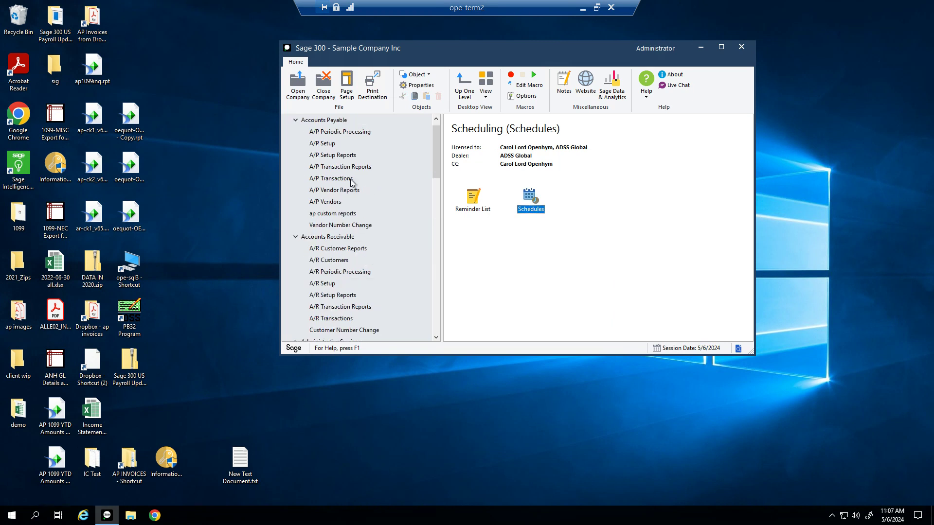
# Step: Start recurring payable PHONE for vendor 1200 in A/P Recurring Payables
pyautogui.click(327, 201)
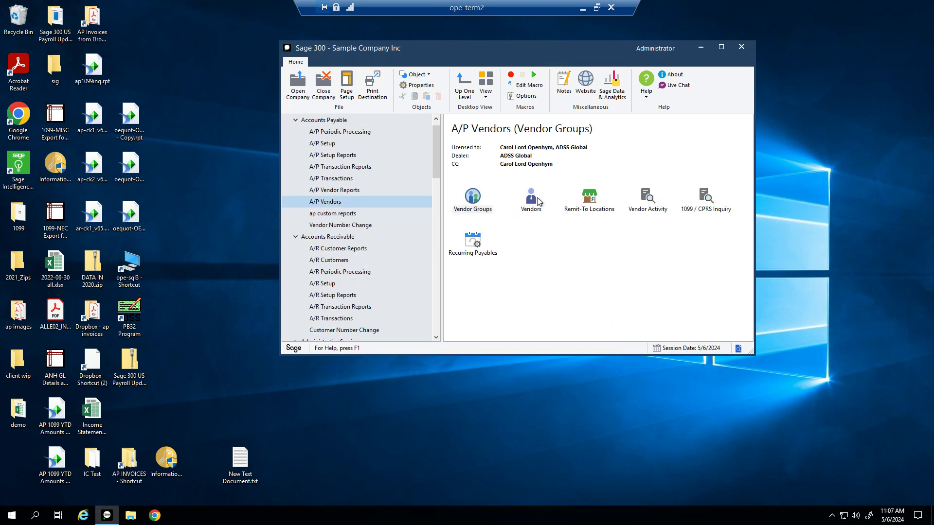
pyautogui.doubleClick(474, 243)
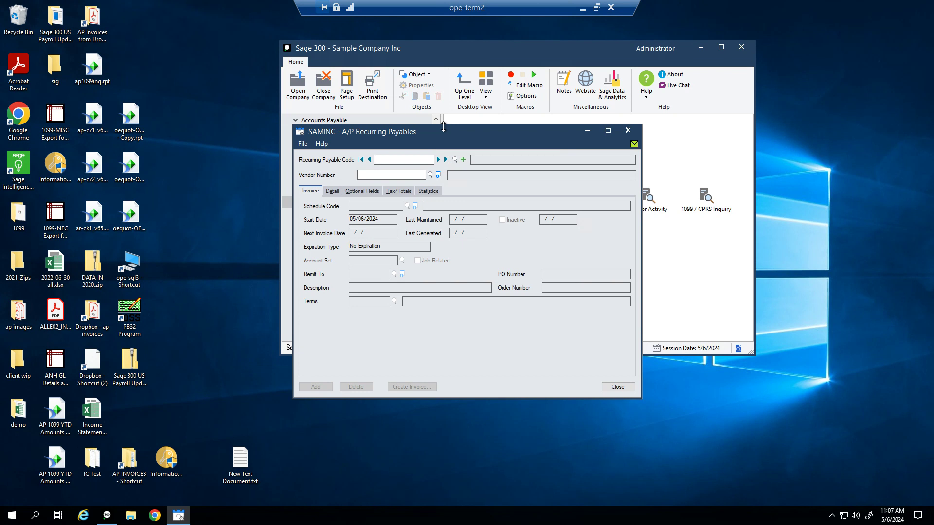
pyautogui.write('E')
pyautogui.press('BackSpace')
pyautogui.write('PHON10')
pyautogui.press('BackSpace')
pyautogui.write('1')
pyautogui.press('Tab')
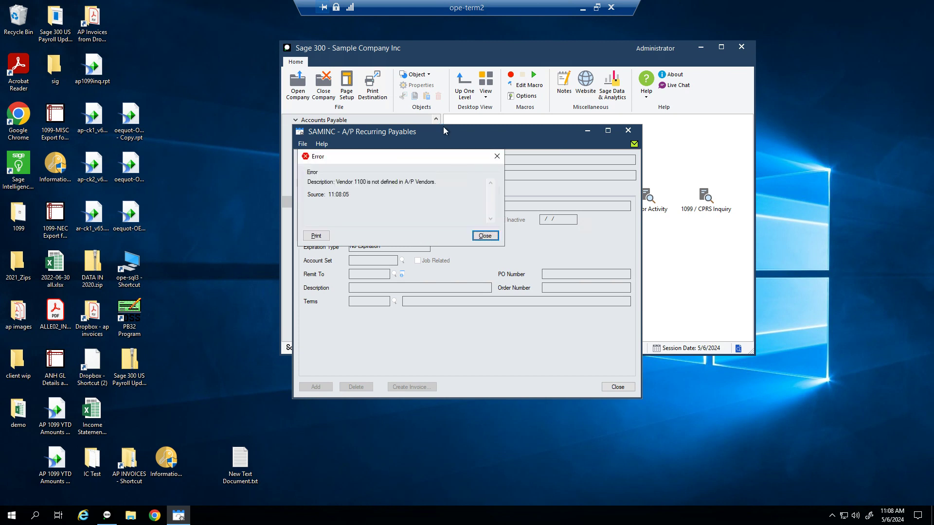
pyautogui.press('Return')
pyautogui.write('1200')
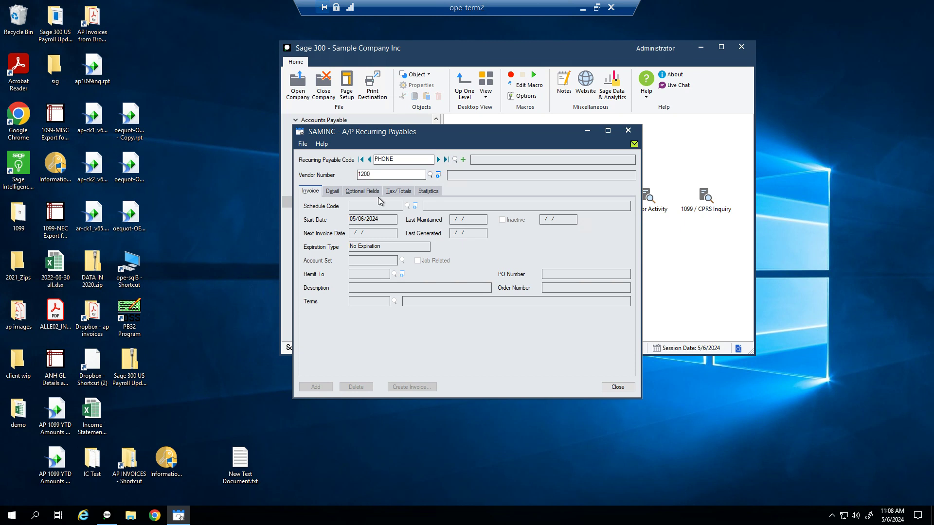
pyautogui.press('Tab')
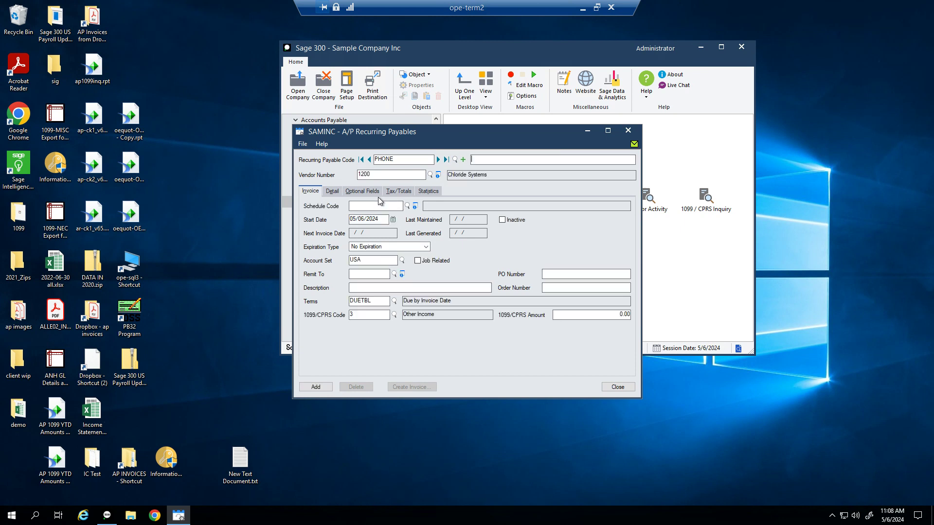
# Step: Give PHONE a description, schedule M15, start date 05/15/2024 and invoice description 'Cell phones'
pyautogui.write('Ver')
pyautogui.write('izon mon')
pyautogui.write('tly bi')
pyautogui.write('M')
pyautogui.write('15')
pyautogui.press('Tab')
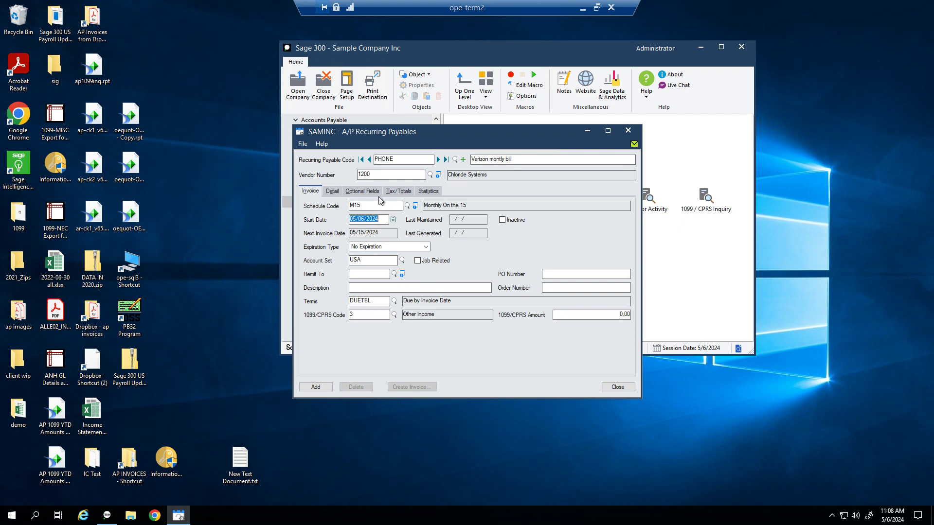
pyautogui.write('0515')
pyautogui.press('Tab')
pyautogui.press('Tab')
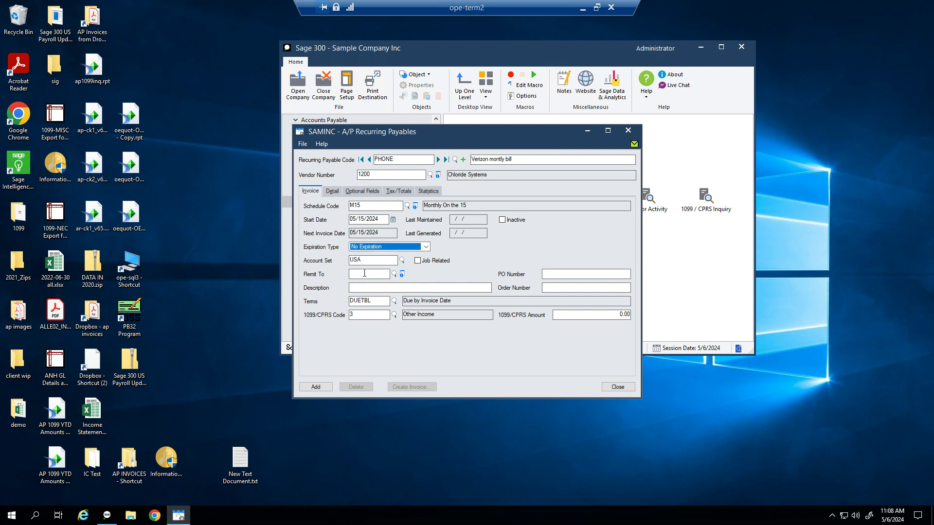
pyautogui.click(384, 289)
pyautogui.write('Cell phones')
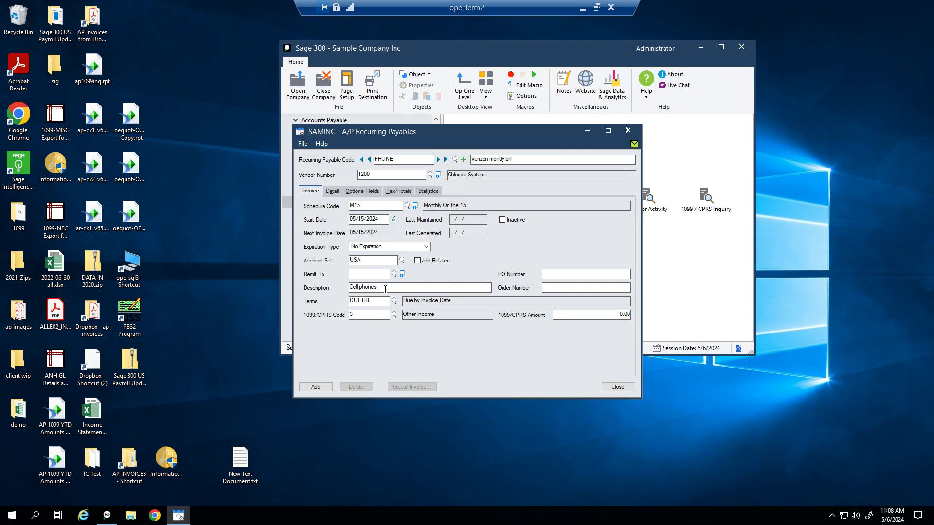
# Step: Clear the AMEX distribution set from the PHONE payable
pyautogui.click(334, 191)
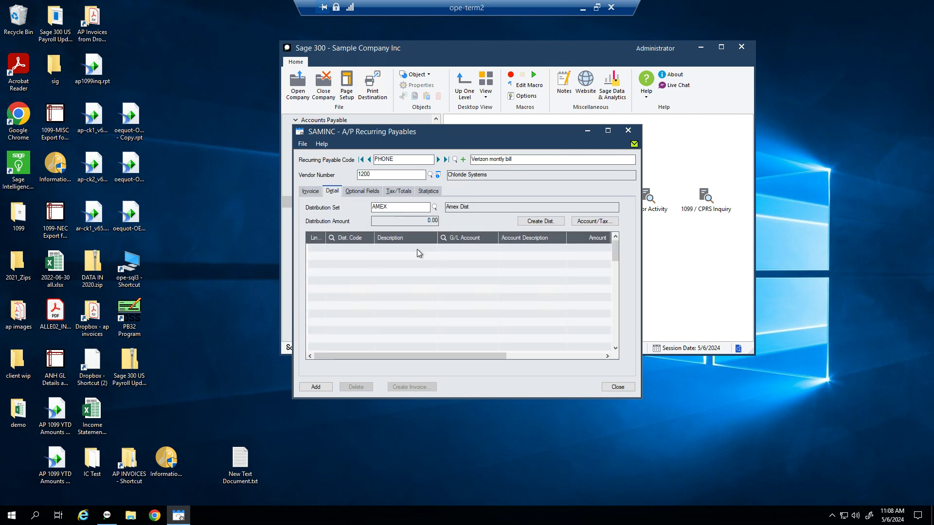
pyautogui.press('Tab')
pyautogui.press('Delete')
pyautogui.press('Tab')
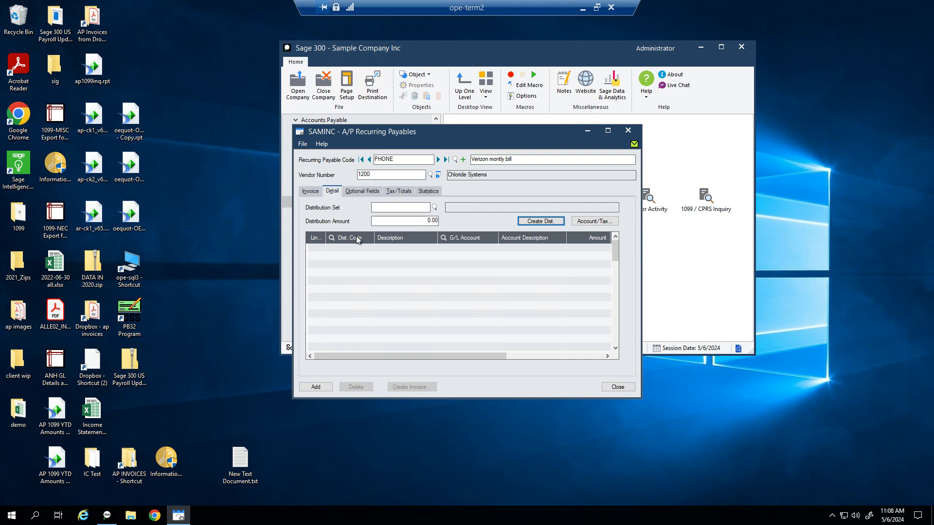
# Step: Add a 'Cell phone bills' distribution line charging 750.00 to G/L account 6680-100
pyautogui.click(400, 249)
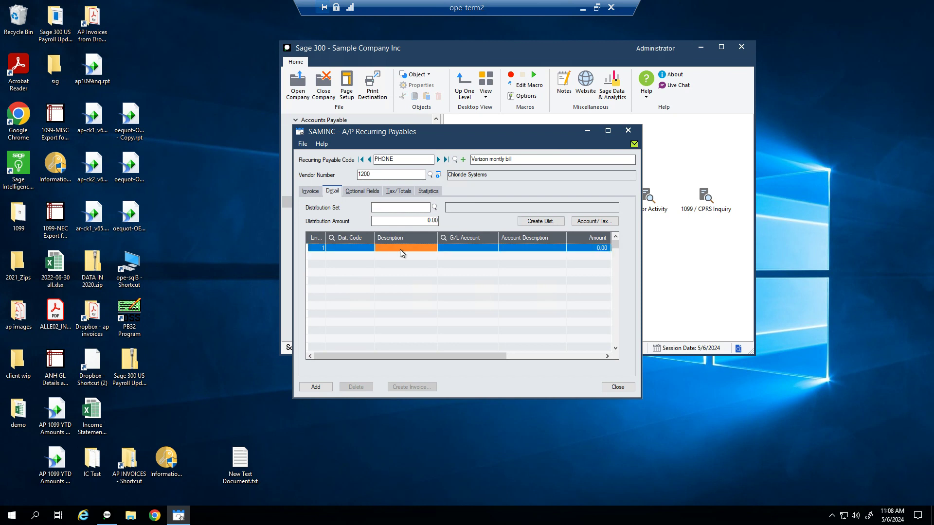
pyautogui.write('Cell pbo')
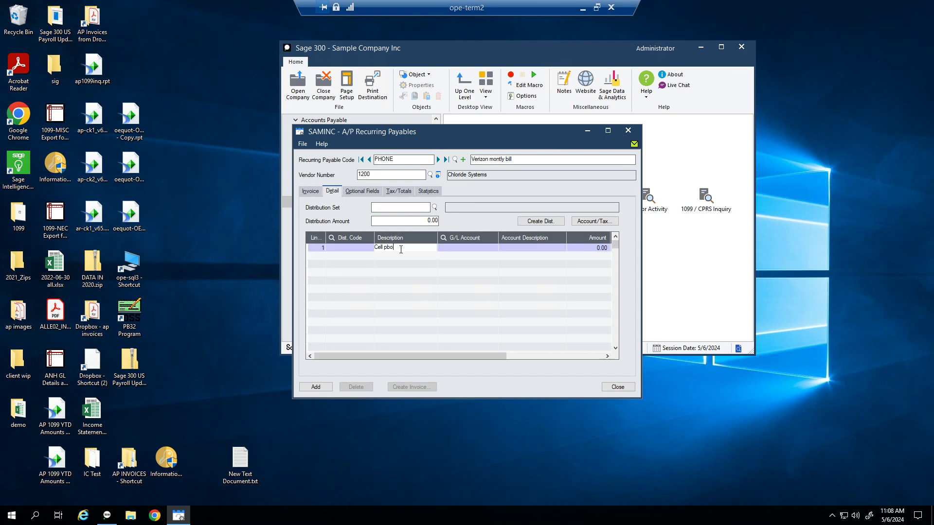
pyautogui.write('ne bills')
pyautogui.press('Tab')
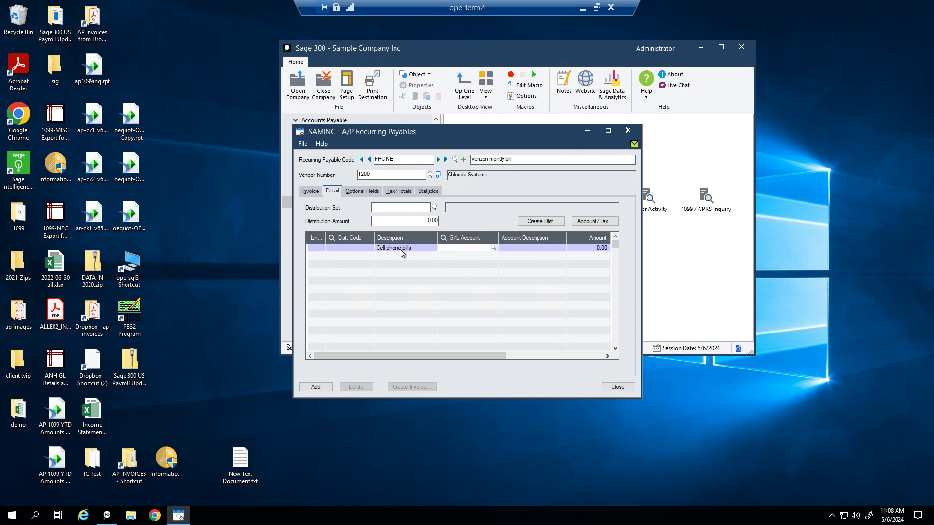
pyautogui.press('F5')
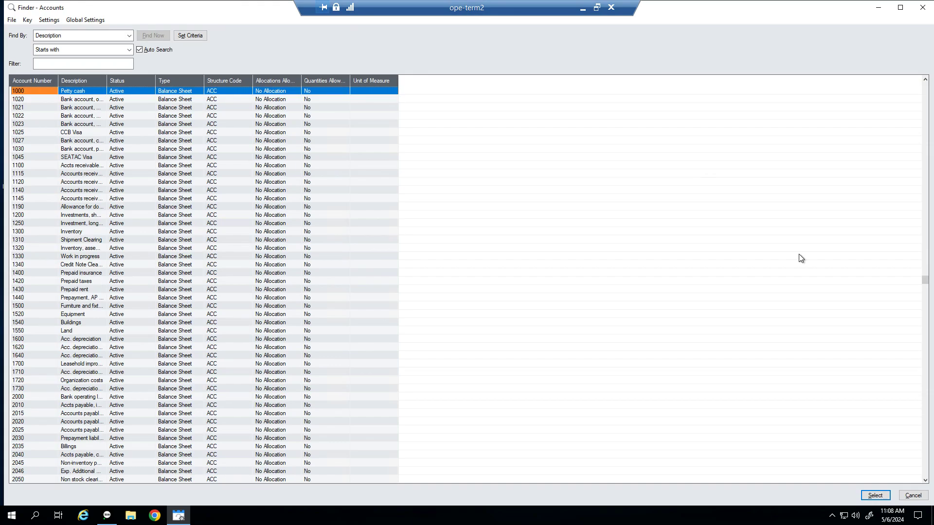
pyautogui.click(110, 63)
pyautogui.write('t')
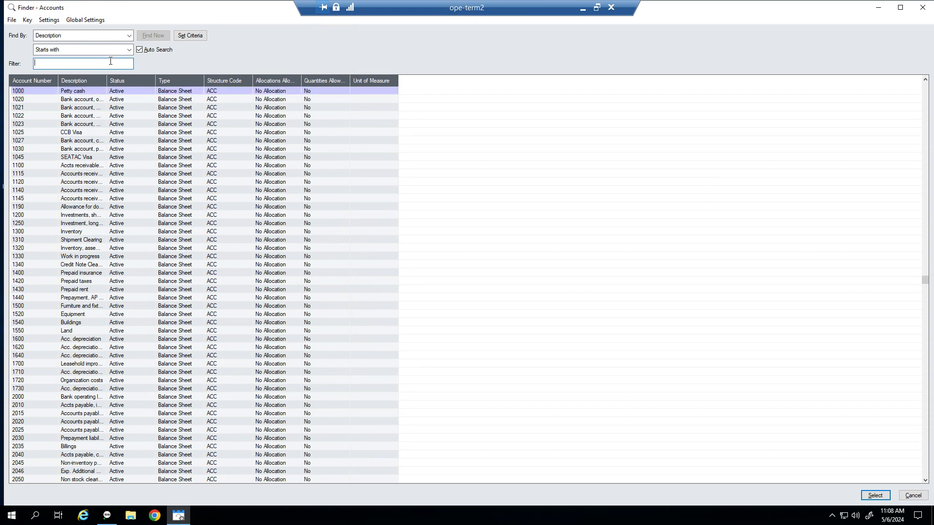
pyautogui.write('ele')
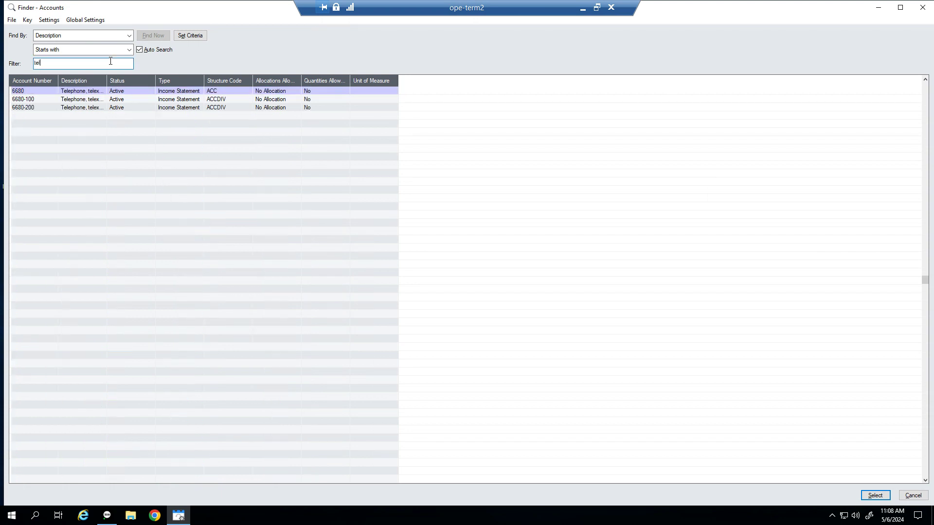
pyautogui.doubleClick(111, 98)
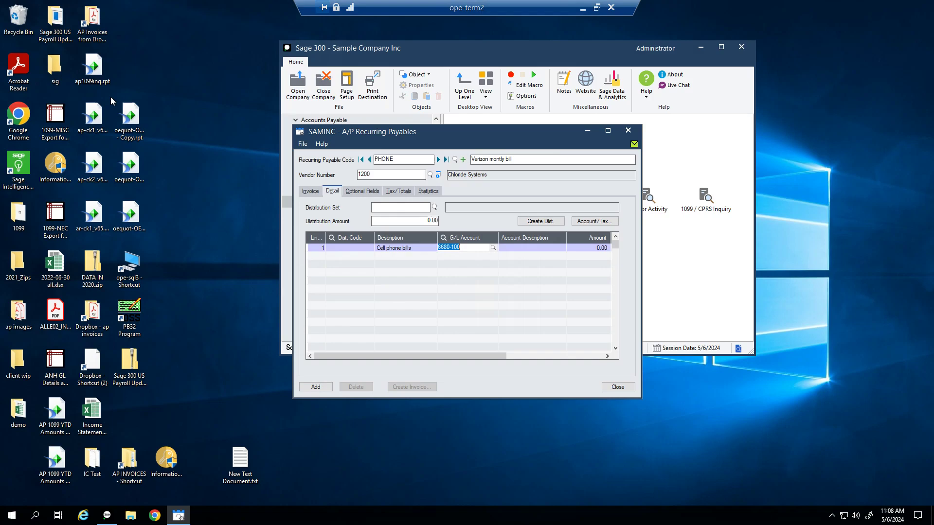
pyautogui.press('Tab')
pyautogui.write('750')
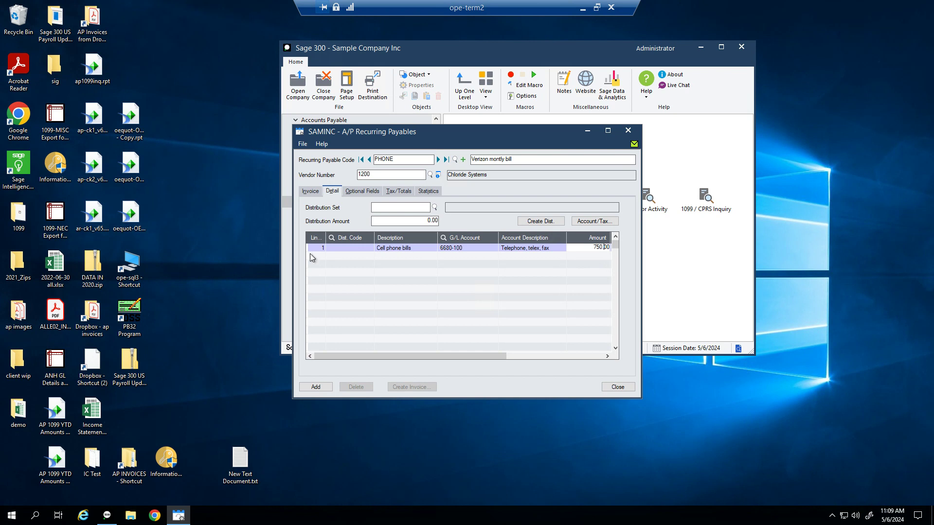
pyautogui.press('Tab')
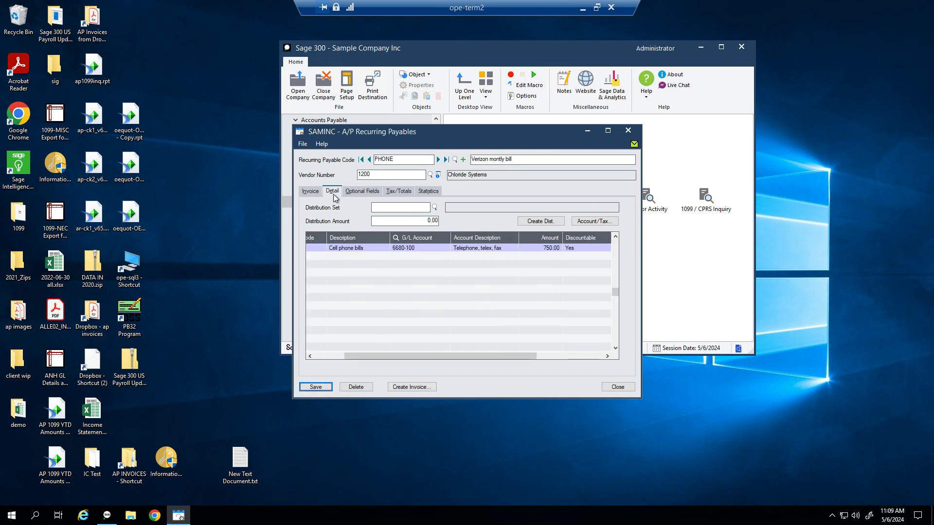
pyautogui.click(306, 195)
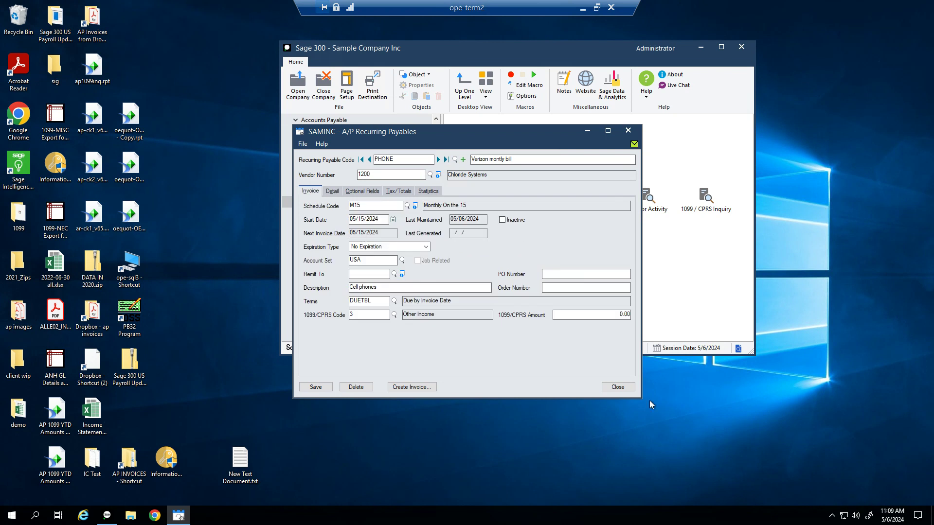
# Step: In Create Recurring Payable Batch, set the recurring payable code range to PHONE through PHONE
pyautogui.click(620, 390)
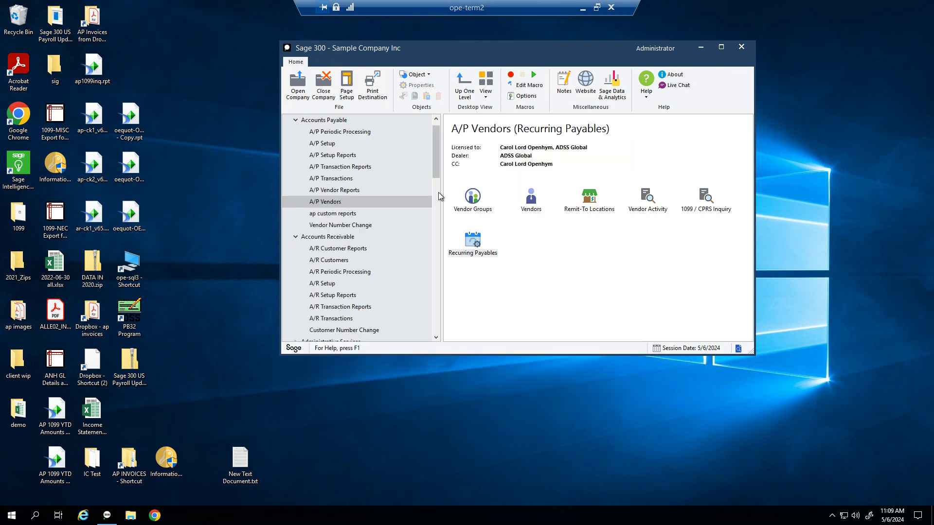
pyautogui.click(321, 136)
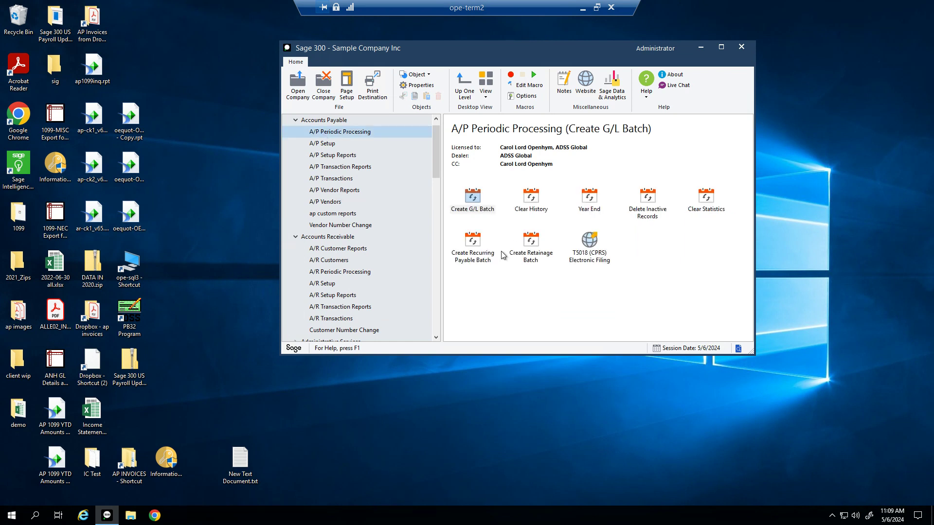
pyautogui.doubleClick(470, 257)
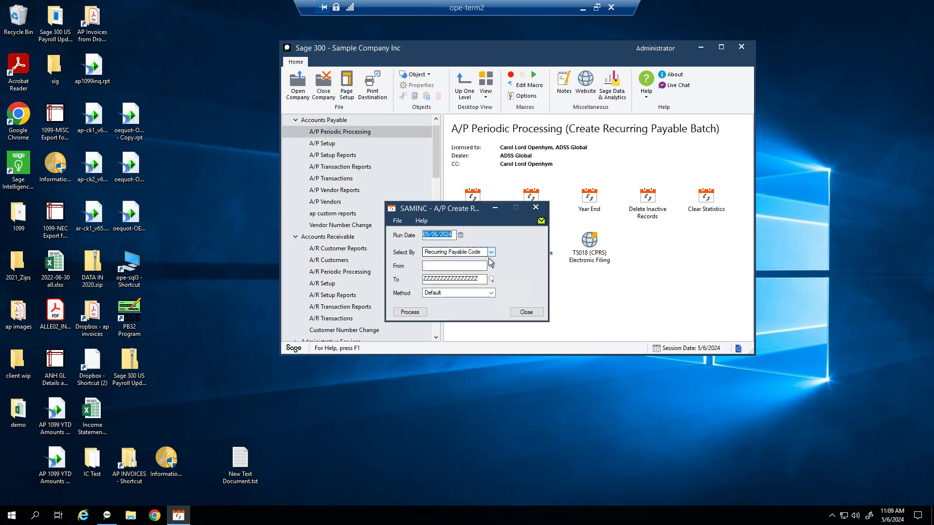
pyautogui.press('Tab')
pyautogui.press('Tab')
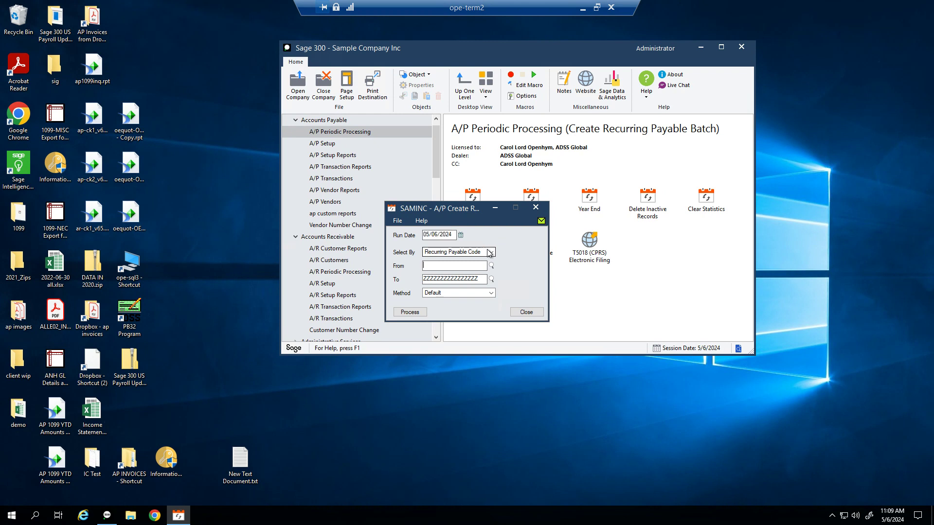
pyautogui.press('Tab')
pyautogui.write('PHON')
pyautogui.press('Tab')
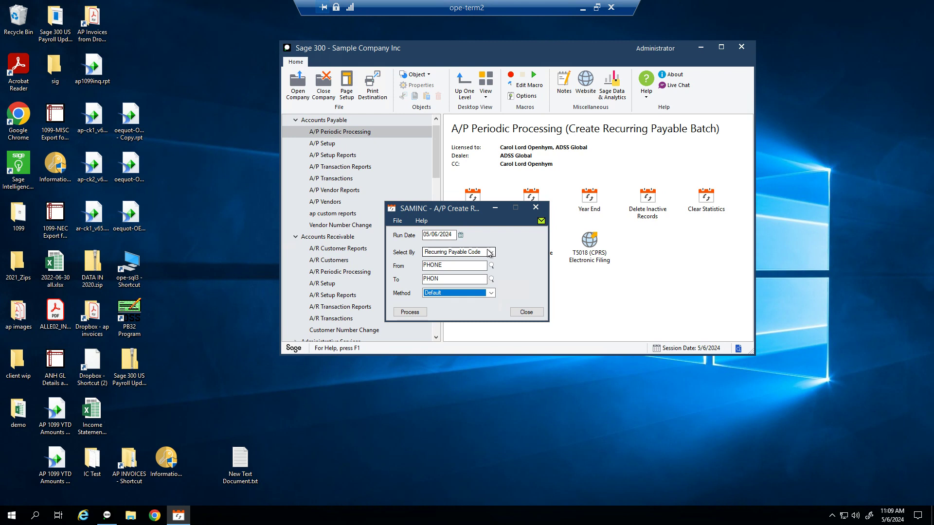
pyautogui.click(409, 314)
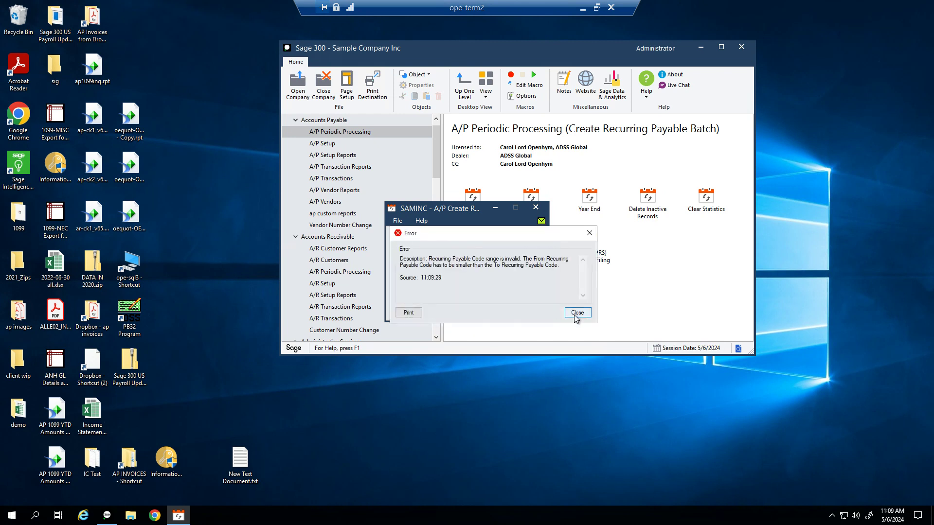
pyautogui.click(577, 312)
pyautogui.click(466, 279)
pyautogui.write('E')
pyautogui.click(410, 312)
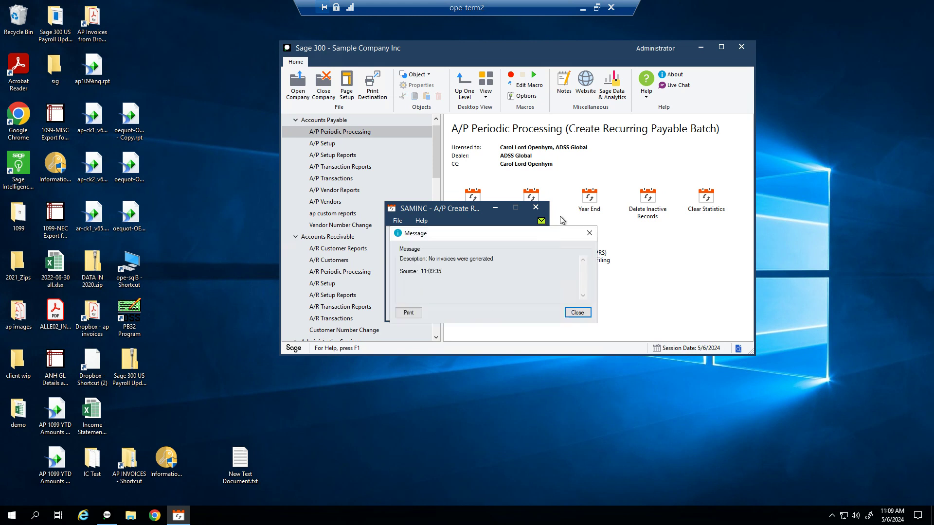
pyautogui.click(578, 312)
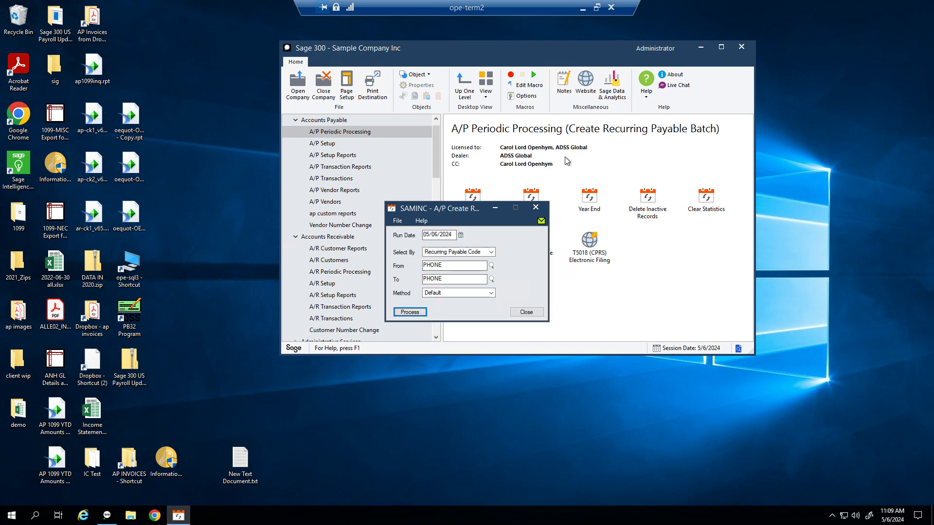
# Step: Change the run date to 05/15/2024 and process, creating invoice batch 52
pyautogui.click(453, 235)
pyautogui.write('05/15/')
pyautogui.press('Tab')
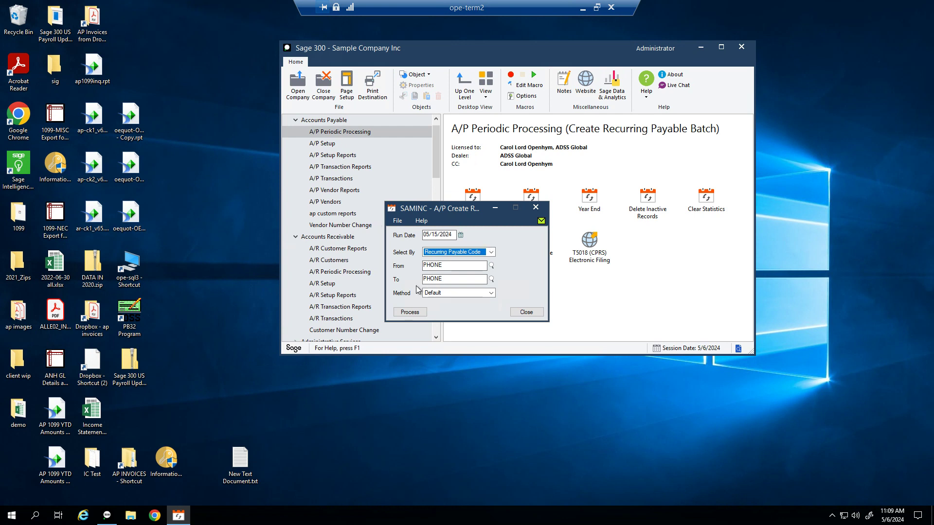
pyautogui.click(410, 312)
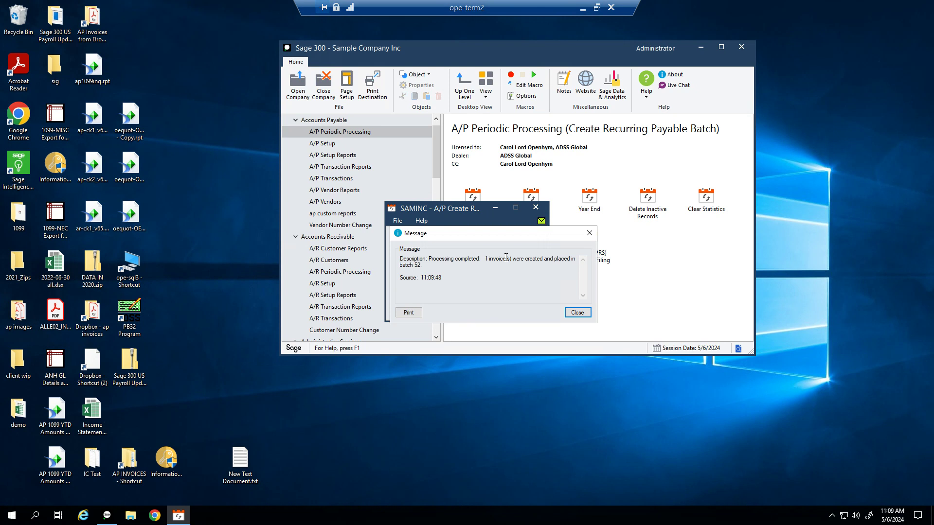
pyautogui.click(577, 312)
pyautogui.click(529, 314)
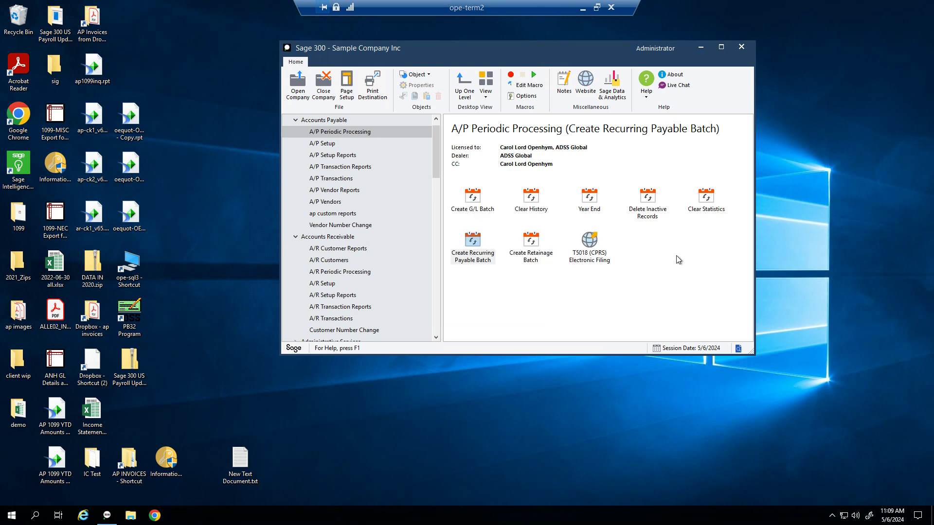
# Step: Check batch 52's 750.00 Cell phones invoice on the Document and Totals tabs, then close it
pyautogui.click(335, 180)
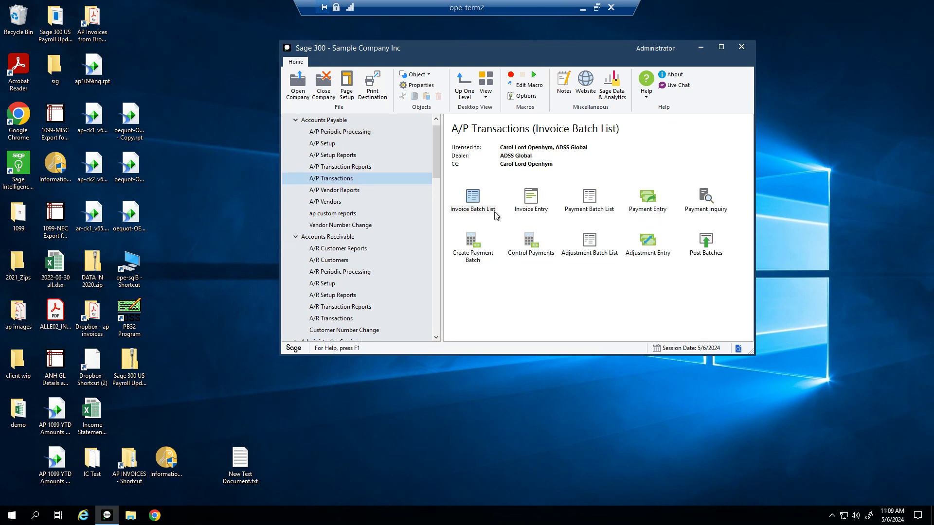
pyautogui.doubleClick(481, 199)
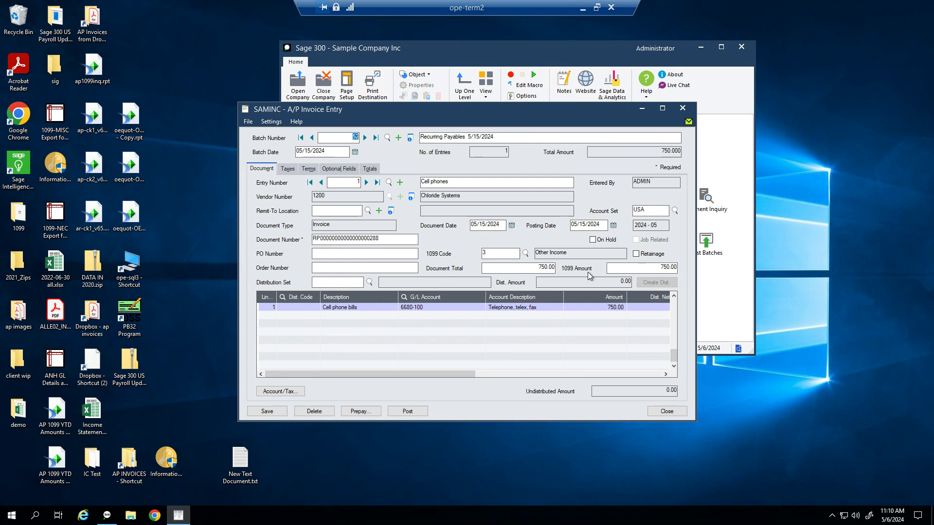
pyautogui.click(618, 313)
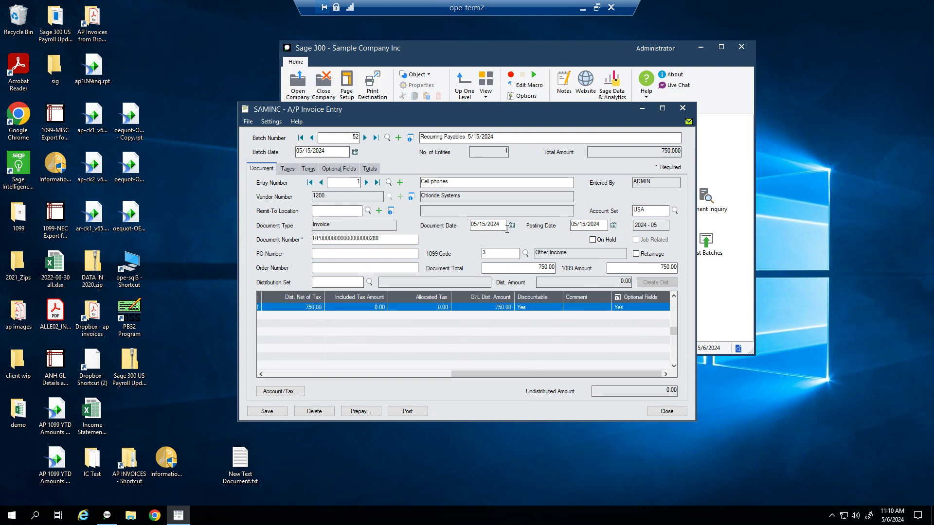
pyautogui.click(372, 168)
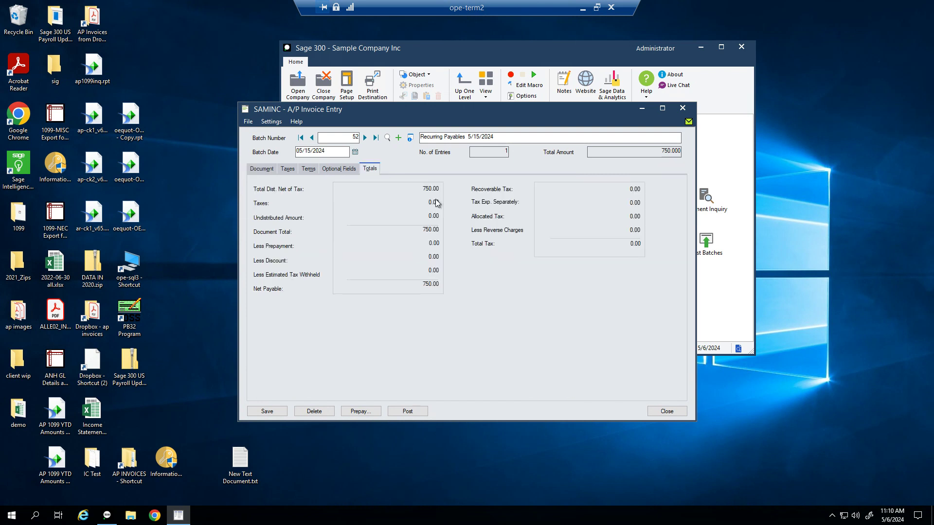
pyautogui.click(261, 169)
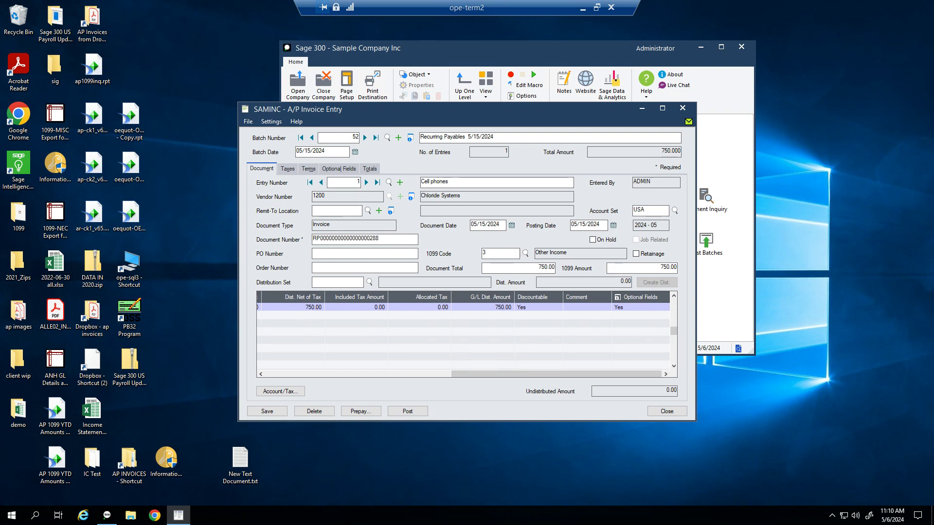
pyautogui.click(682, 108)
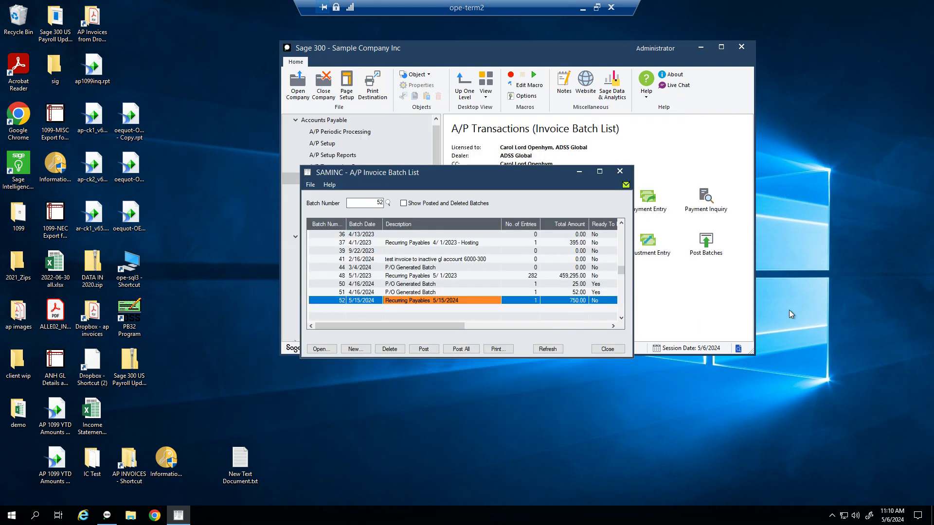
pyautogui.click(608, 349)
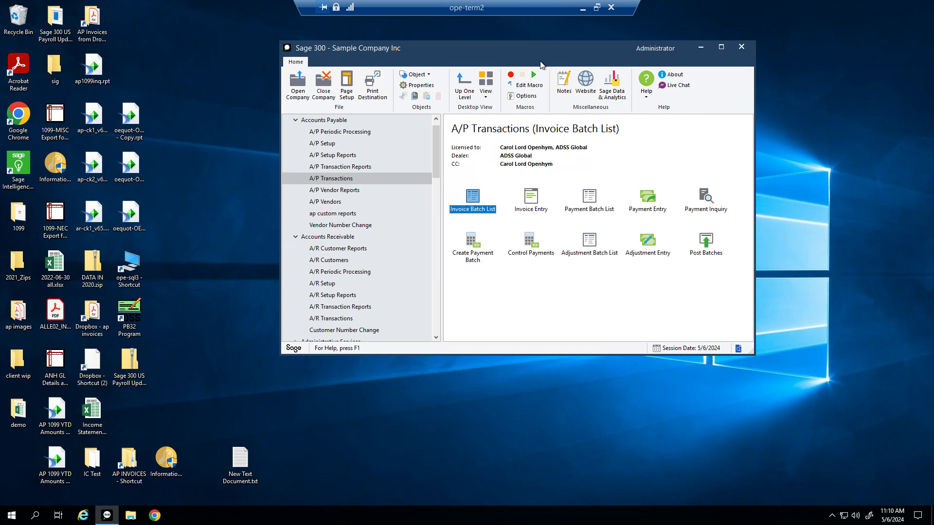
pyautogui.moveTo(542, 54); pyautogui.dragTo(476, 58)
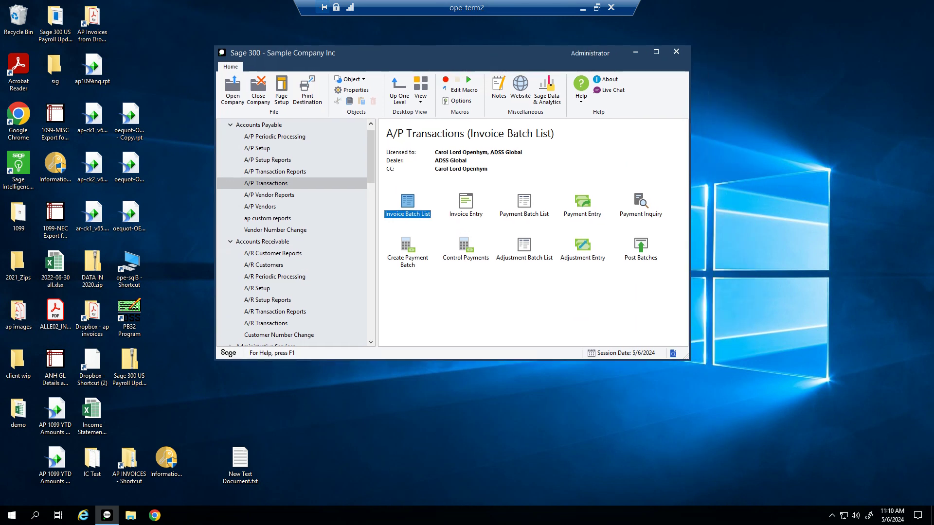